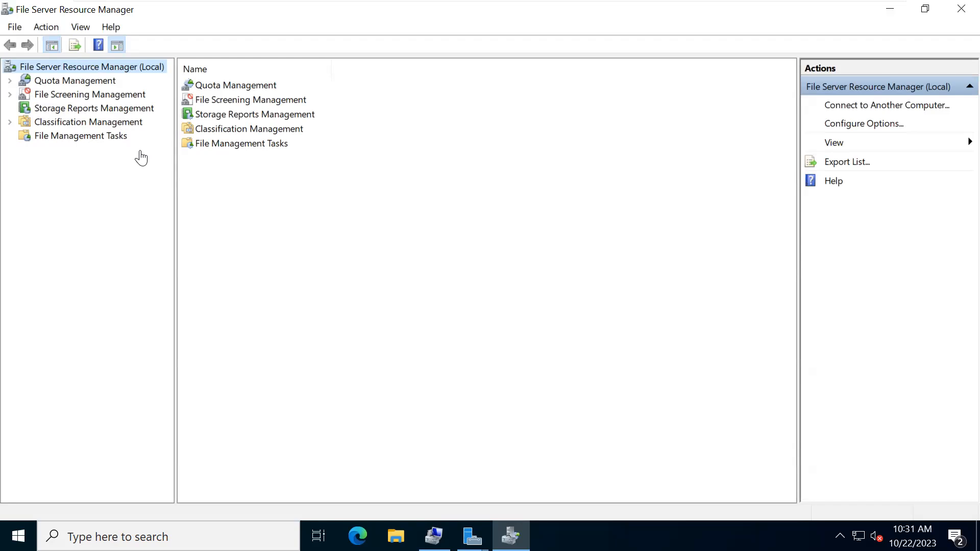
- Expand Quota Management in the console tree to show Quotas and Quota Templates
{"action": "left_click", "coordinate": [10, 81]}
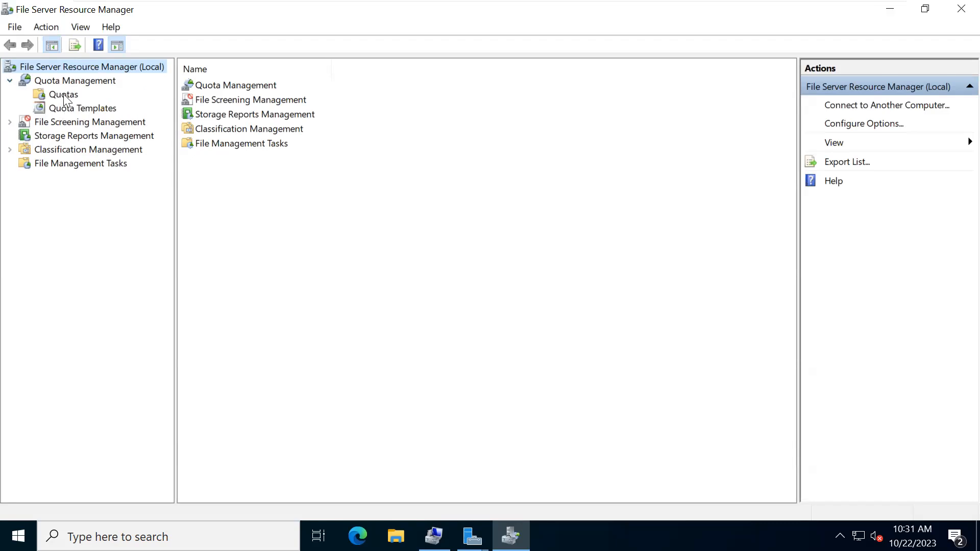
- Select Quota Templates to list the twelve built-in hard and soft quota templates
{"action": "left_click", "coordinate": [73, 108]}
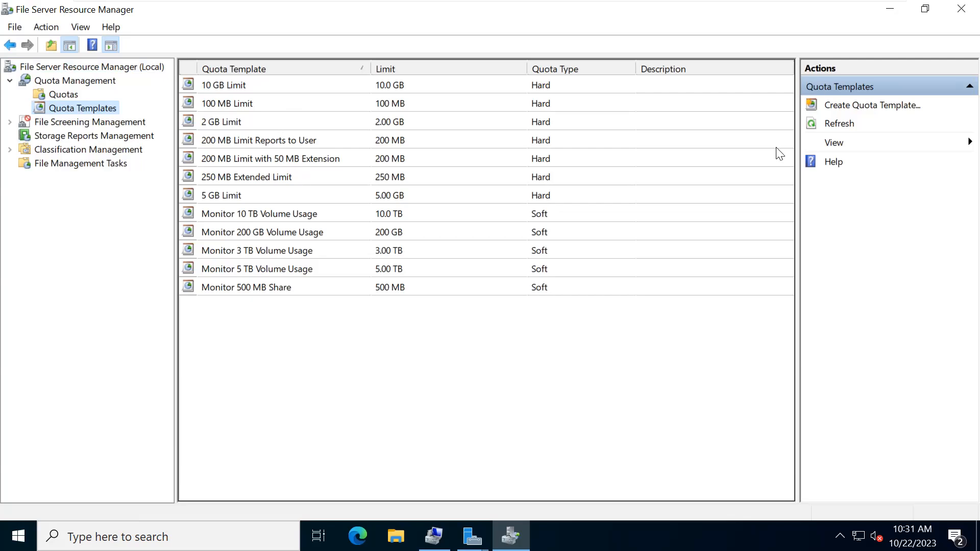
- Start a new quota template named 'MAVERICK Template'
{"action": "left_click", "coordinate": [863, 106]}
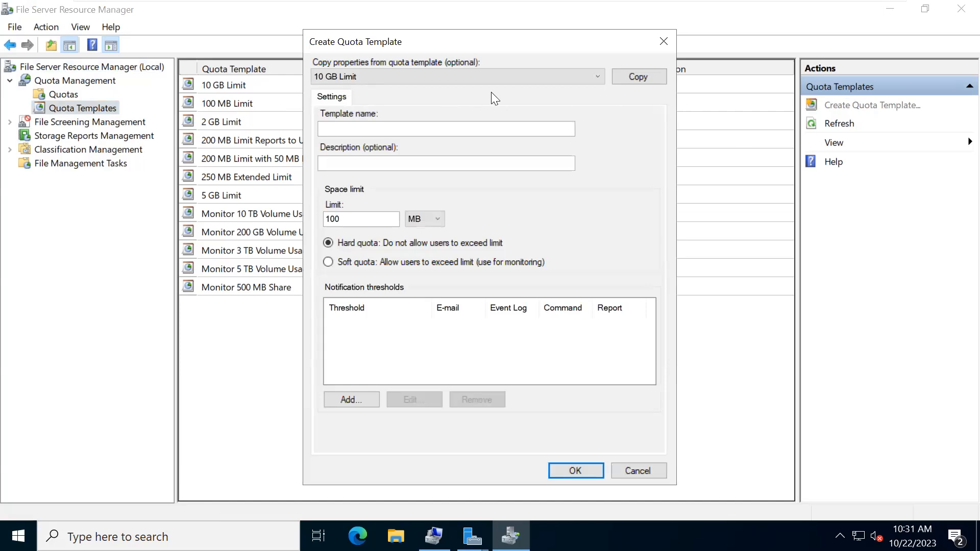
{"action": "left_click", "coordinate": [442, 78]}
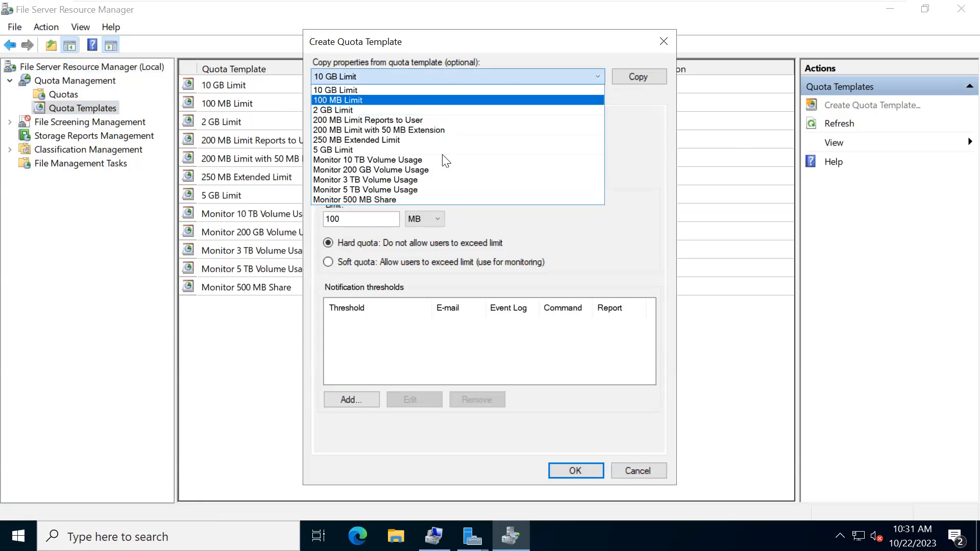
{"action": "left_click", "coordinate": [631, 147]}
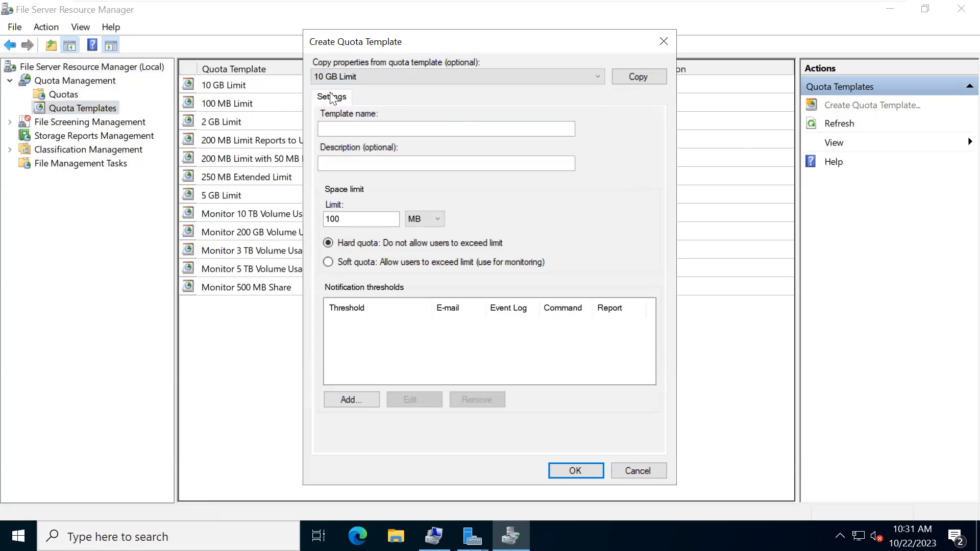
{"action": "left_click", "coordinate": [337, 126]}
{"action": "type", "text": "MAVE"}
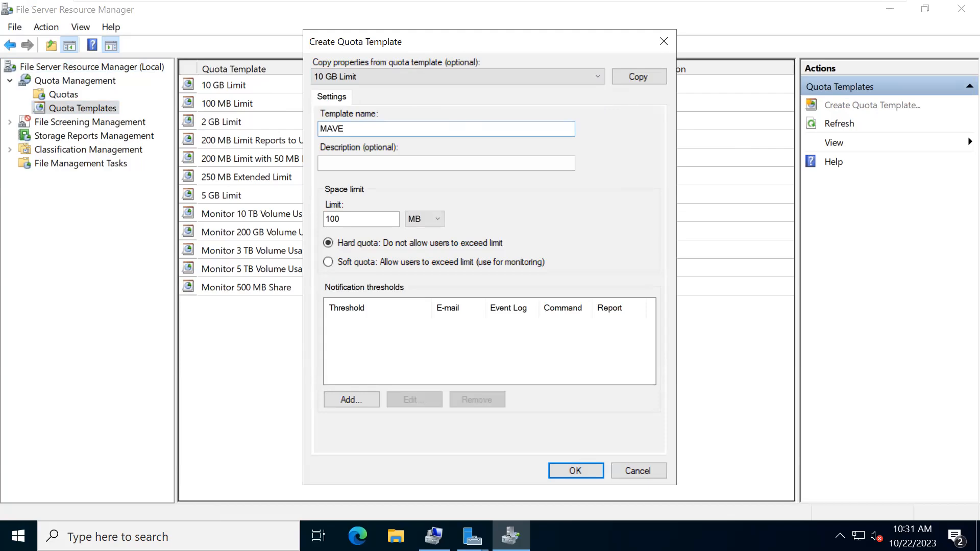
{"action": "type", "text": "RICK Template"}
{"action": "left_click", "coordinate": [353, 164]}
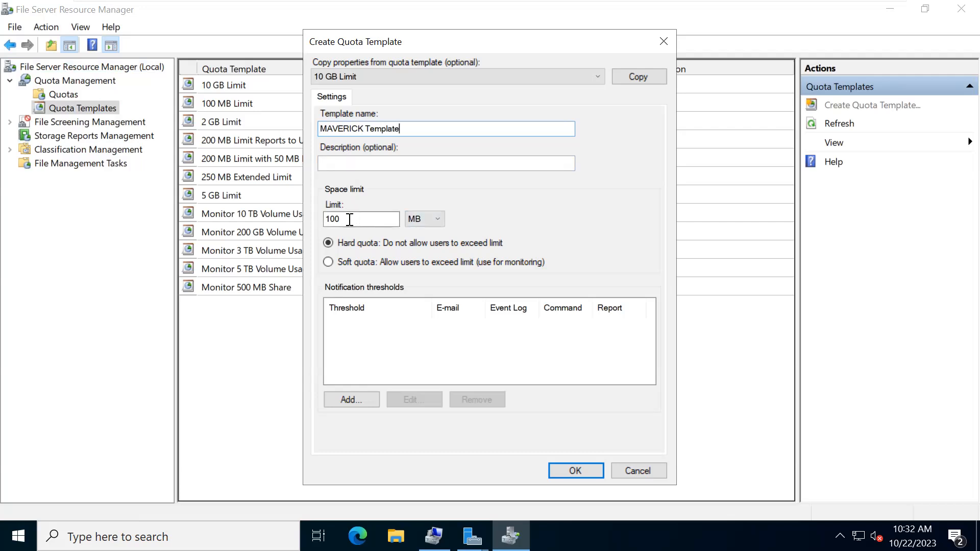
- Set a 5 GB hard limit, add a notification threshold, and dismiss the unexpected error
{"action": "left_click", "coordinate": [428, 223]}
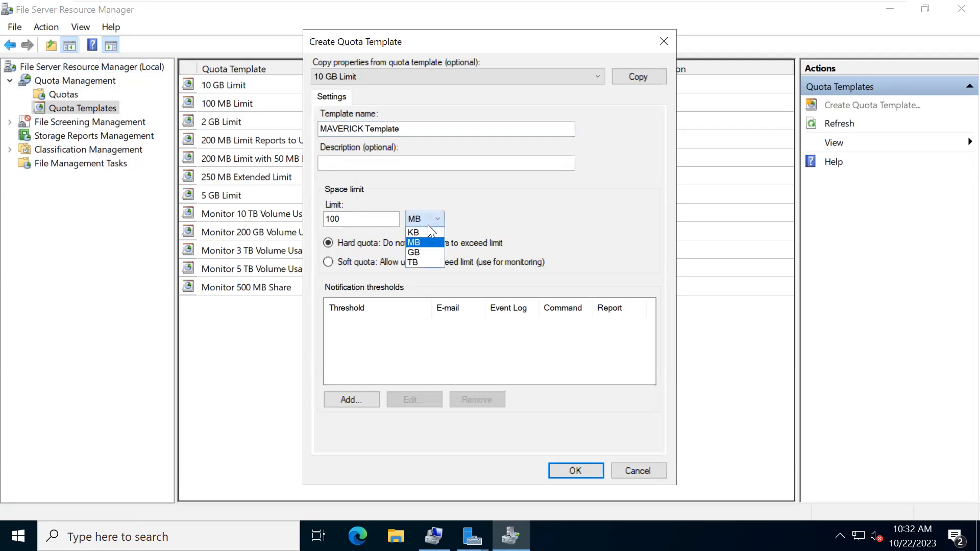
{"action": "left_click", "coordinate": [365, 219]}
{"action": "left_click", "coordinate": [352, 218]}
{"action": "double_click", "coordinate": [353, 219]}
{"action": "key", "text": "BackSpace"}
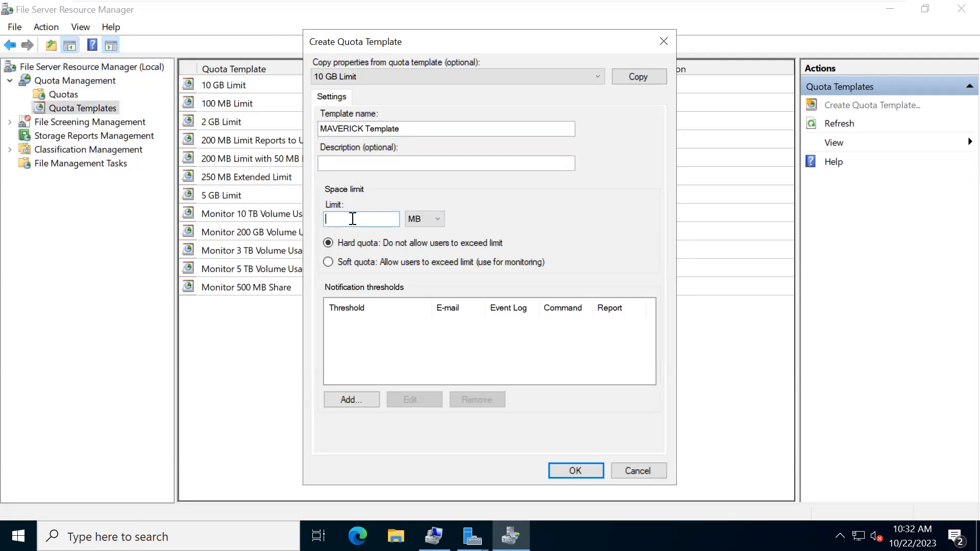
{"action": "left_click", "coordinate": [423, 212]}
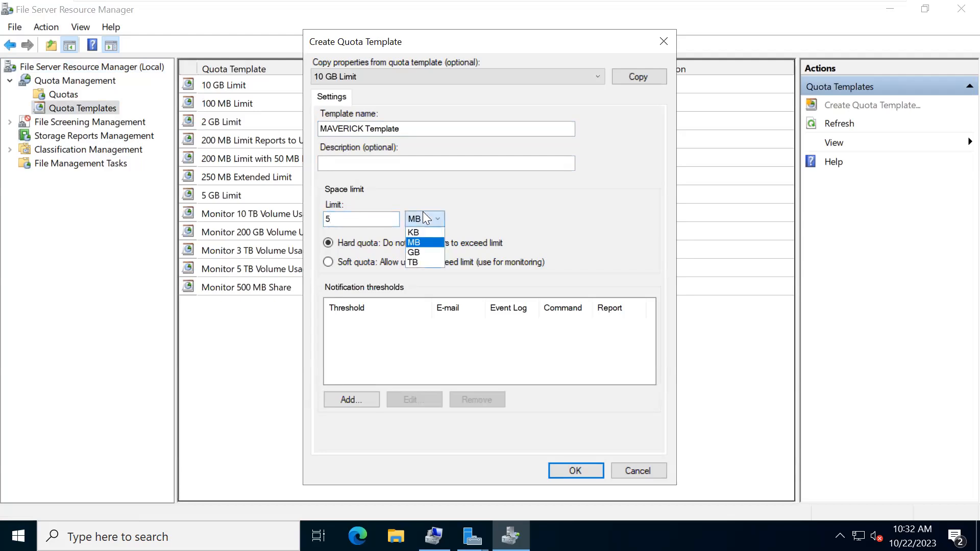
{"action": "left_click", "coordinate": [416, 253]}
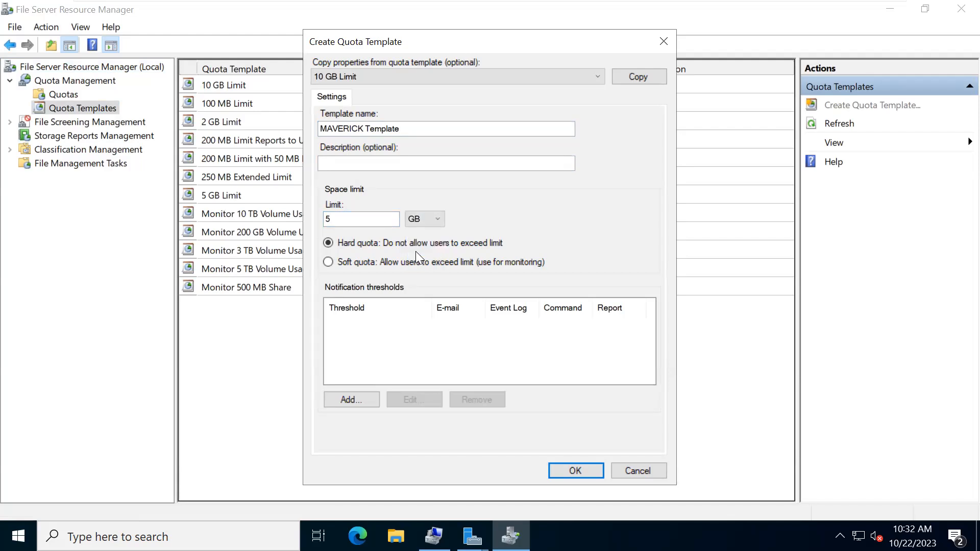
{"action": "left_click", "coordinate": [343, 249]}
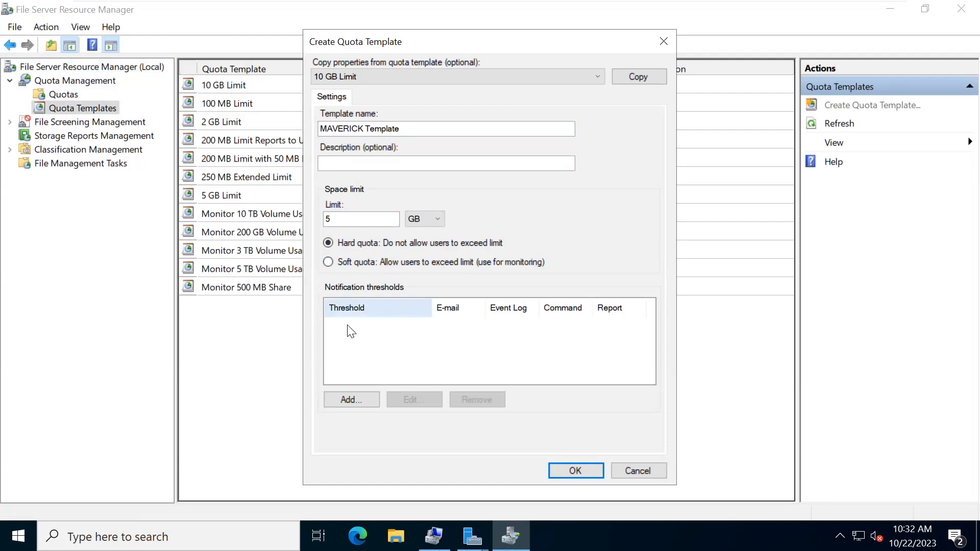
{"action": "left_click", "coordinate": [339, 398]}
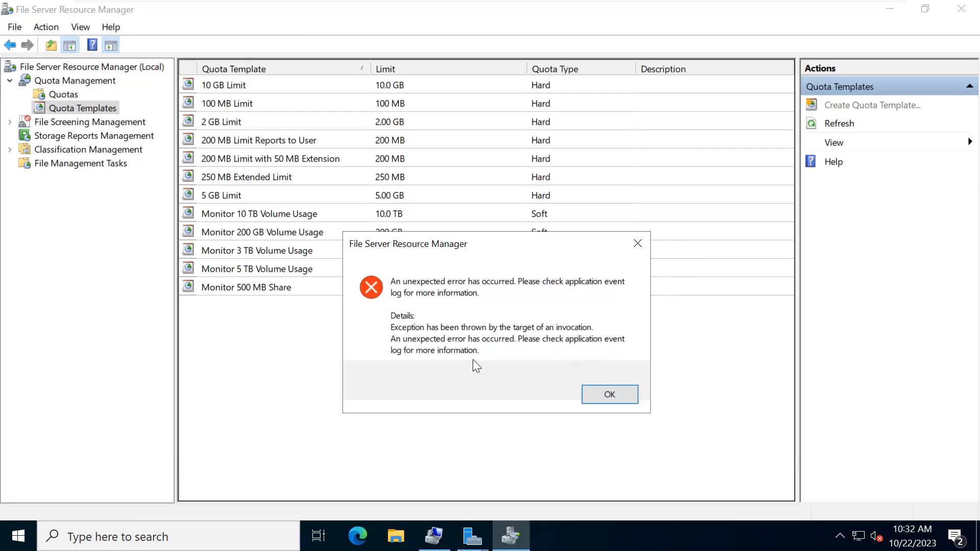
{"action": "left_click", "coordinate": [611, 395]}
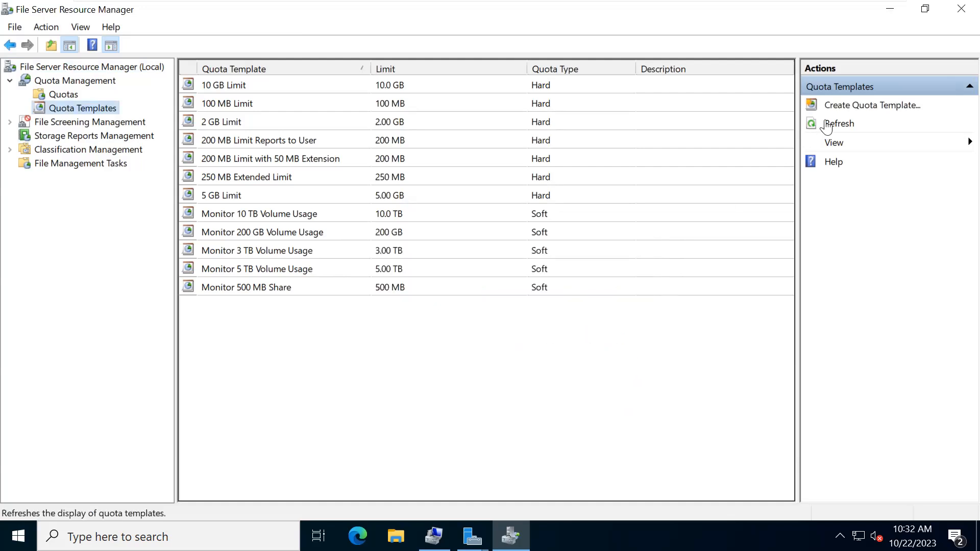
{"action": "left_click", "coordinate": [831, 104]}
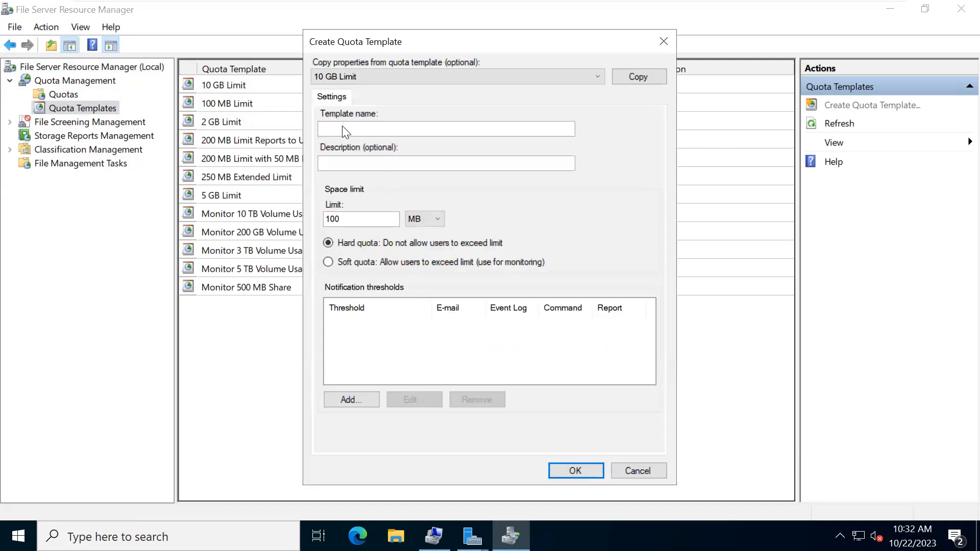
{"action": "left_click", "coordinate": [345, 400]}
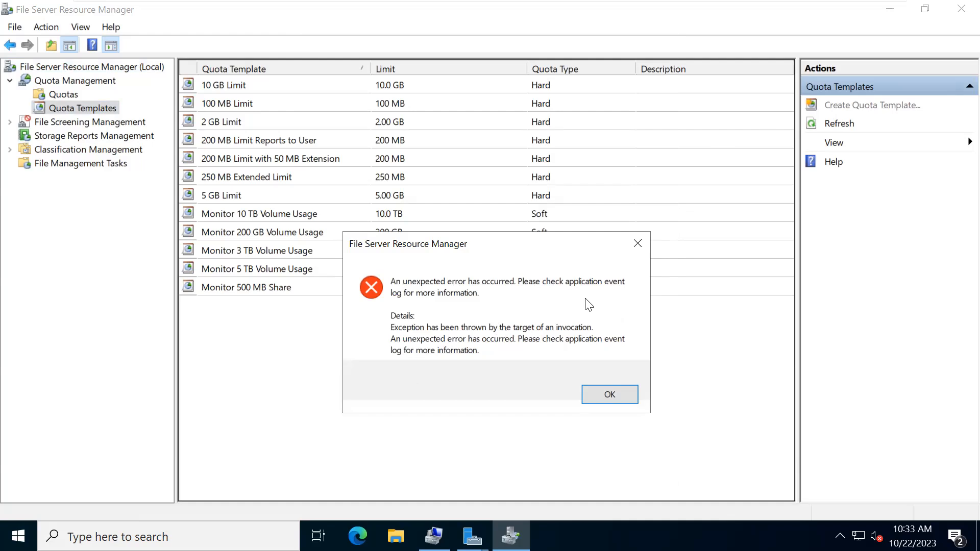
{"action": "left_click", "coordinate": [608, 398]}
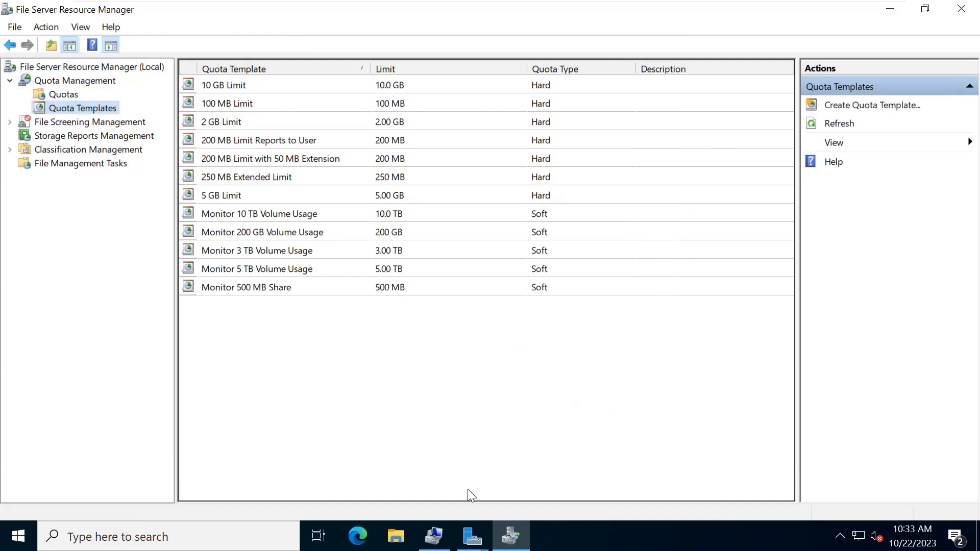
- Close the Add Roles and Features window and File Server Resource Manager
{"action": "left_click", "coordinate": [480, 526]}
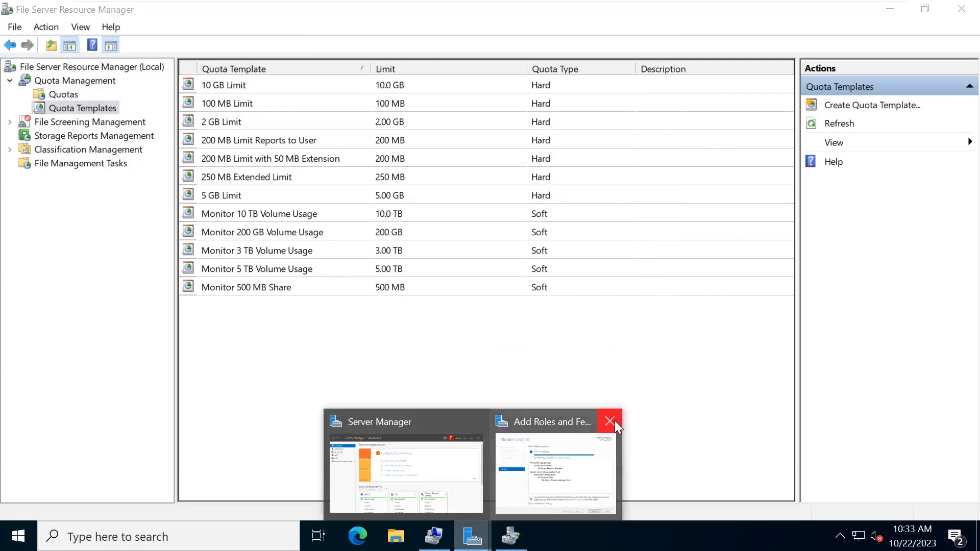
{"action": "left_click", "coordinate": [615, 421]}
{"action": "left_click", "coordinate": [959, 8]}
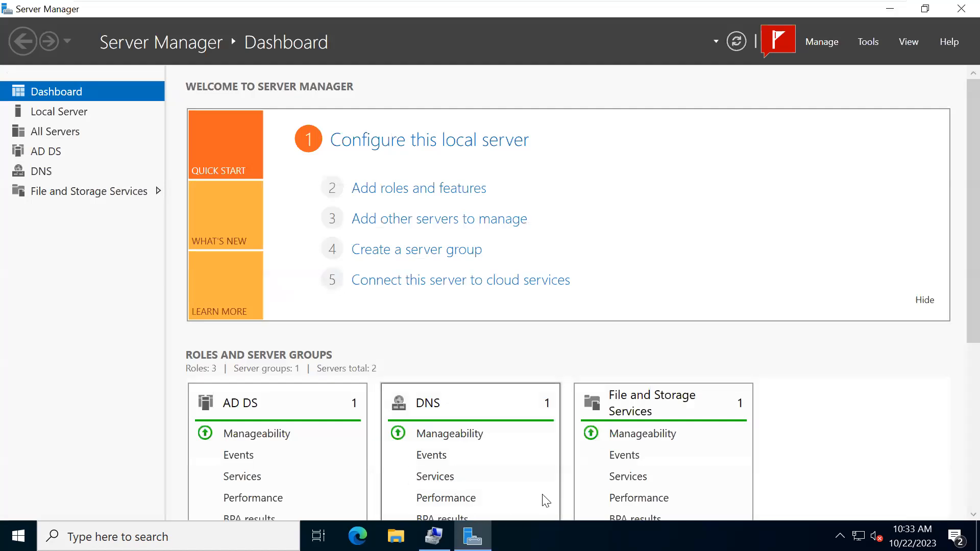
- Launch Event Viewer from Server Manager's Tools and expand Applications and Services Logs
{"action": "left_click", "coordinate": [874, 44]}
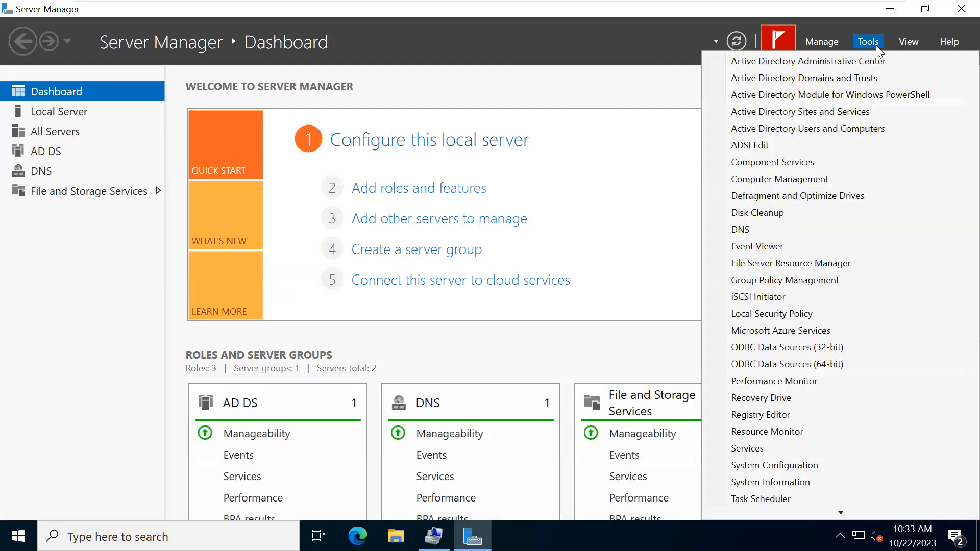
{"action": "left_click", "coordinate": [748, 247]}
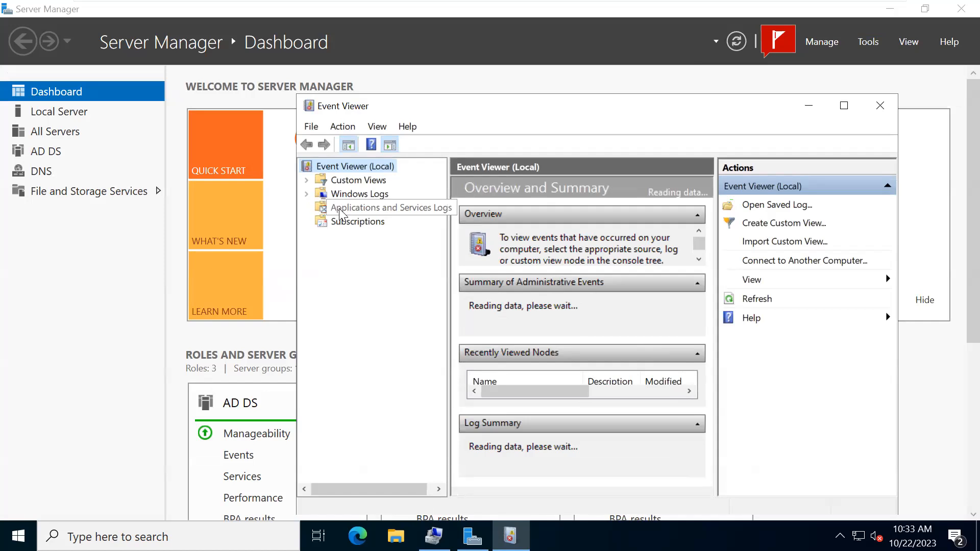
{"action": "left_click", "coordinate": [312, 212]}
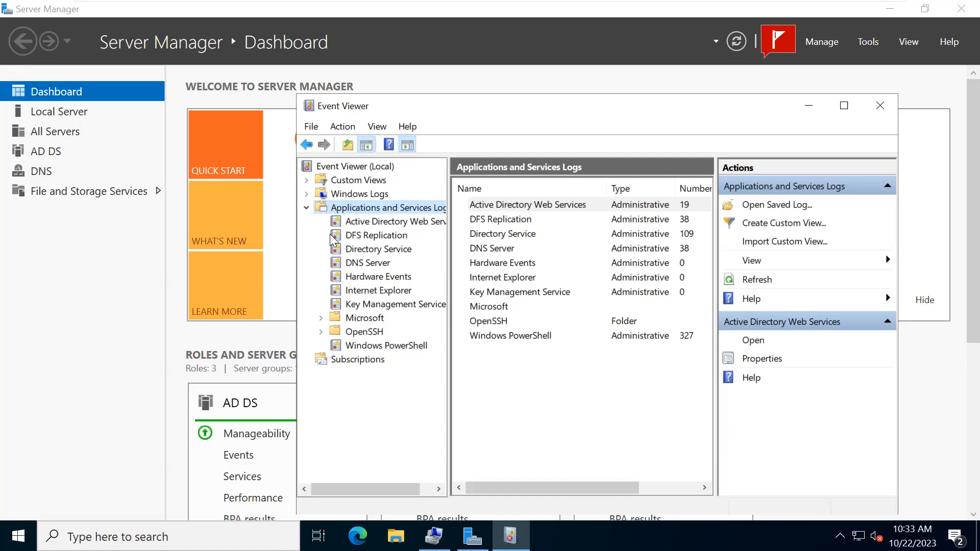
- Check the ADWS error, then view DFS Replication event 5008's details in a maximized Event Viewer
{"action": "left_click", "coordinate": [347, 225]}
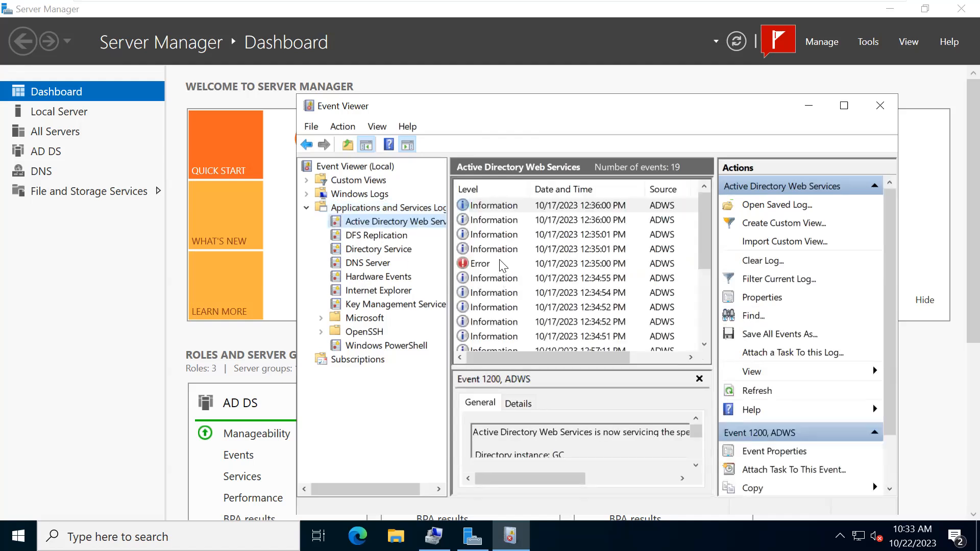
{"action": "left_click", "coordinate": [503, 265]}
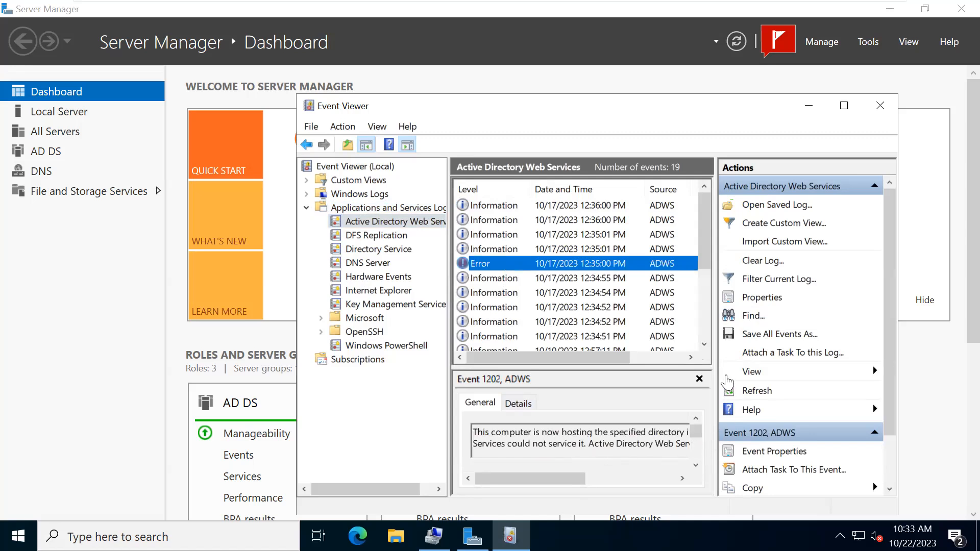
{"action": "left_click", "coordinate": [355, 237]}
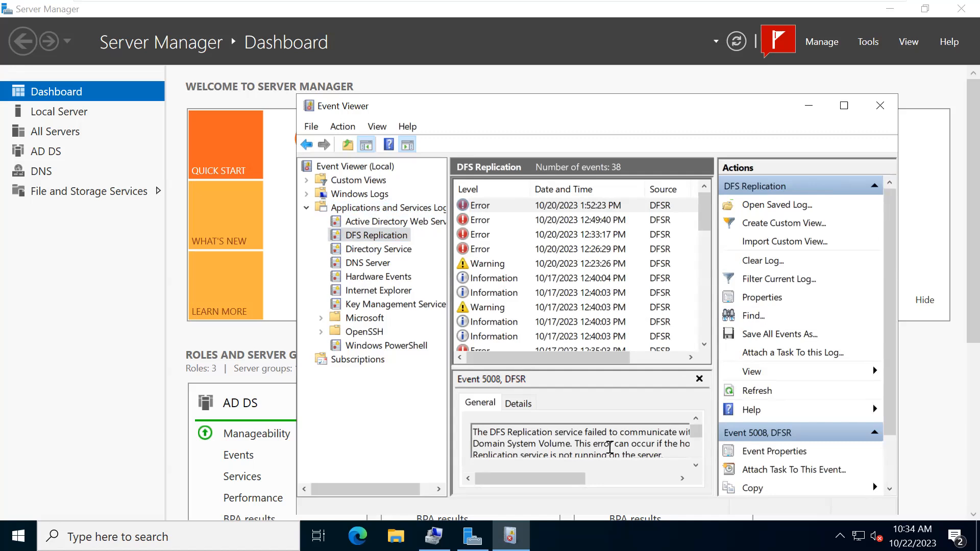
{"action": "left_click", "coordinate": [517, 404]}
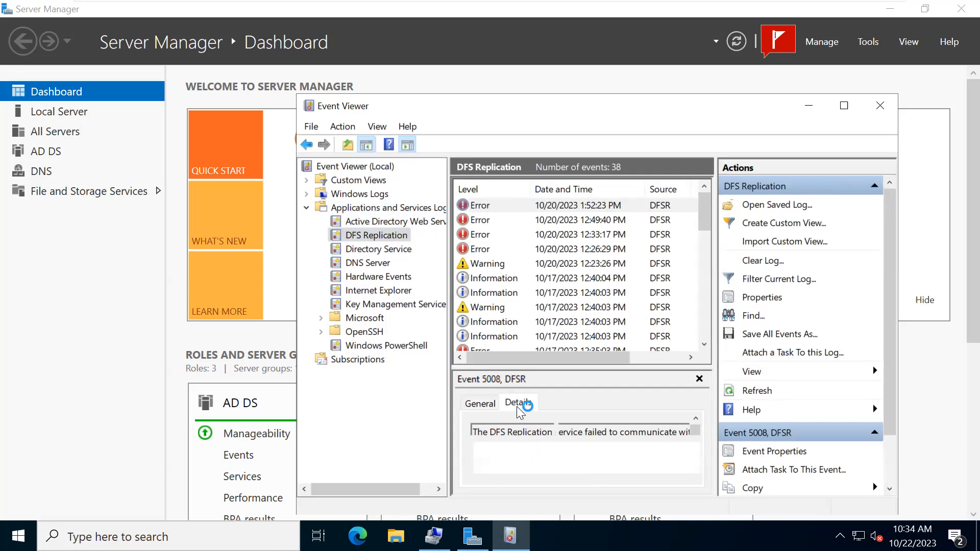
{"action": "left_click", "coordinate": [846, 108]}
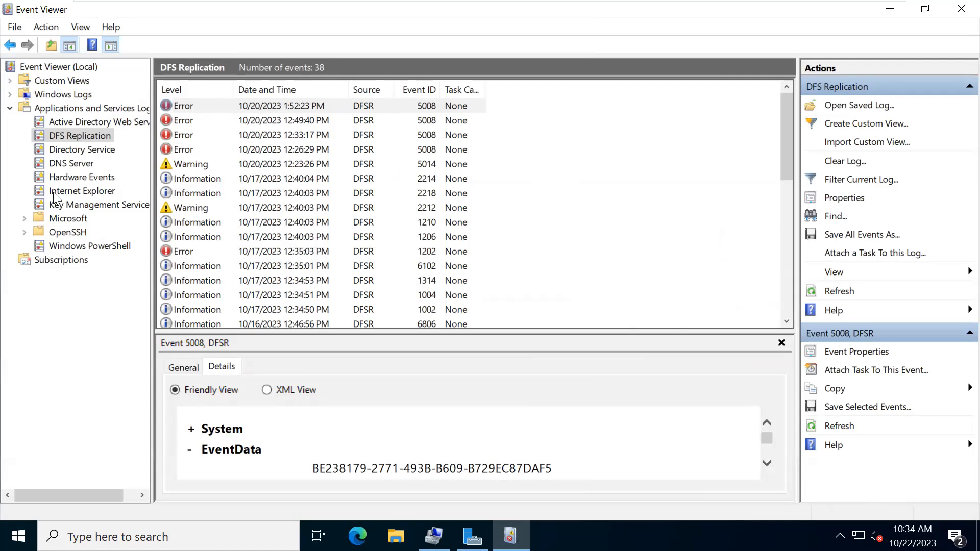
- Glance at the ADWS and PowerShell logs, then open the Windows Application log with 551 events
{"action": "left_click", "coordinate": [52, 121]}
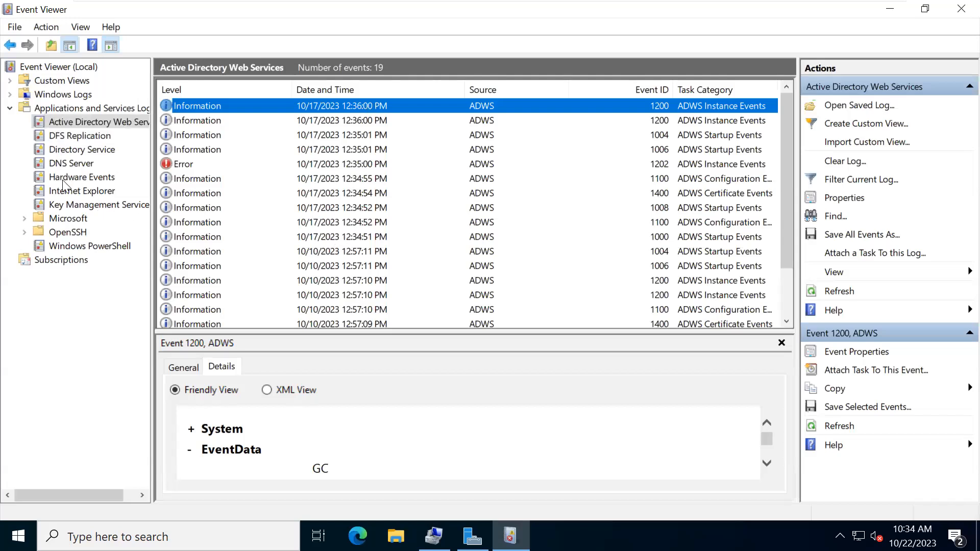
{"action": "left_click", "coordinate": [69, 247]}
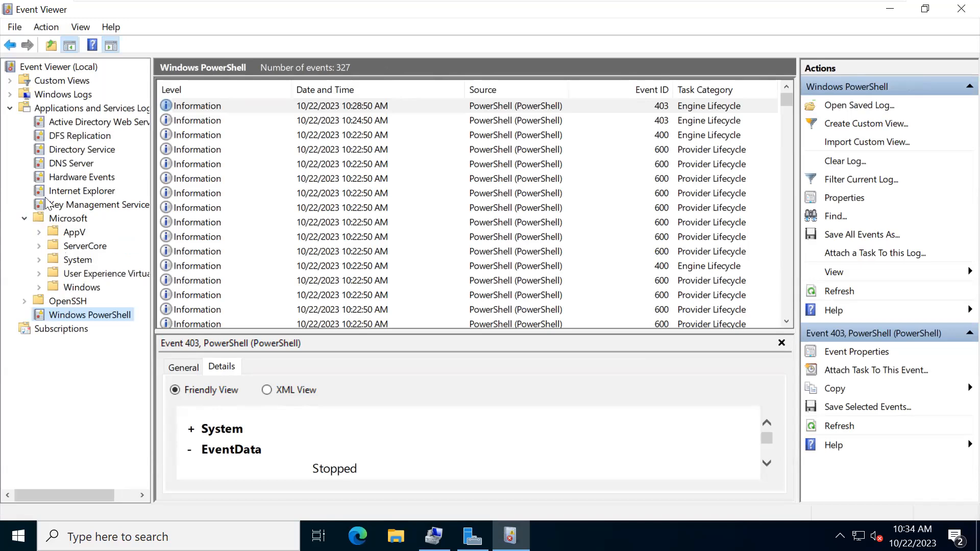
{"action": "left_click", "coordinate": [10, 96]}
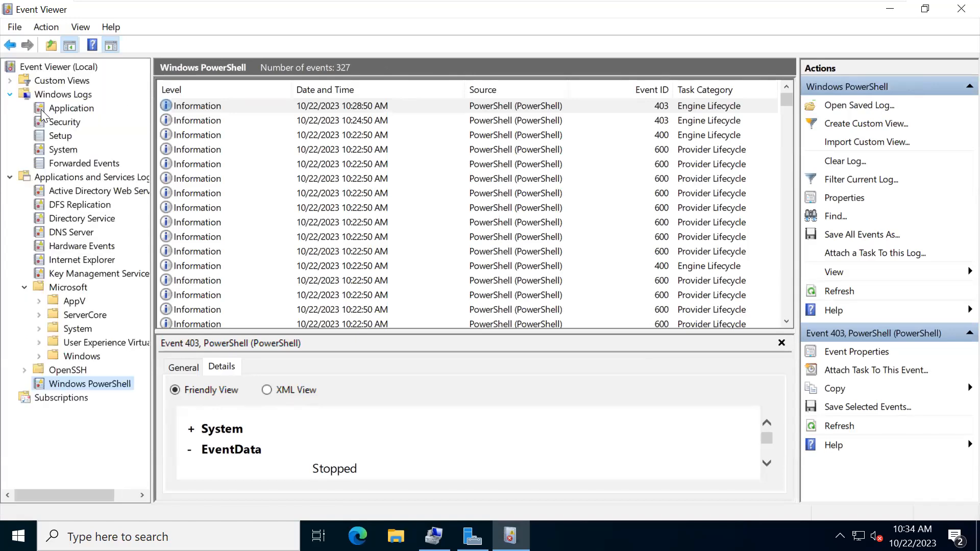
{"action": "left_click", "coordinate": [45, 111]}
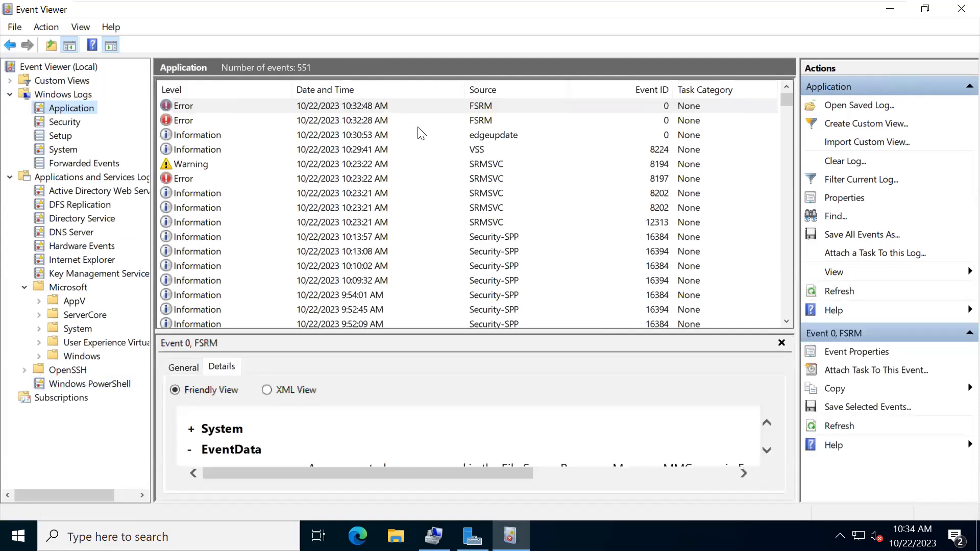
- Review the FSRM error's General and Details tabs, scrolling its stack trace, then close Event Viewer
{"action": "left_click", "coordinate": [176, 368]}
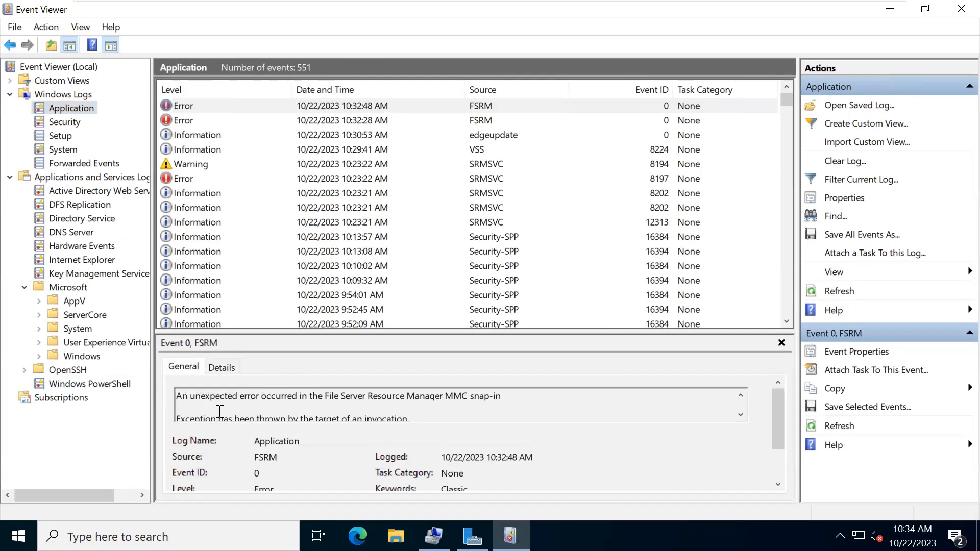
{"action": "scroll", "coordinate": [220, 411], "scroll_direction": "down", "scroll_amount": 10}
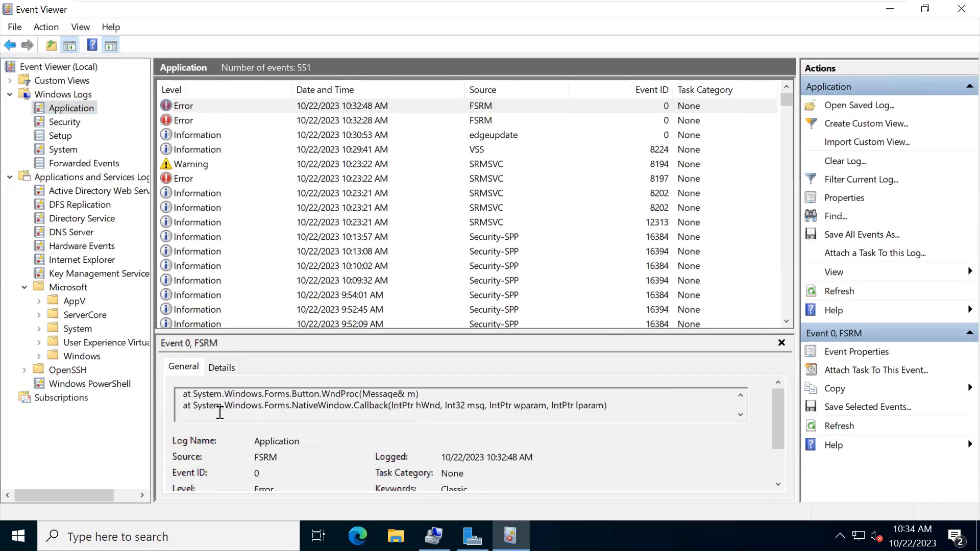
{"action": "left_click", "coordinate": [219, 368]}
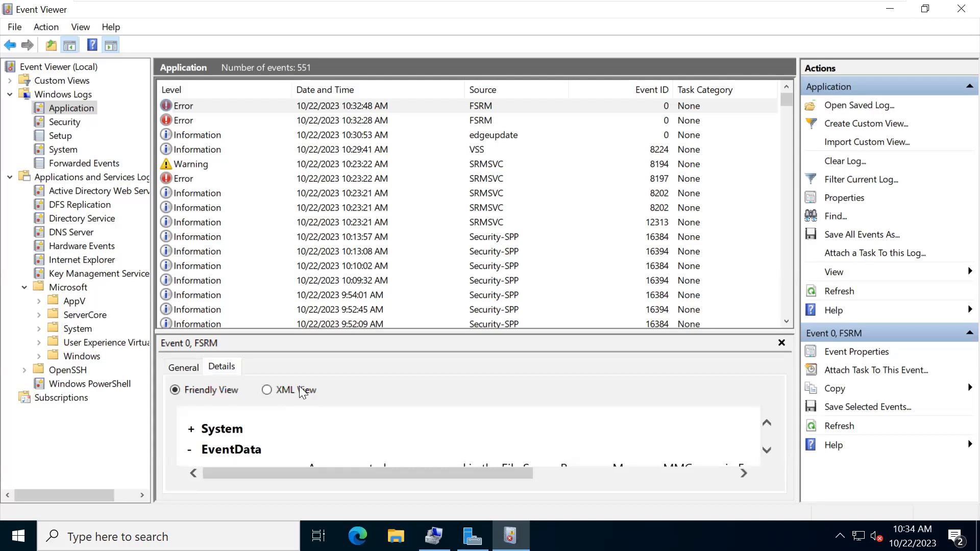
{"action": "left_click", "coordinate": [767, 451]}
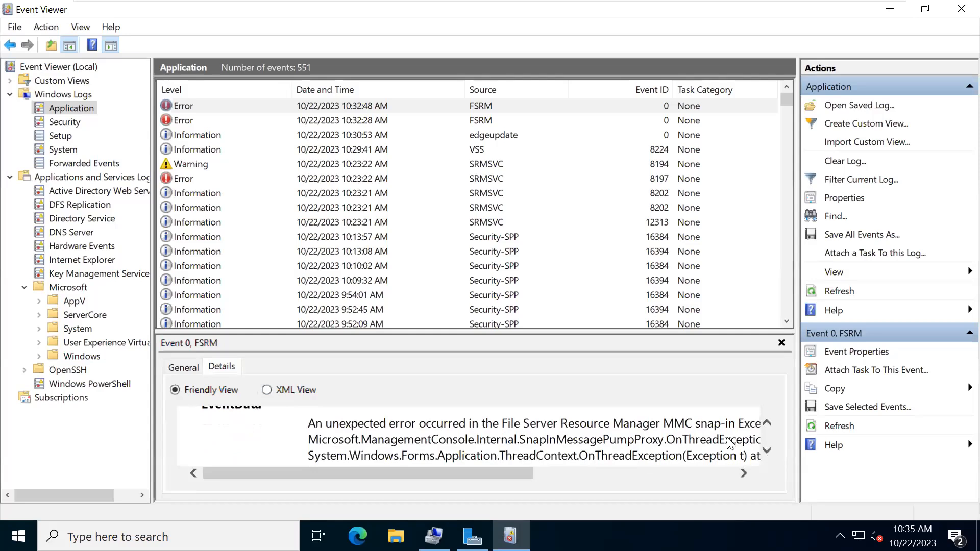
{"action": "left_click_drag", "start_coordinate": [503, 475], "coordinate": [634, 508]}
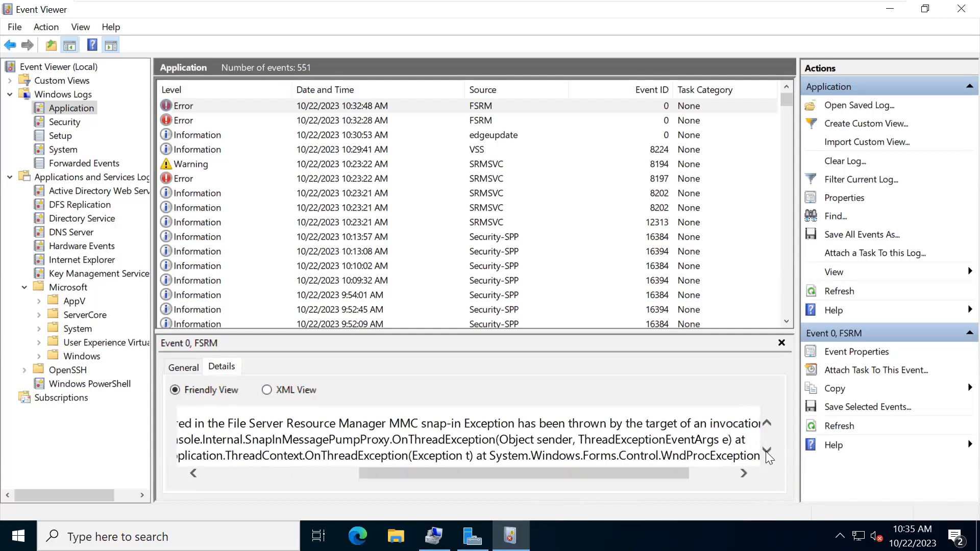
{"action": "scroll", "coordinate": [768, 457], "scroll_direction": "down", "scroll_amount": 2}
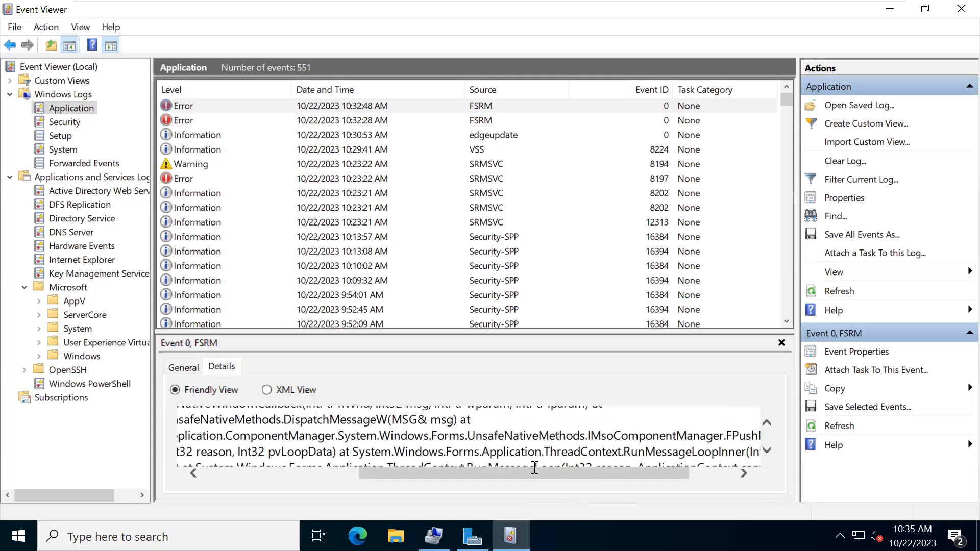
{"action": "scroll", "coordinate": [495, 468], "scroll_direction": "left", "scroll_amount": 3}
{"action": "scroll", "coordinate": [495, 468], "scroll_direction": "left", "scroll_amount": 1}
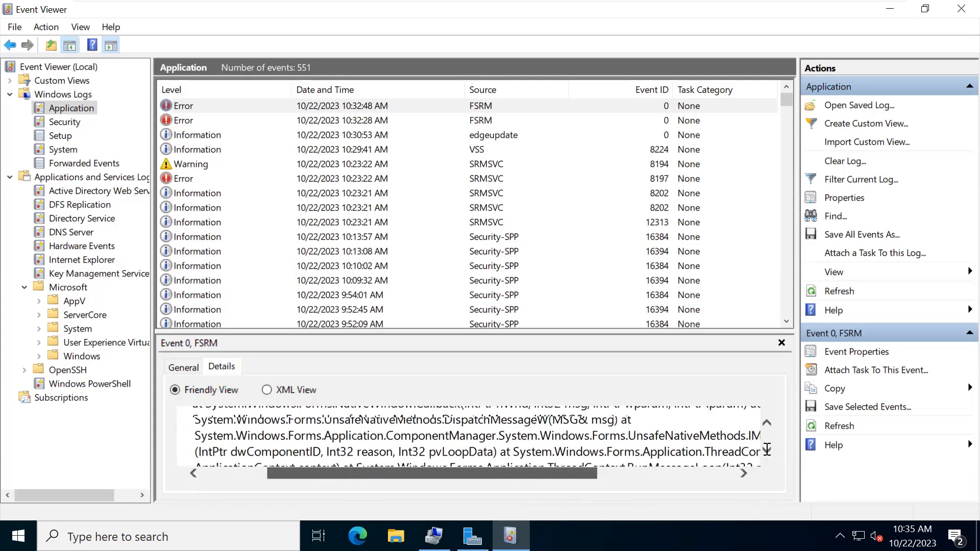
{"action": "scroll", "coordinate": [767, 449], "scroll_direction": "down", "scroll_amount": 1}
{"action": "scroll", "coordinate": [767, 449], "scroll_direction": "down", "scroll_amount": 5}
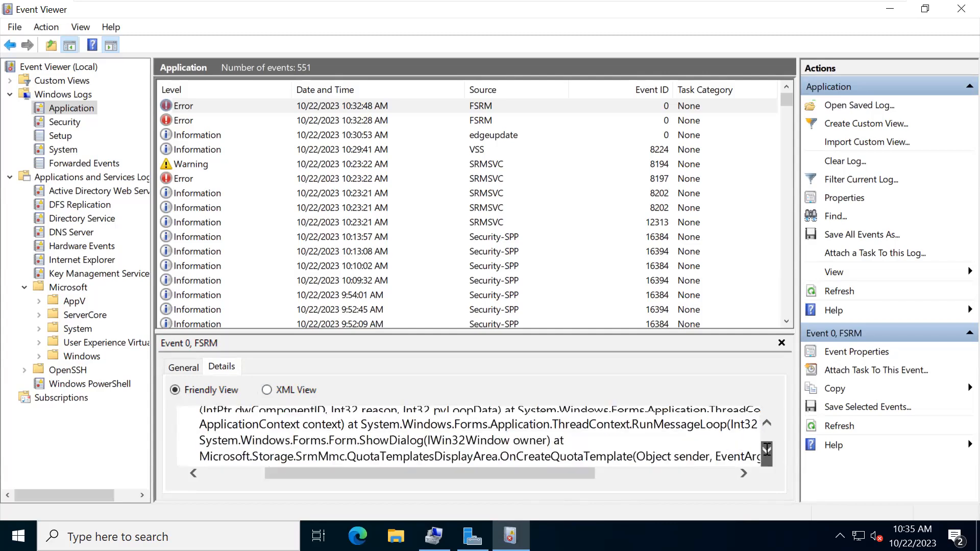
{"action": "scroll", "coordinate": [767, 449], "scroll_direction": "down", "scroll_amount": 3}
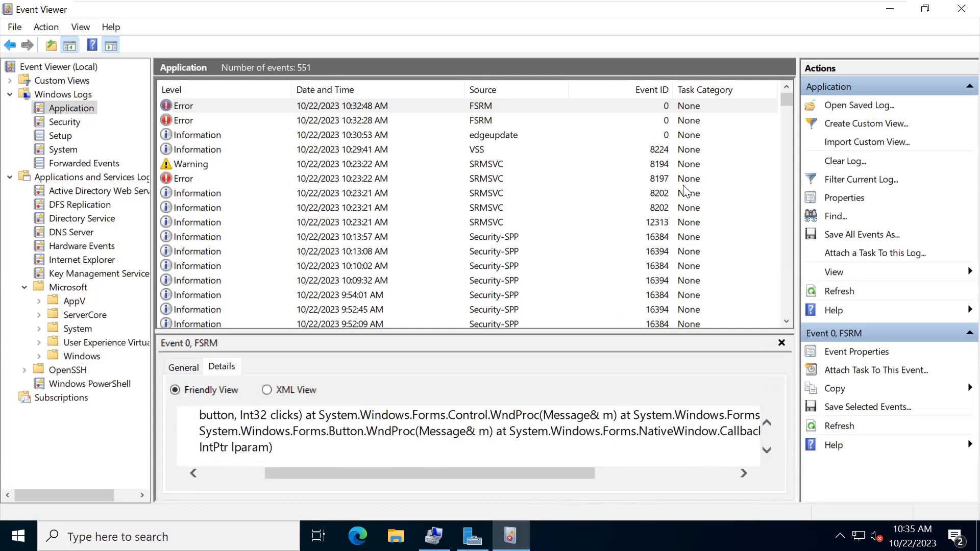
{"action": "left_click", "coordinate": [962, 9]}
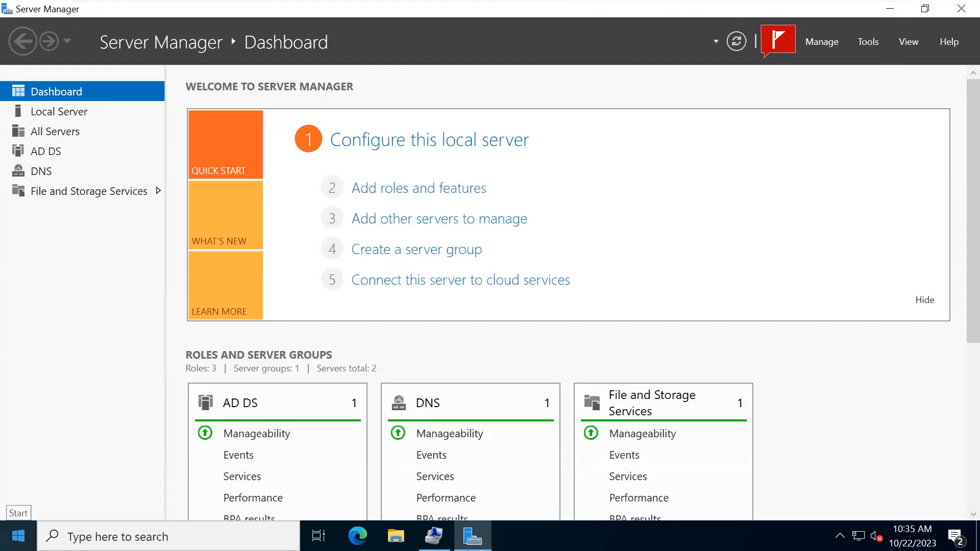
- Restart the server from Start > Power, choosing Other (Planned) as the reason
{"action": "left_click", "coordinate": [17, 536]}
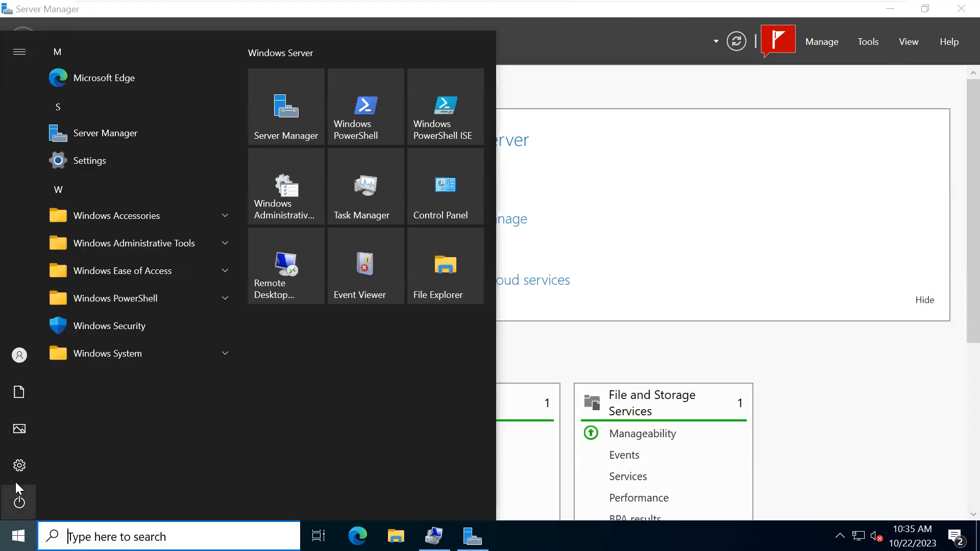
{"action": "left_click", "coordinate": [18, 501]}
{"action": "left_click", "coordinate": [40, 464]}
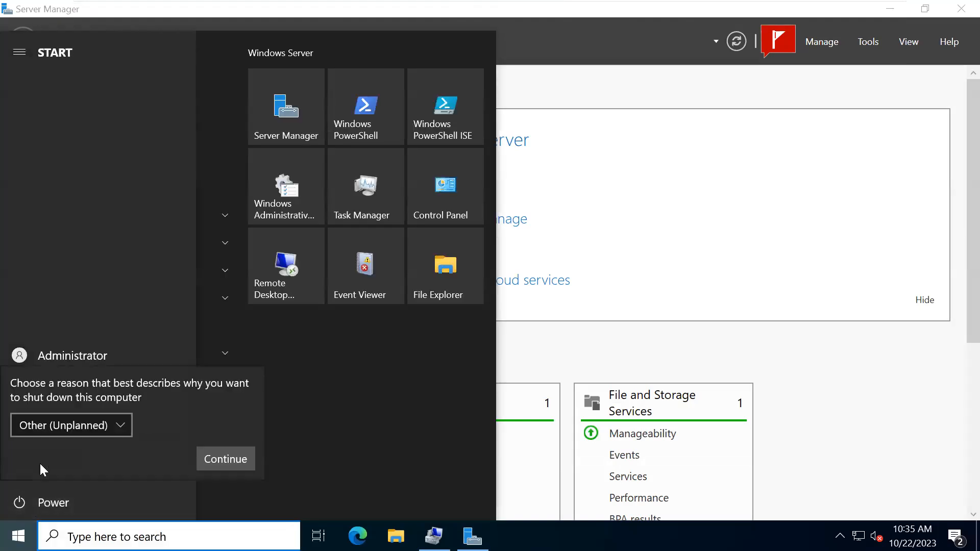
{"action": "left_click", "coordinate": [97, 428]}
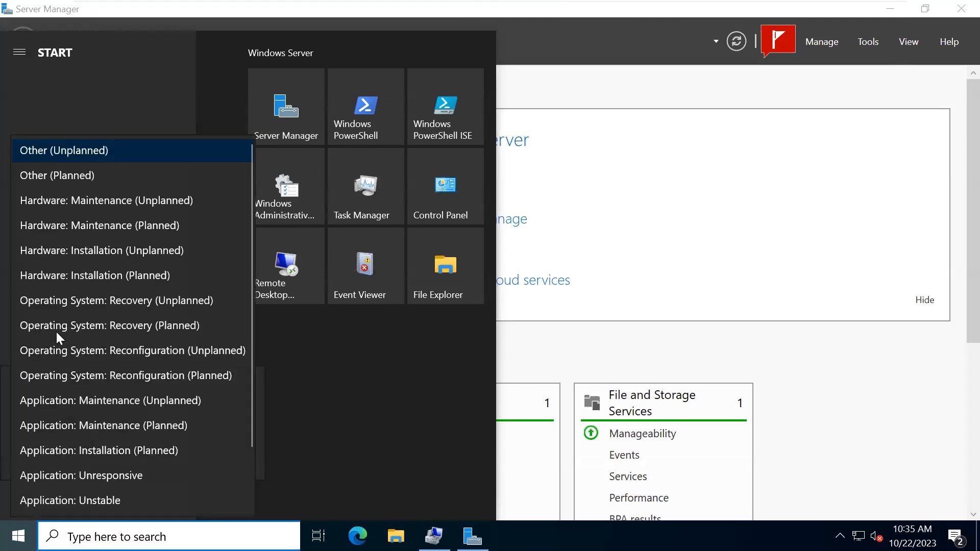
{"action": "left_click", "coordinate": [52, 178]}
{"action": "left_click", "coordinate": [217, 462]}
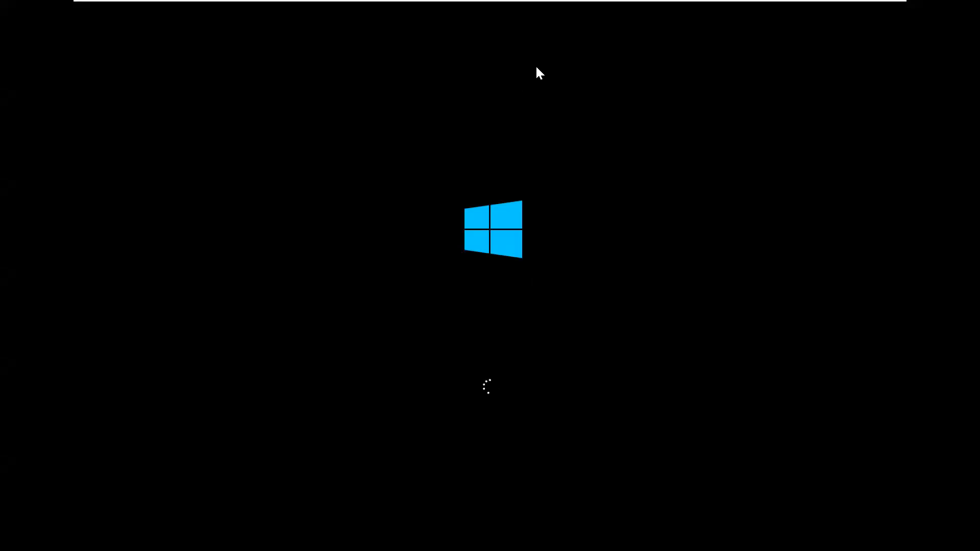
- Minimize the full-screen DC1 VM, restore and minimize it again, then show the VMware taskbar previews
{"action": "mouse_move", "coordinate": [776, 4]}
{"action": "mouse_move", "coordinate": [852, 5]}
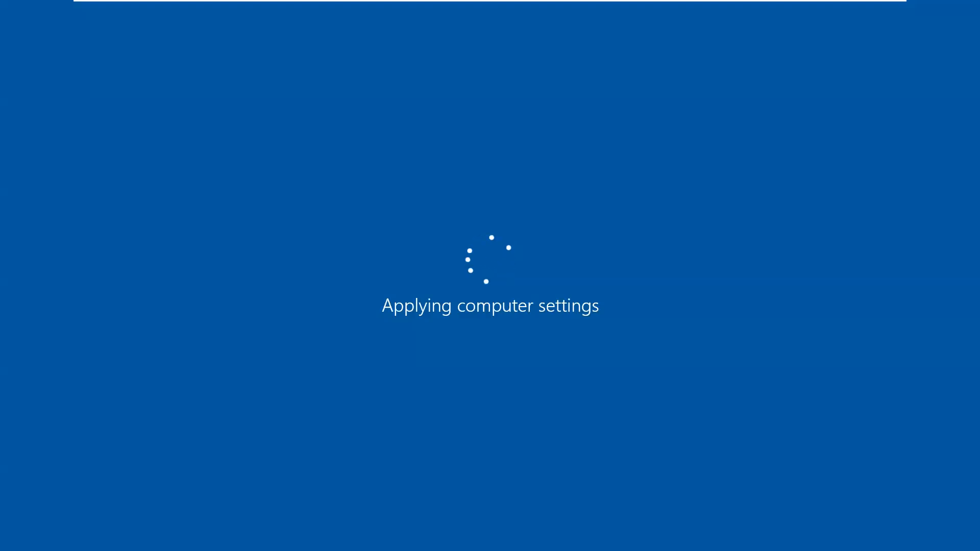
{"action": "mouse_move", "coordinate": [416, 5]}
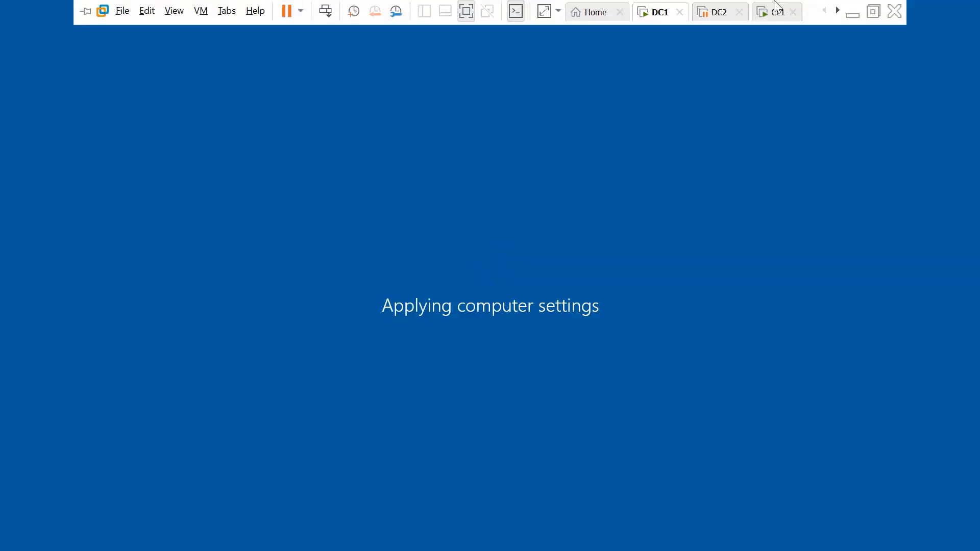
{"action": "left_click", "coordinate": [851, 15]}
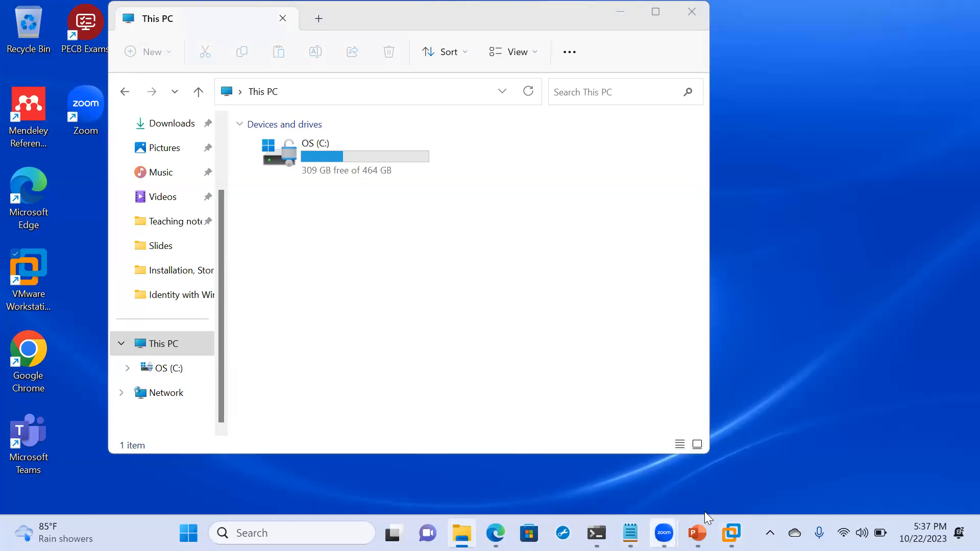
{"action": "mouse_move", "coordinate": [731, 533]}
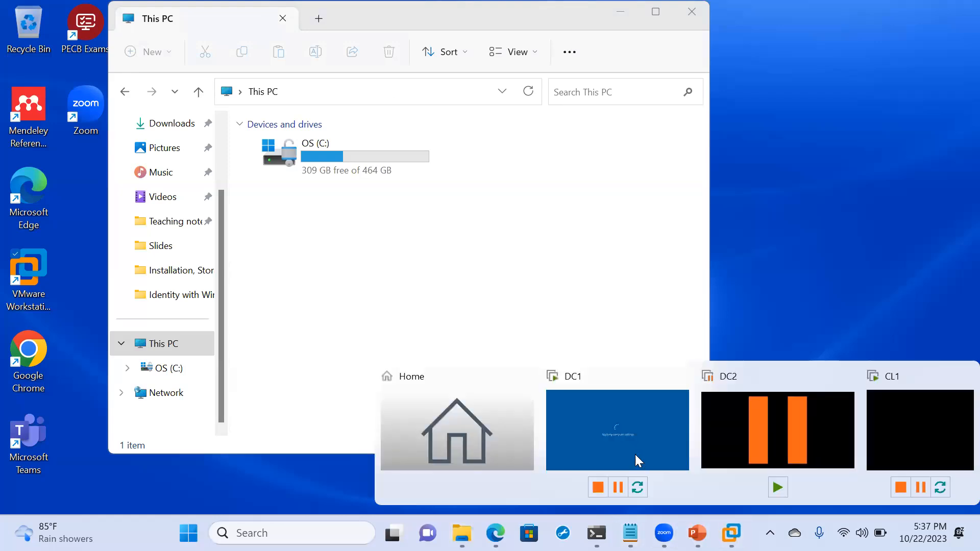
{"action": "left_click", "coordinate": [624, 449]}
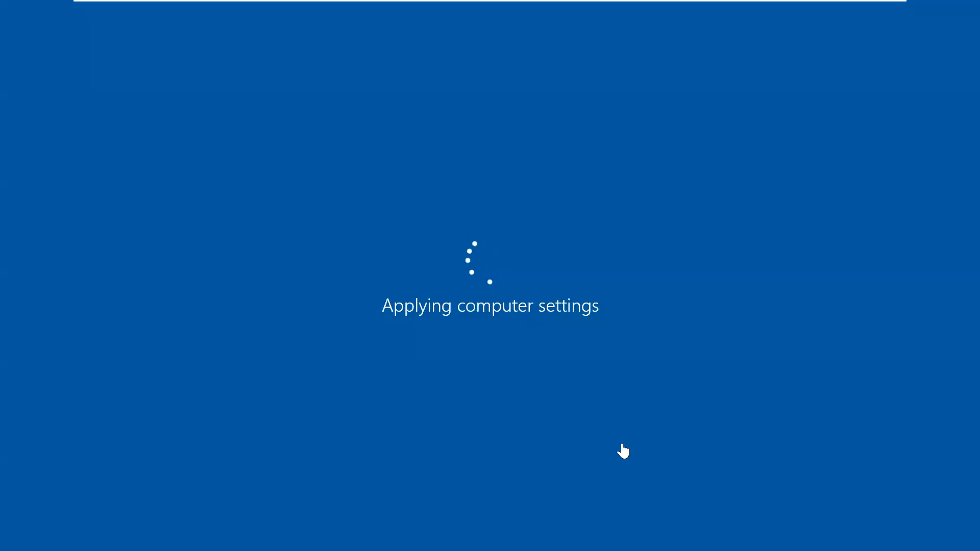
{"action": "mouse_move", "coordinate": [599, 4]}
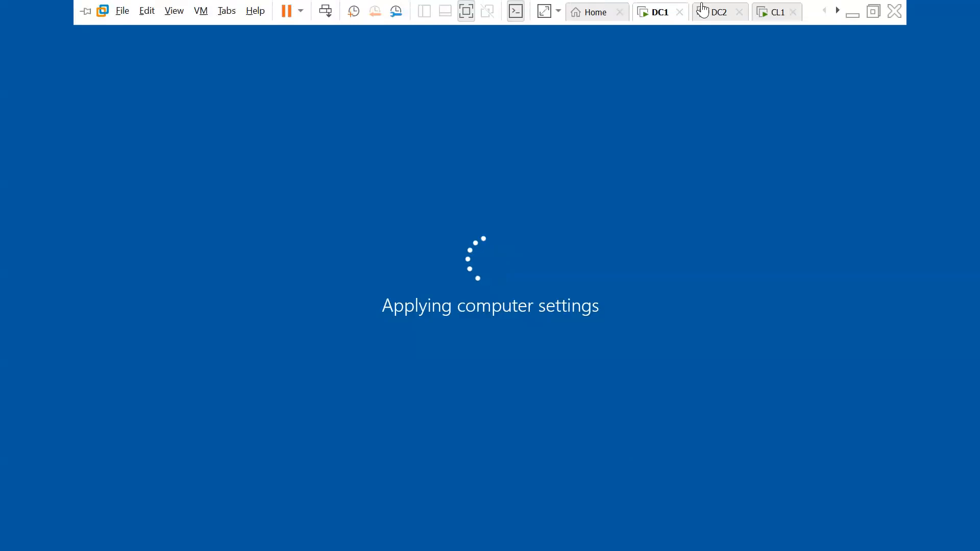
{"action": "left_click", "coordinate": [849, 15]}
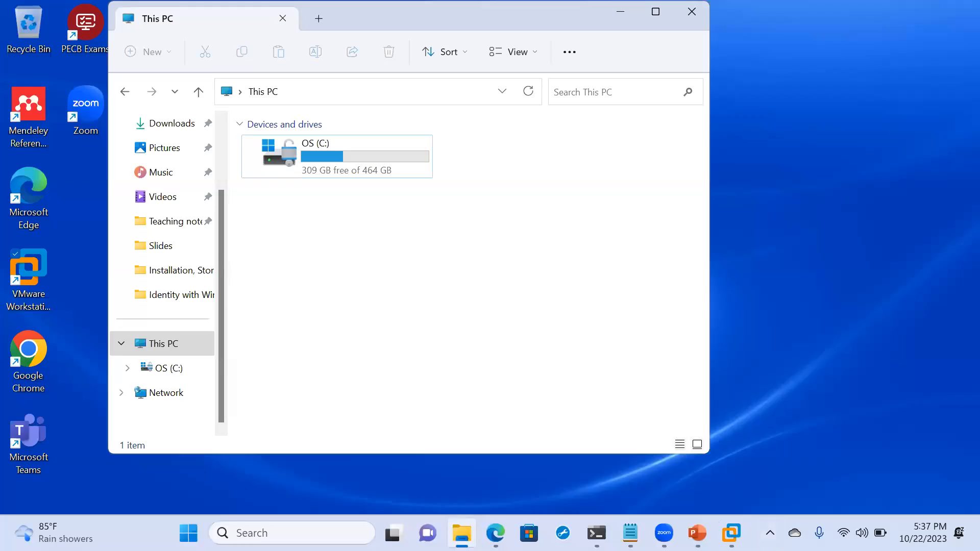
{"action": "mouse_move", "coordinate": [732, 533]}
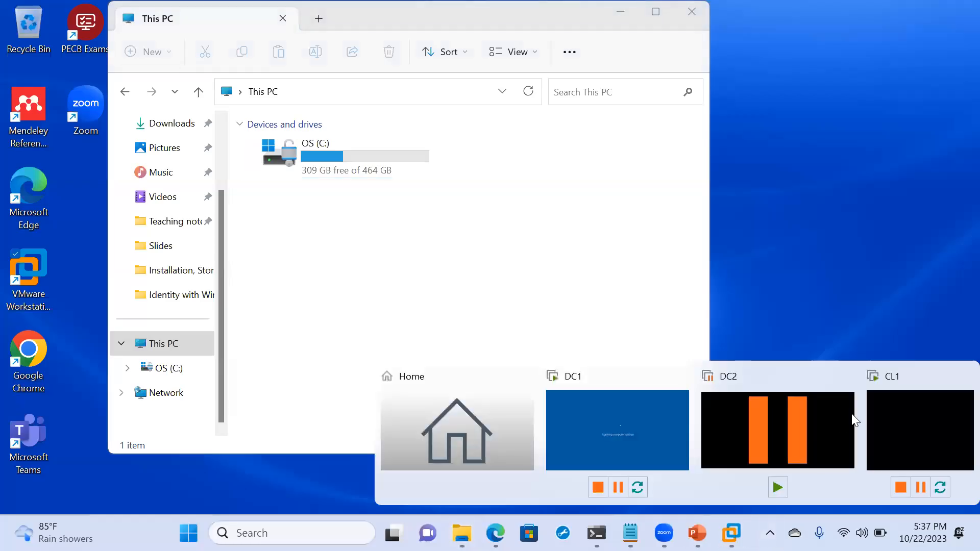
{"action": "left_click", "coordinate": [907, 416]}
{"action": "left_click", "coordinate": [470, 271]}
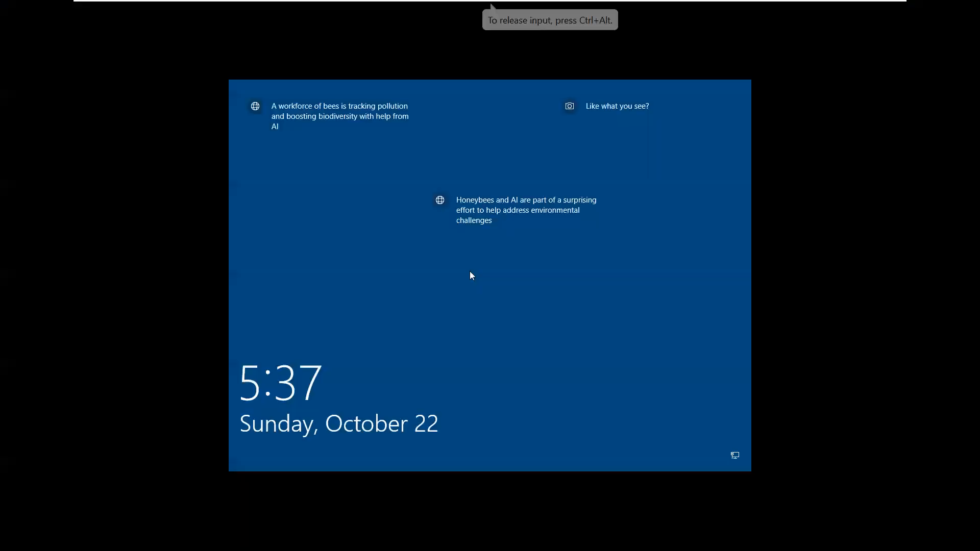
{"action": "left_click", "coordinate": [469, 271]}
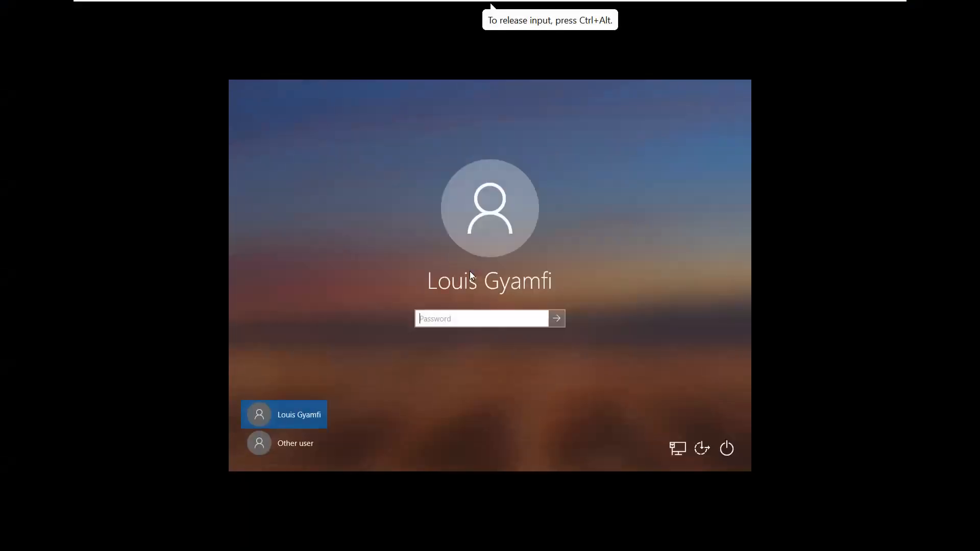
{"action": "type", "text": "••••••••••••"}
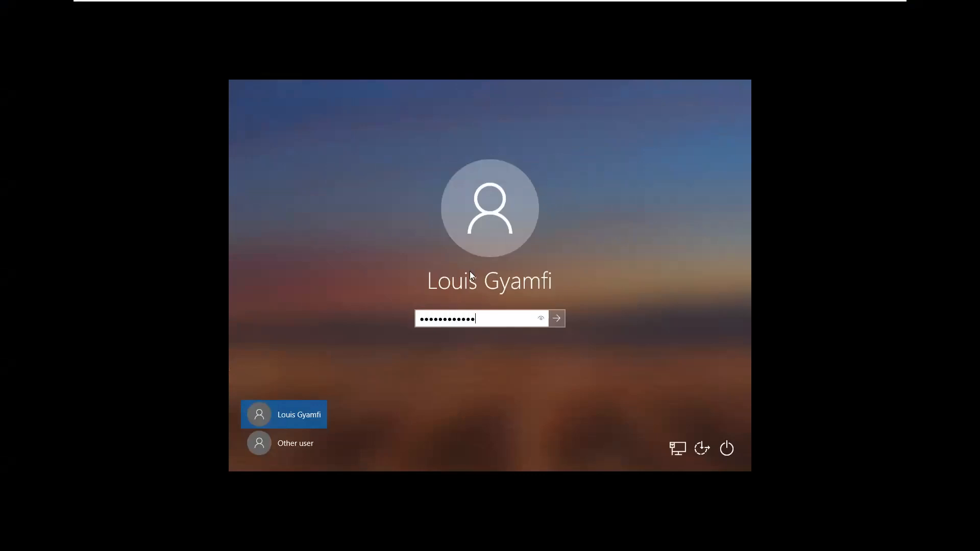
{"action": "key", "text": "Return"}
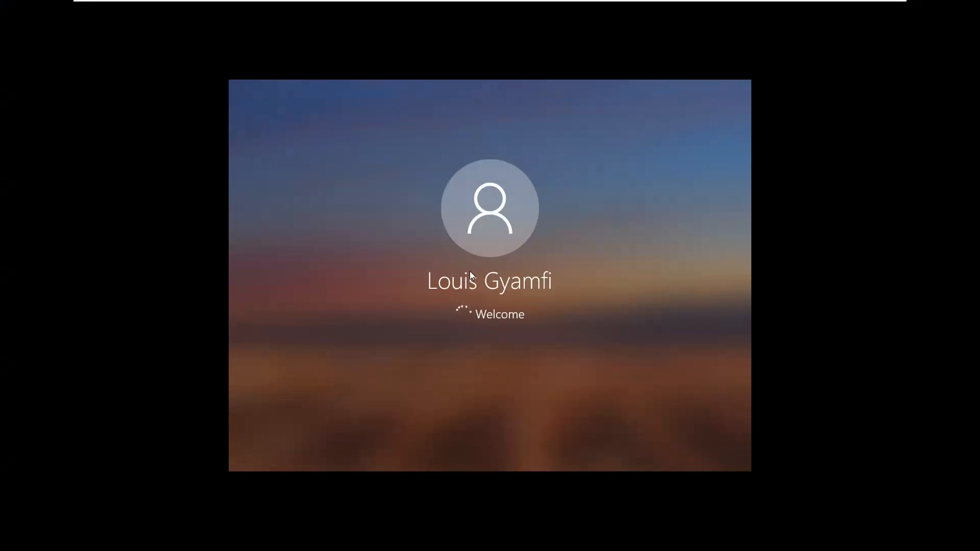
{"action": "mouse_move", "coordinate": [331, 5]}
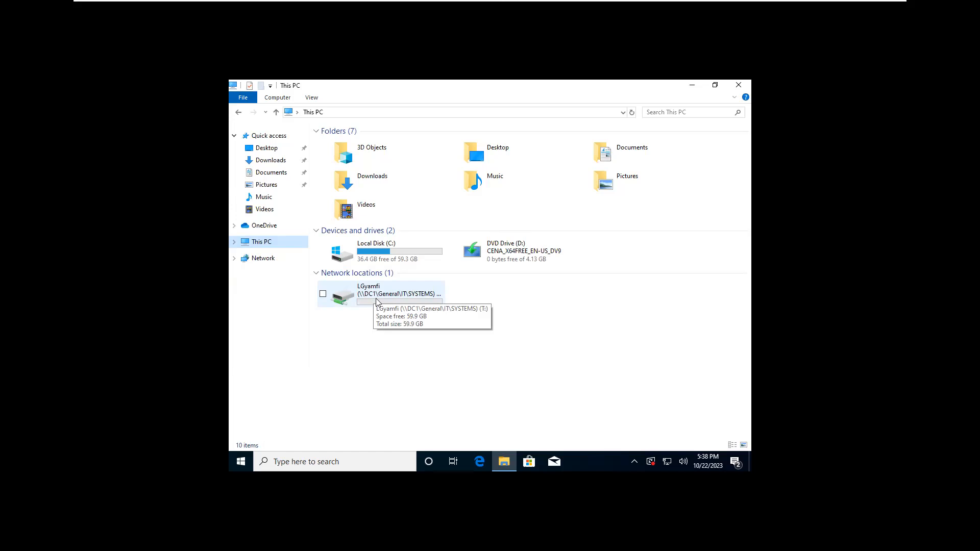
{"action": "mouse_move", "coordinate": [385, 3]}
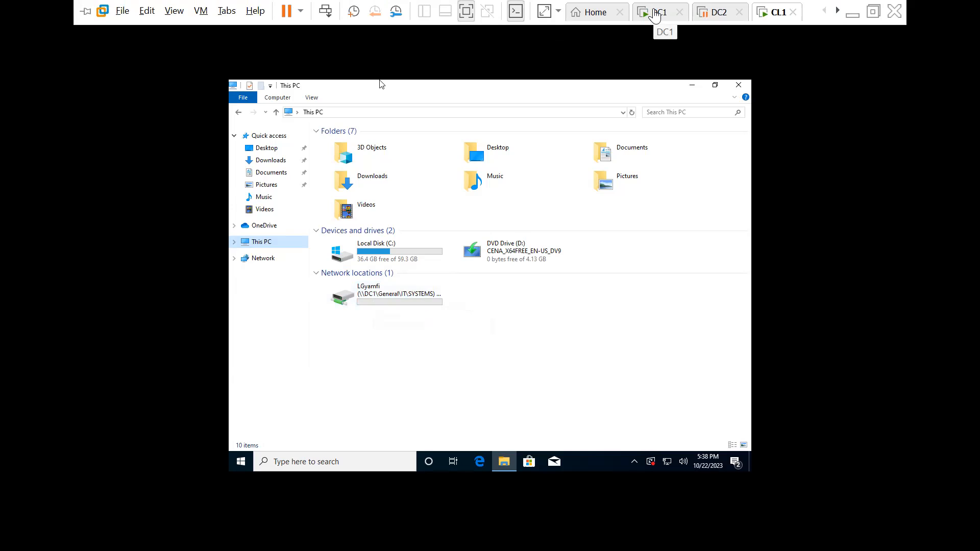
{"action": "left_click", "coordinate": [654, 11]}
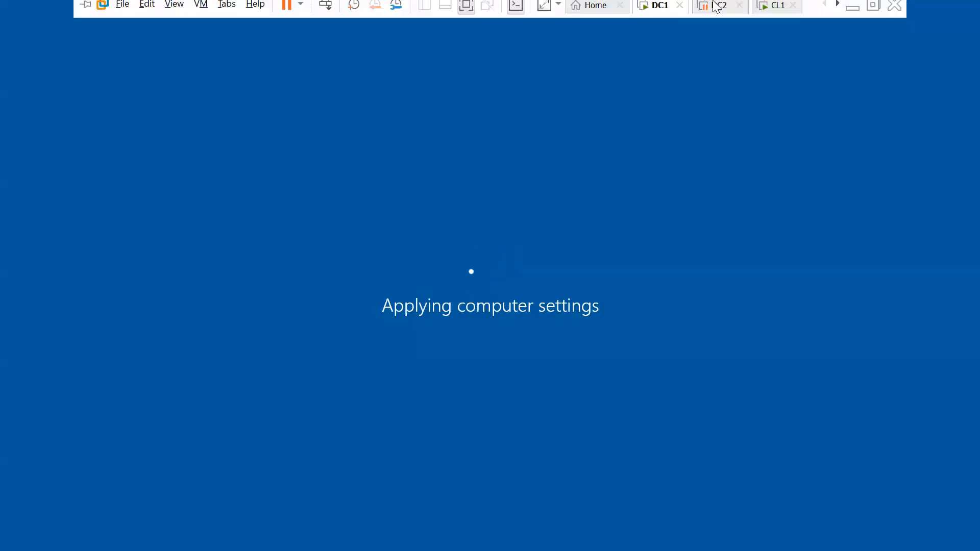
{"action": "left_click", "coordinate": [773, 15]}
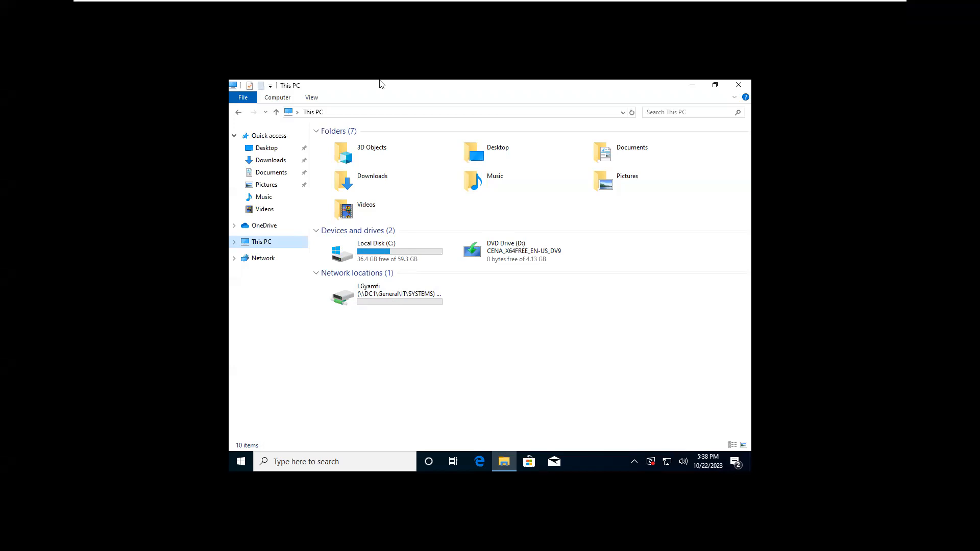
{"action": "left_click", "coordinate": [387, 325]}
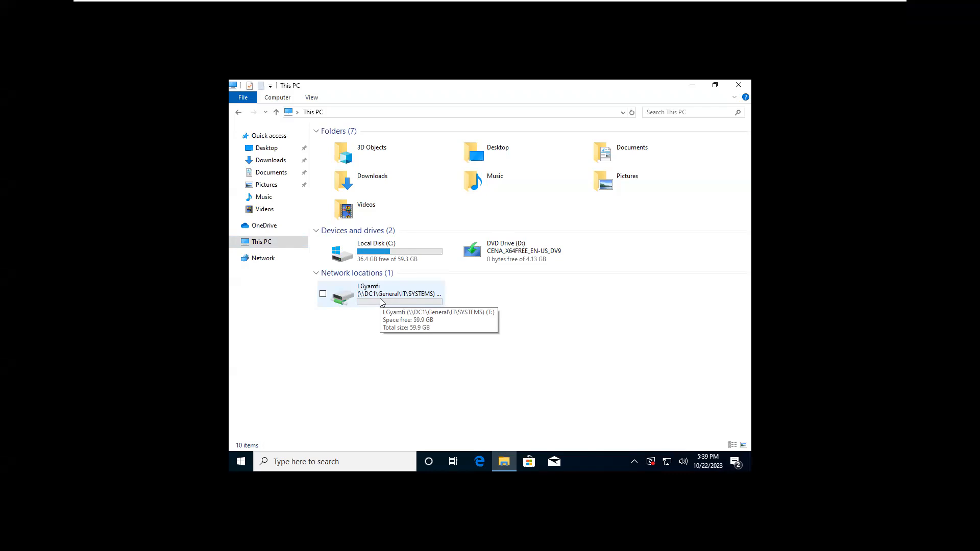
{"action": "mouse_move", "coordinate": [645, 5]}
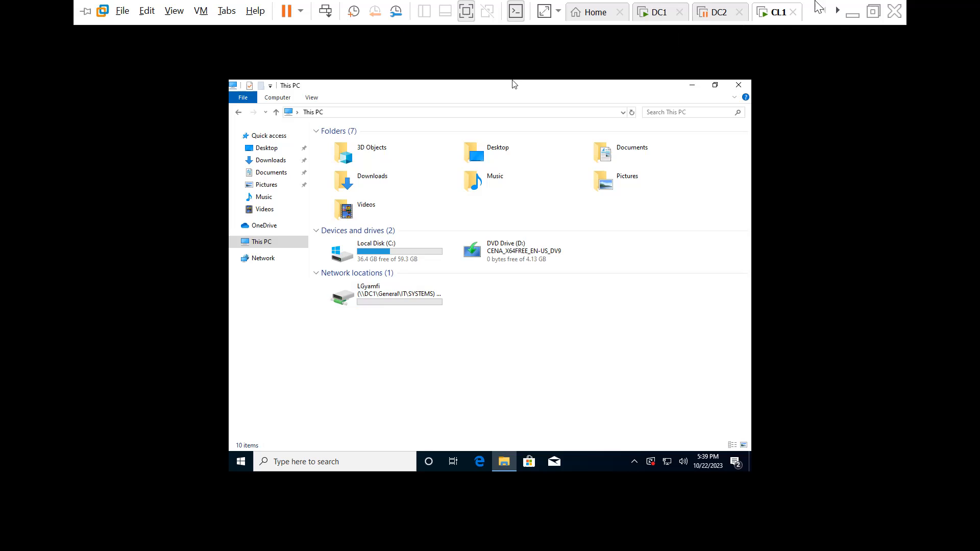
- Switch between the DC1 and CL1 tabs, ending on the DC1 server's screen
{"action": "left_click", "coordinate": [649, 17]}
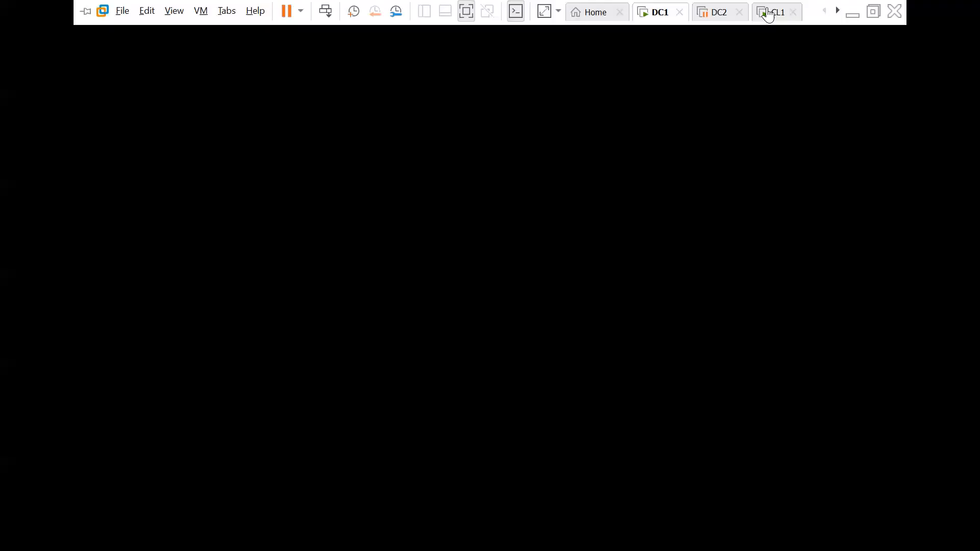
{"action": "left_click", "coordinate": [770, 16]}
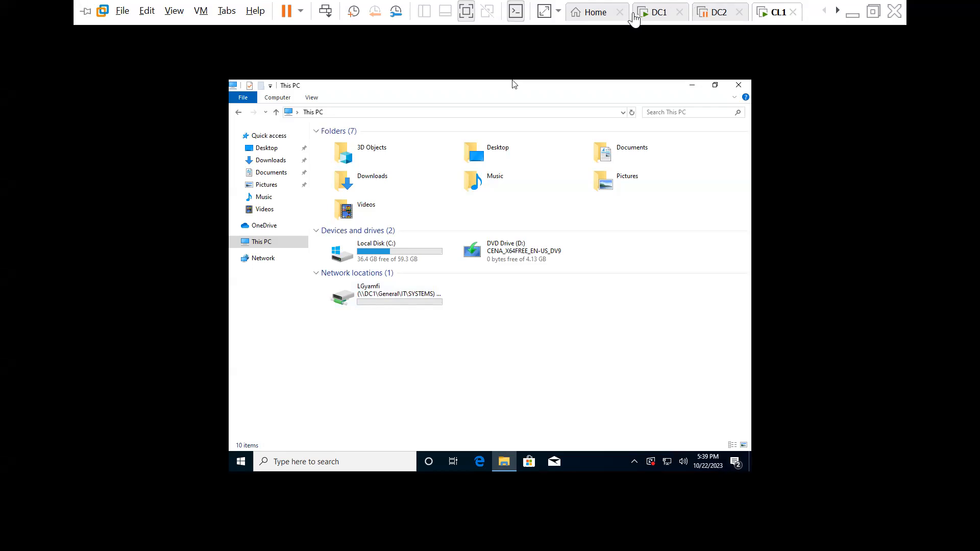
{"action": "left_click", "coordinate": [648, 16]}
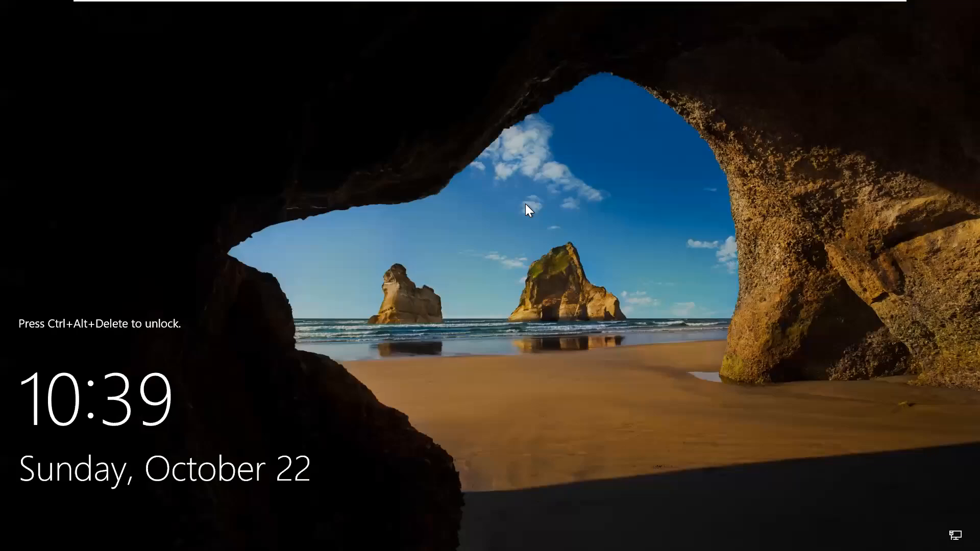
- Unlock DC1 with Ctrl+Alt+Insert and sign in with the Administrator password
{"action": "key", "text": "ctrl+alt+Delete"}
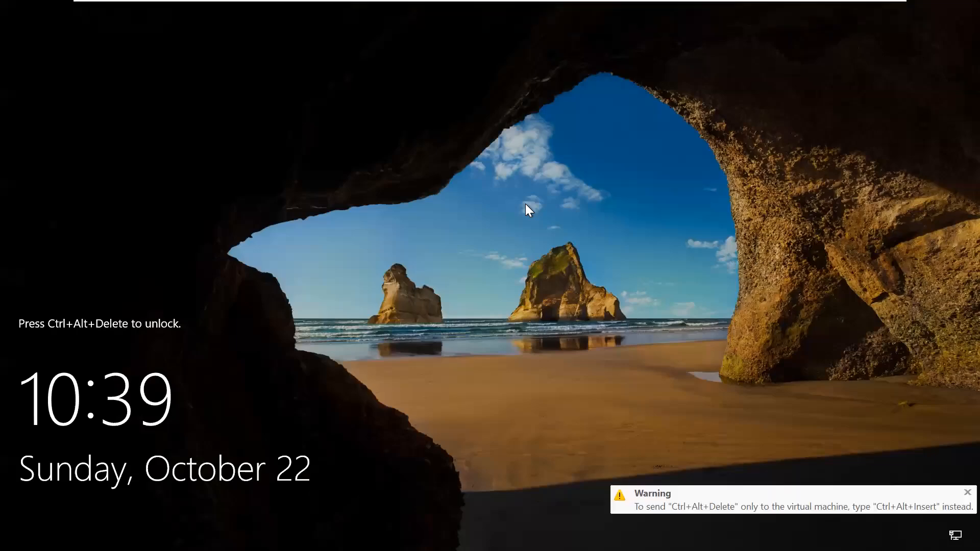
{"action": "key", "text": "ctrl+alt+Insert"}
{"action": "type", "text": "P@ssw0"}
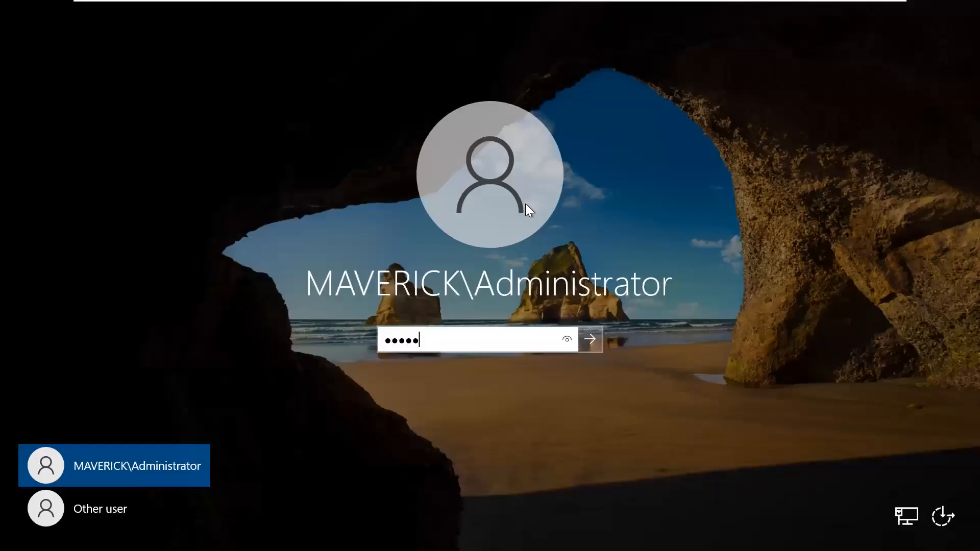
{"action": "type", "text": "rd1234"}
{"action": "key", "text": "Return"}
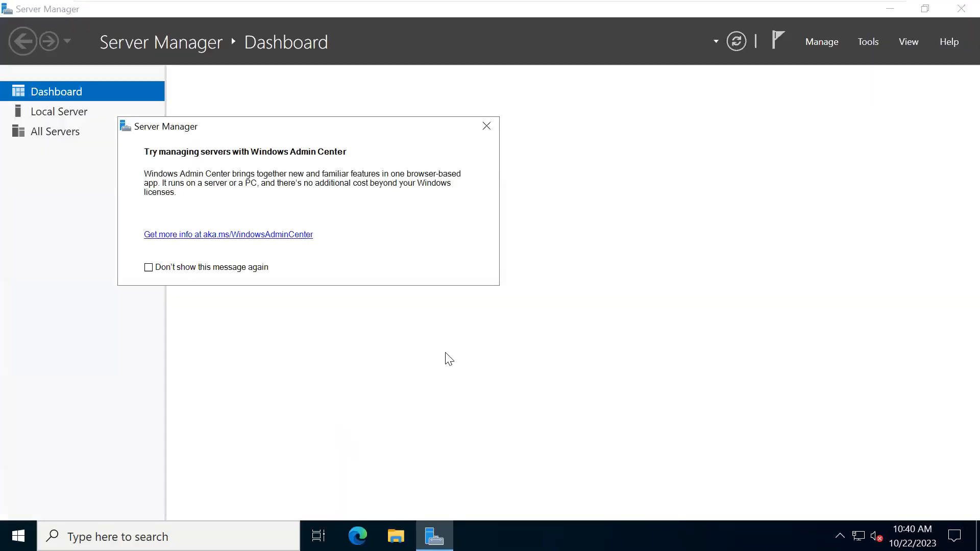
- Dismiss the Admin Center popup and view This PC in File Explorer, showing only C: and D:
{"action": "left_click", "coordinate": [487, 127]}
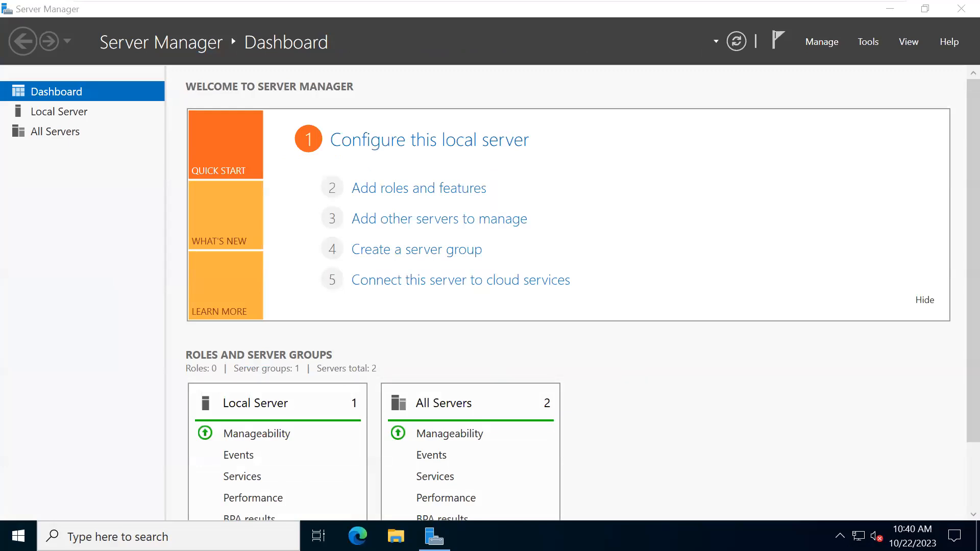
{"action": "key", "text": "super+e"}
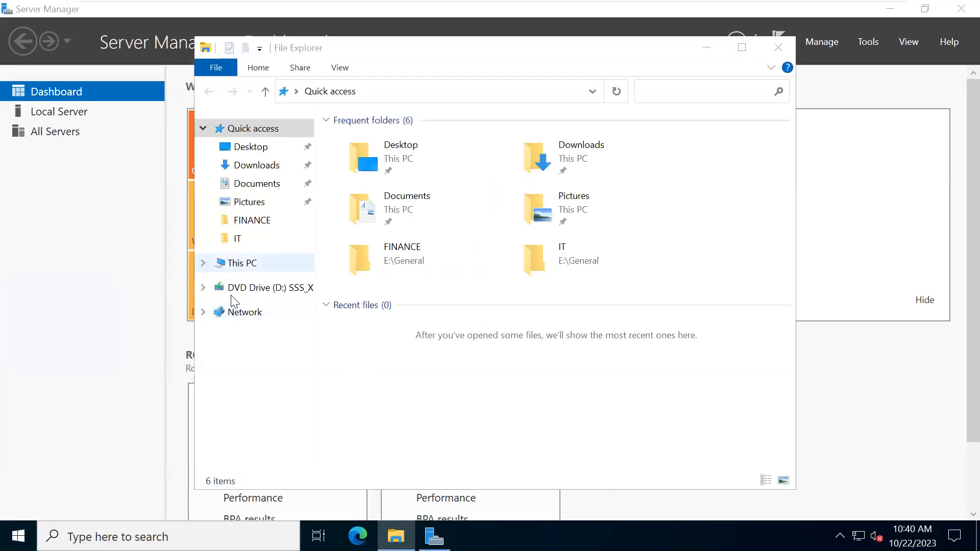
{"action": "left_click", "coordinate": [226, 263]}
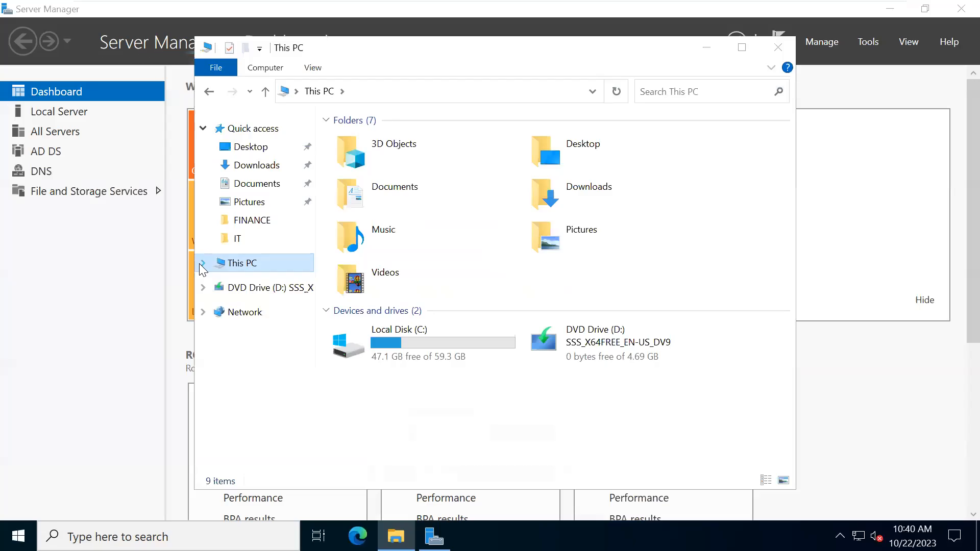
{"action": "left_click", "coordinate": [201, 264]}
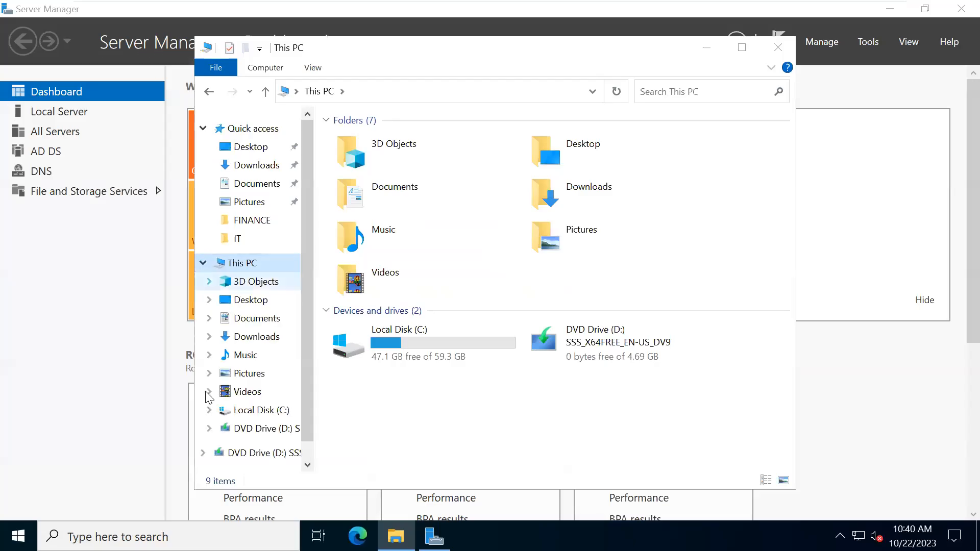
{"action": "scroll", "coordinate": [217, 434], "scroll_direction": "down", "scroll_amount": 1}
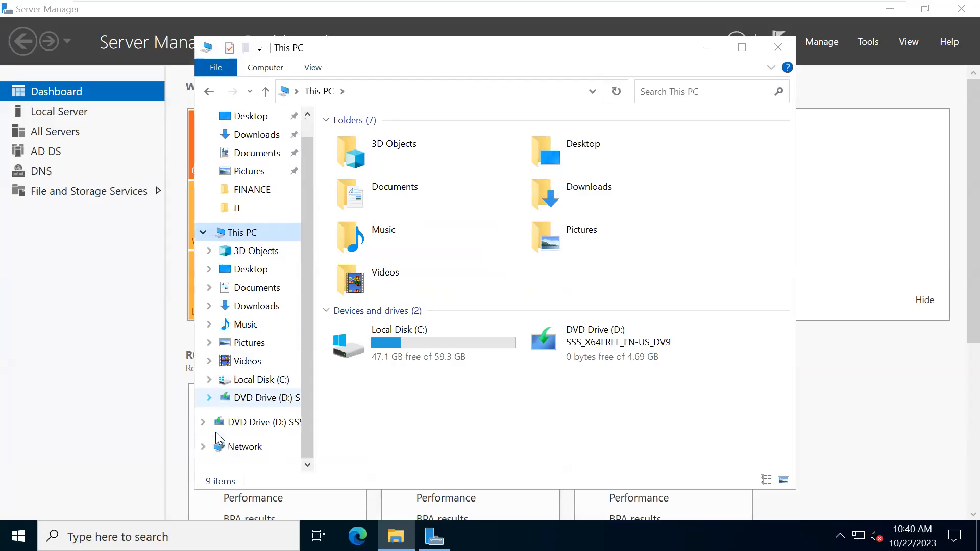
{"action": "mouse_move", "coordinate": [577, 5]}
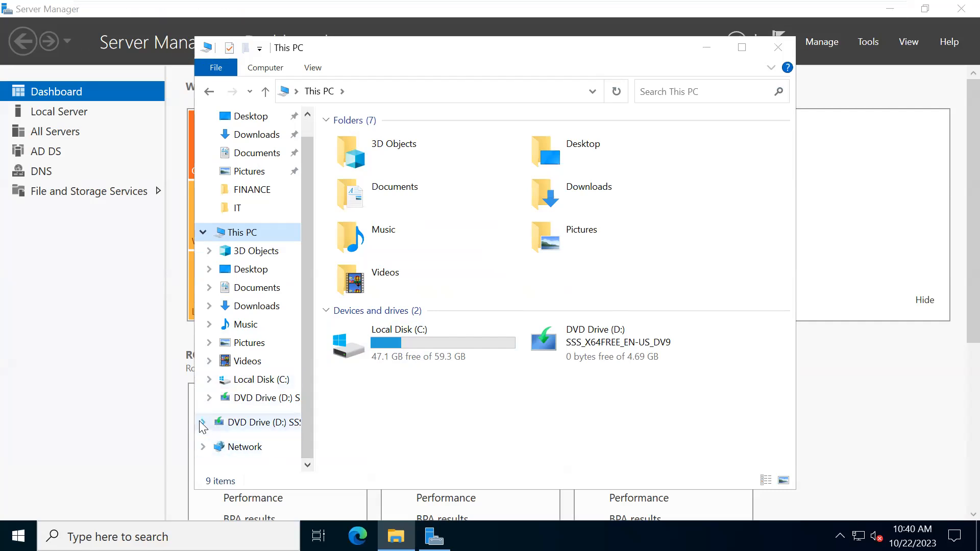
{"action": "left_click", "coordinate": [407, 433]}
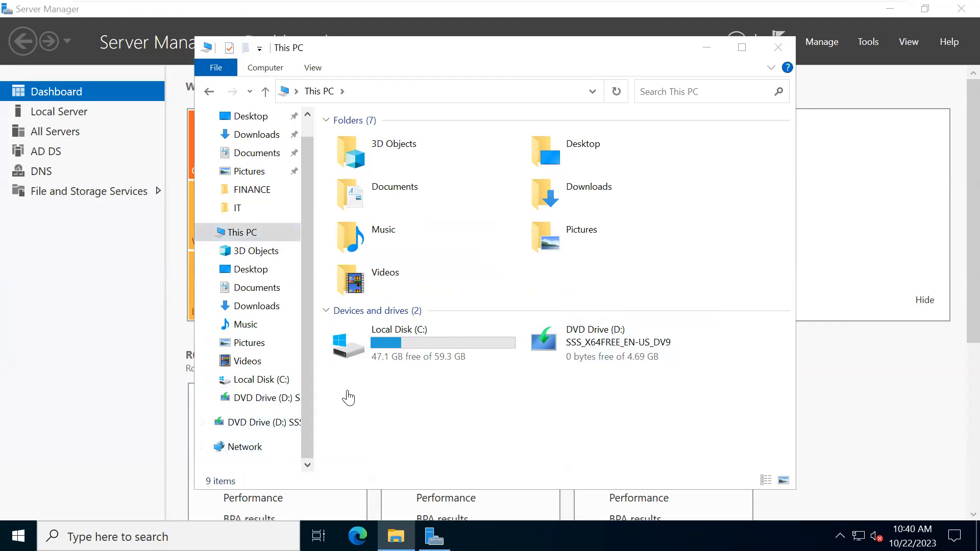
- Try the pinned FINANCE folder, dismiss the location-unavailable error, and return to Server Manager
{"action": "left_click", "coordinate": [230, 220]}
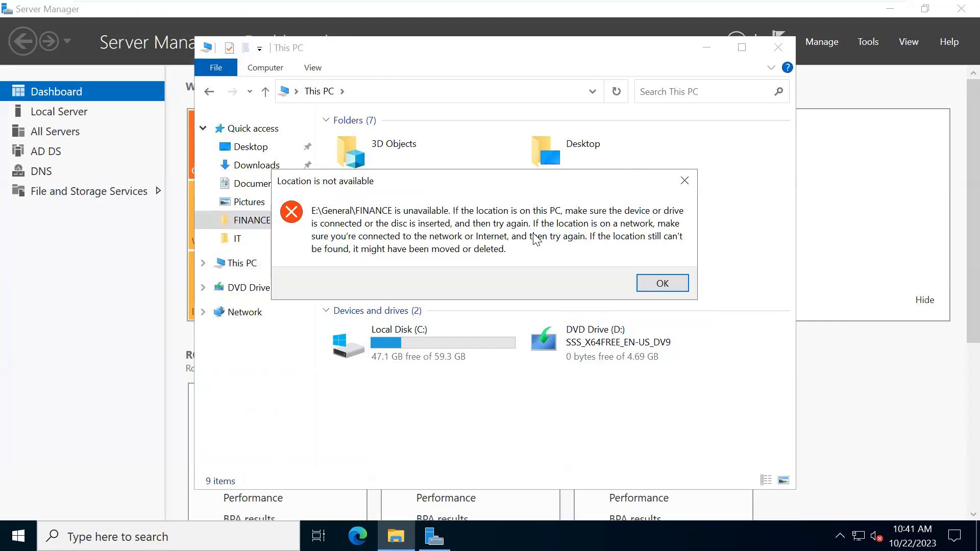
{"action": "left_click", "coordinate": [686, 181]}
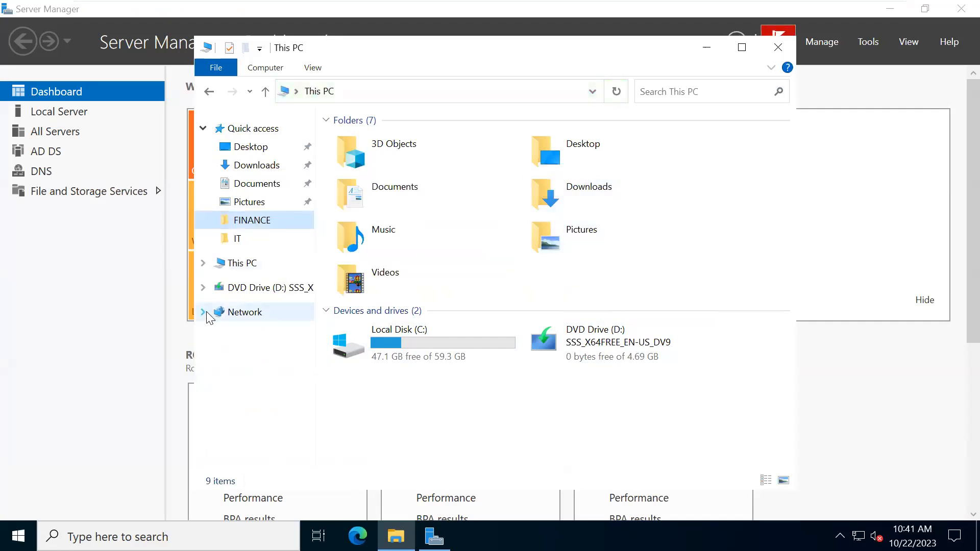
{"action": "left_click", "coordinate": [203, 263]}
{"action": "scroll", "coordinate": [218, 419], "scroll_direction": "down", "scroll_amount": 1}
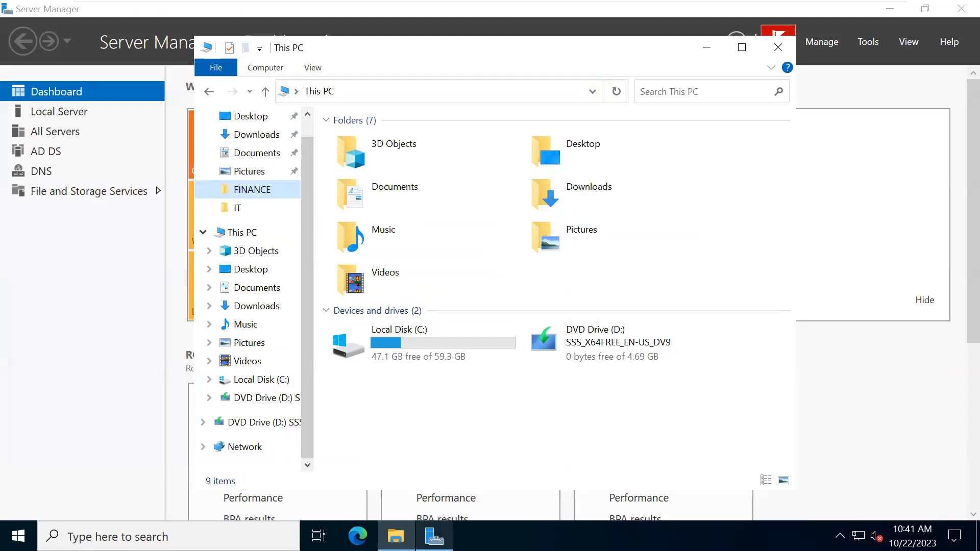
{"action": "left_click", "coordinate": [433, 536]}
{"action": "left_click", "coordinate": [434, 536]}
{"action": "left_click", "coordinate": [434, 536]}
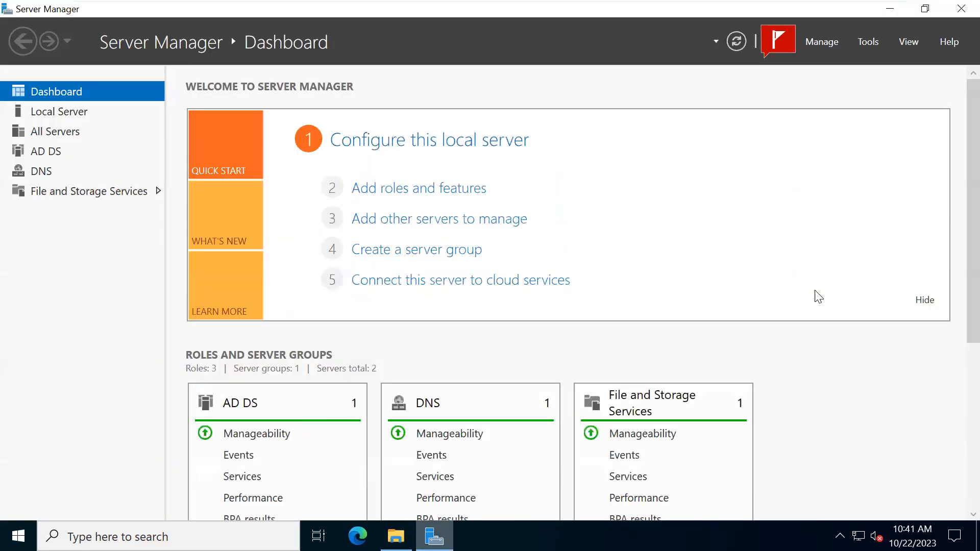
- Launch Computer Management from Server Manager's Tools menu
{"action": "left_click", "coordinate": [860, 45]}
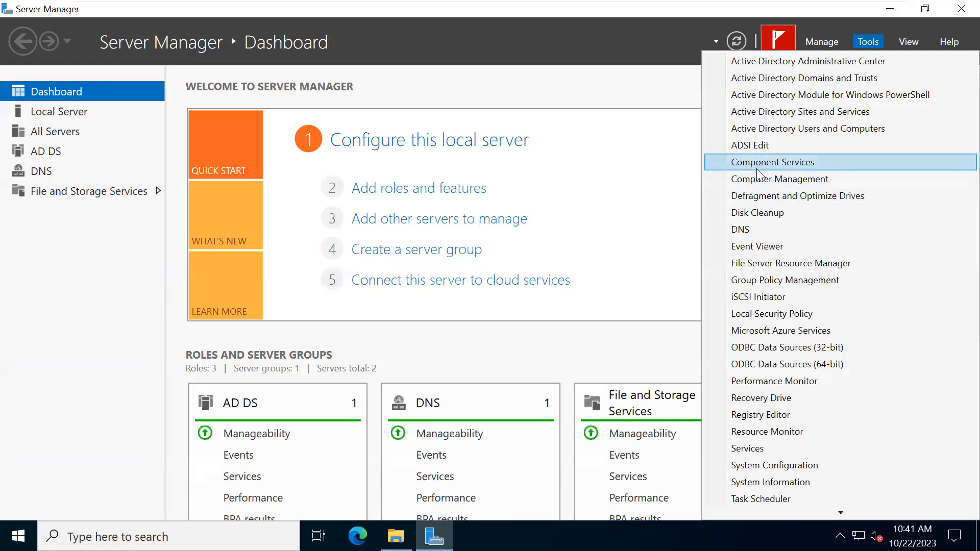
{"action": "left_click", "coordinate": [769, 183]}
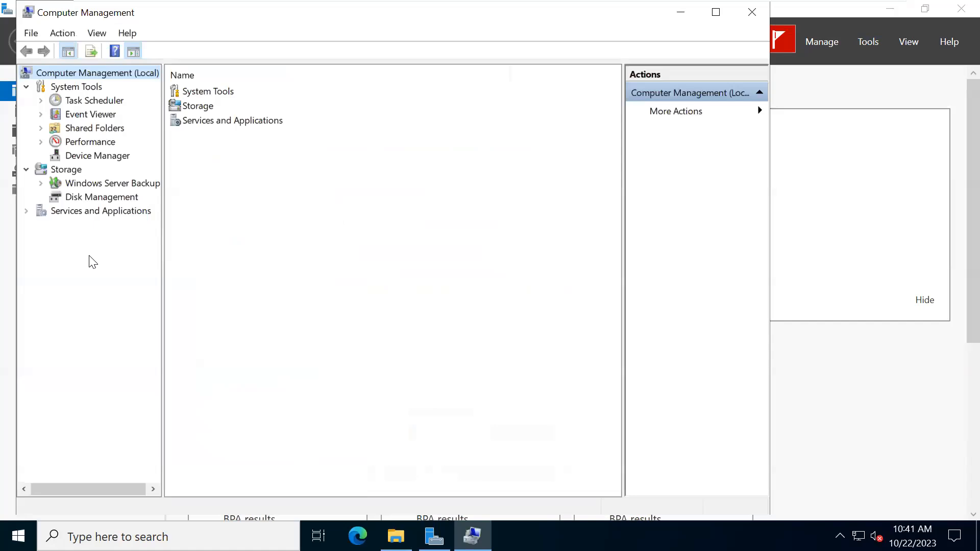
- Bring offline Disk 0 and Disk 1 online in Disk Management, then minimize Computer Management
{"action": "left_click", "coordinate": [72, 199]}
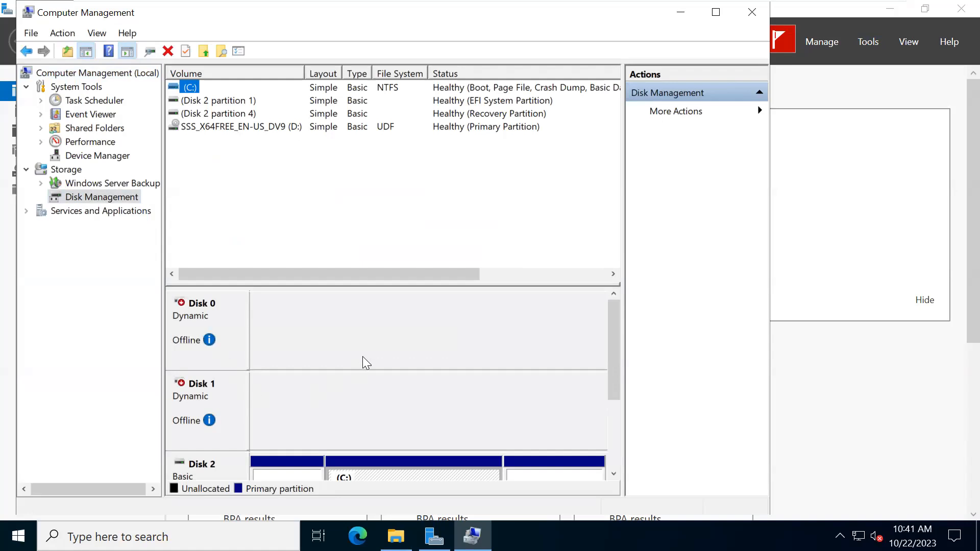
{"action": "left_click", "coordinate": [604, 358]}
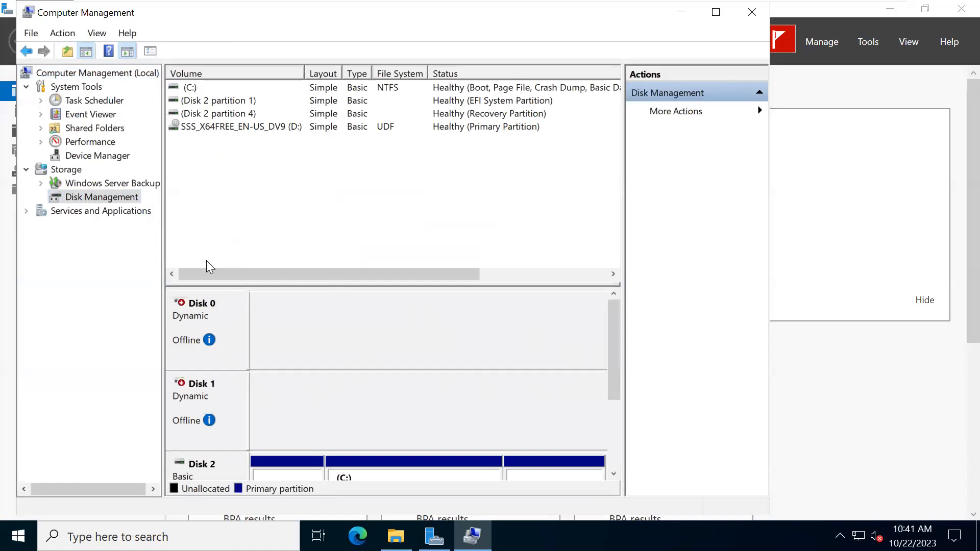
{"action": "mouse_move", "coordinate": [180, 305]}
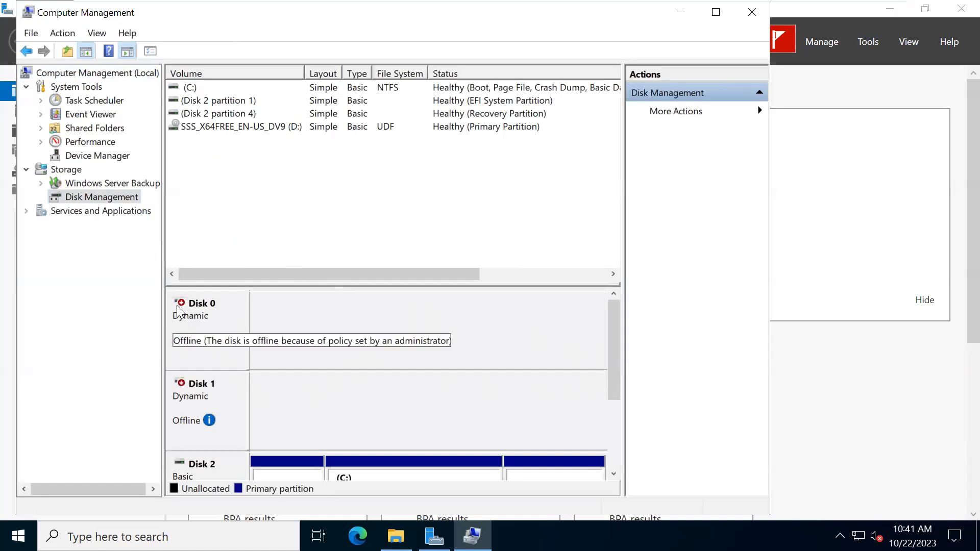
{"action": "right_click", "coordinate": [176, 305]}
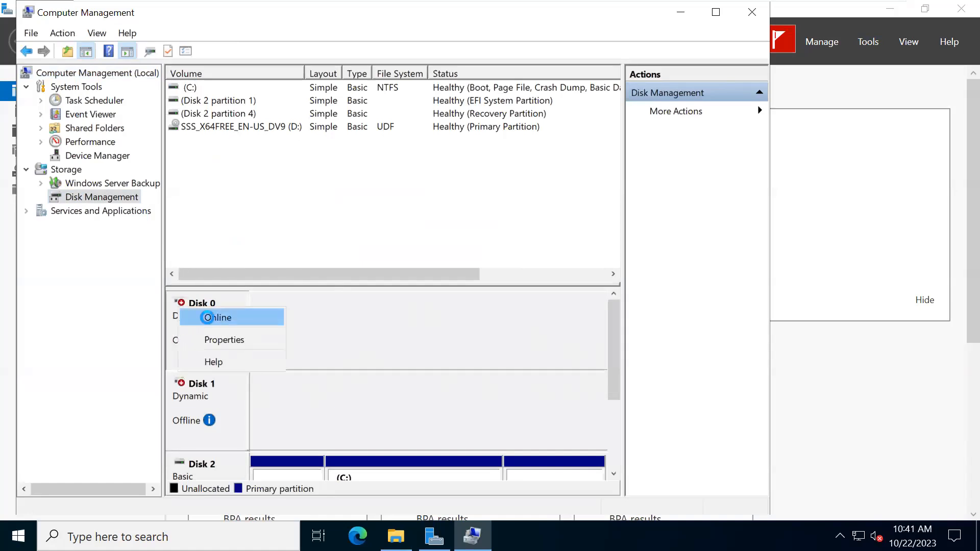
{"action": "left_click", "coordinate": [207, 318]}
{"action": "right_click", "coordinate": [195, 408]}
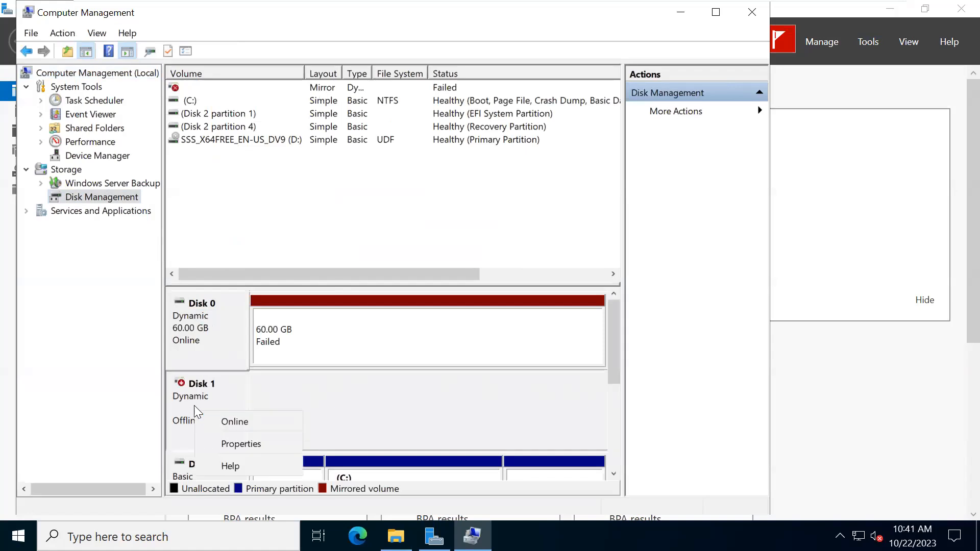
{"action": "left_click", "coordinate": [238, 423]}
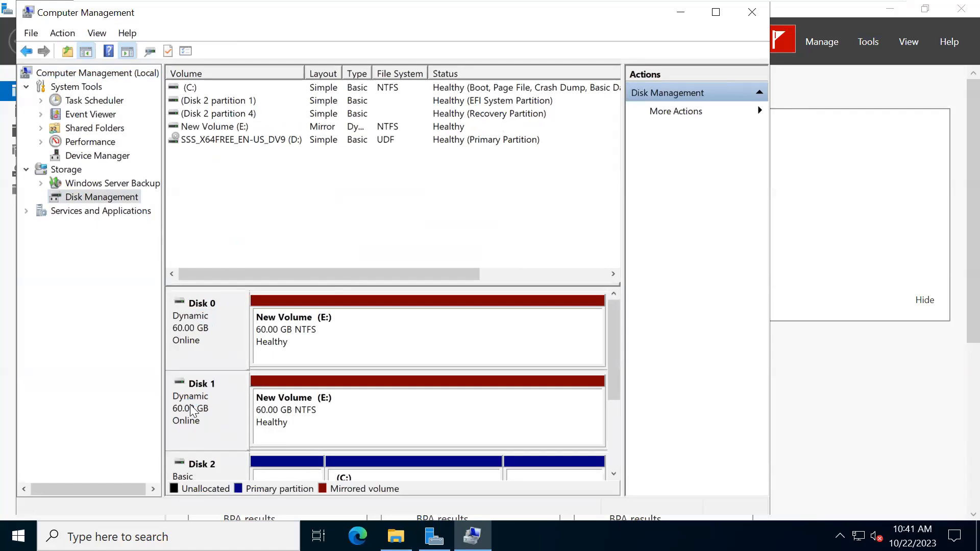
{"action": "left_click", "coordinate": [682, 12]}
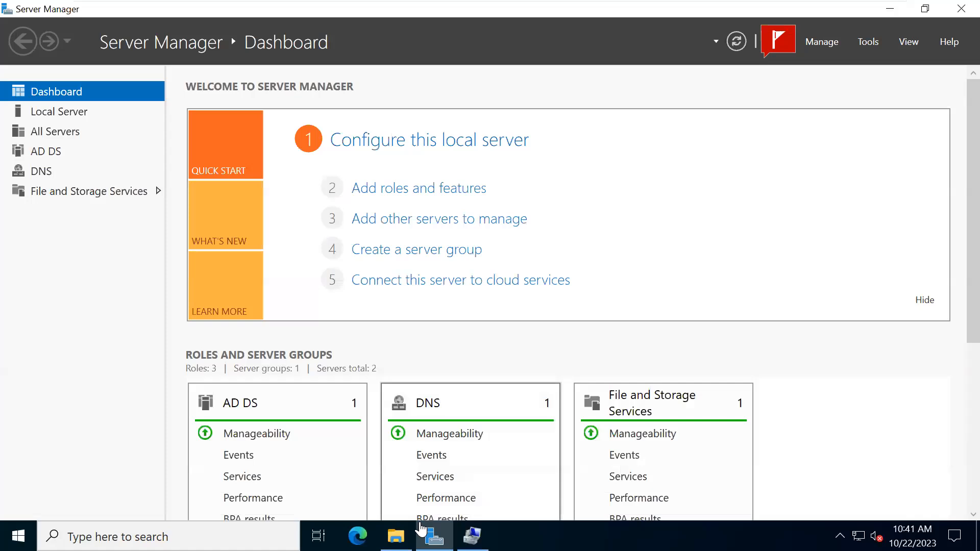
- Check that New Volume (E:) shows 59.4 GB free in This PC, then open Server Manager's Tools
{"action": "left_click", "coordinate": [396, 536]}
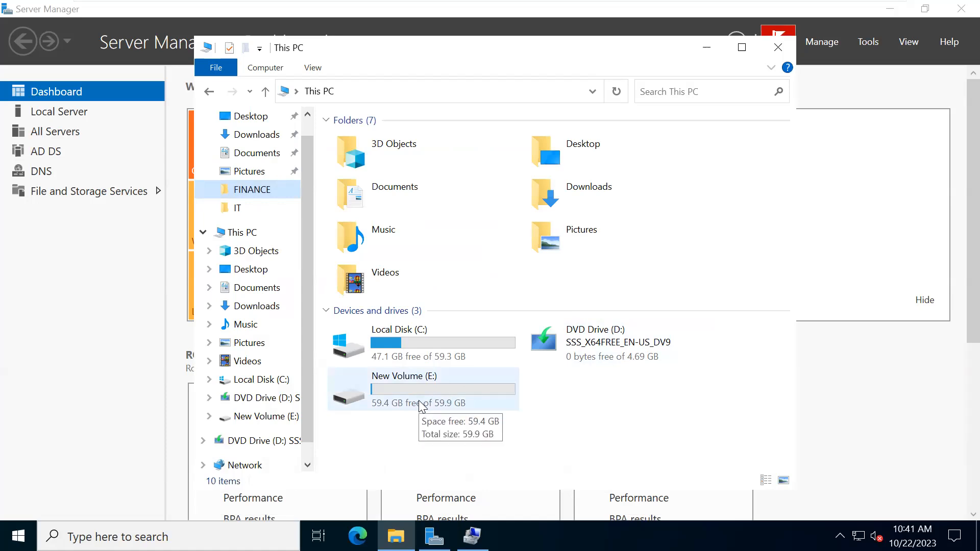
{"action": "mouse_move", "coordinate": [531, 6]}
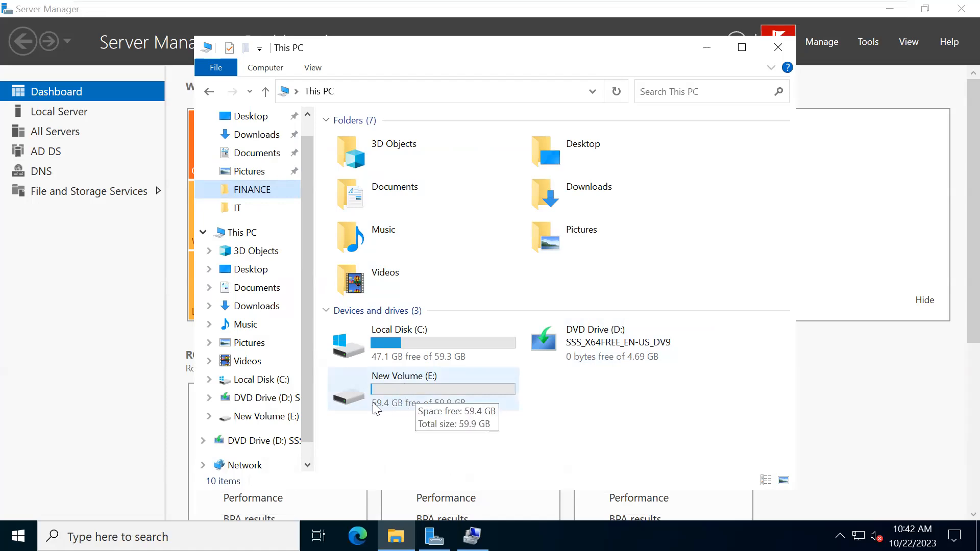
{"action": "left_click", "coordinate": [396, 390]}
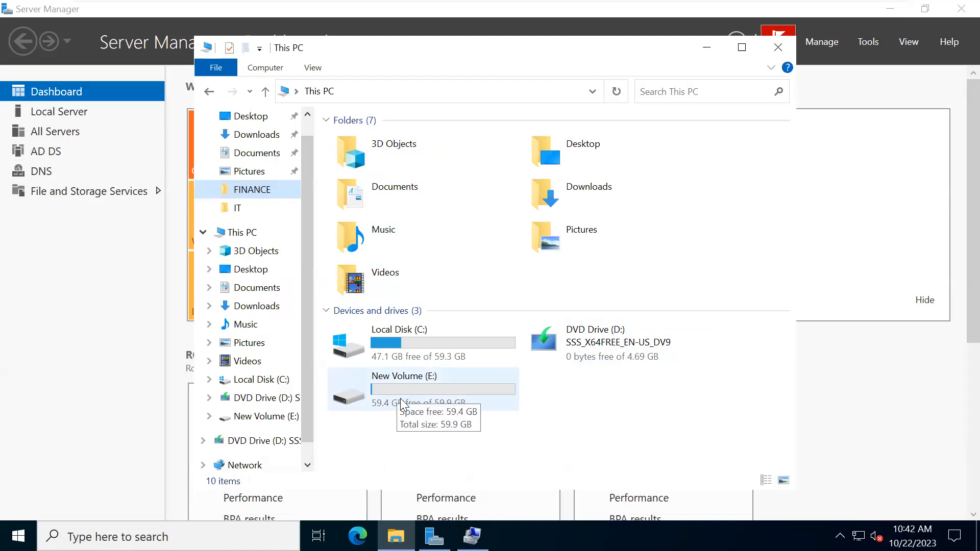
{"action": "left_click", "coordinate": [866, 41]}
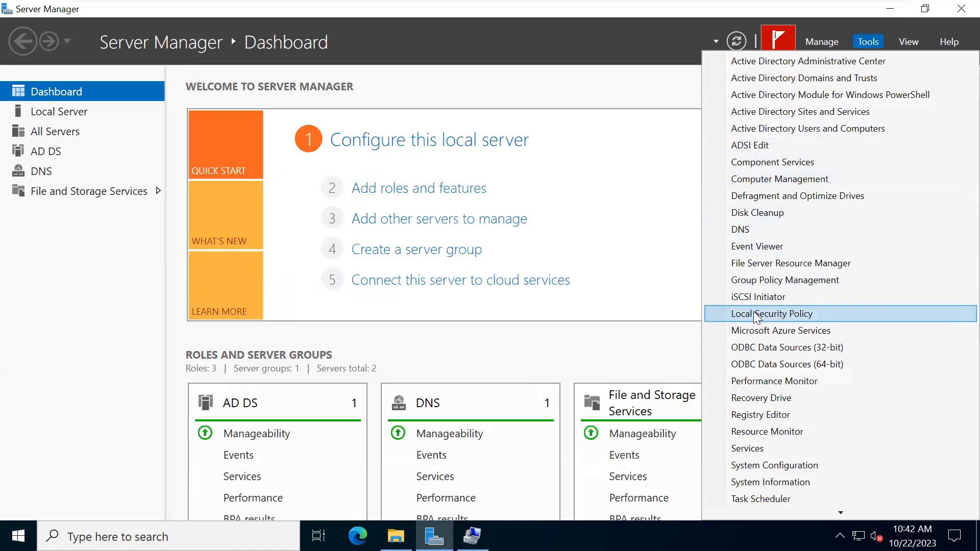
- Open File Server Resource Manager and start a new template under Quota Management > Quota Templates
{"action": "left_click", "coordinate": [754, 264]}
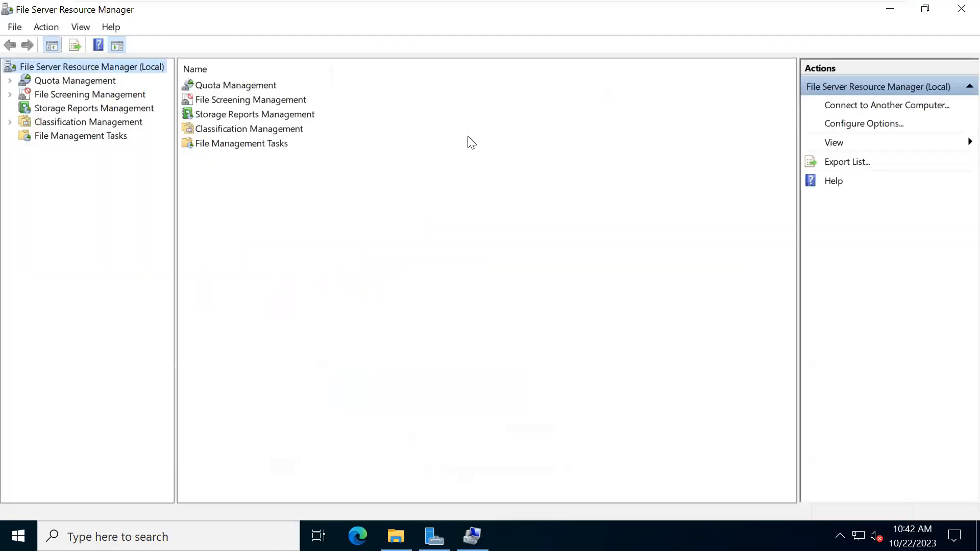
{"action": "left_click", "coordinate": [10, 81]}
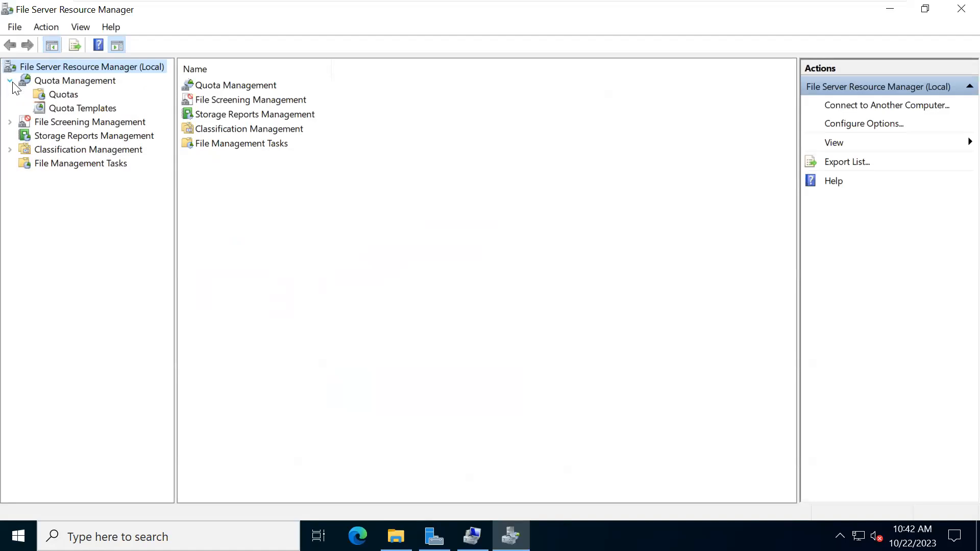
{"action": "left_click", "coordinate": [70, 110]}
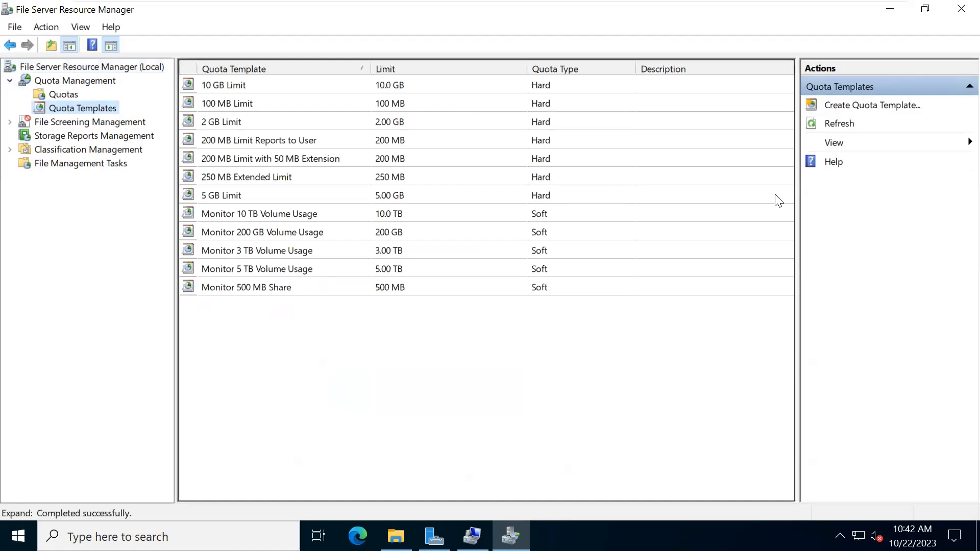
{"action": "left_click", "coordinate": [851, 107]}
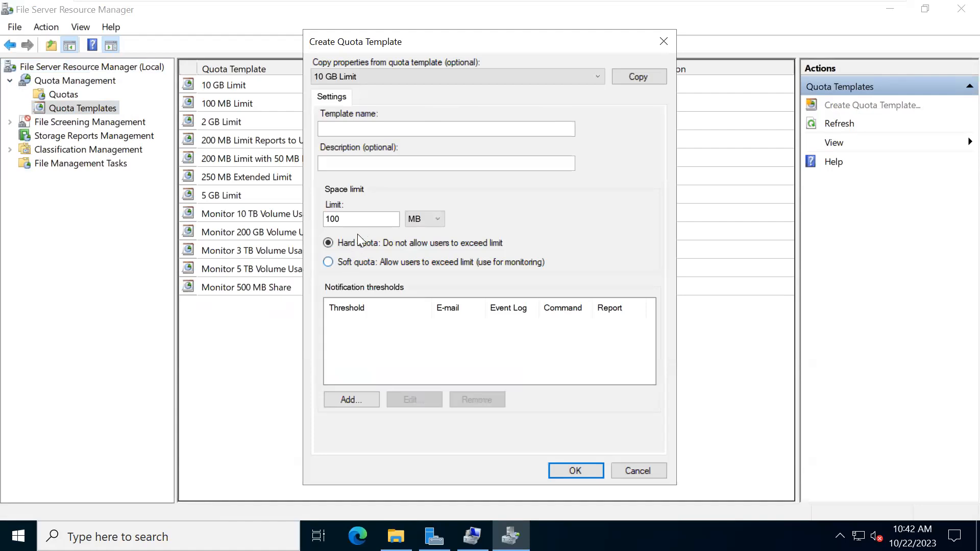
- Name the template 'Maverick Quota' and set its limit to 2 GB
{"action": "double_click", "coordinate": [358, 221]}
{"action": "type", "text": "1"}
{"action": "key", "text": "BackSpace"}
{"action": "type", "text": "2"}
{"action": "left_click", "coordinate": [344, 132]}
{"action": "type", "text": "Maverick Quota"}
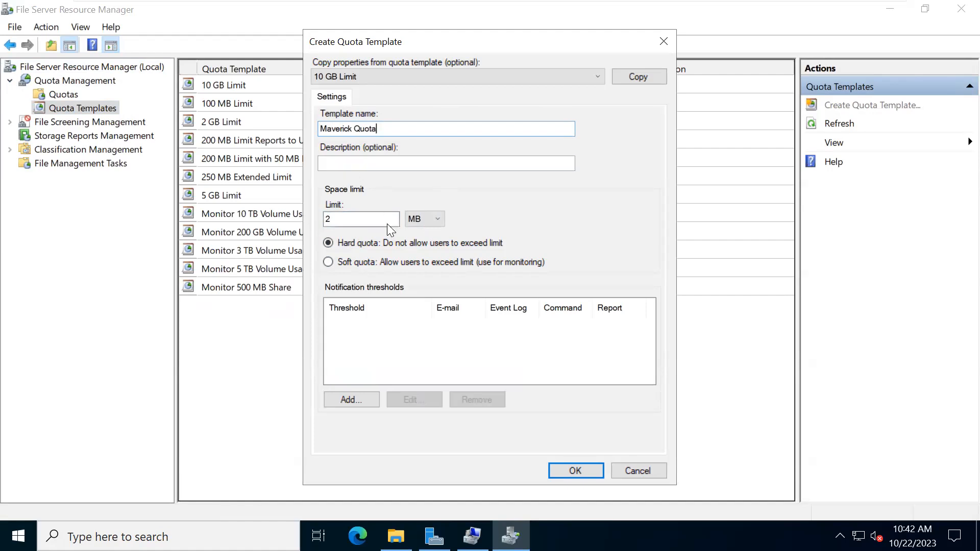
{"action": "left_click", "coordinate": [413, 221]}
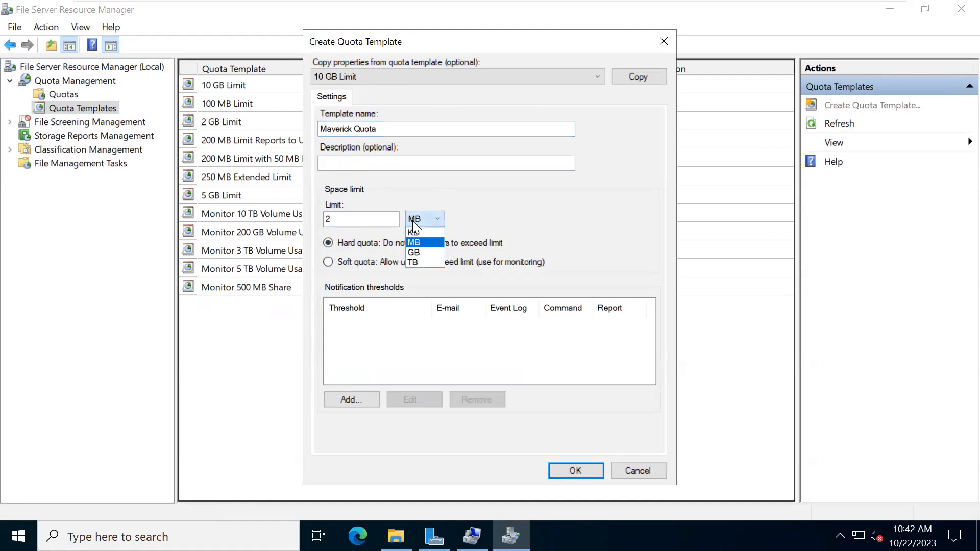
{"action": "left_click", "coordinate": [416, 247]}
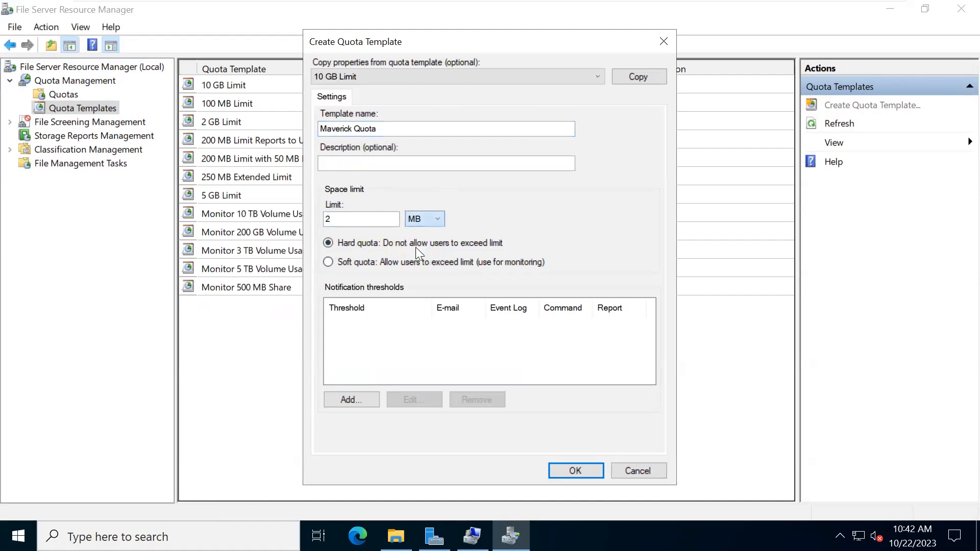
- Add an 85% threshold that e-mails administrators and the user, accepting the SMTP warning
{"action": "left_click", "coordinate": [341, 402]}
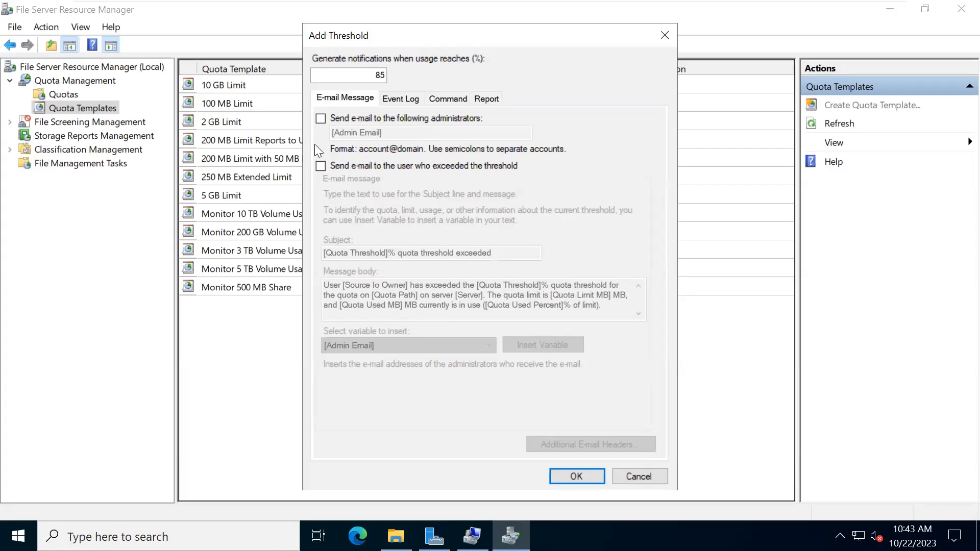
{"action": "left_click", "coordinate": [320, 119]}
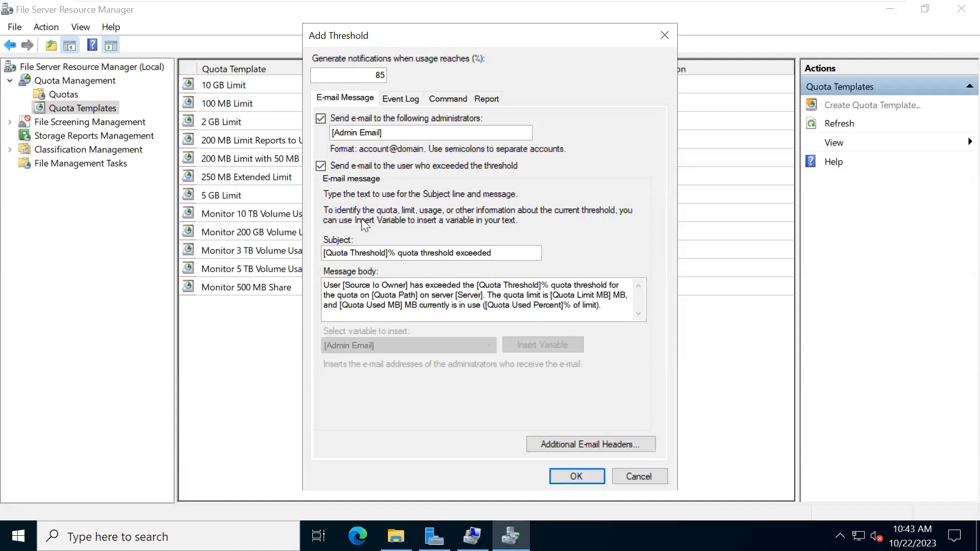
{"action": "left_click", "coordinate": [393, 97]}
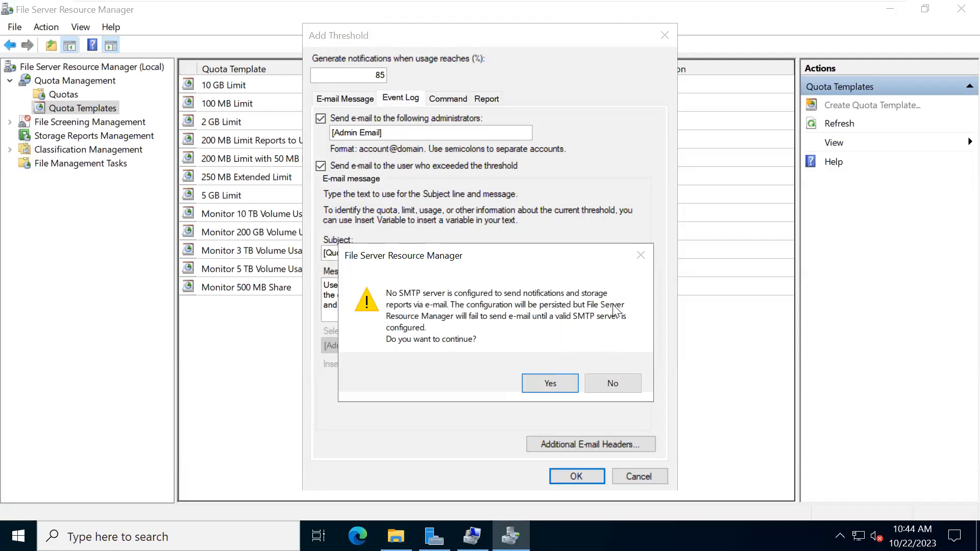
{"action": "left_click", "coordinate": [552, 383]}
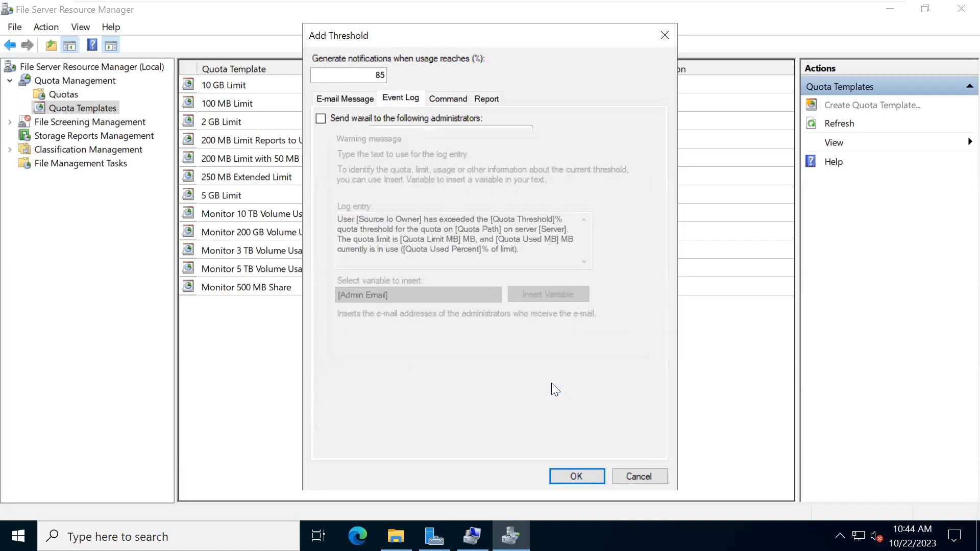
{"action": "left_click", "coordinate": [337, 99]}
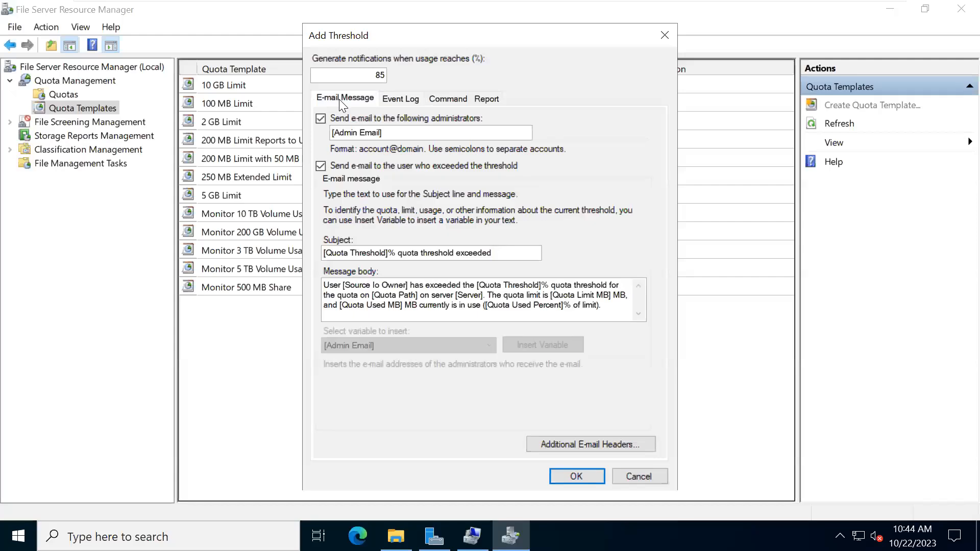
{"action": "left_click", "coordinate": [400, 100]}
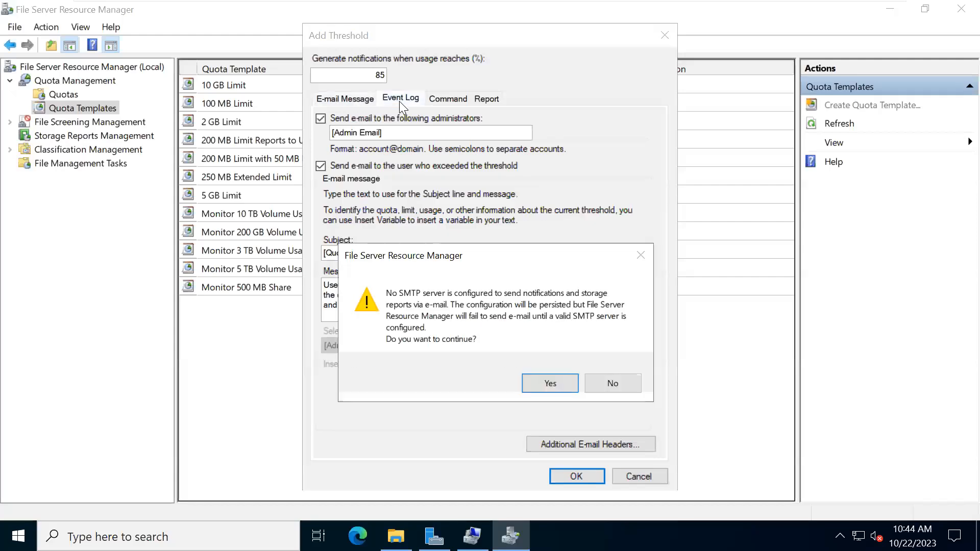
- Accept the SMTP warning and have the 85% threshold also log a warning event
{"action": "left_click", "coordinate": [539, 385]}
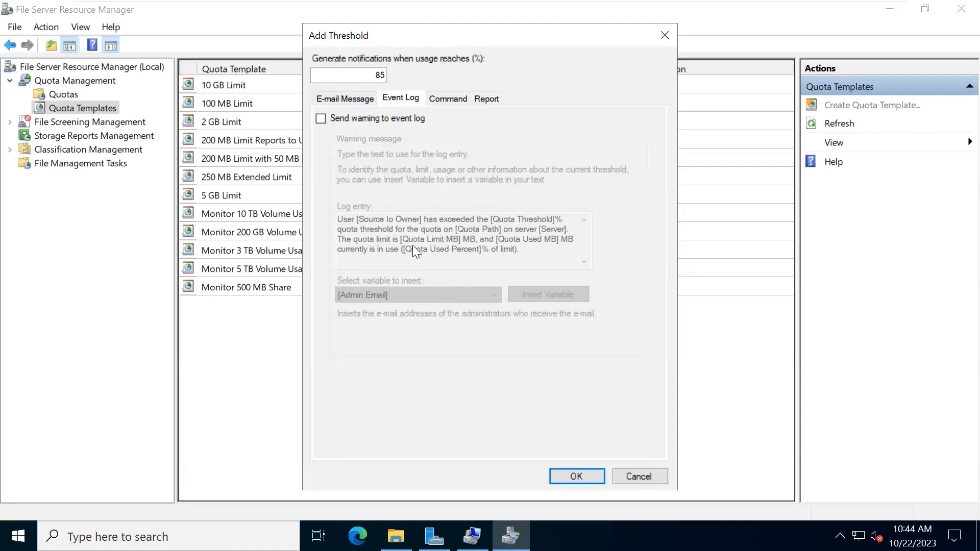
{"action": "left_click", "coordinate": [321, 119]}
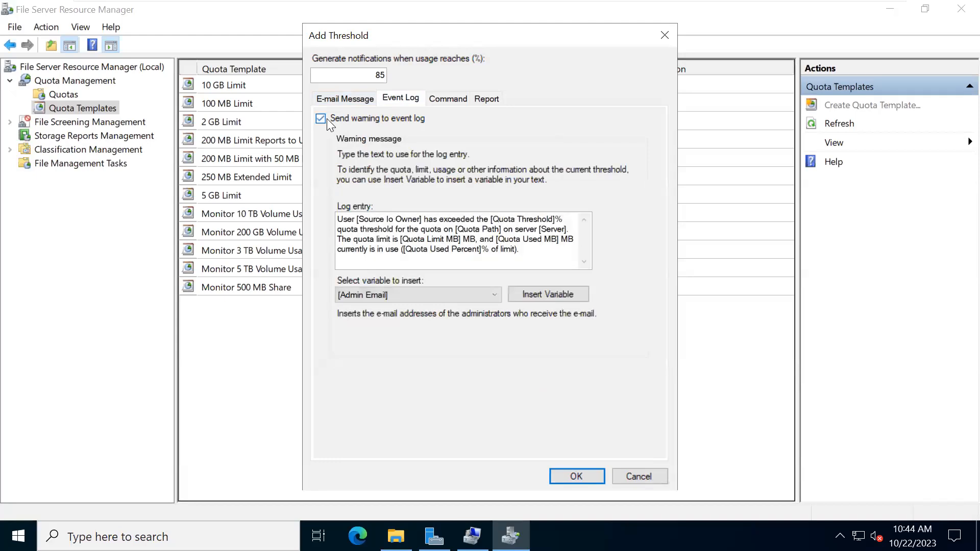
{"action": "left_click", "coordinate": [453, 104]}
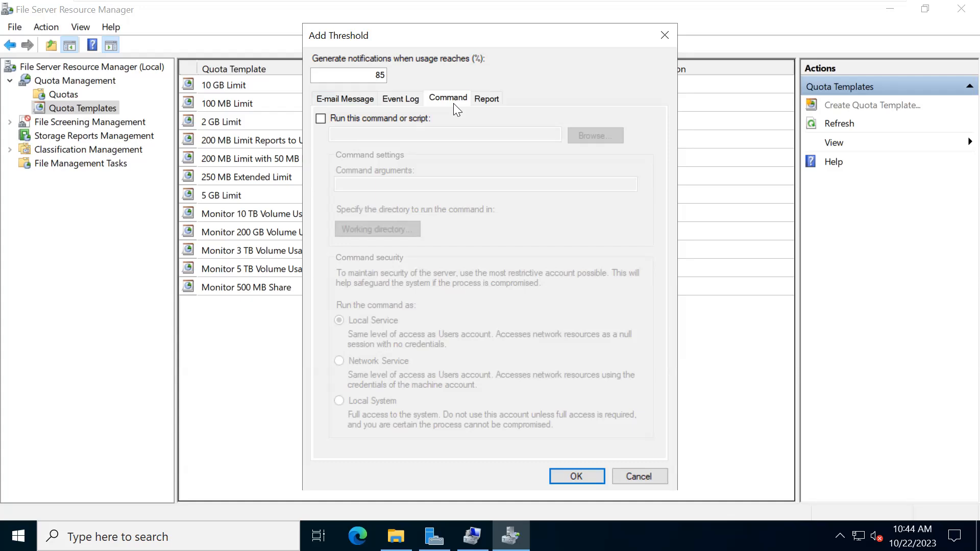
- Add a Quota Usage report to the threshold, sent to administrators and the user, and confirm it
{"action": "left_click", "coordinate": [484, 98]}
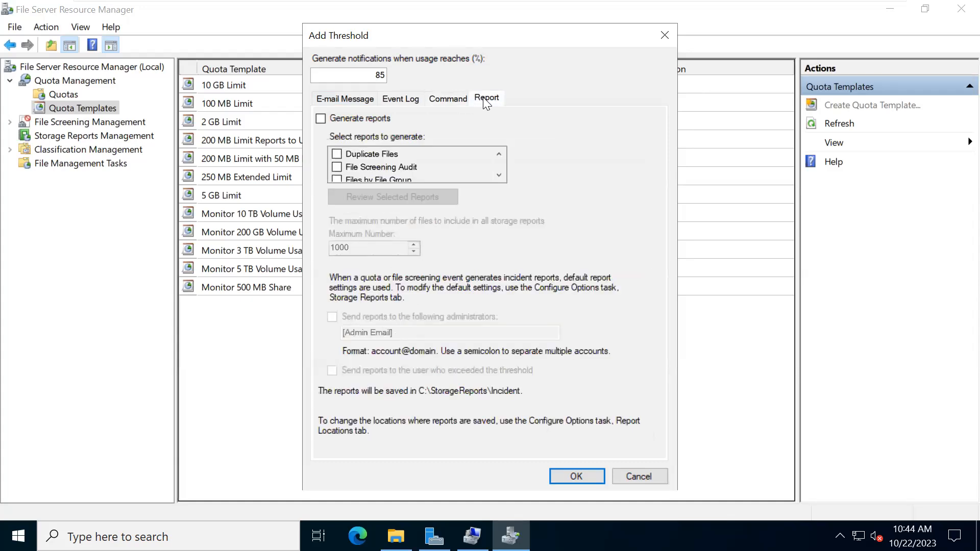
{"action": "left_click", "coordinate": [322, 121]}
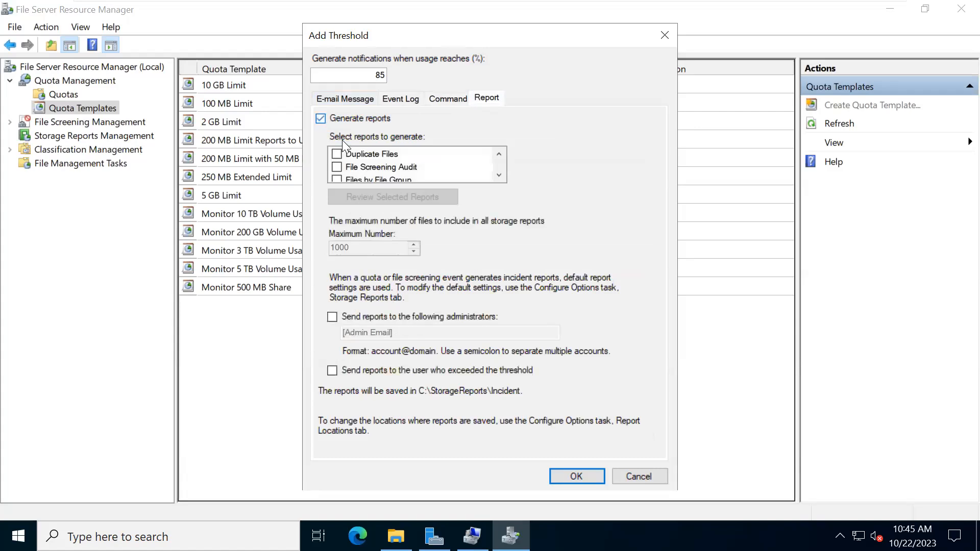
{"action": "left_click_drag", "start_coordinate": [500, 174], "coordinate": [500, 173]}
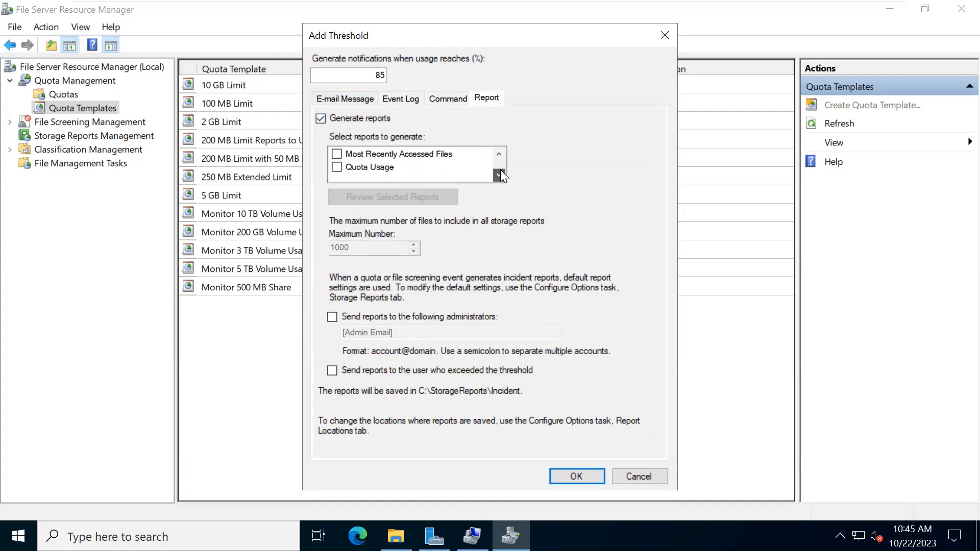
{"action": "left_click", "coordinate": [338, 168]}
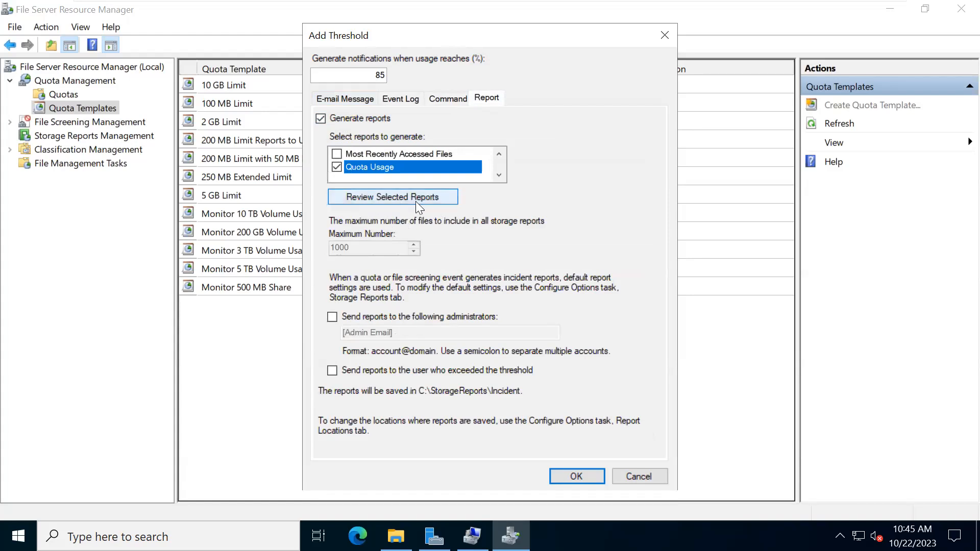
{"action": "left_click", "coordinate": [332, 318]}
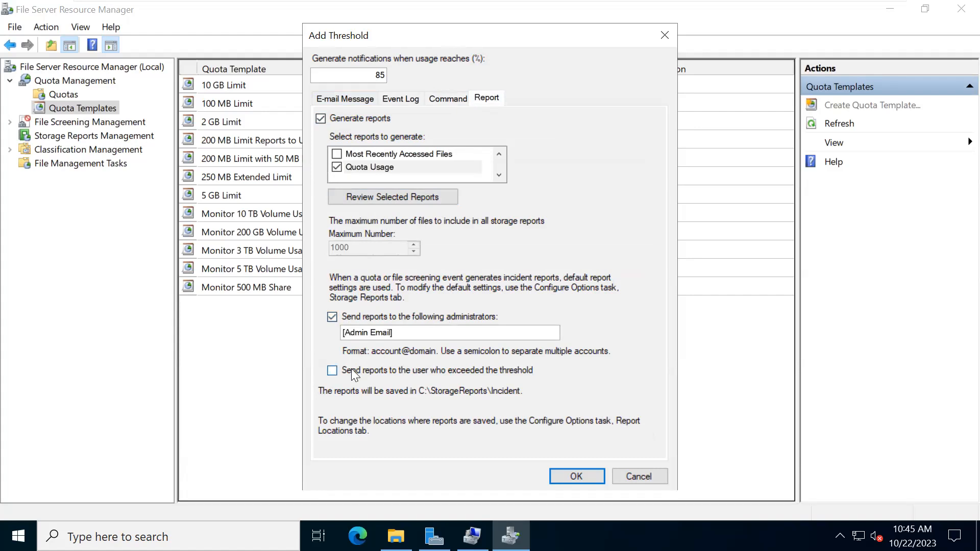
{"action": "left_click", "coordinate": [327, 373]}
{"action": "left_click", "coordinate": [565, 479]}
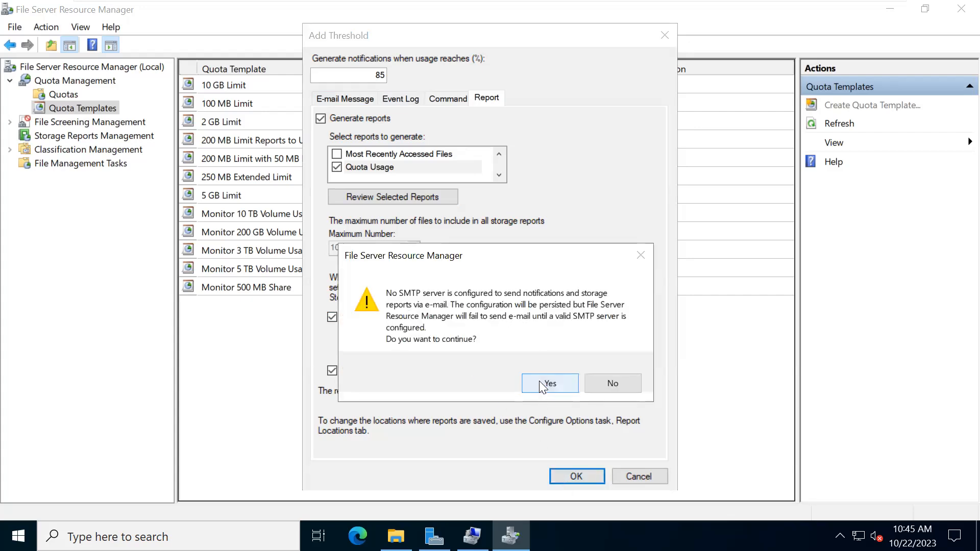
{"action": "left_click", "coordinate": [540, 384]}
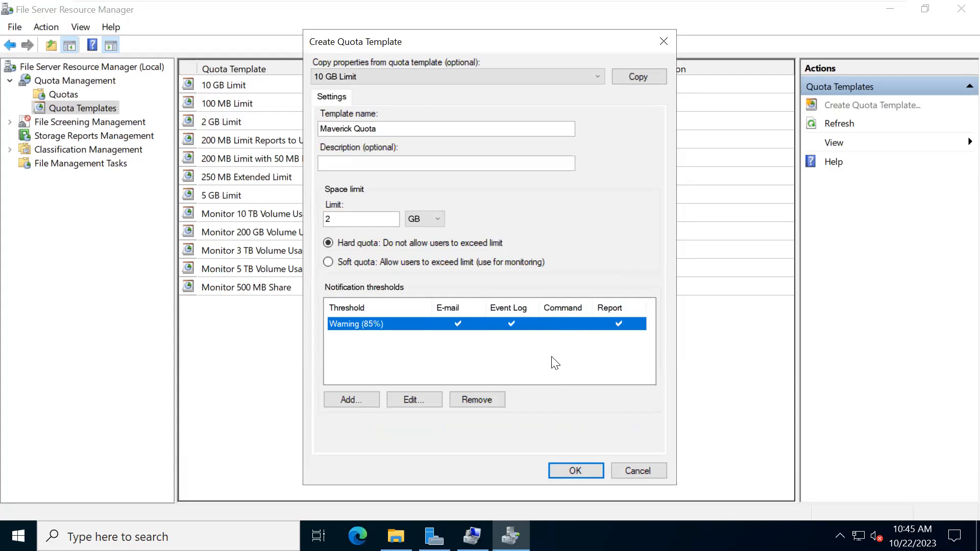
- Save the Maverick Quota template and start creating a new quota under Quotas
{"action": "left_click", "coordinate": [579, 475]}
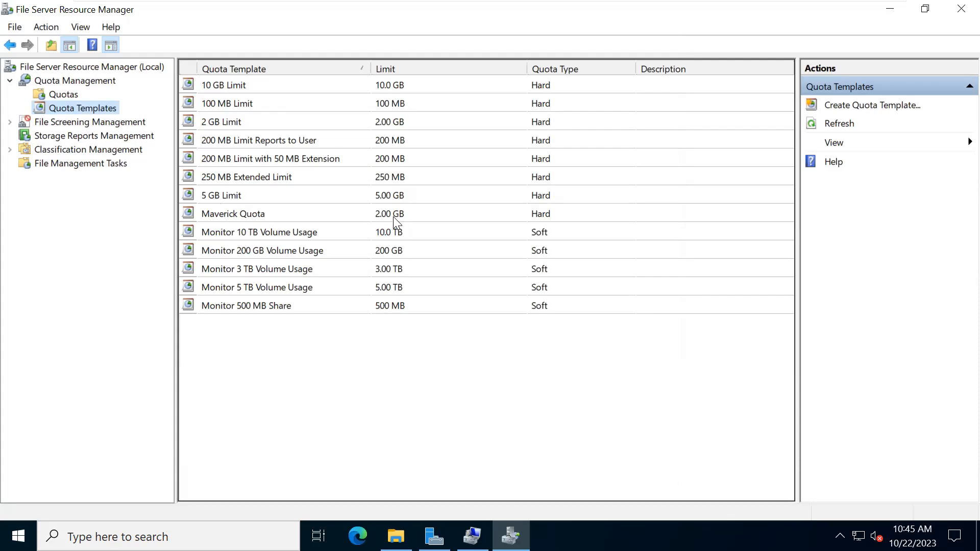
{"action": "left_click", "coordinate": [55, 96]}
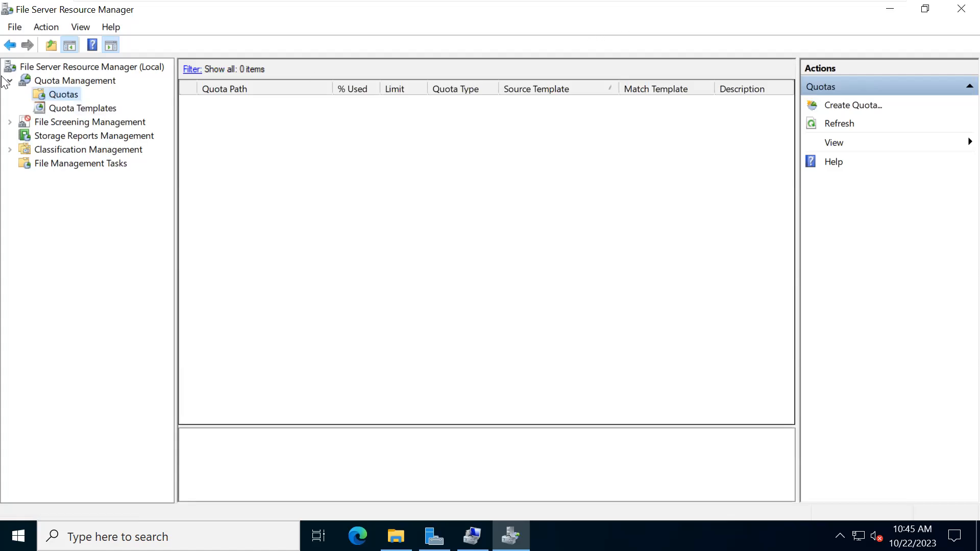
{"action": "right_click", "coordinate": [51, 93]}
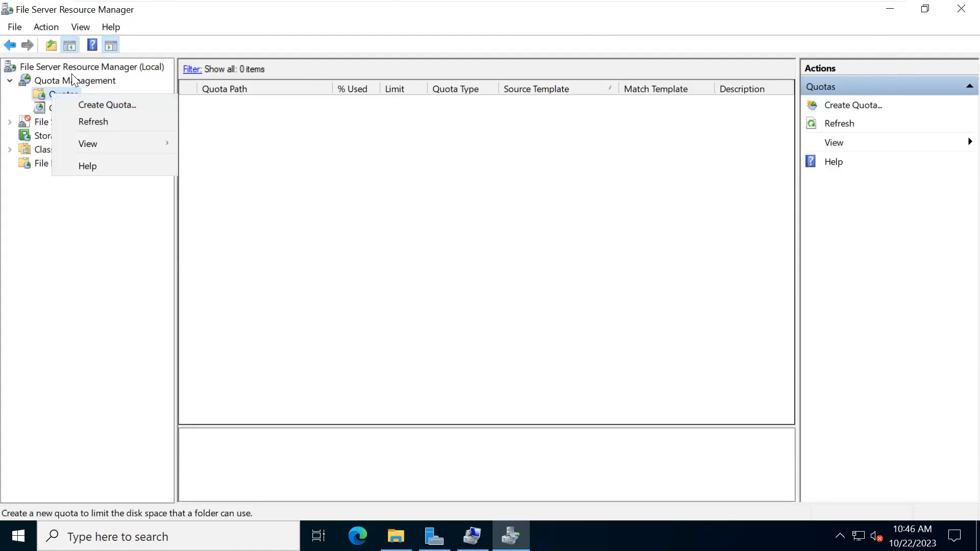
{"action": "left_click", "coordinate": [88, 105]}
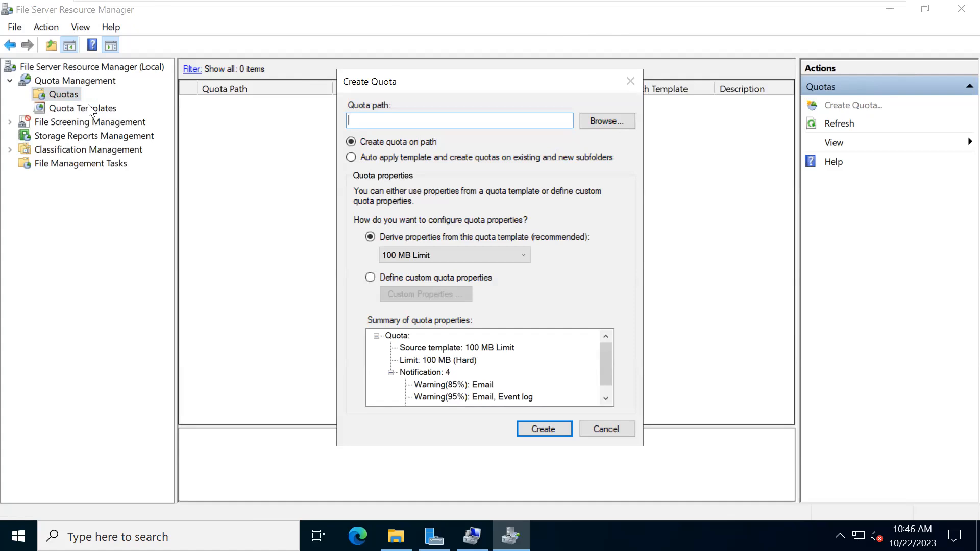
- Set the quota path to E:\General and auto-apply the template to its subfolders
{"action": "left_click", "coordinate": [598, 126]}
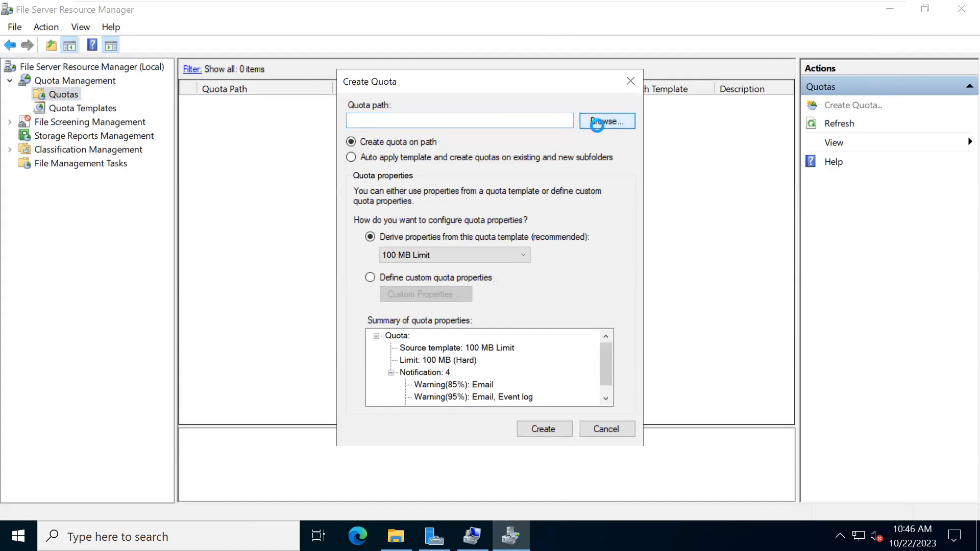
{"action": "scroll", "coordinate": [475, 268], "scroll_direction": "down", "scroll_amount": 1}
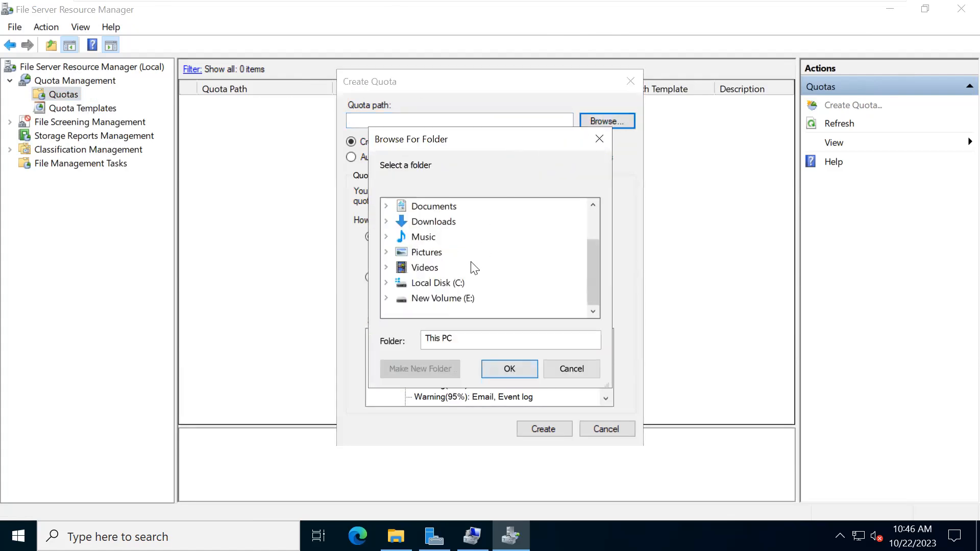
{"action": "left_click", "coordinate": [389, 300]}
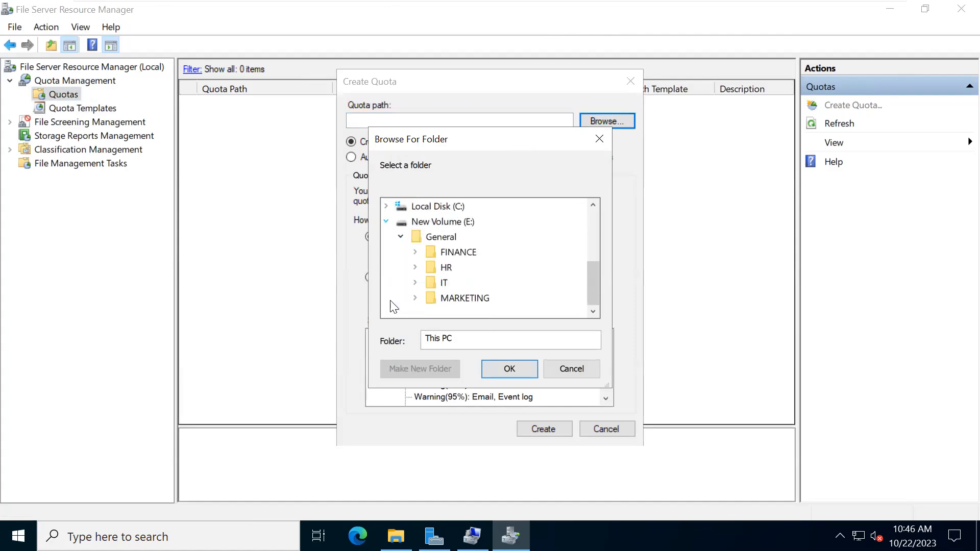
{"action": "left_click", "coordinate": [433, 238]}
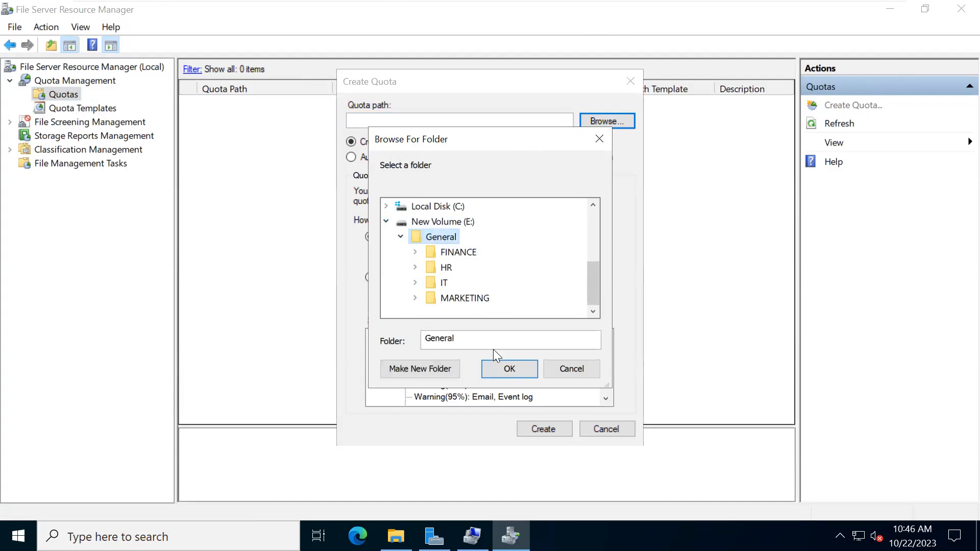
{"action": "left_click", "coordinate": [508, 369]}
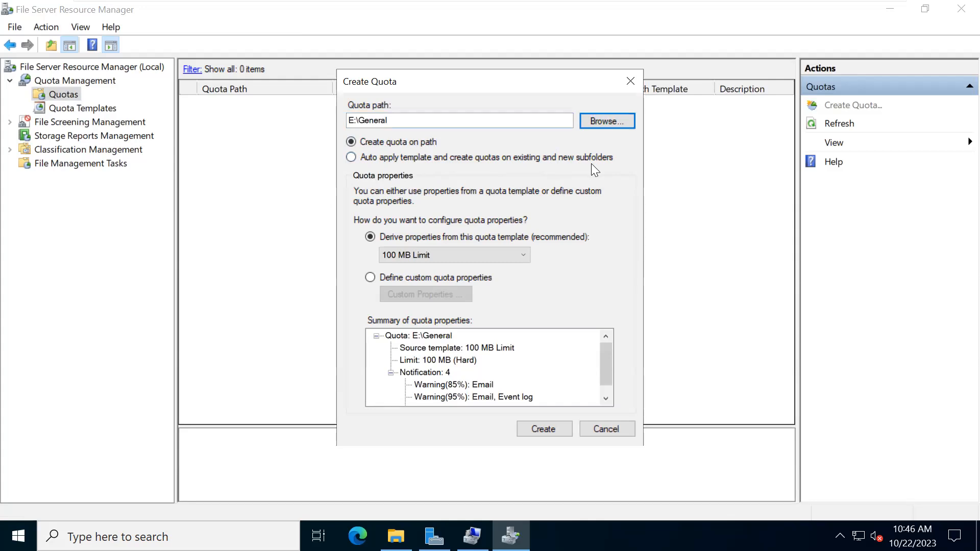
{"action": "left_click", "coordinate": [351, 157]}
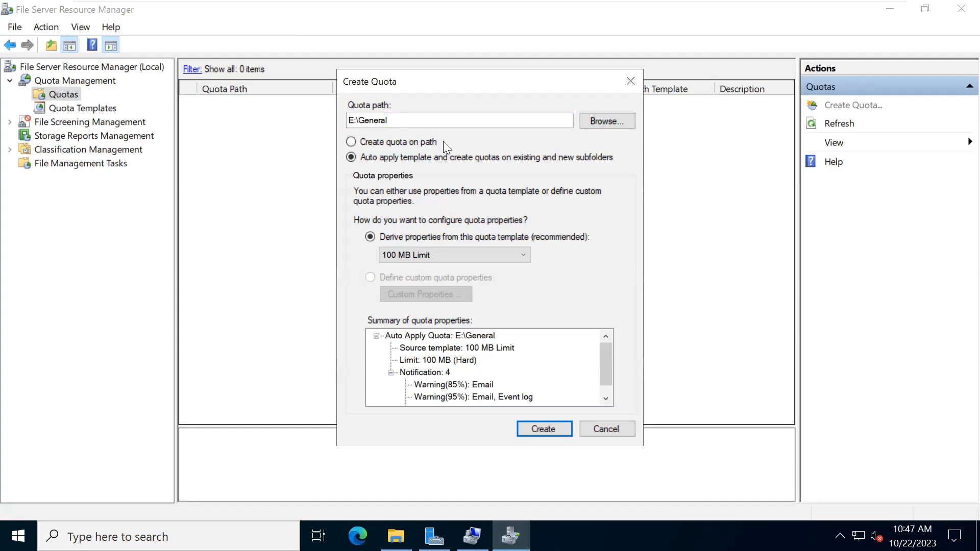
- Derive the E:\General auto-apply quota from the Maverick Quota template and create it
{"action": "mouse_move", "coordinate": [490, 2]}
{"action": "left_click", "coordinate": [432, 253]}
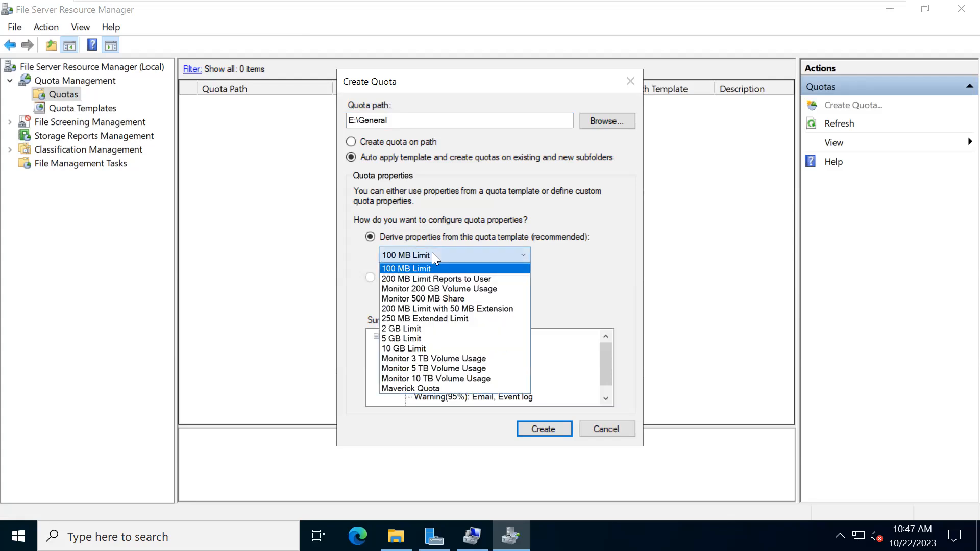
{"action": "left_click", "coordinate": [438, 389]}
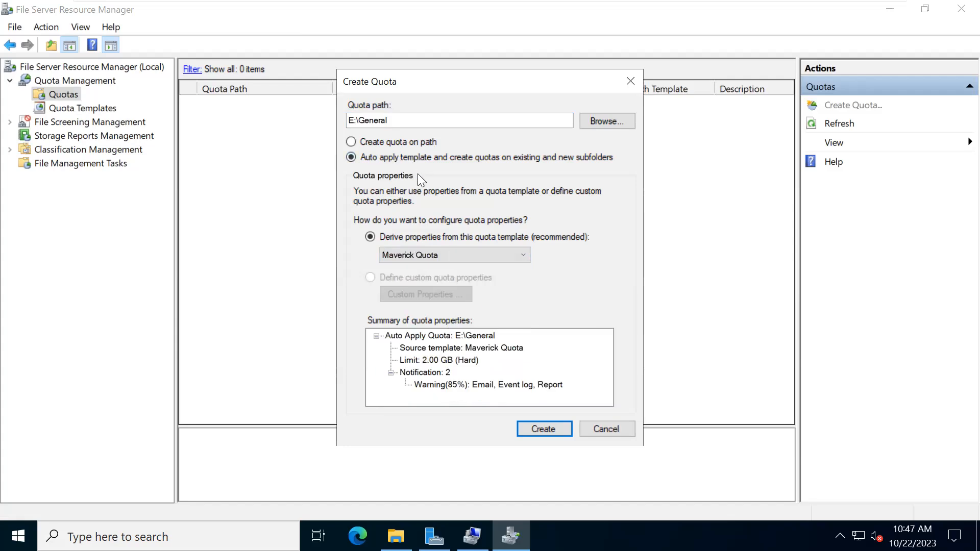
{"action": "left_click", "coordinate": [532, 434]}
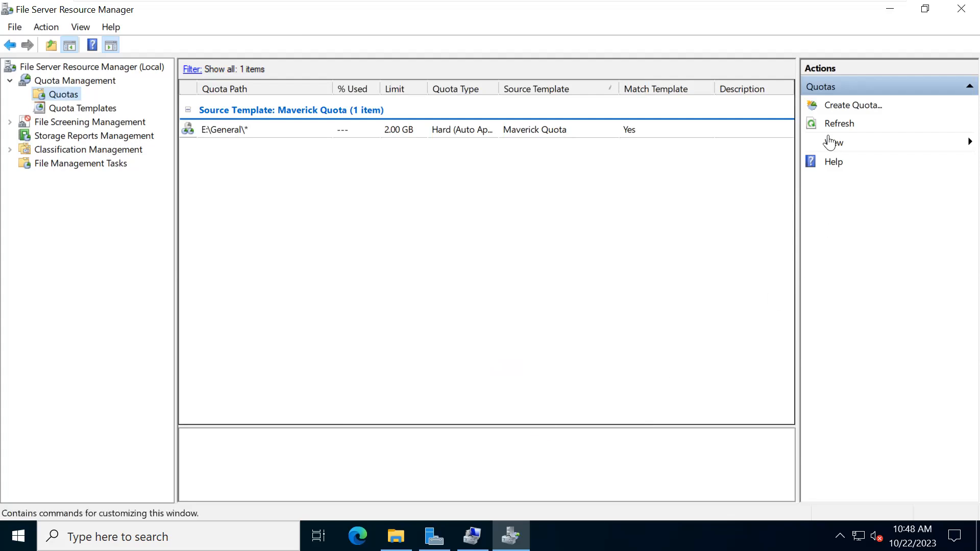
- Refresh the quota list until Maverick Quota's 2.00 GB limit shows on FINANCE, HR, IT and MARKETING
{"action": "left_click", "coordinate": [814, 129]}
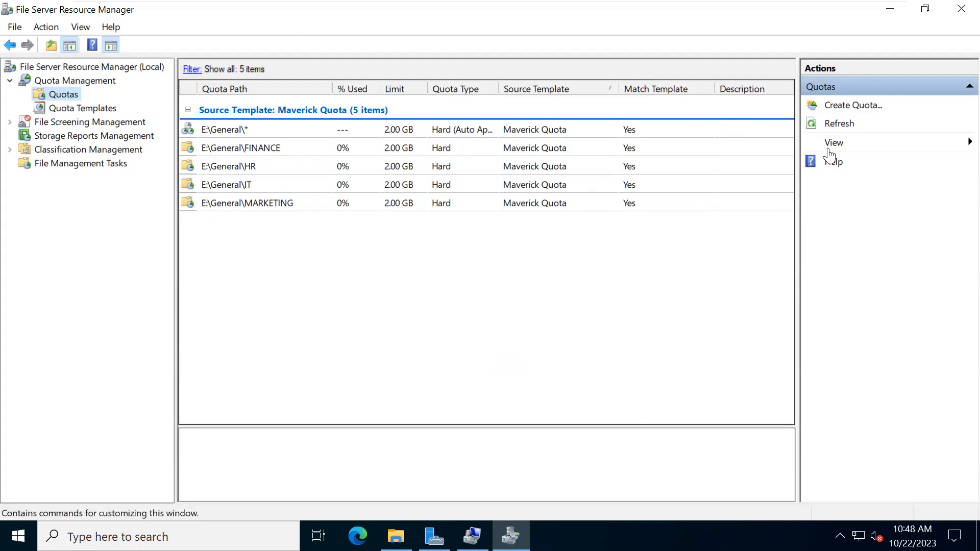
{"action": "left_click", "coordinate": [811, 128]}
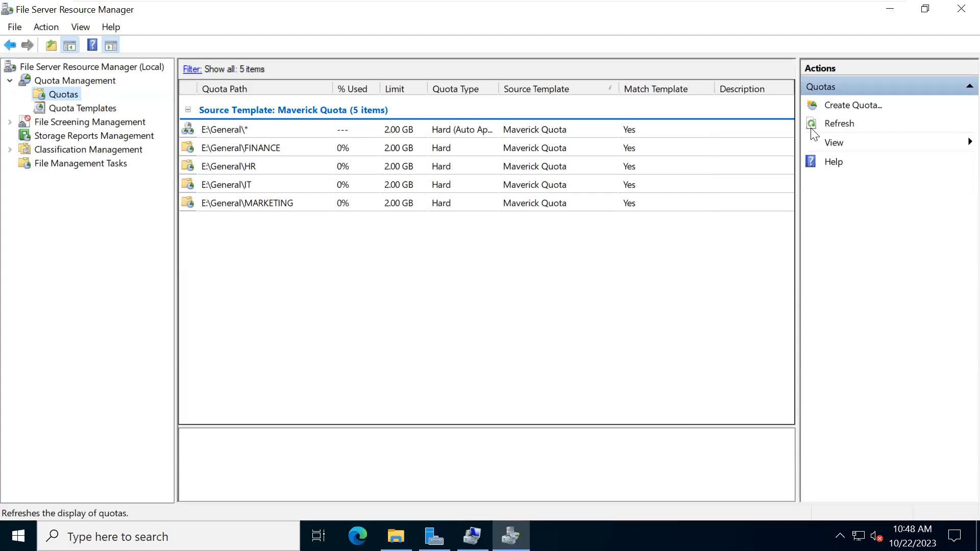
{"action": "left_click", "coordinate": [812, 132]}
- Minimize File Server Resource Manager and Server Manager, then refresh the This PC view
{"action": "left_click", "coordinate": [902, 25]}
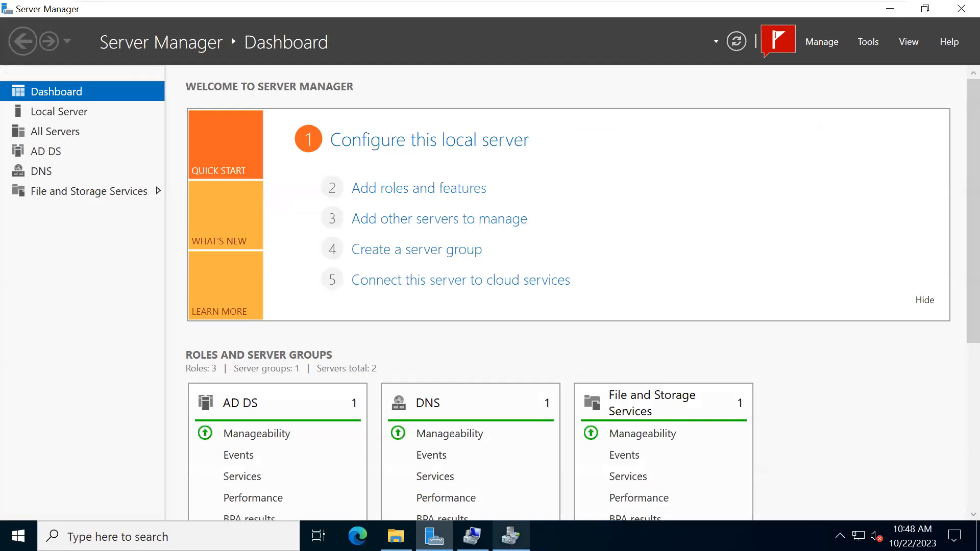
{"action": "mouse_move", "coordinate": [510, 536]}
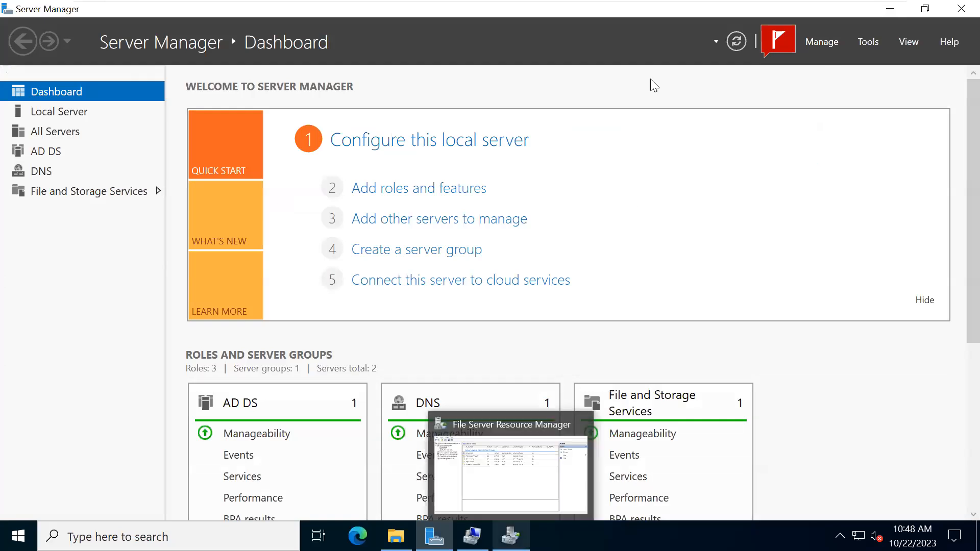
{"action": "left_click", "coordinate": [887, 7]}
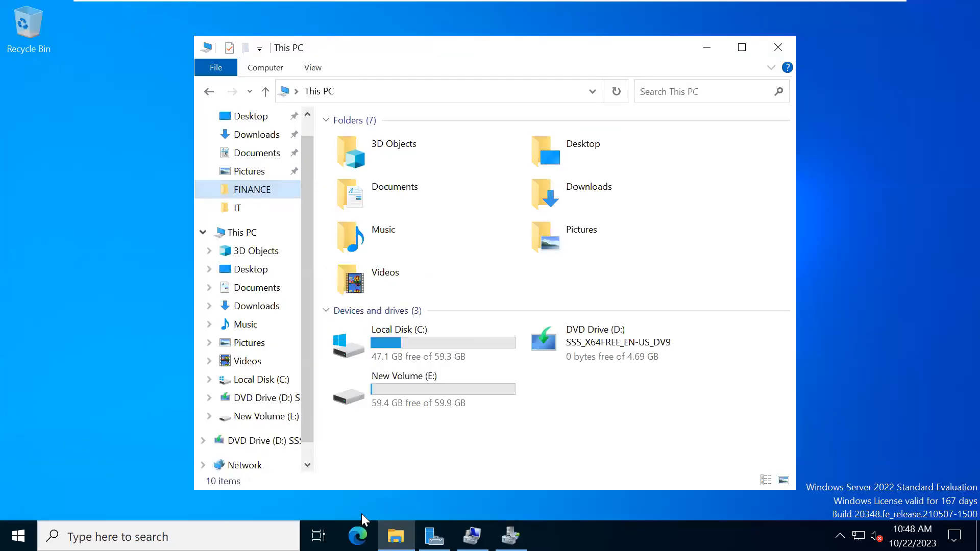
{"action": "right_click", "coordinate": [365, 480]}
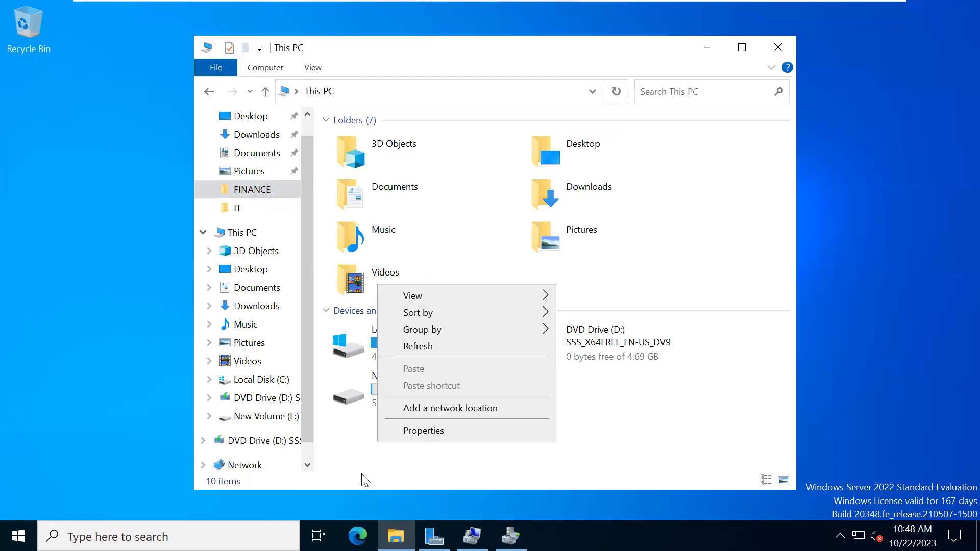
{"action": "left_click", "coordinate": [411, 345]}
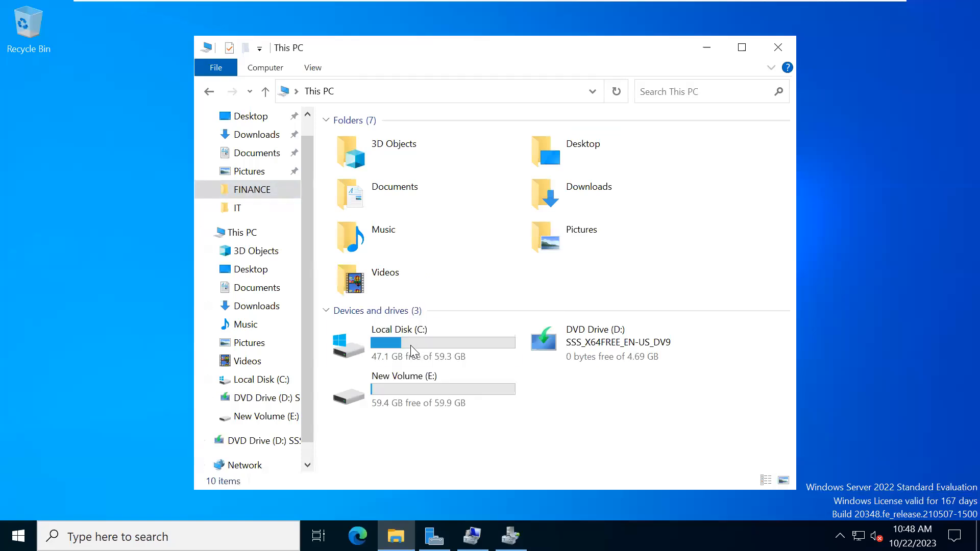
- Select New Volume (E:), refresh This PC again and close File Explorer
{"action": "left_click", "coordinate": [399, 389]}
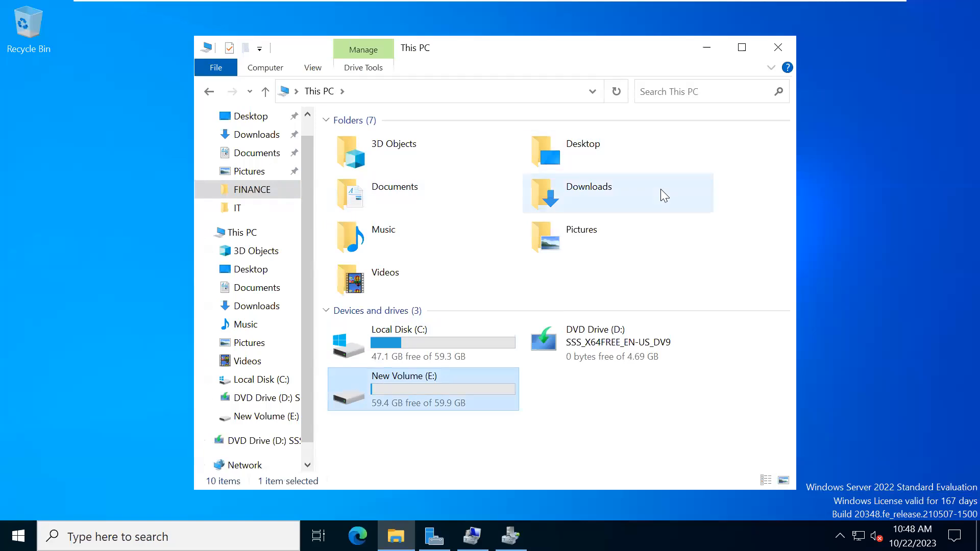
{"action": "right_click", "coordinate": [651, 425]}
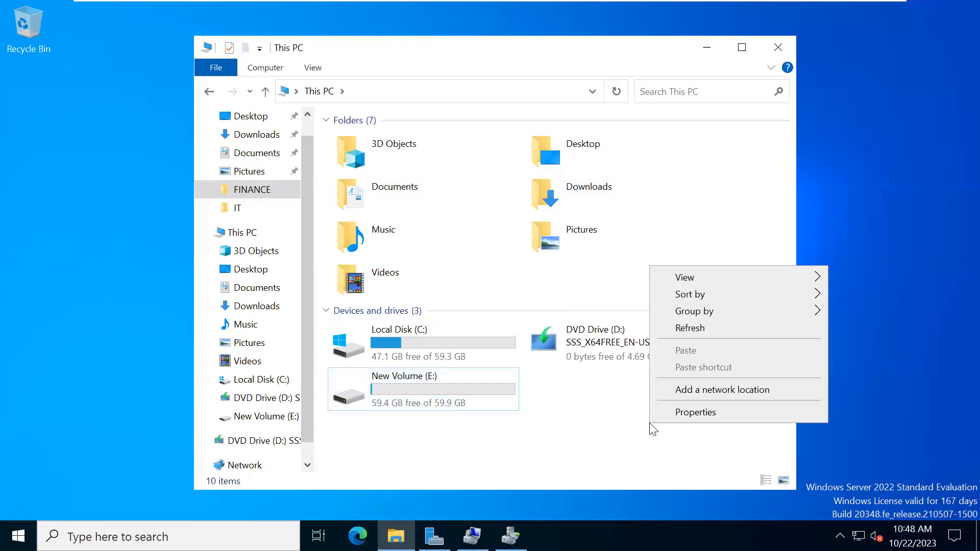
{"action": "left_click", "coordinate": [684, 328]}
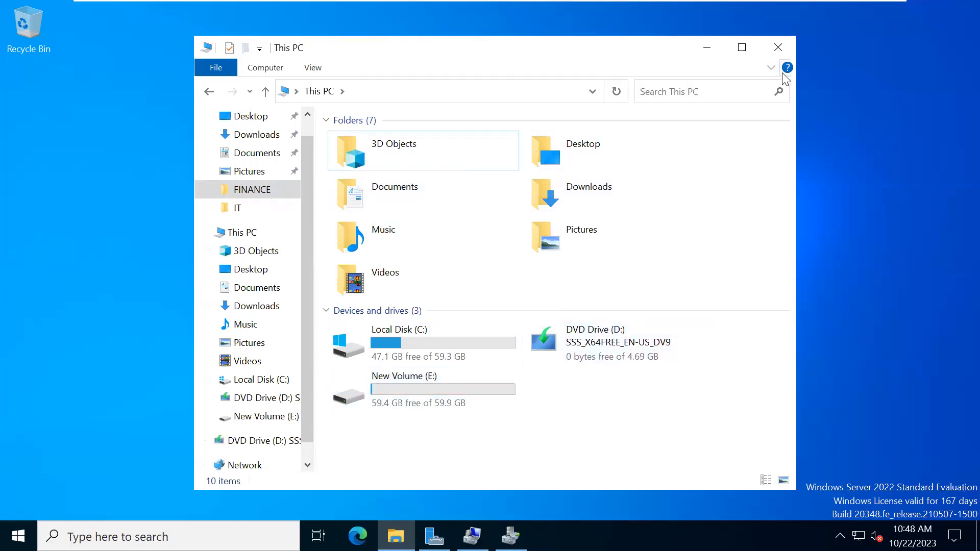
{"action": "left_click", "coordinate": [784, 46]}
- Open the Start menu and close it again
{"action": "left_click", "coordinate": [5, 548]}
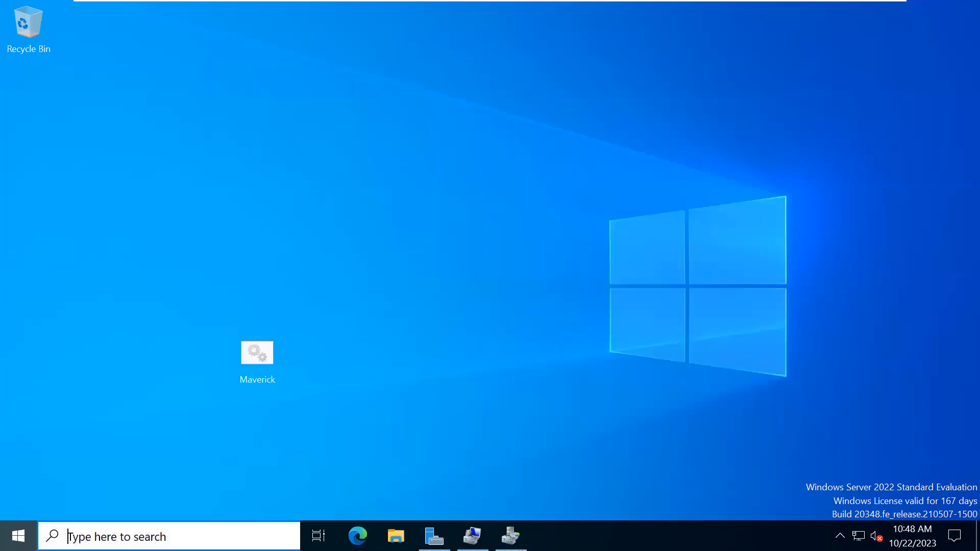
{"action": "mouse_move", "coordinate": [19, 455]}
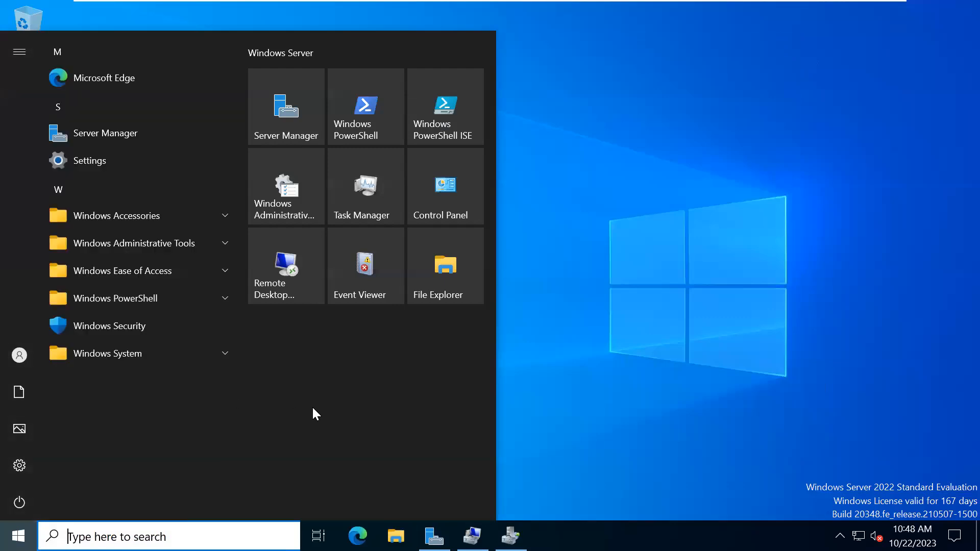
{"action": "left_click", "coordinate": [753, 185]}
- Switch to the CL1 client and refresh its This PC view, checking the mapped network drive
{"action": "mouse_move", "coordinate": [723, 4]}
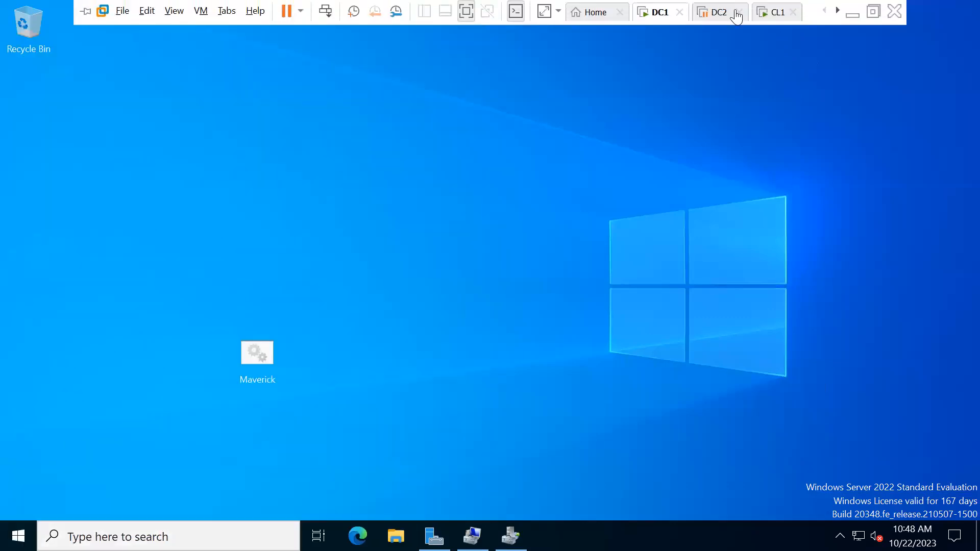
{"action": "left_click", "coordinate": [776, 15]}
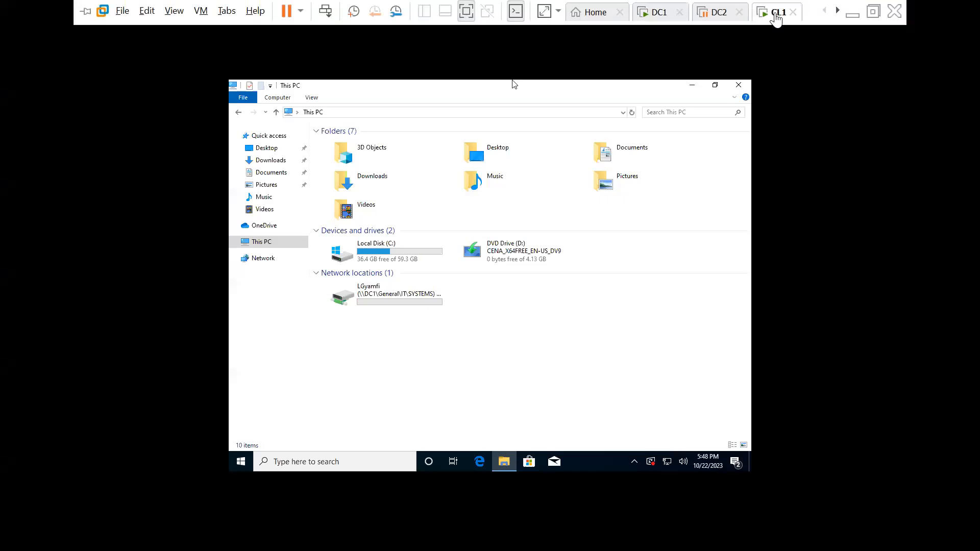
{"action": "right_click", "coordinate": [512, 351]}
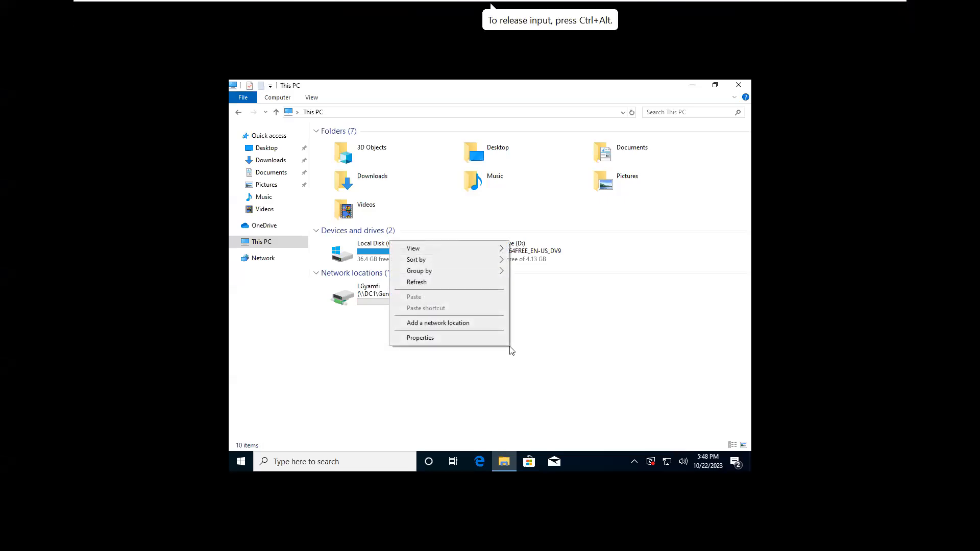
{"action": "left_click", "coordinate": [412, 284]}
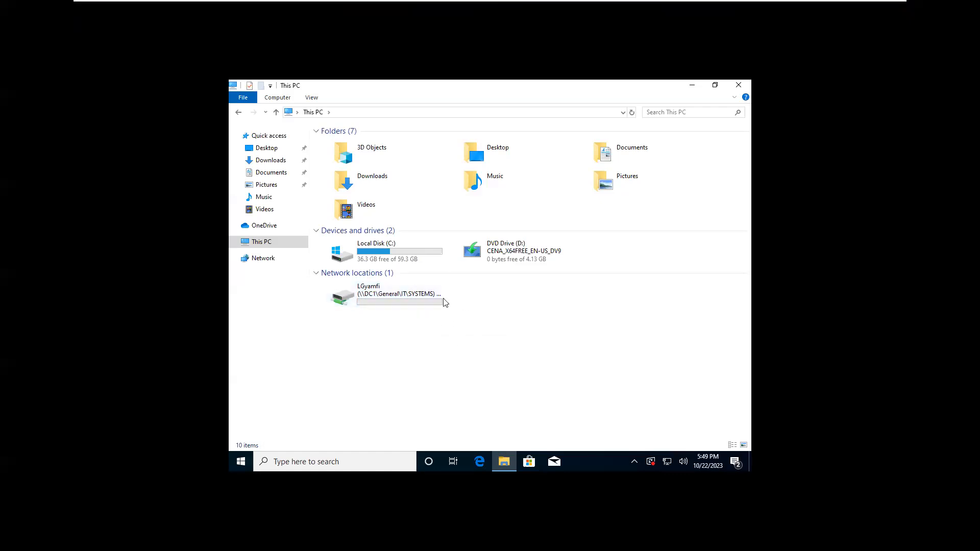
{"action": "left_click", "coordinate": [432, 307]}
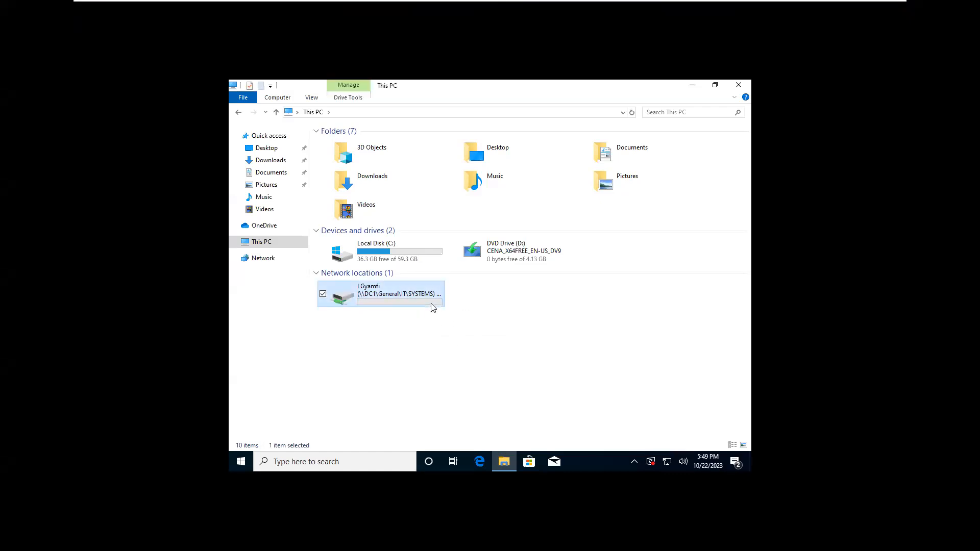
{"action": "left_click", "coordinate": [463, 329]}
- Minimize the CL1 virtual machine and show previews of the DC1, DC2 and CL1 machines
{"action": "mouse_move", "coordinate": [871, 7]}
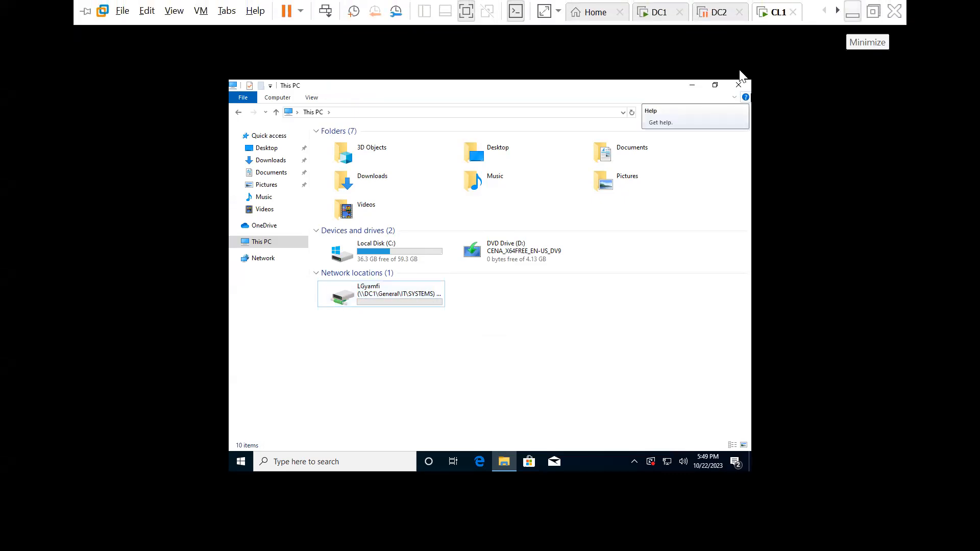
{"action": "left_click", "coordinate": [852, 15]}
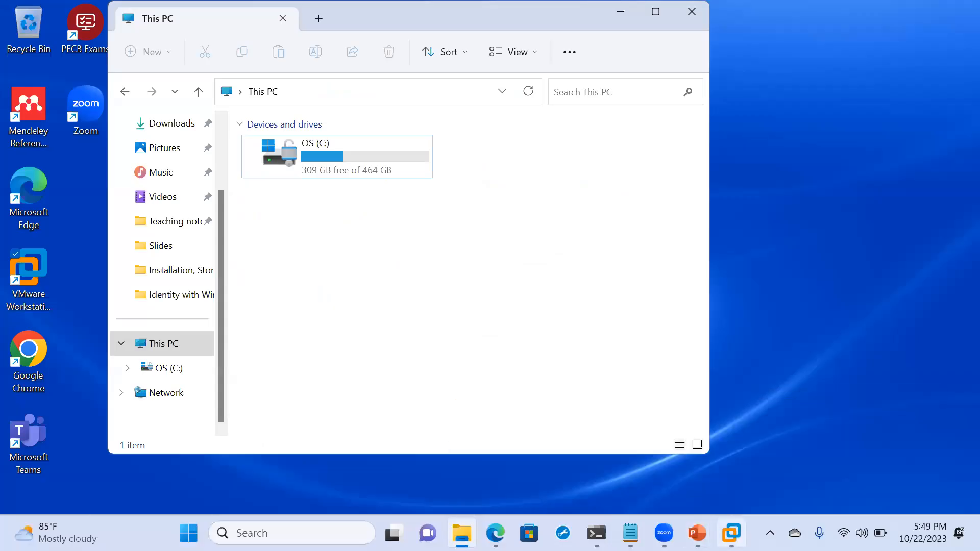
{"action": "left_click", "coordinate": [731, 533]}
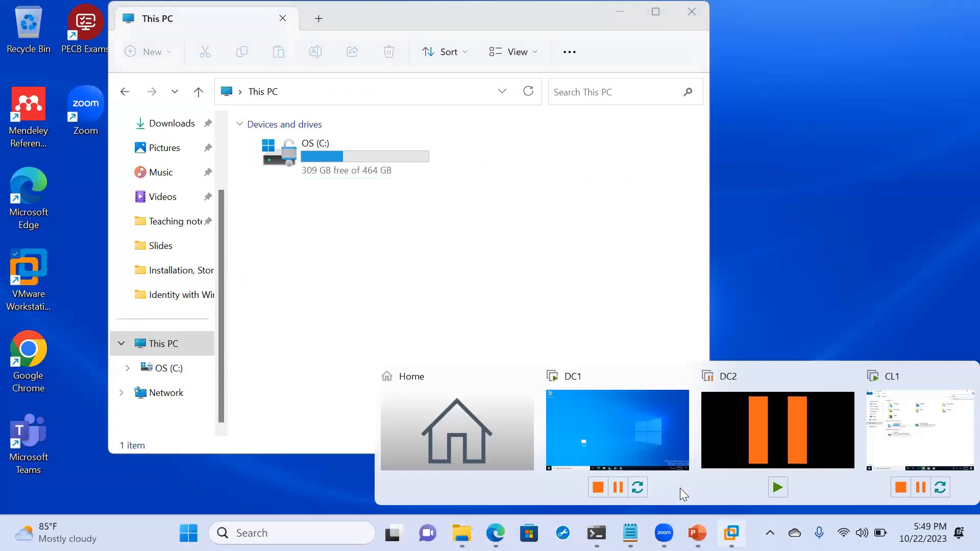
- Switch to DC1 and list the File Groups under File Screening Management
{"action": "left_click", "coordinate": [607, 429]}
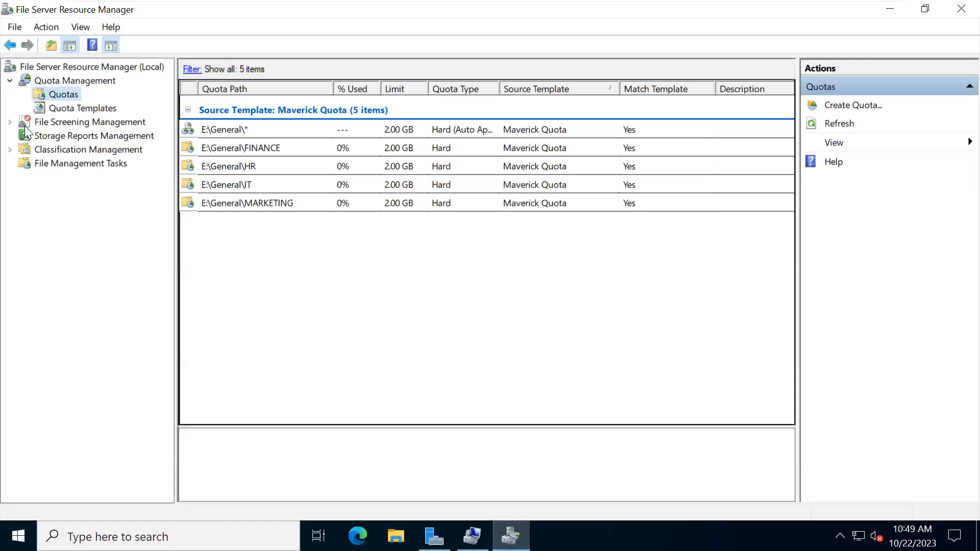
{"action": "left_click", "coordinate": [10, 122]}
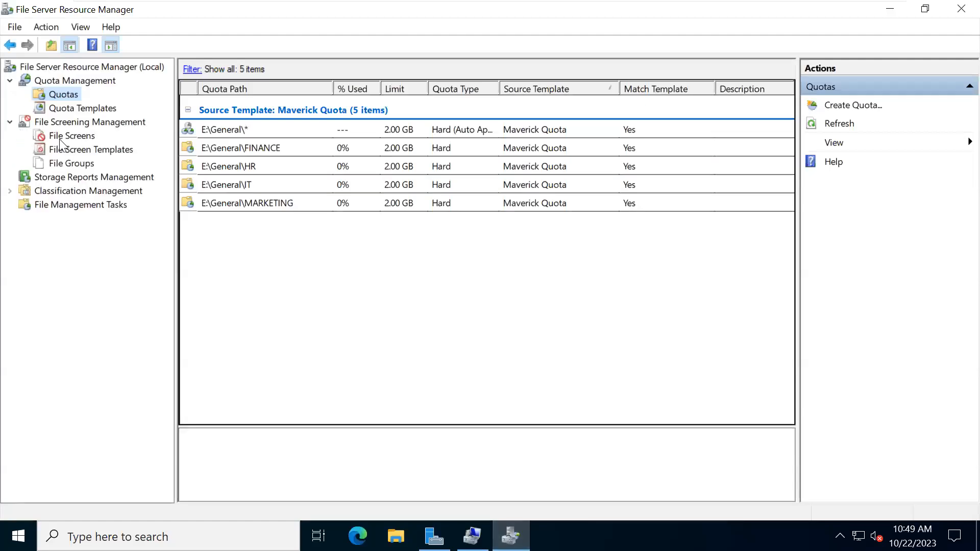
{"action": "left_click", "coordinate": [62, 163]}
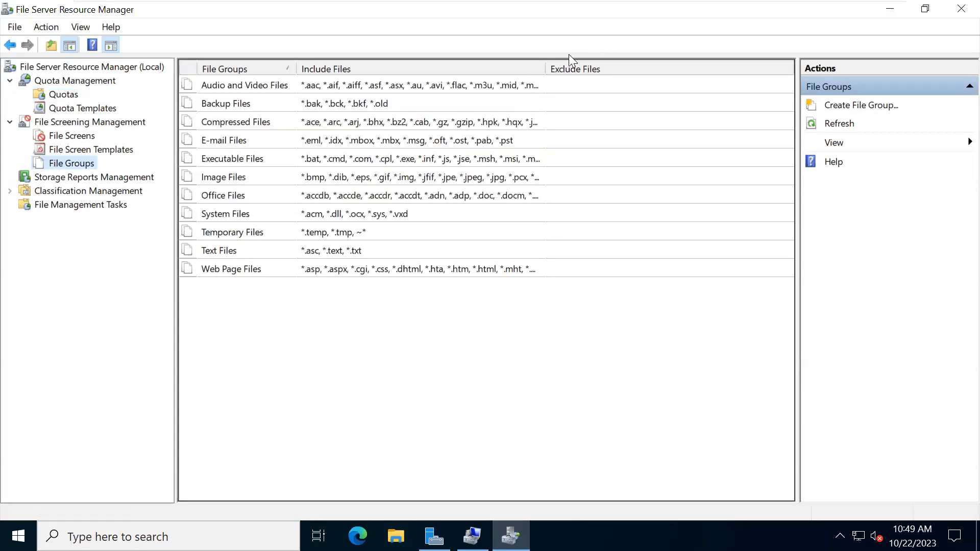
- Inspect the Audio and Video Files group's included extensions, then list the File Screen Templates
{"action": "left_click_drag", "start_coordinate": [545, 66], "coordinate": [723, 22]}
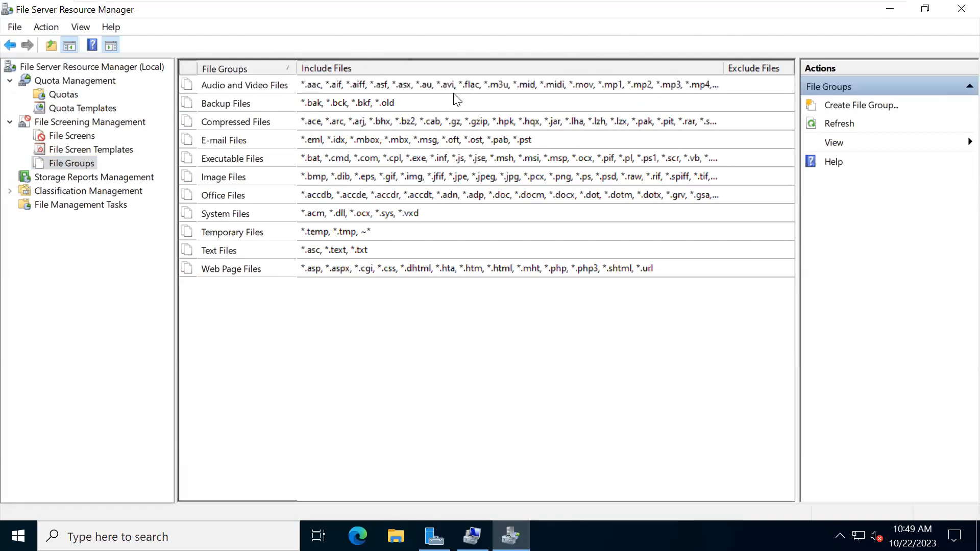
{"action": "double_click", "coordinate": [426, 85]}
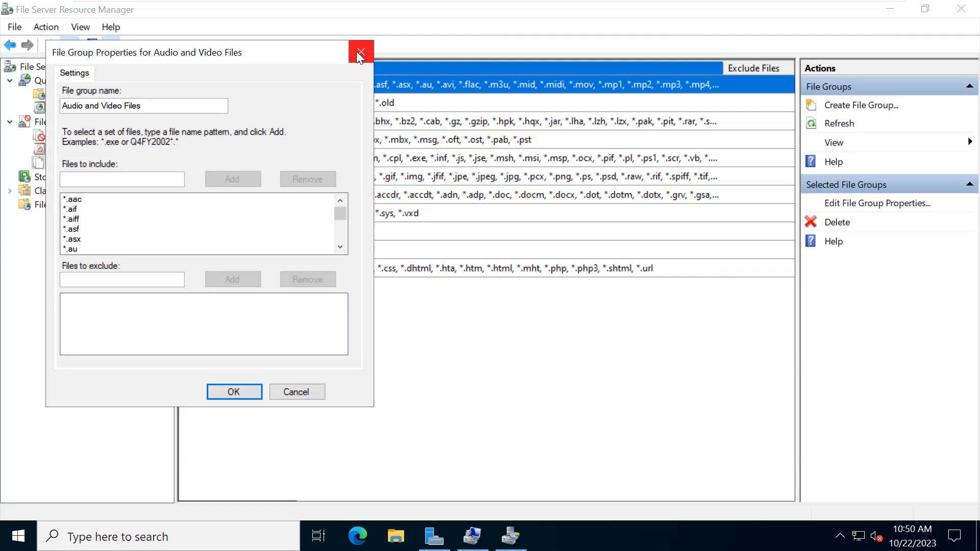
{"action": "left_click", "coordinate": [289, 392]}
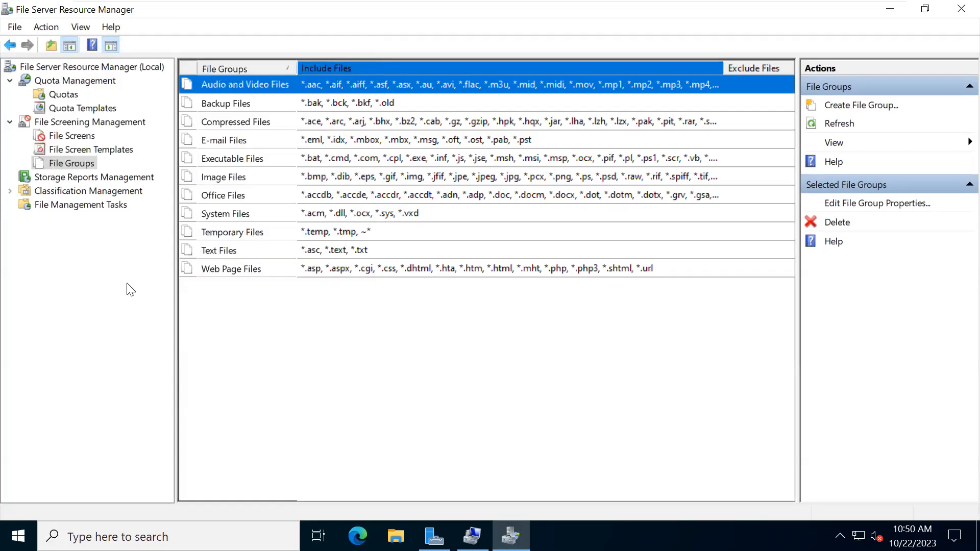
{"action": "left_click", "coordinate": [68, 148]}
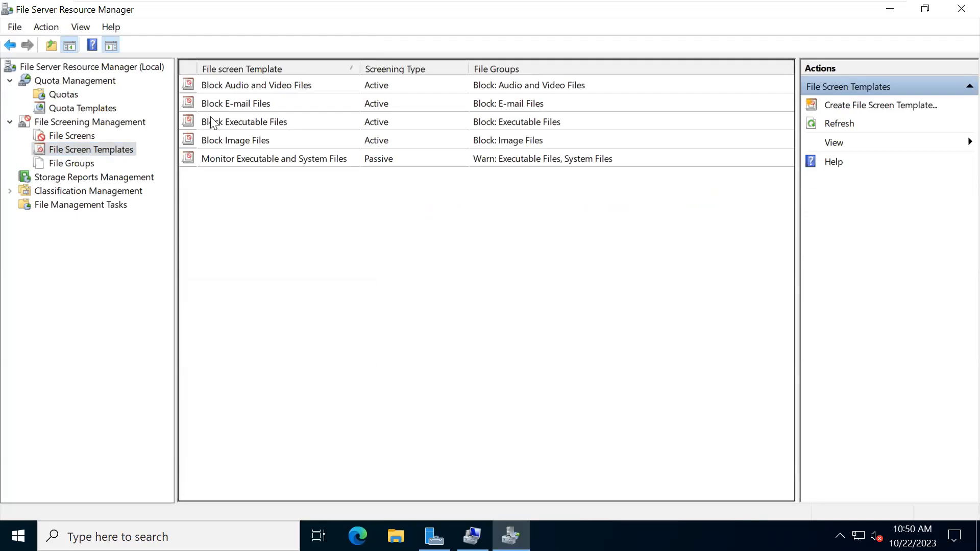
- Select the Block Audio and Video Files template and start a new file screen
{"action": "left_click", "coordinate": [233, 83]}
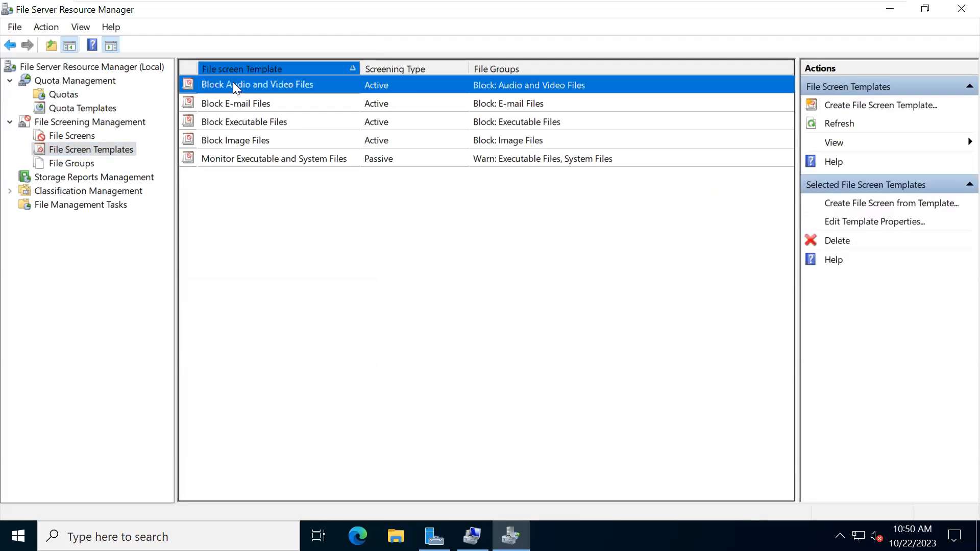
{"action": "left_click", "coordinate": [70, 138]}
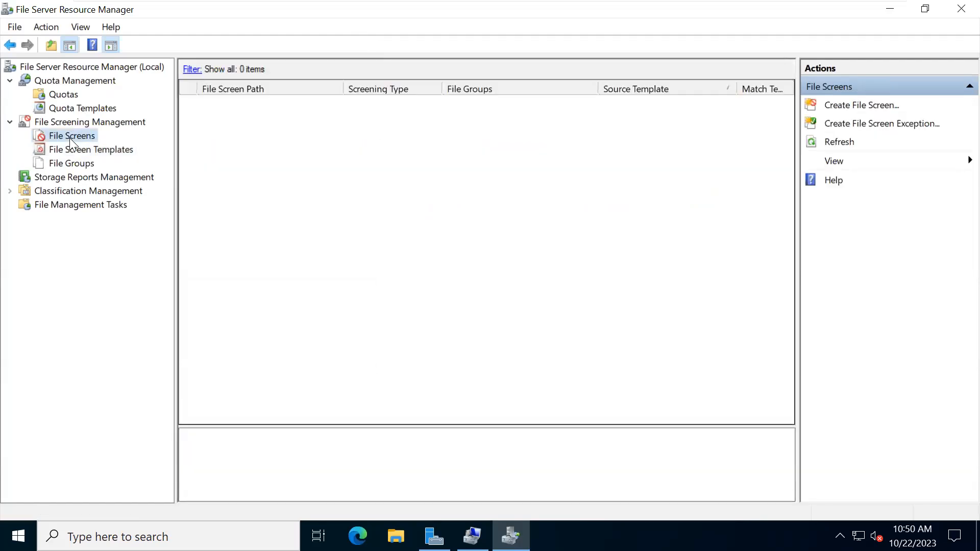
{"action": "left_click", "coordinate": [833, 107]}
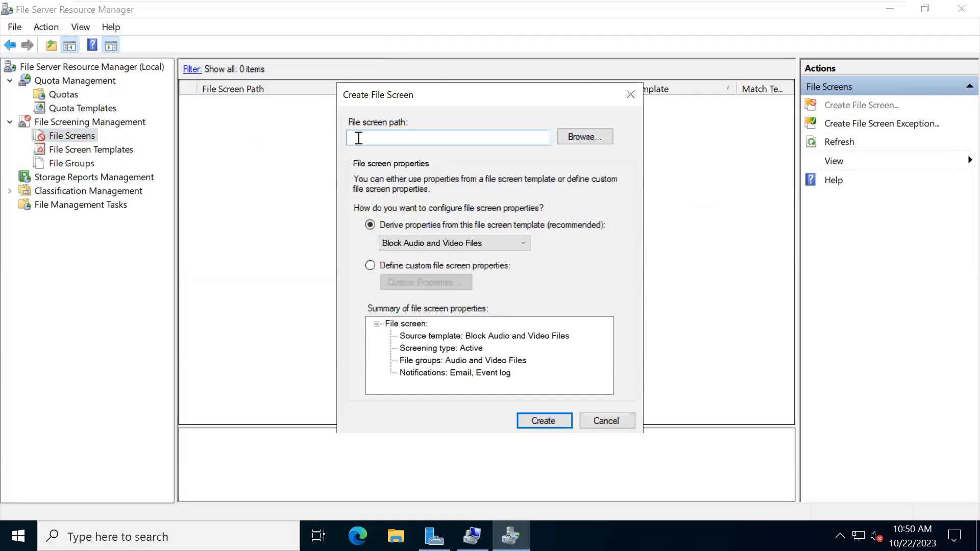
- Set the screen path to E:\ with the Block Audio and Video Files template and create it
{"action": "left_click", "coordinate": [584, 138]}
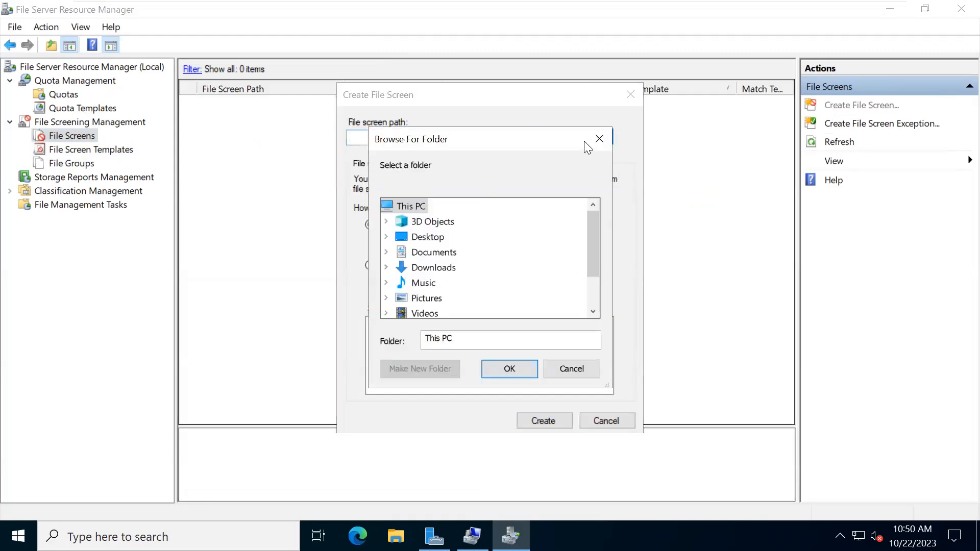
{"action": "scroll", "coordinate": [436, 255], "scroll_direction": "down", "scroll_amount": 1}
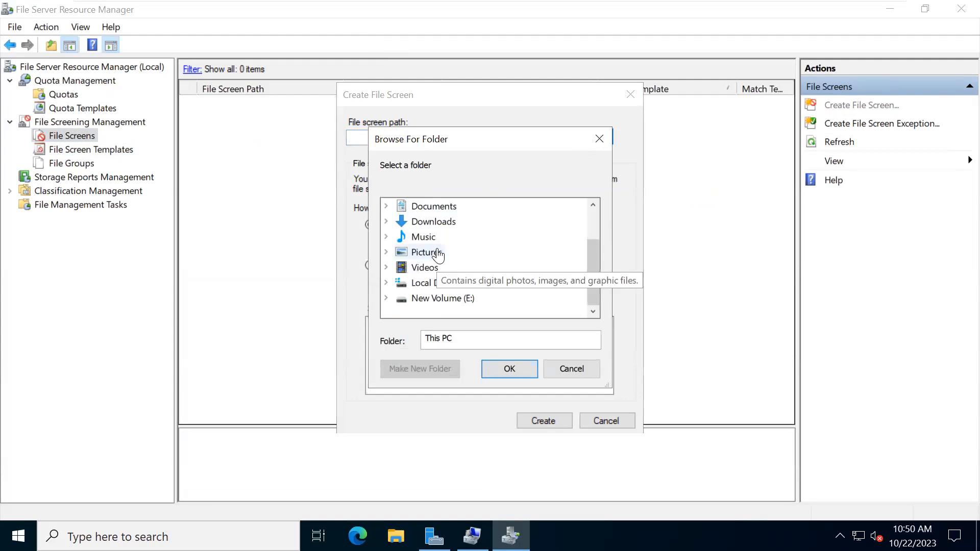
{"action": "left_click", "coordinate": [387, 298]}
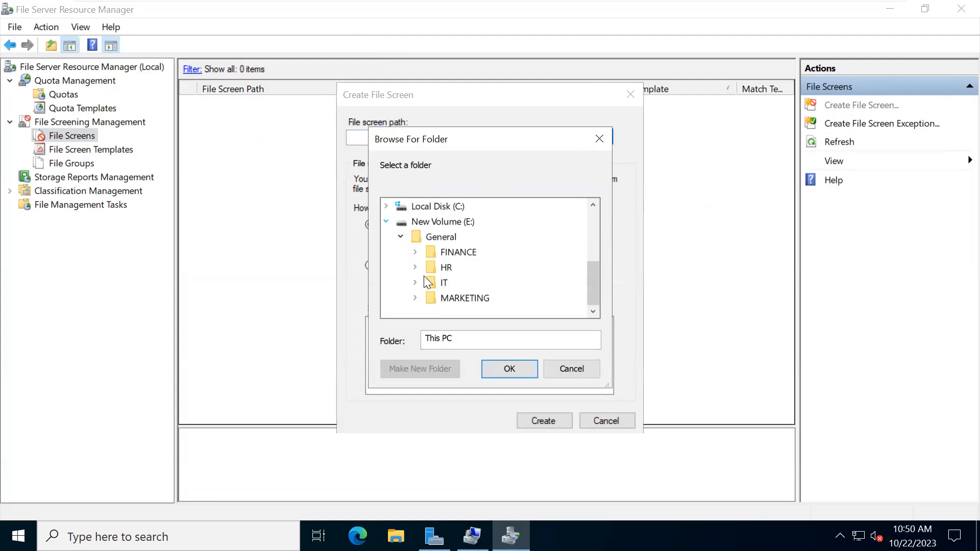
{"action": "left_click", "coordinate": [428, 224]}
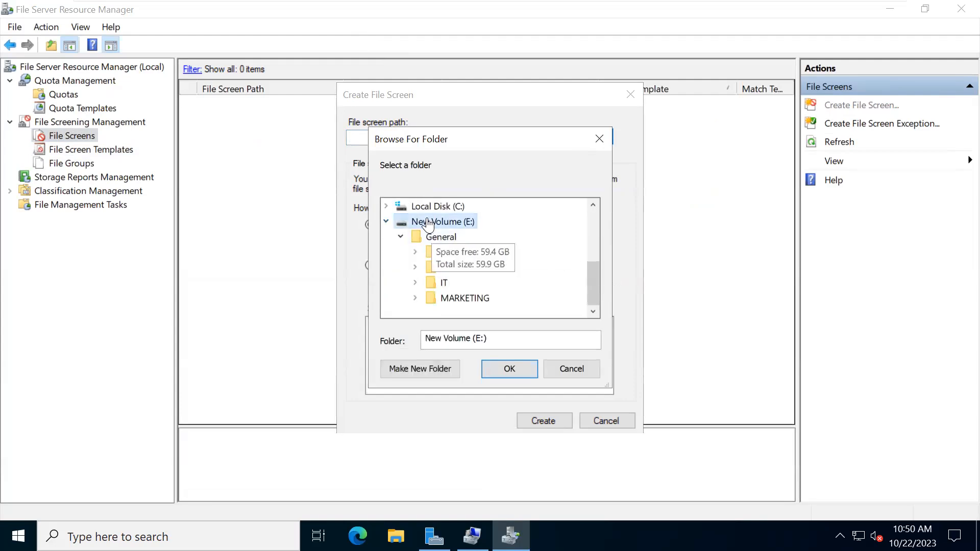
{"action": "left_click", "coordinate": [493, 372]}
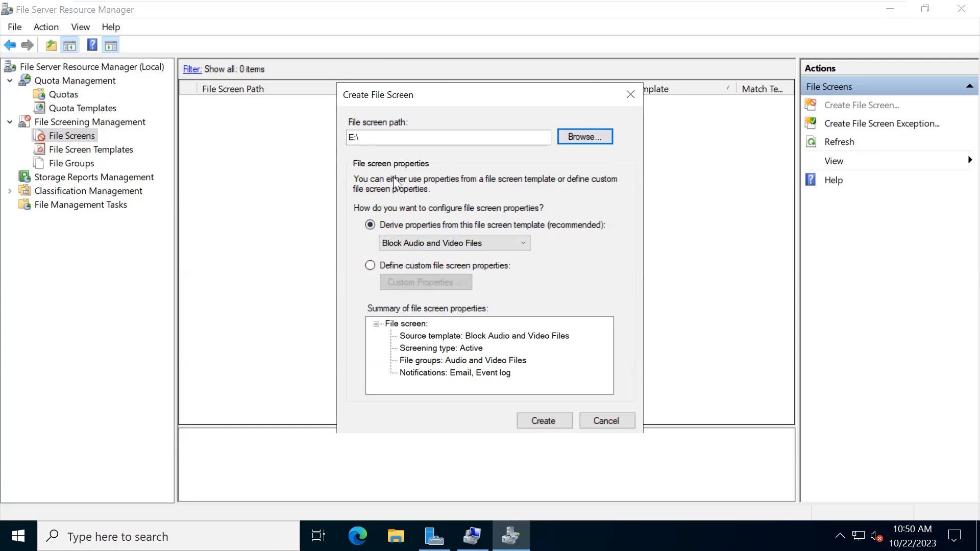
{"action": "left_click", "coordinate": [501, 241]}
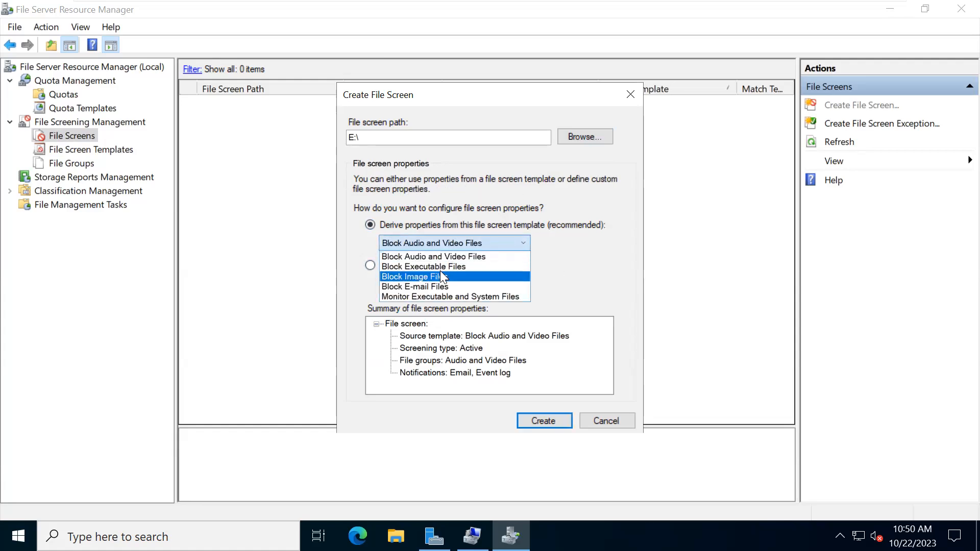
{"action": "left_click", "coordinate": [420, 252]}
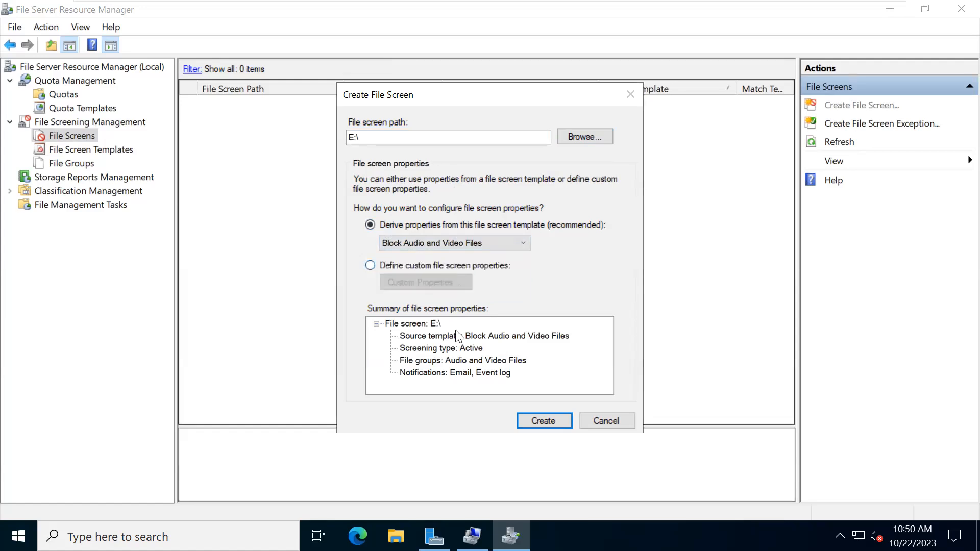
{"action": "left_click", "coordinate": [544, 421]}
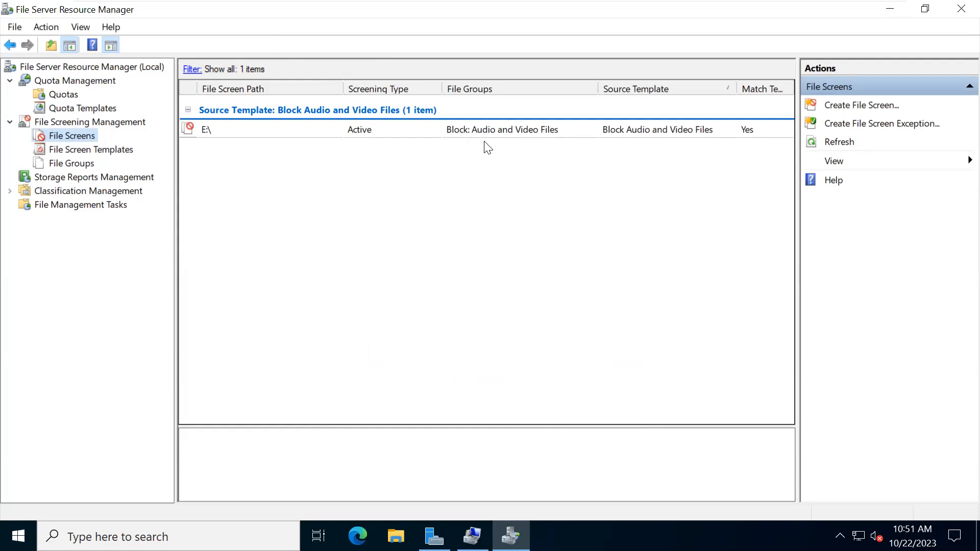
- Refresh the file screens list and review the E:\ screen's active blocking properties
{"action": "left_click", "coordinate": [819, 144]}
{"action": "left_click", "coordinate": [814, 141]}
{"action": "left_click", "coordinate": [809, 141]}
{"action": "left_click", "coordinate": [811, 143]}
{"action": "double_click", "coordinate": [225, 128]}
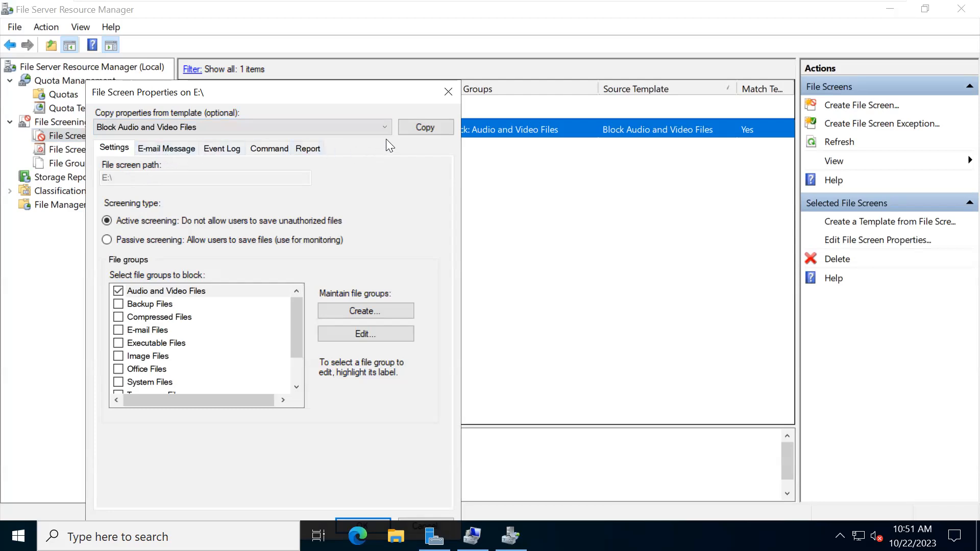
{"action": "left_click", "coordinate": [447, 88]}
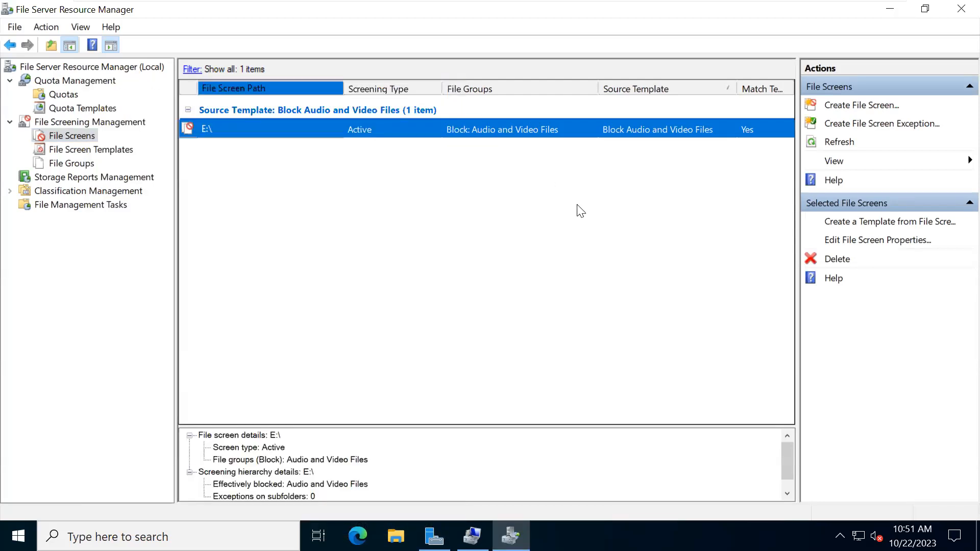
- Refresh the File Screens node and start a new file screen exception
{"action": "right_click", "coordinate": [46, 135]}
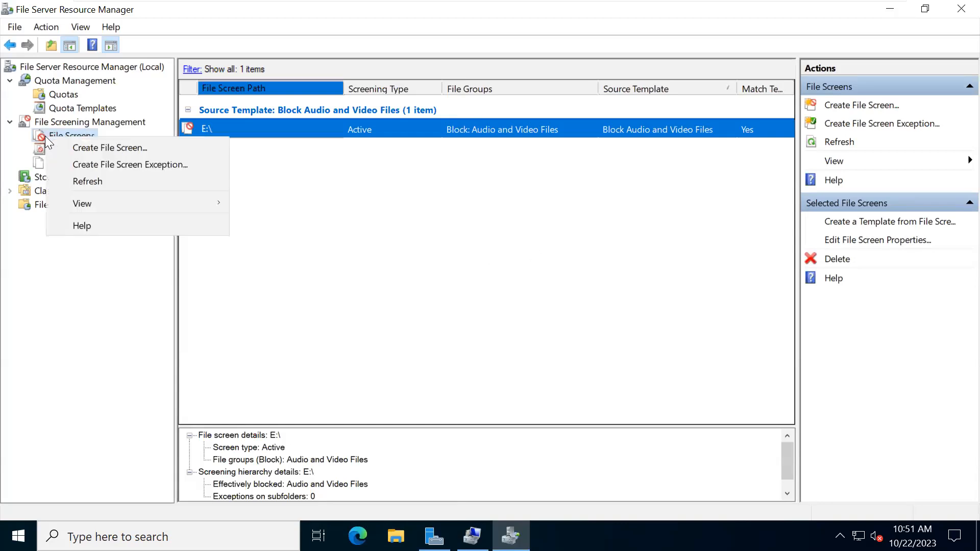
{"action": "left_click", "coordinate": [107, 177]}
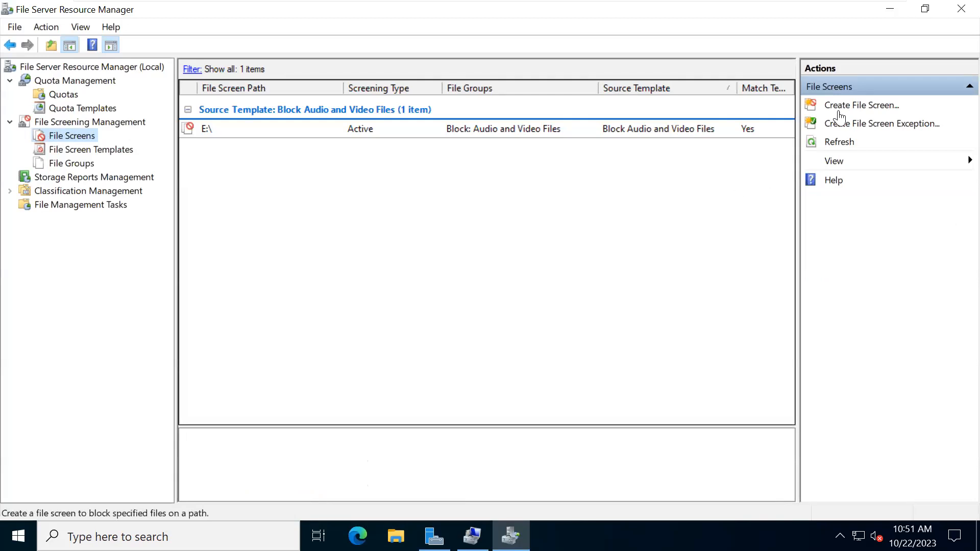
{"action": "left_click", "coordinate": [831, 125]}
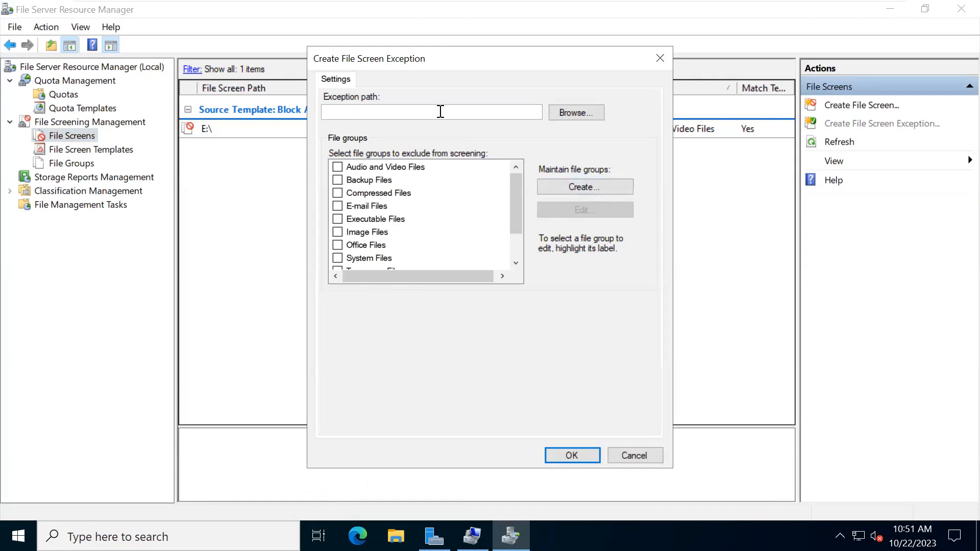
- Close the folder browser without picking a path and cancel the file screen exception
{"action": "left_click", "coordinate": [588, 113]}
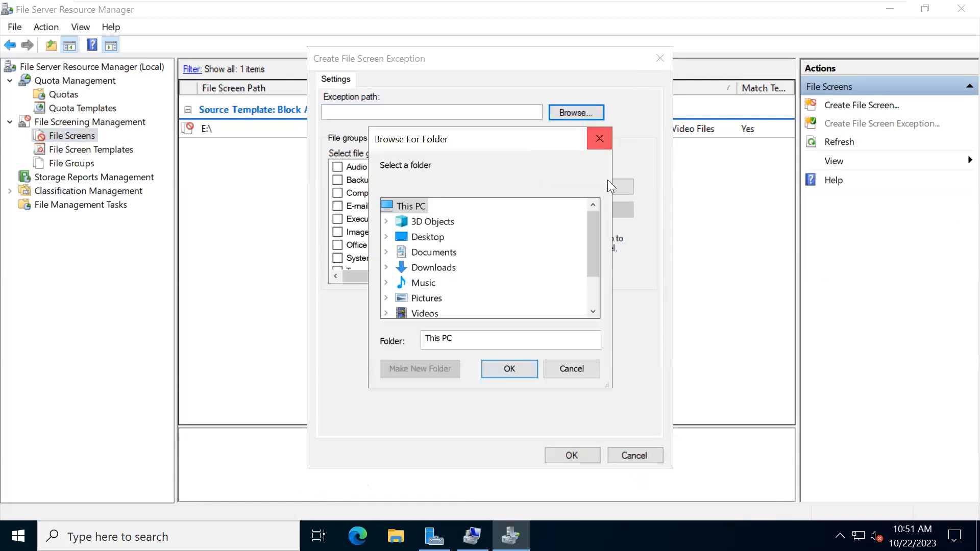
{"action": "left_click", "coordinate": [606, 138]}
{"action": "left_click", "coordinate": [657, 51]}
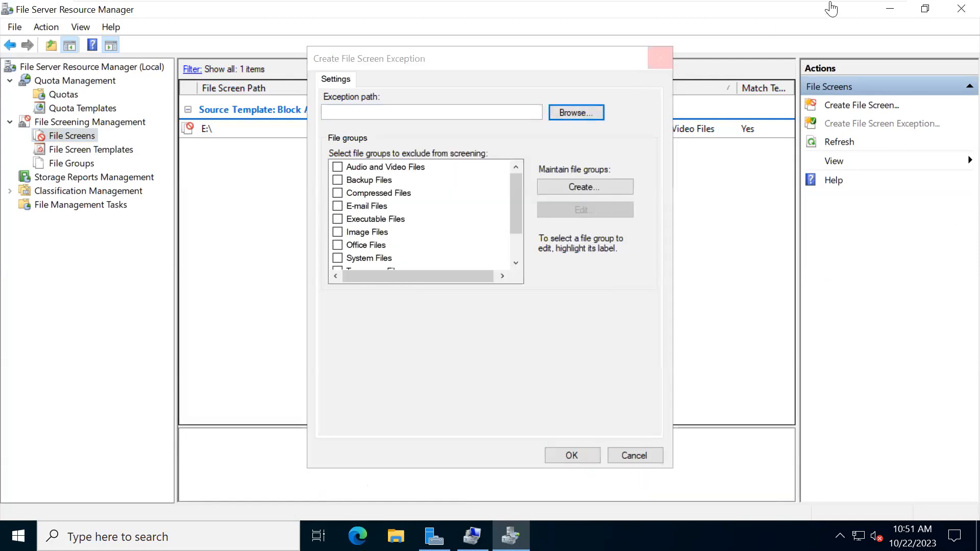
- Close FSRM, check New Volume (E:) is a healthy mirror in Disk Management, then minimize it
{"action": "left_click", "coordinate": [949, 19]}
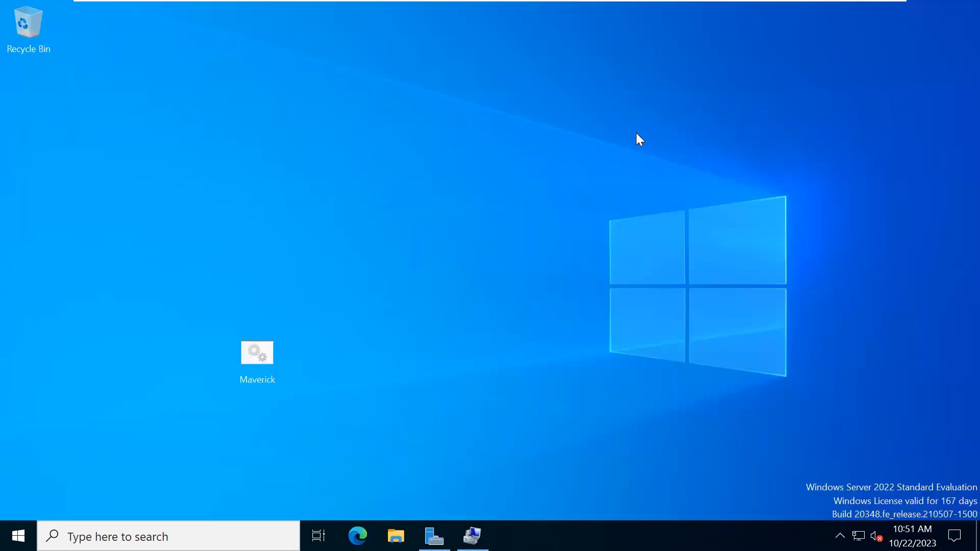
{"action": "mouse_move", "coordinate": [589, 2]}
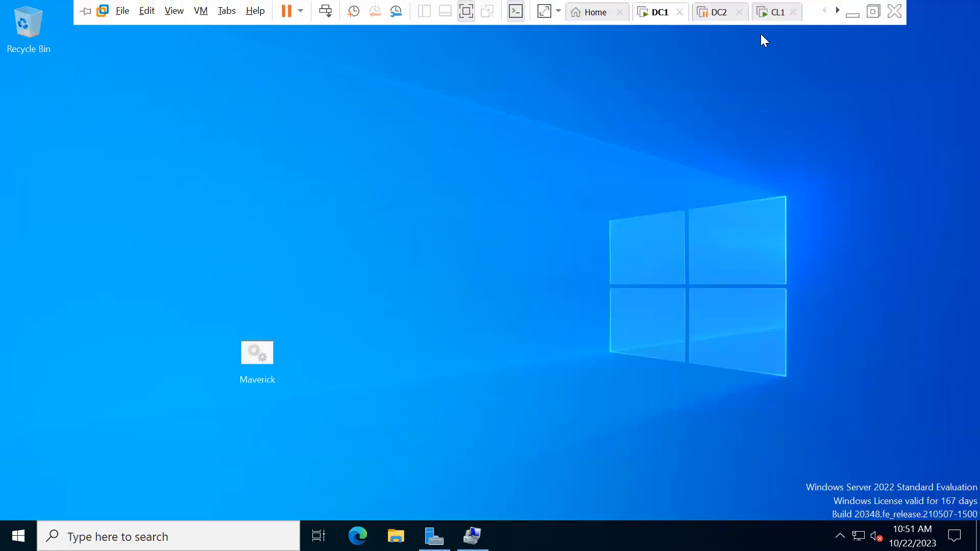
{"action": "left_click", "coordinate": [472, 536]}
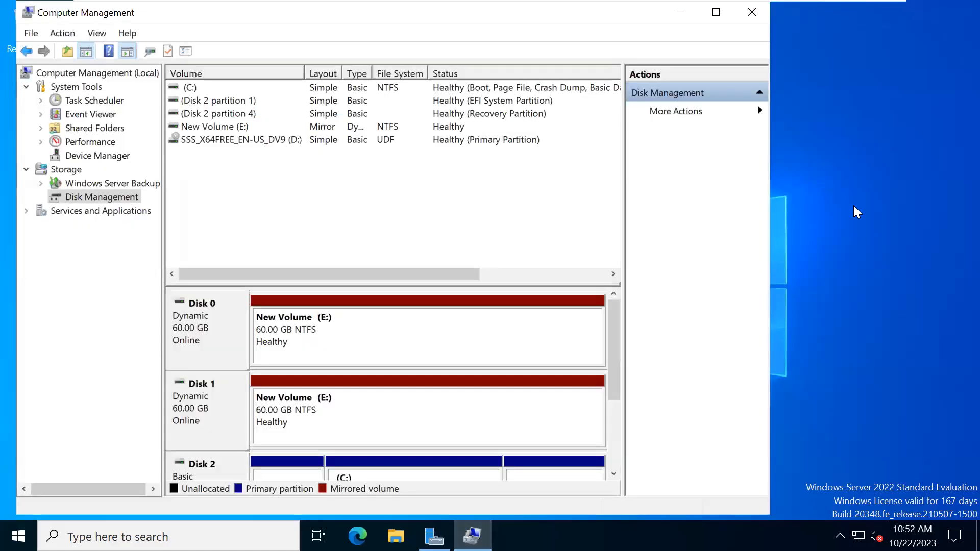
{"action": "right_click", "coordinate": [856, 224]}
{"action": "left_click", "coordinate": [848, 232]}
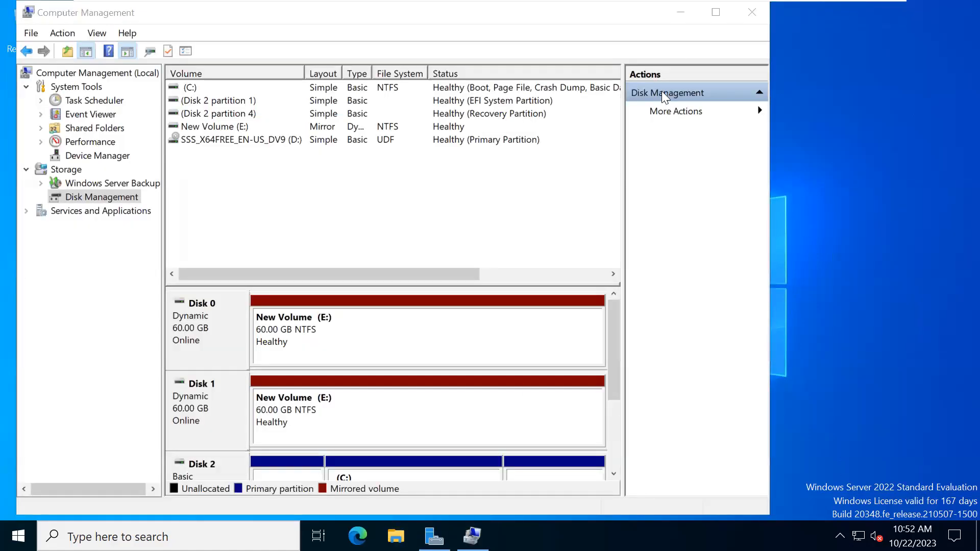
{"action": "left_click", "coordinate": [679, 19]}
- Open the Properties of the Maverick file on the desktop
{"action": "right_click", "coordinate": [399, 279]}
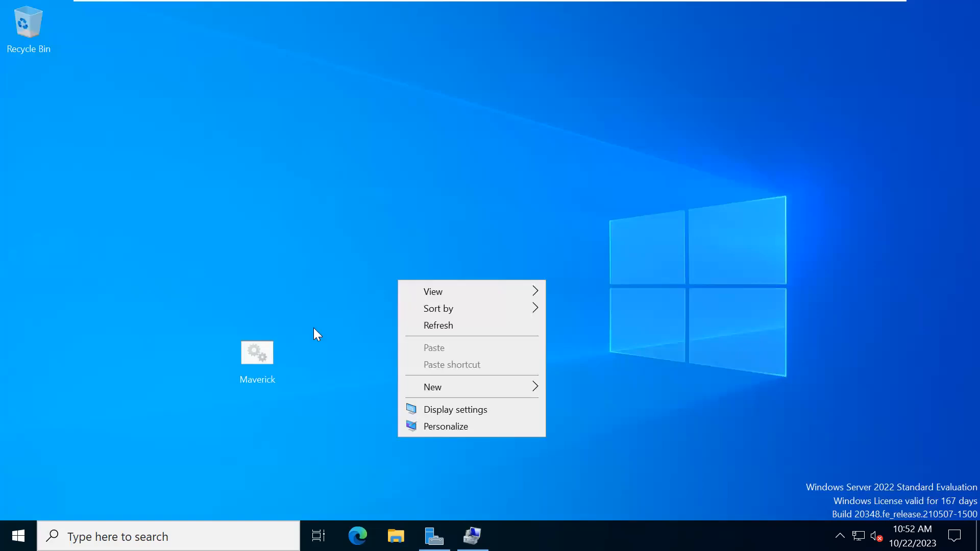
{"action": "left_click", "coordinate": [264, 354]}
{"action": "right_click", "coordinate": [264, 355]}
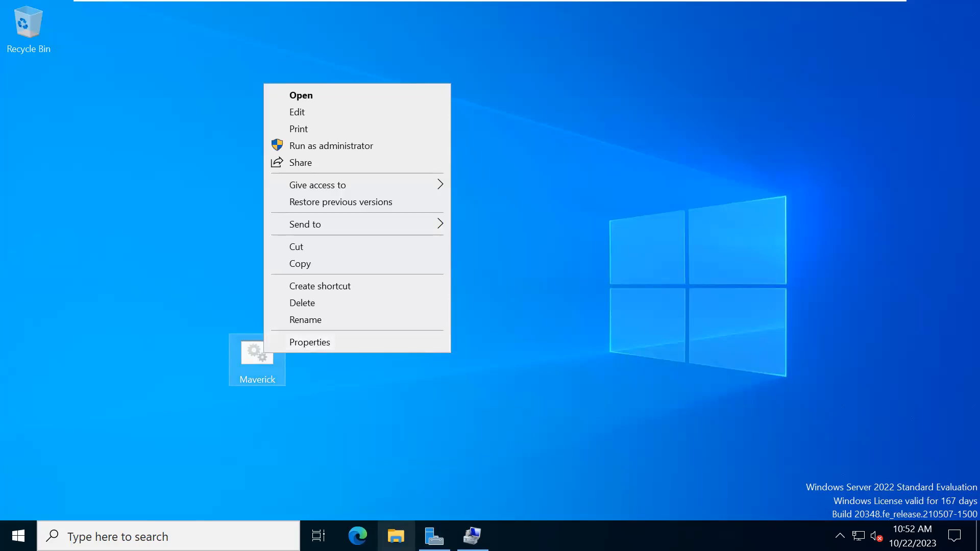
{"action": "left_click", "coordinate": [357, 342]}
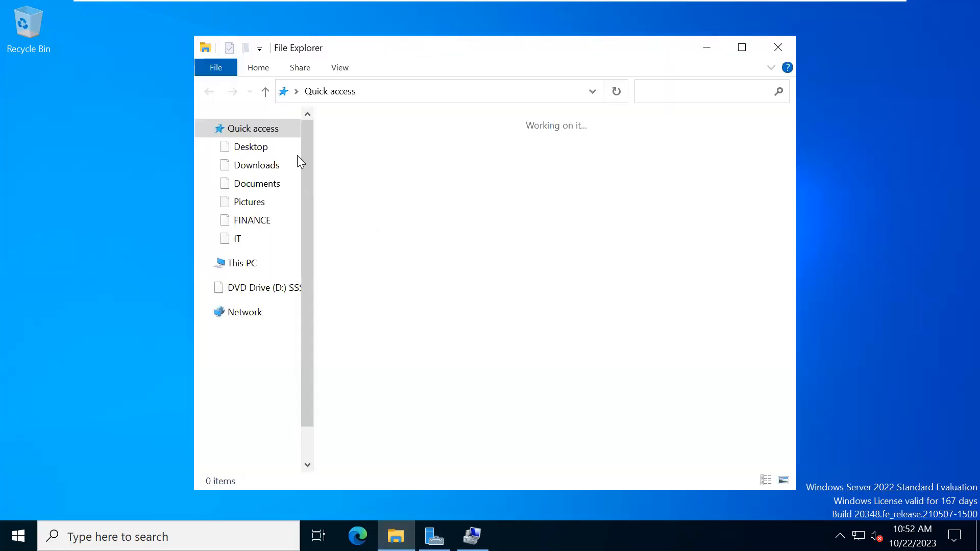
- Turn on File name extensions in File Explorer's View options, then minimize Explorer
{"action": "left_click", "coordinate": [341, 69]}
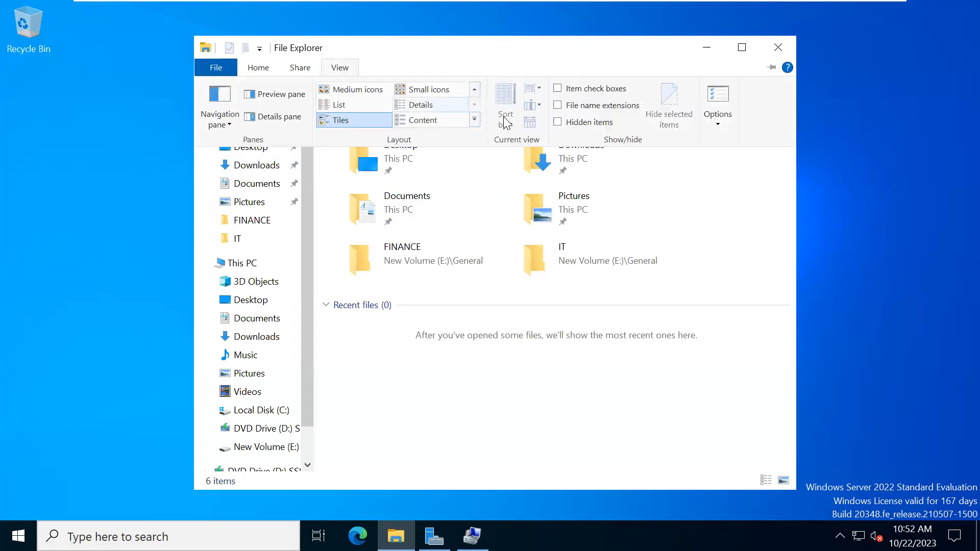
{"action": "left_click", "coordinate": [559, 107]}
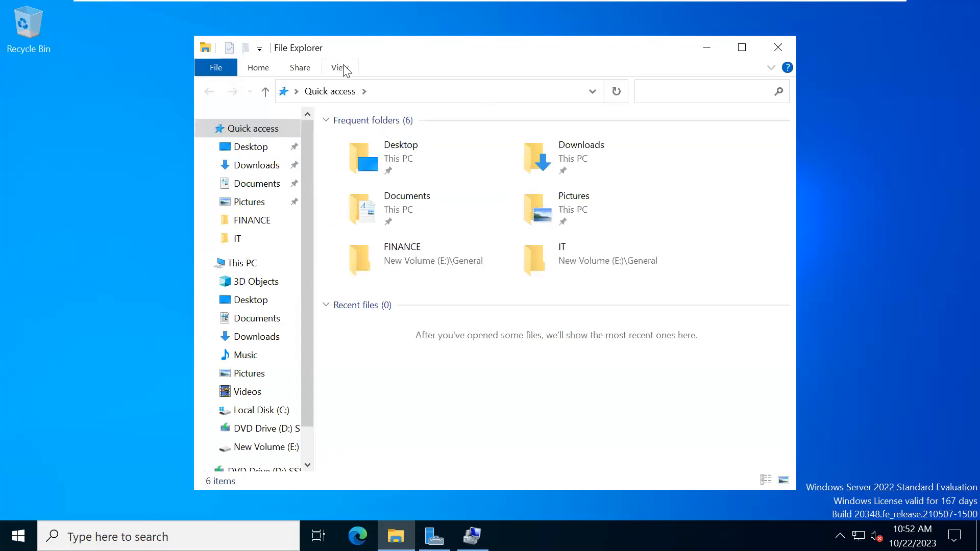
{"action": "left_click", "coordinate": [341, 68]}
{"action": "left_click", "coordinate": [560, 108]}
{"action": "left_click", "coordinate": [706, 48]}
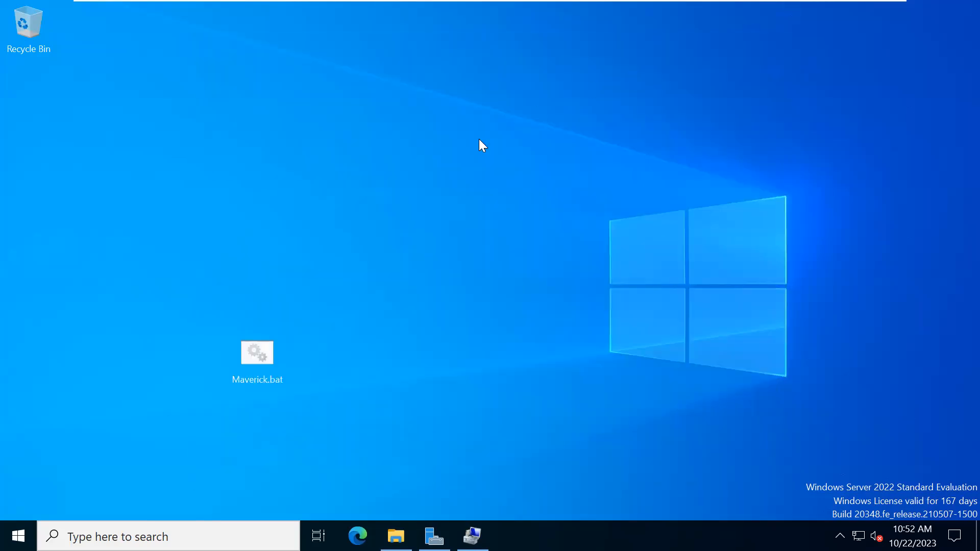
- Rename Maverick.bat to Maverick.mp3 and accept the extension change warning
{"action": "right_click", "coordinate": [279, 373]}
{"action": "left_click", "coordinate": [312, 341]}
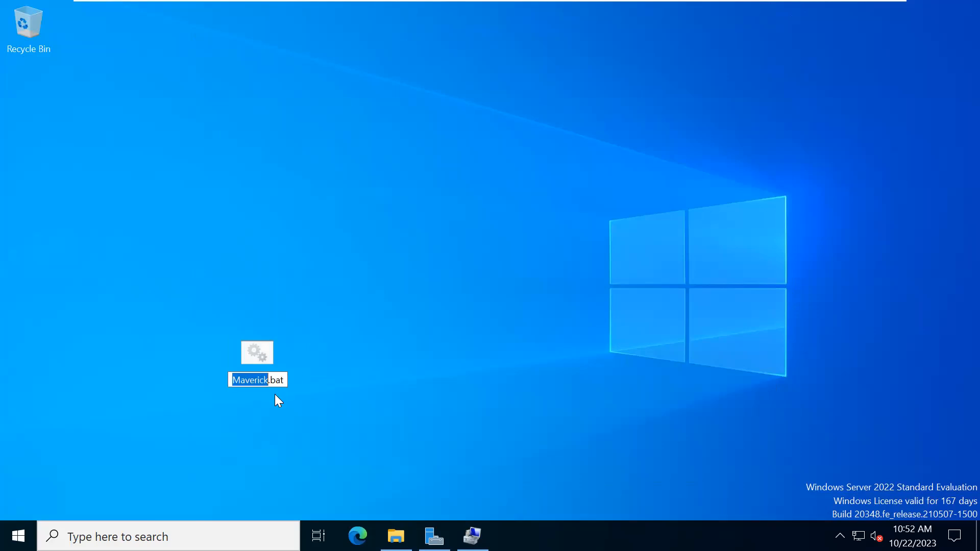
{"action": "left_click", "coordinate": [287, 381]}
{"action": "key", "text": "BackSpace"}
{"action": "key", "text": "BackSpace"}
{"action": "key", "text": "BackSpace"}
{"action": "key", "text": "BackSpace"}
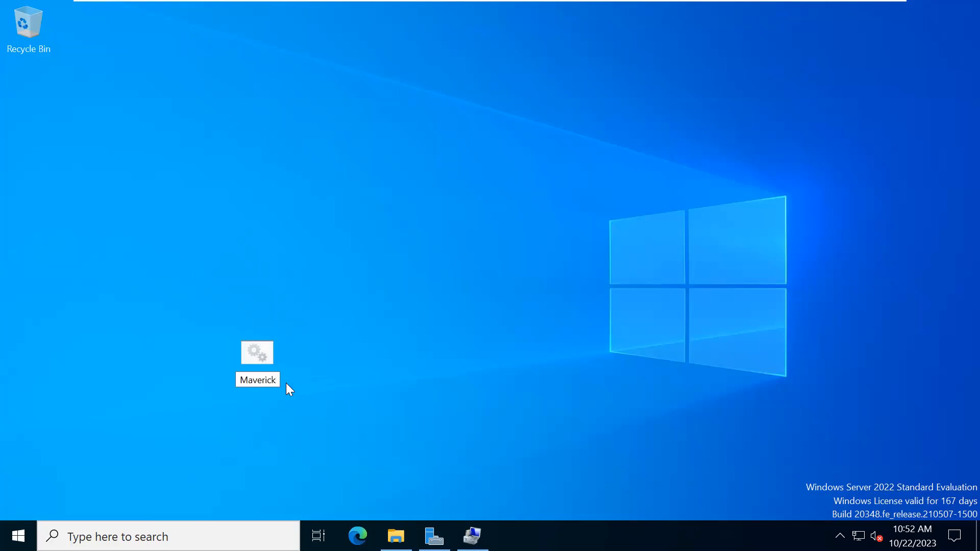
{"action": "type", "text": ".mp3"}
{"action": "key", "text": "Return"}
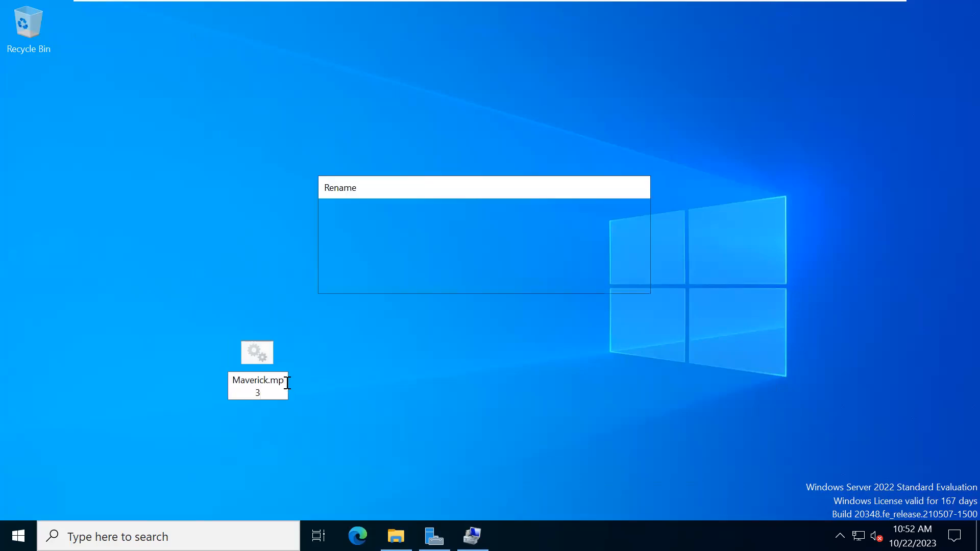
{"action": "key", "text": "Return"}
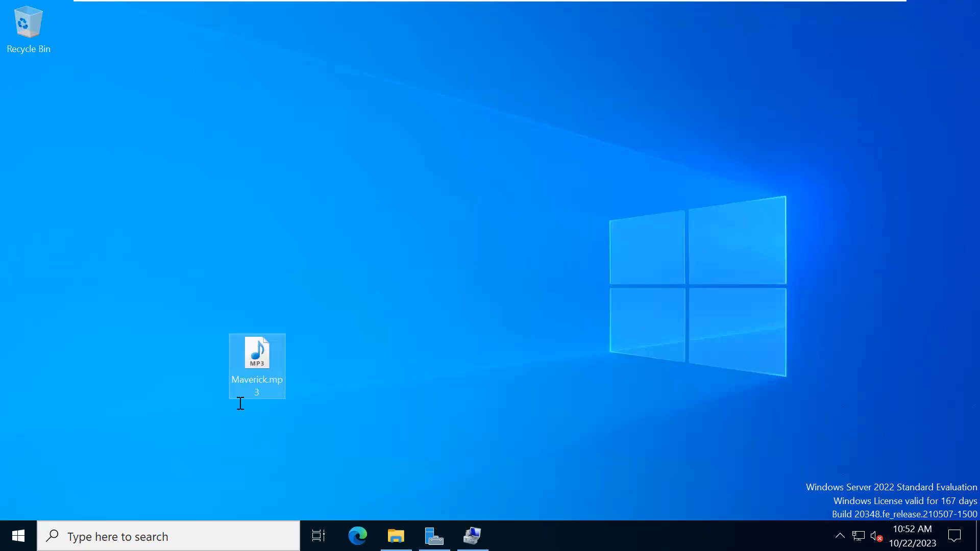
- Open a new File Explorer window from the taskbar
{"action": "mouse_move", "coordinate": [240, 382]}
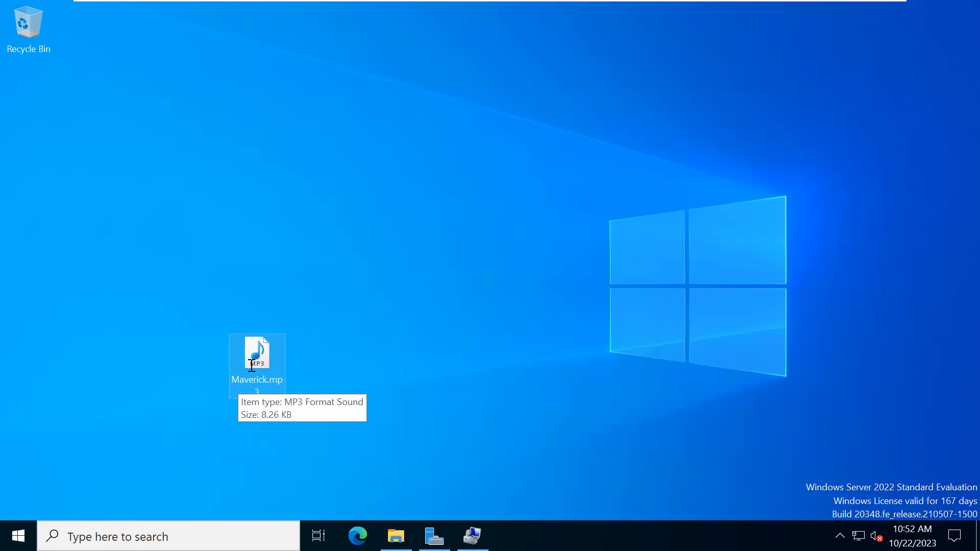
{"action": "mouse_move", "coordinate": [472, 536]}
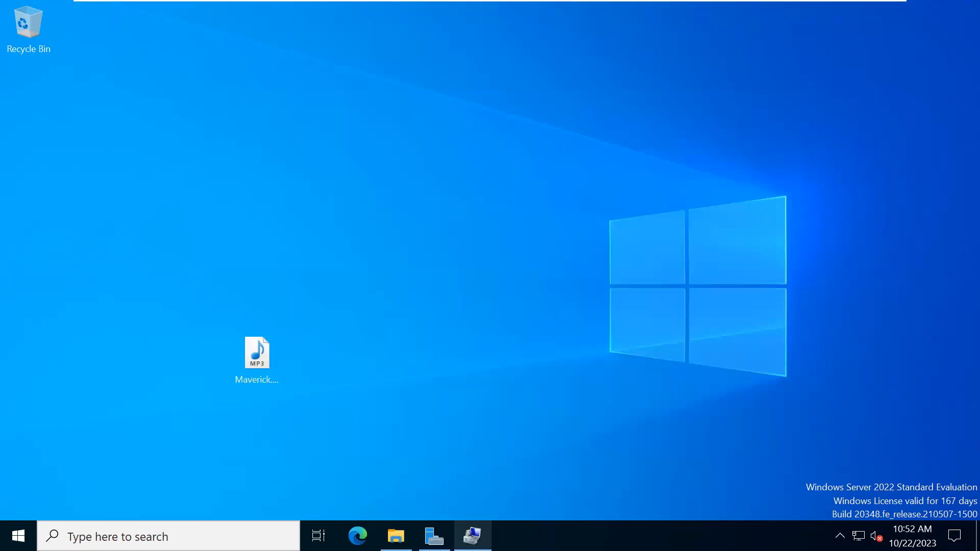
{"action": "left_click", "coordinate": [396, 536]}
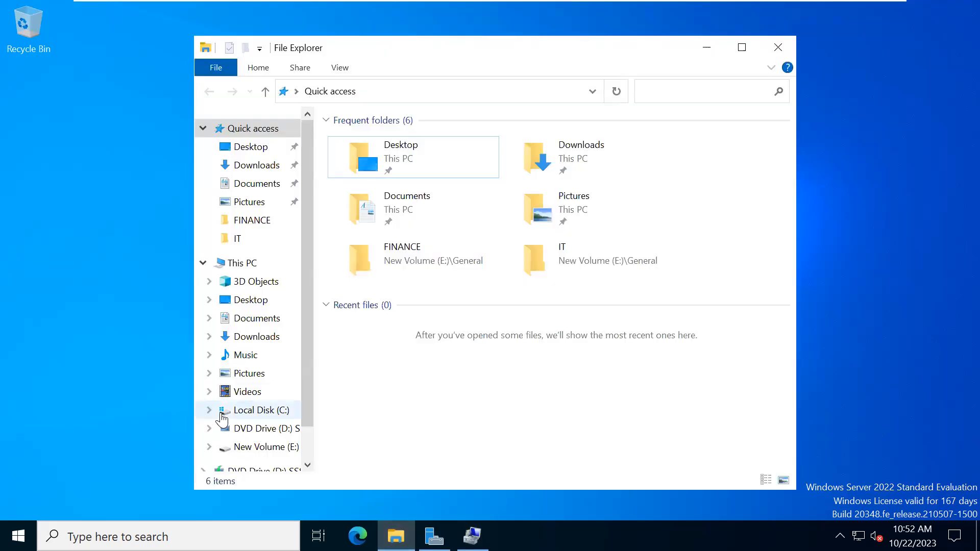
- Drag Maverick.mp3 onto New Volume (E:), cancel the Access Denied error, and minimize Explorer
{"action": "left_click", "coordinate": [234, 447]}
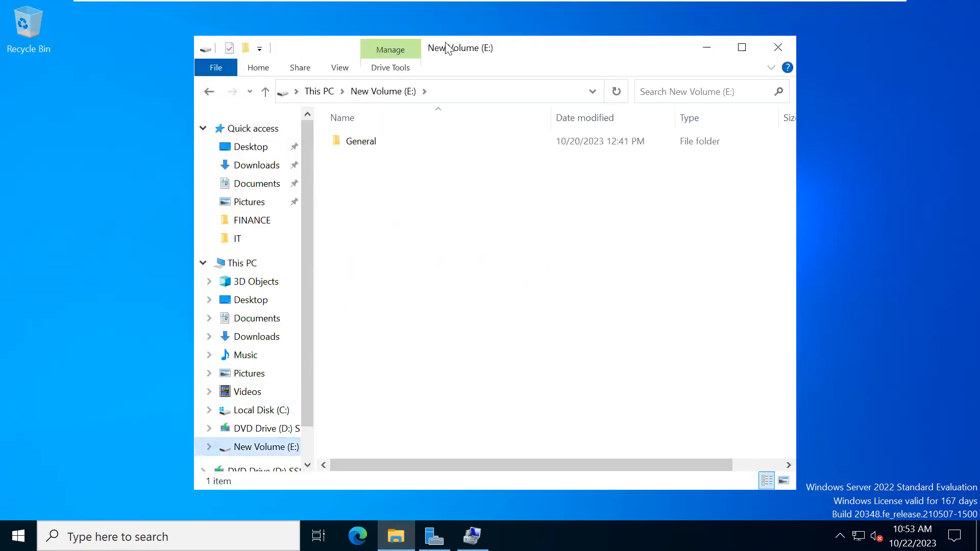
{"action": "left_click_drag", "start_coordinate": [498, 48], "coordinate": [648, 68]}
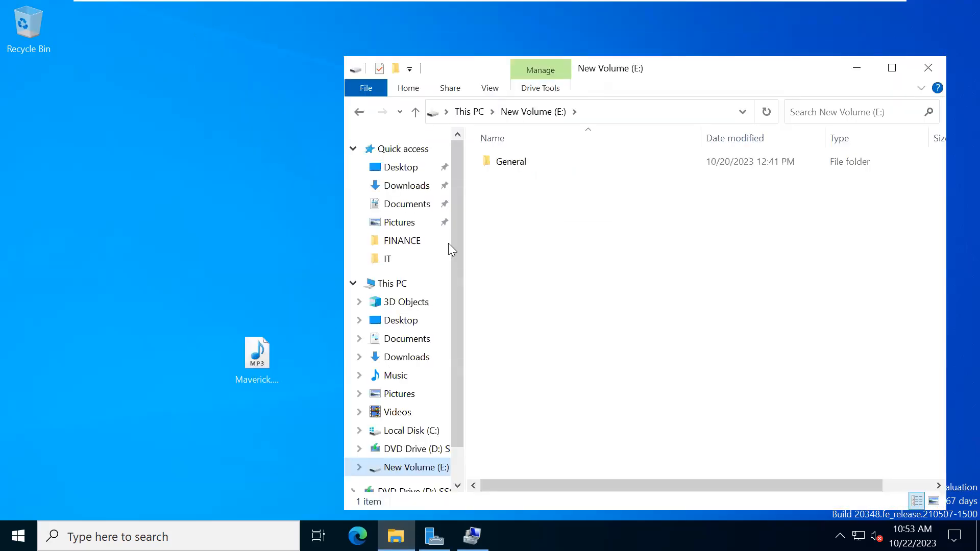
{"action": "left_click_drag", "start_coordinate": [263, 343], "coordinate": [587, 282]}
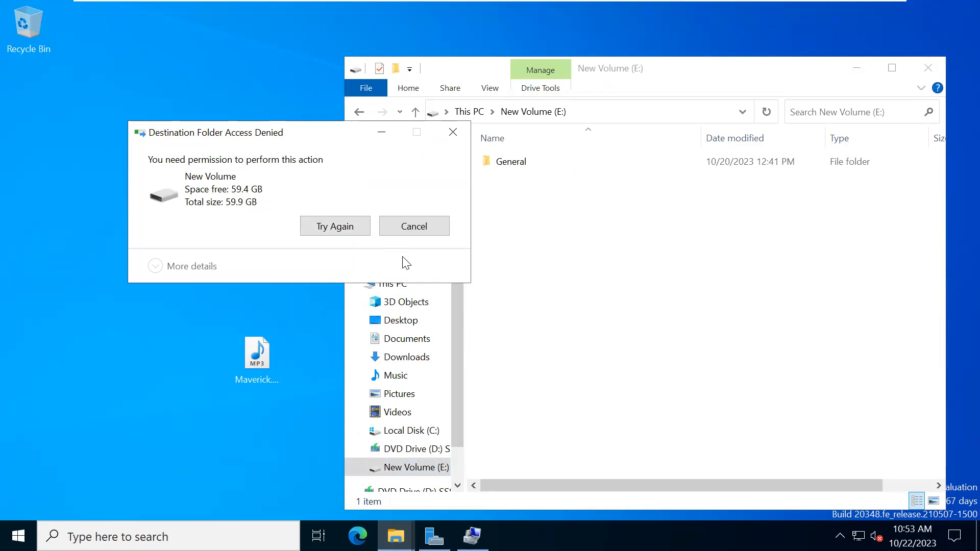
{"action": "left_click", "coordinate": [411, 228]}
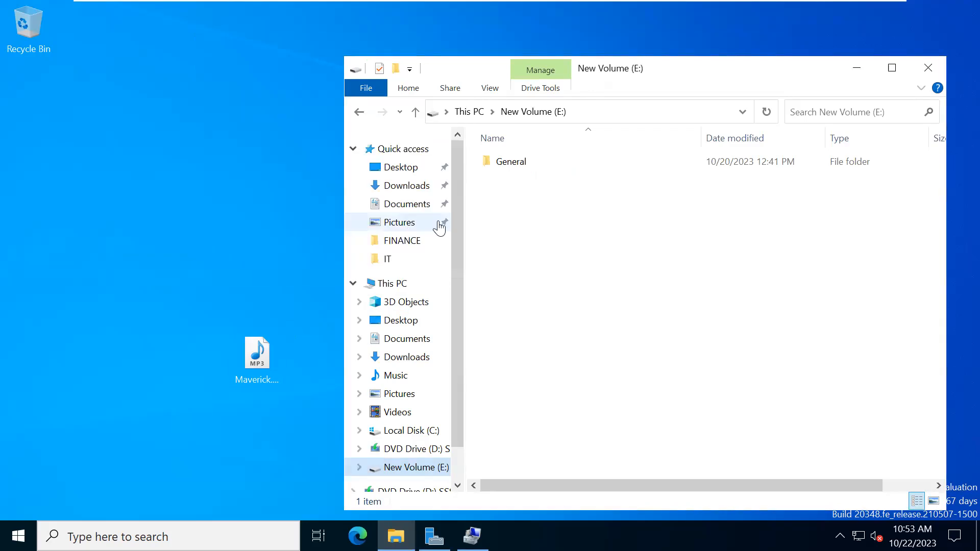
{"action": "left_click", "coordinate": [858, 68]}
{"action": "mouse_move", "coordinate": [795, 6]}
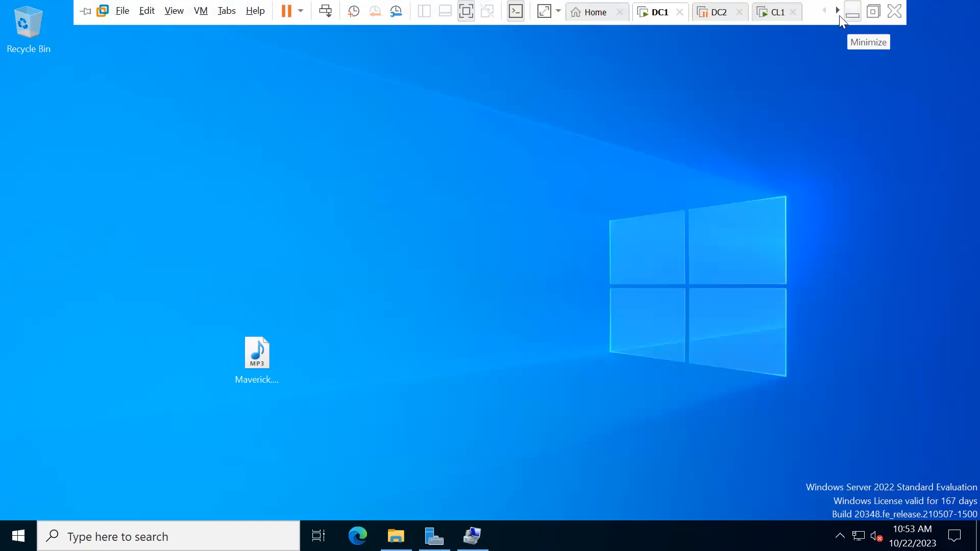
- Minimize the VM, bring up the Lesson07 deck, and run the slide show from slide 3
{"action": "left_click", "coordinate": [839, 16]}
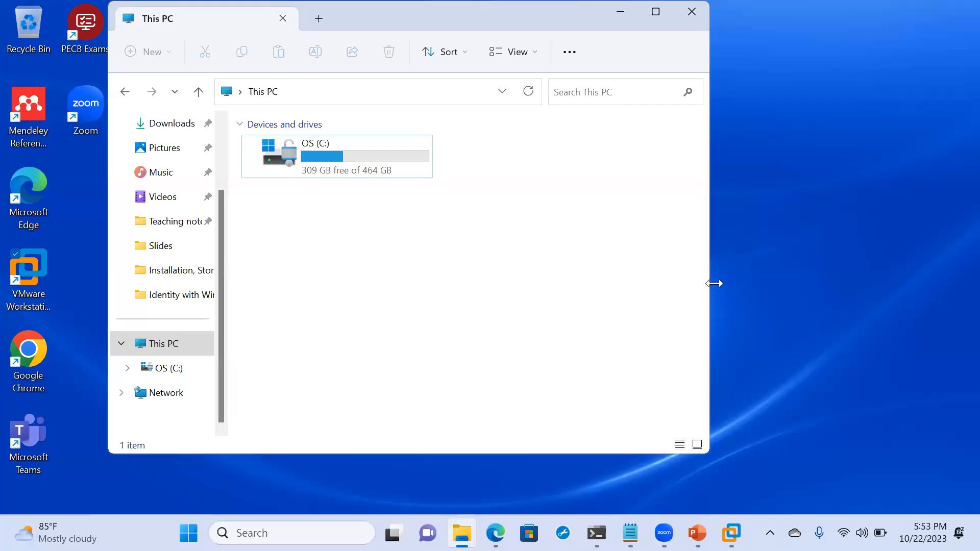
{"action": "mouse_move", "coordinate": [698, 533]}
{"action": "mouse_move", "coordinate": [731, 533]}
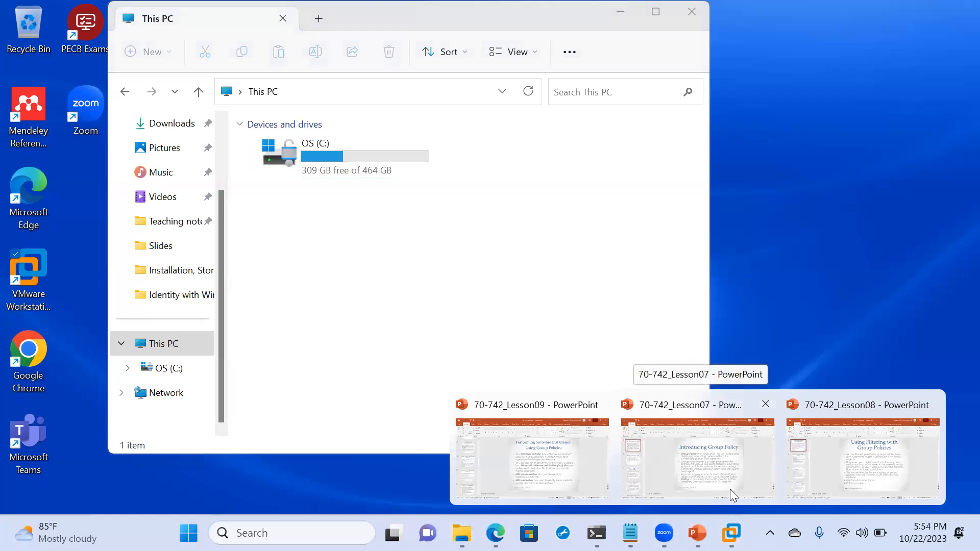
{"action": "left_click", "coordinate": [667, 448]}
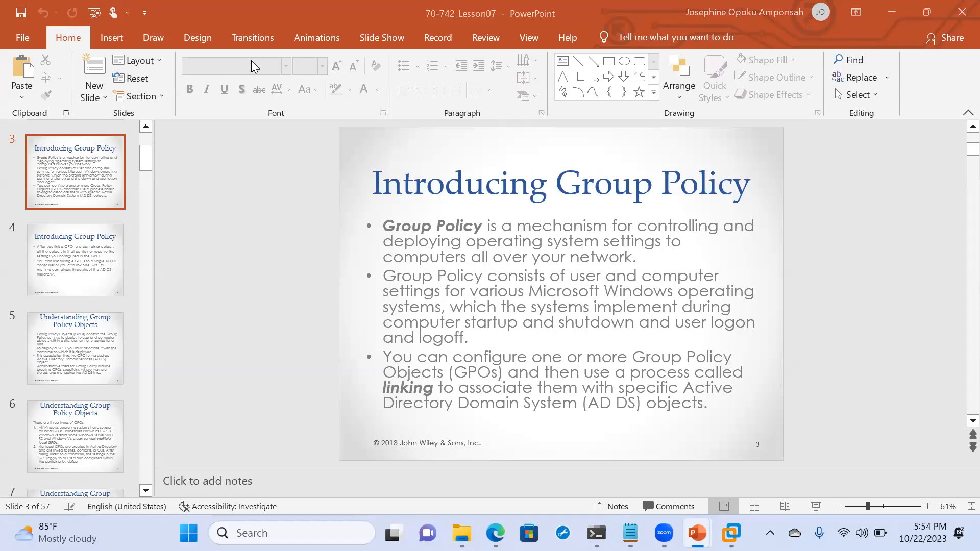
{"action": "left_click", "coordinate": [381, 37]}
{"action": "left_click", "coordinate": [79, 87]}
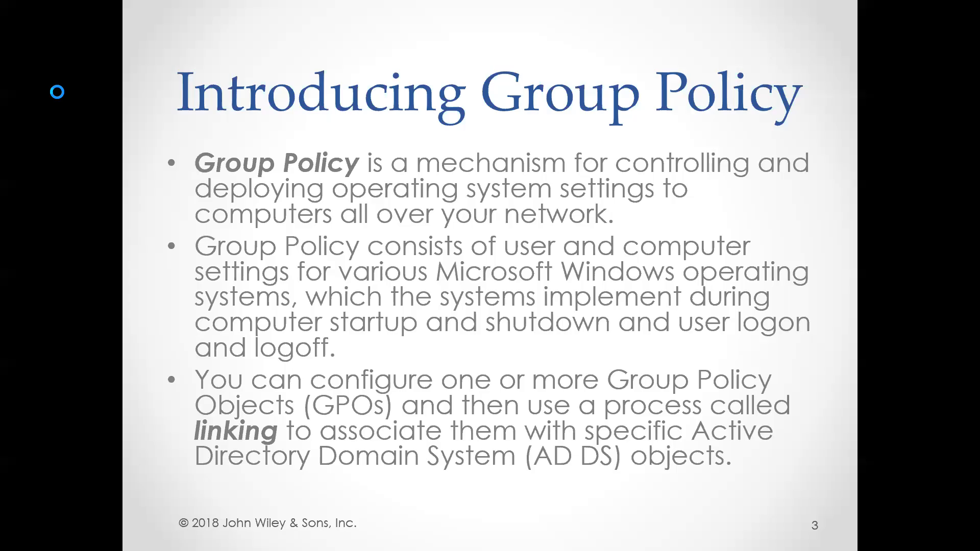
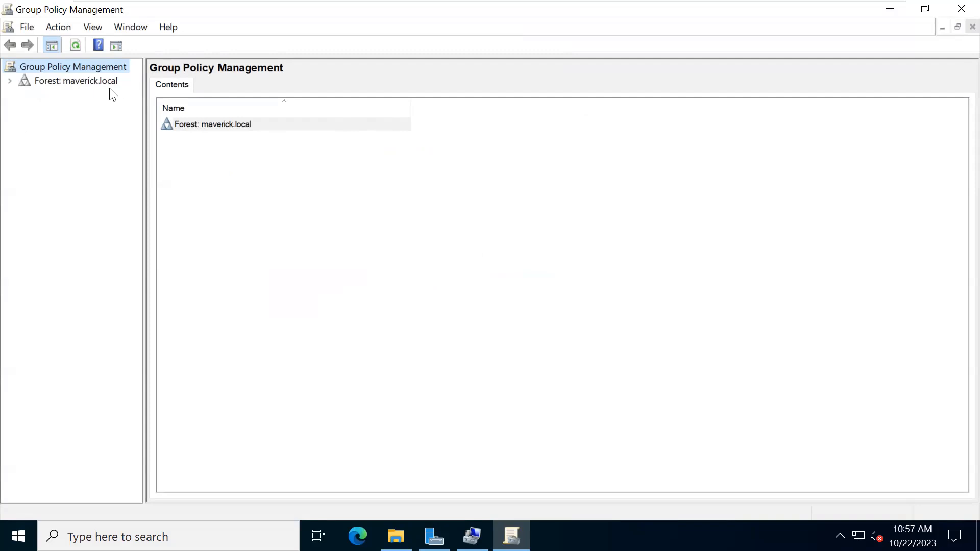
- Expand Forest: maverick.local, Domains and maverick.local to reveal its OUs and containers
{"action": "left_click", "coordinate": [12, 81]}
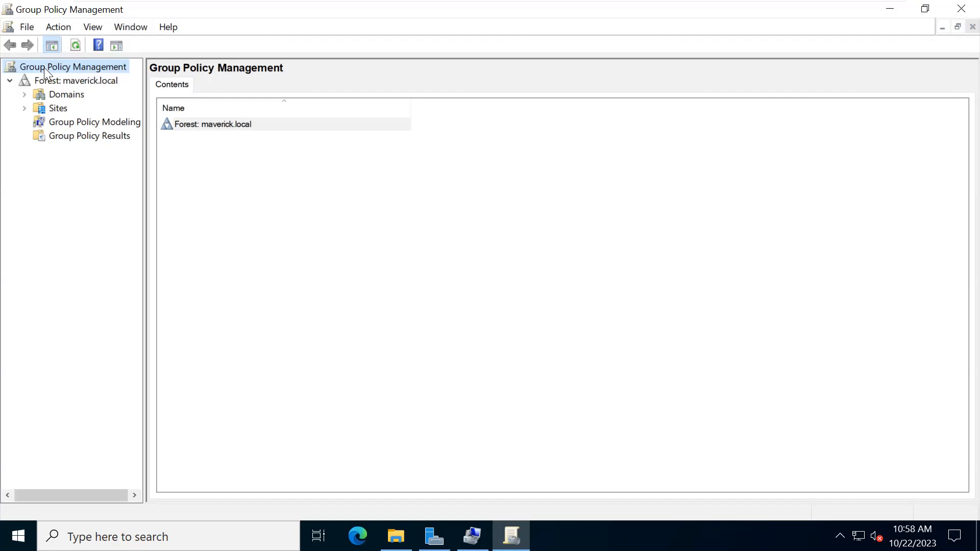
{"action": "left_click", "coordinate": [26, 95]}
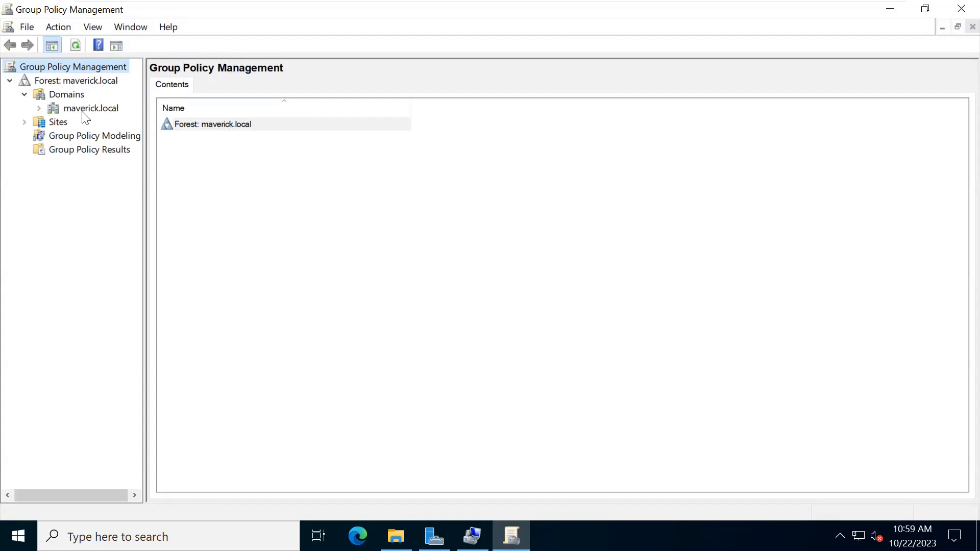
{"action": "left_click", "coordinate": [40, 108]}
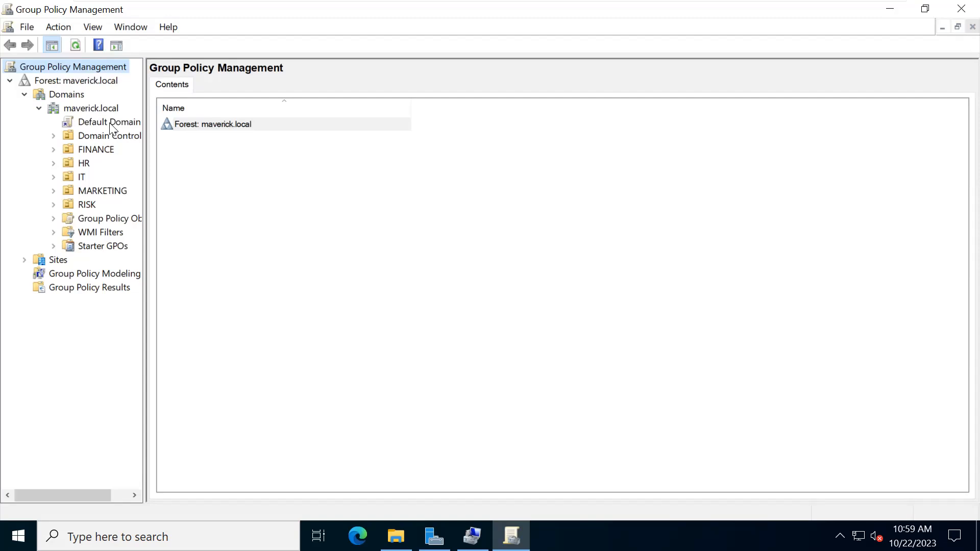
- Expand Domain Controllers, then select and expand the Group Policy Objects container
{"action": "left_click", "coordinate": [54, 135]}
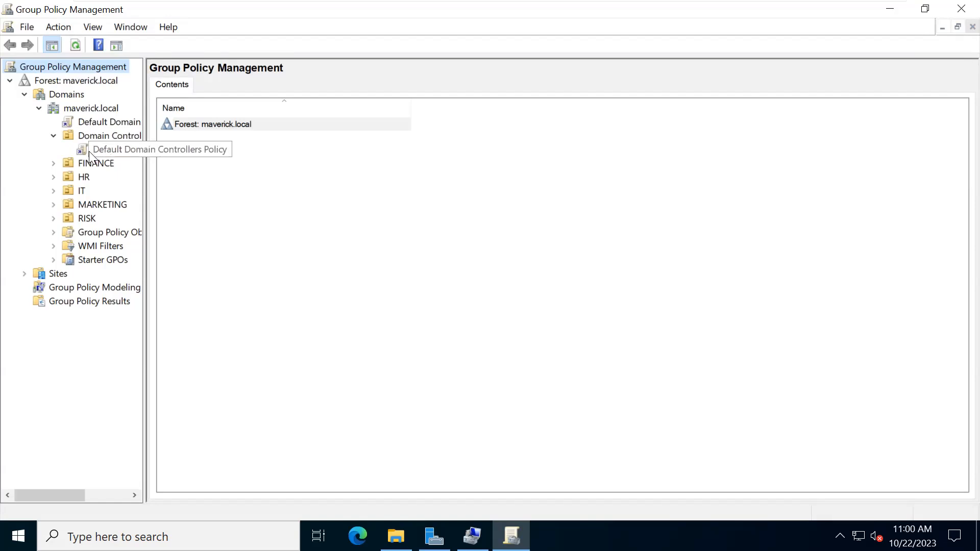
{"action": "left_click", "coordinate": [71, 232]}
{"action": "left_click", "coordinate": [52, 232]}
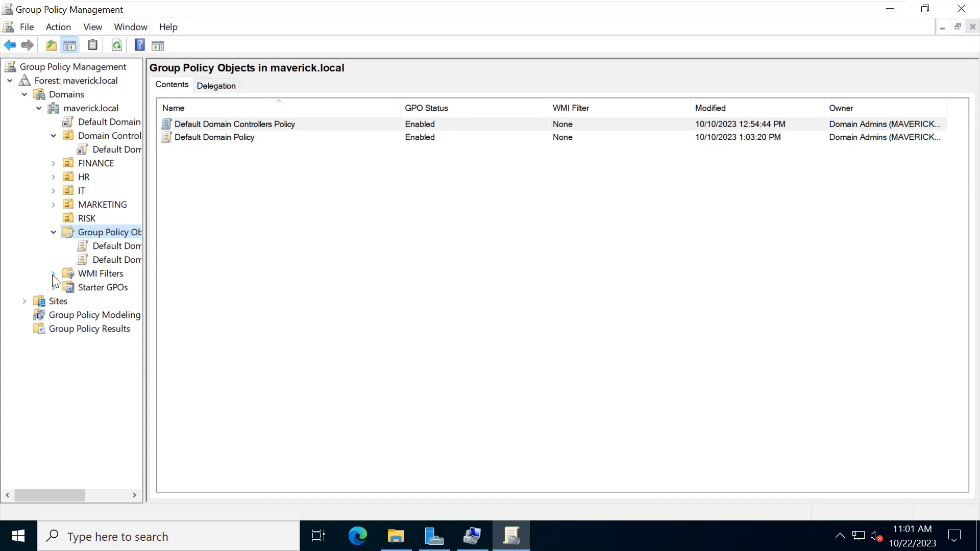
- Create a new GPO named 'Test' under Group Policy Objects
{"action": "right_click", "coordinate": [89, 231]}
{"action": "left_click", "coordinate": [117, 240]}
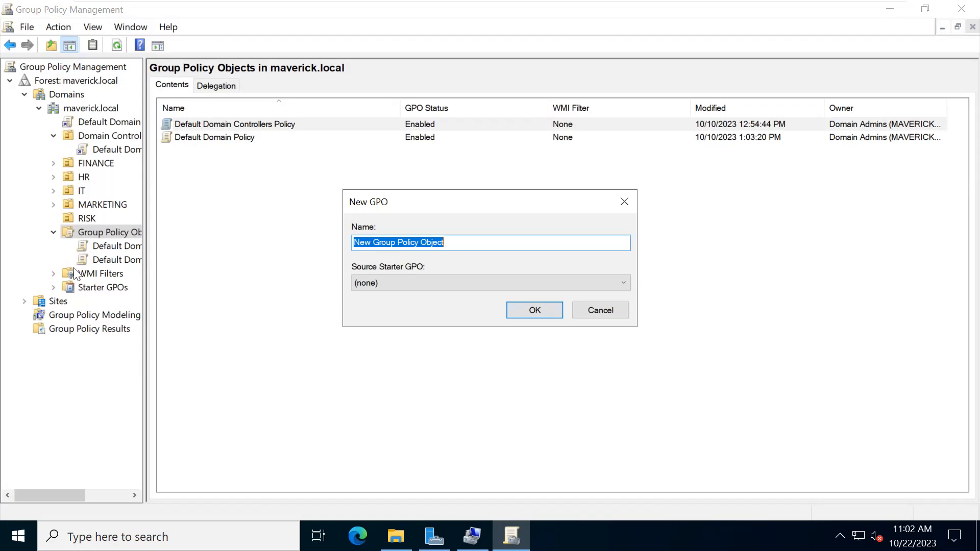
{"action": "type", "text": "Test"}
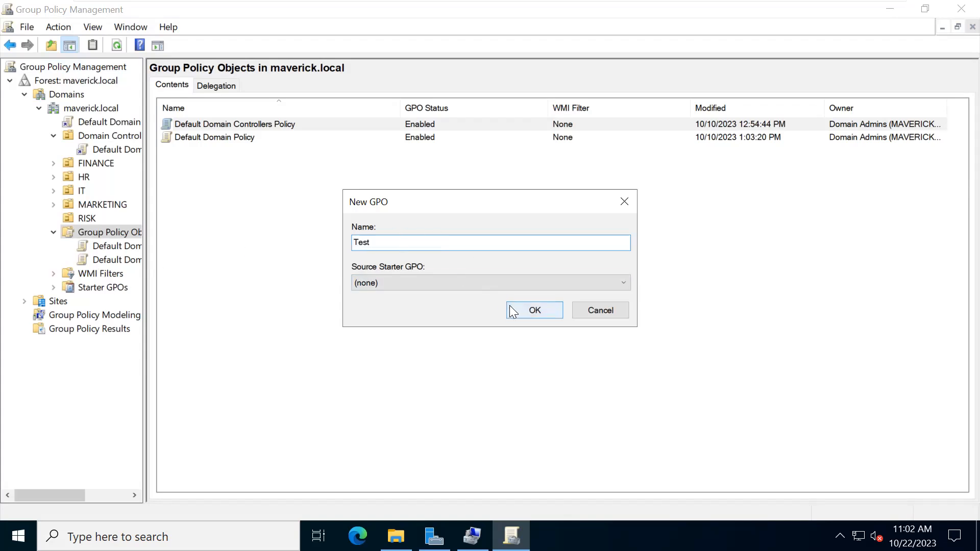
{"action": "left_click", "coordinate": [525, 308]}
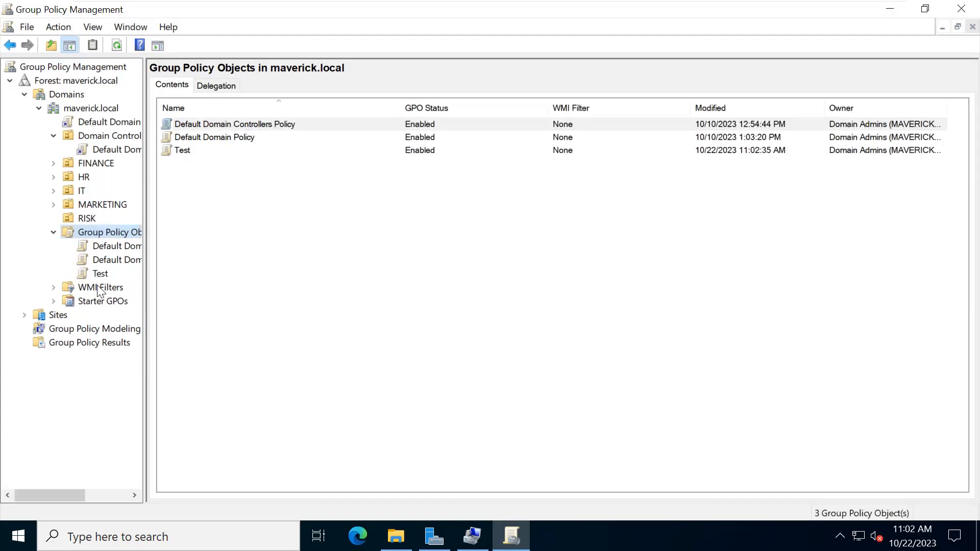
- Select Default Domain Policy and accept making its SYSVOL permissions consistent
{"action": "left_click", "coordinate": [107, 259]}
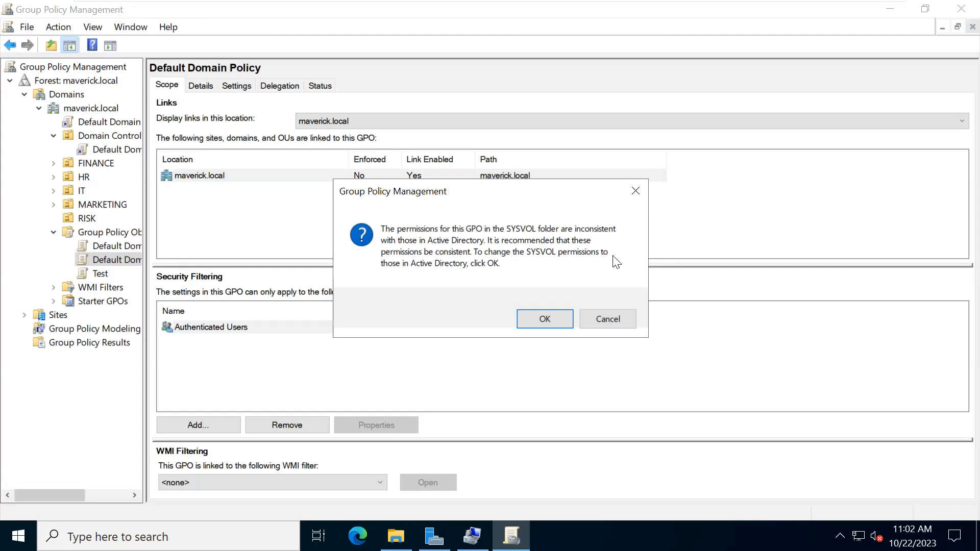
{"action": "left_click", "coordinate": [533, 319]}
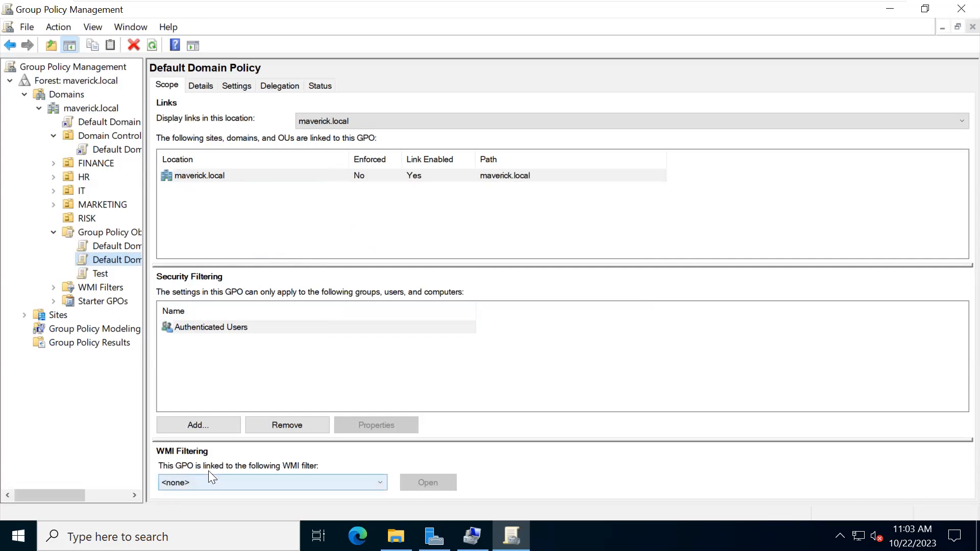
- View the Default Domain Policy's Details, then request its Settings report
{"action": "left_click", "coordinate": [201, 87]}
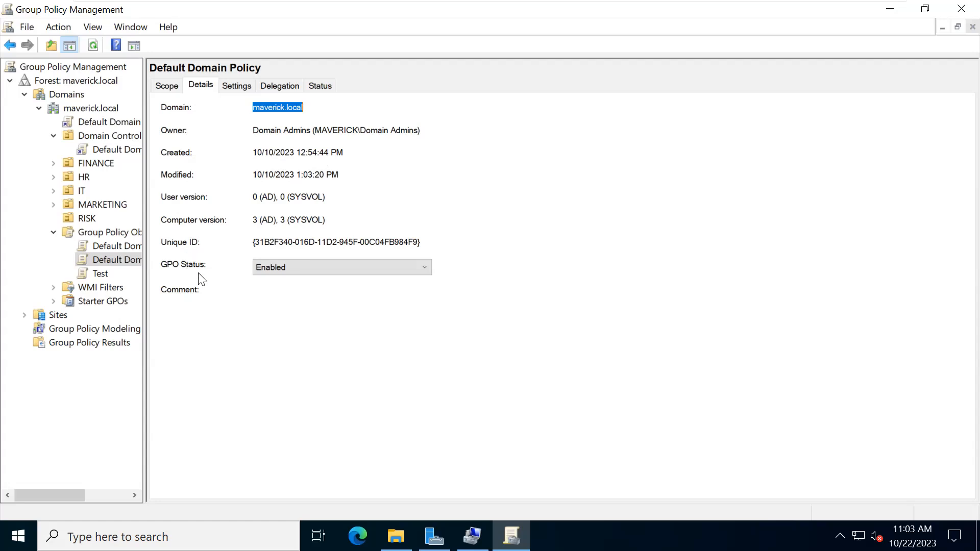
{"action": "left_click", "coordinate": [236, 86]}
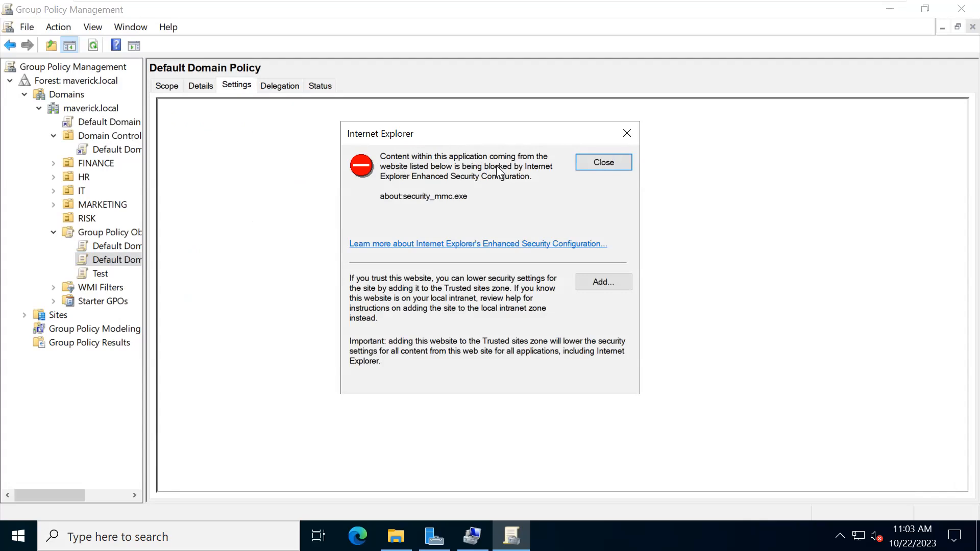
- Add about:security_mmc.exe to Trusted sites so the settings report loads
{"action": "left_click", "coordinate": [599, 283]}
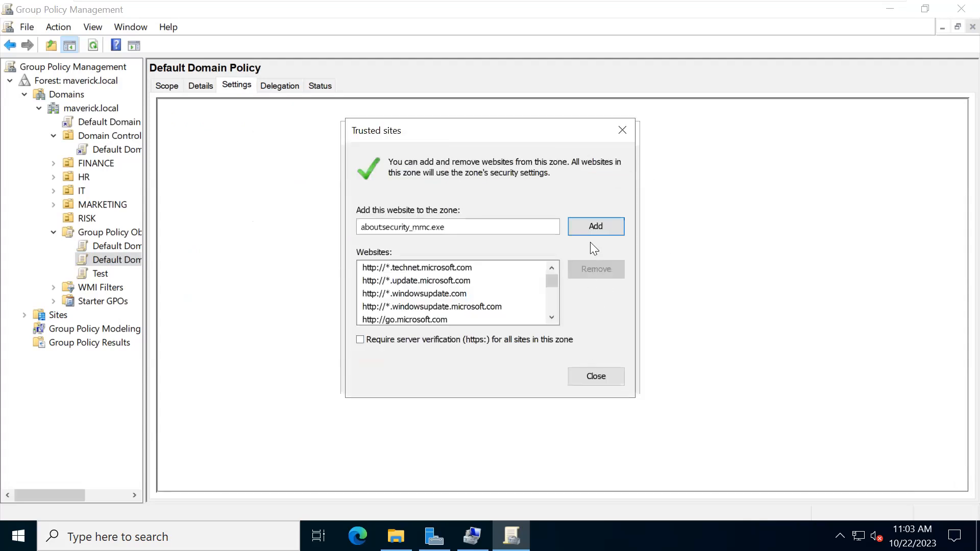
{"action": "left_click", "coordinate": [603, 226]}
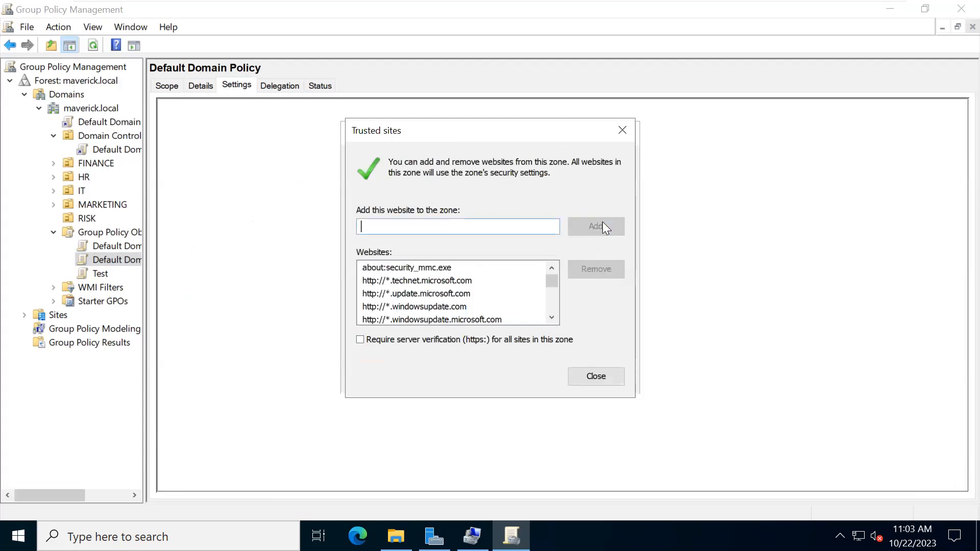
{"action": "left_click", "coordinate": [591, 376]}
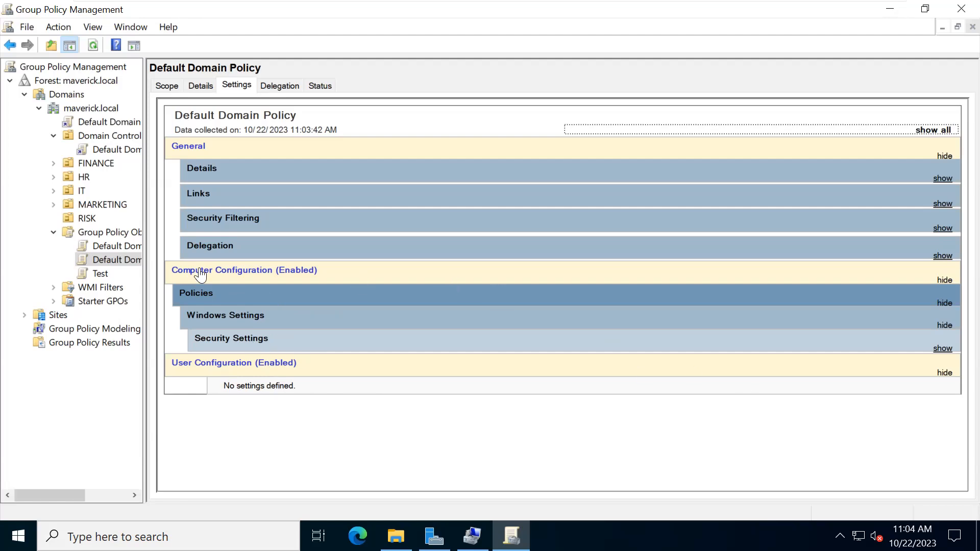
- Expand Security Settings and Password Policy in the report to show 24 remembered, 42-day maximum, 7 characters
{"action": "left_click", "coordinate": [942, 349]}
{"action": "scroll", "coordinate": [583, 378], "scroll_direction": "down", "scroll_amount": 1}
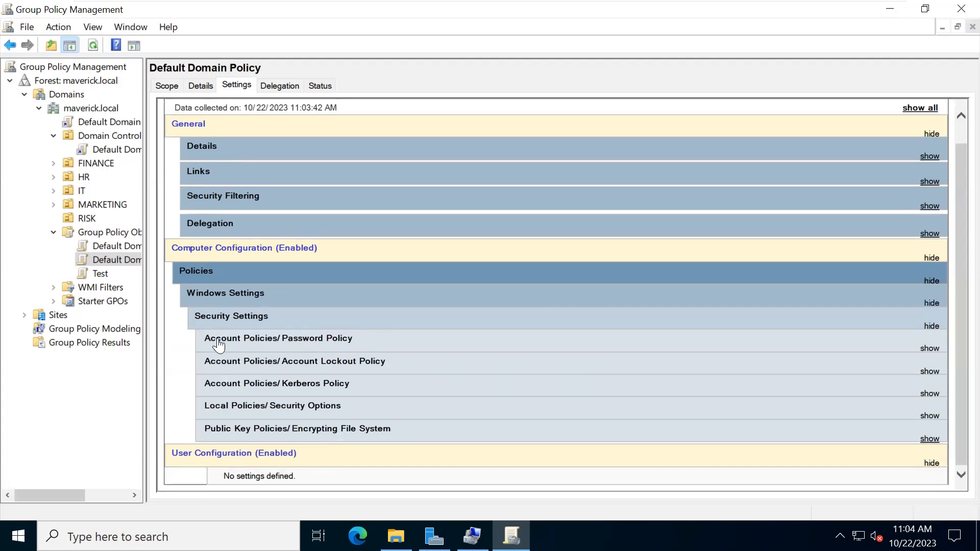
{"action": "left_click", "coordinate": [931, 349]}
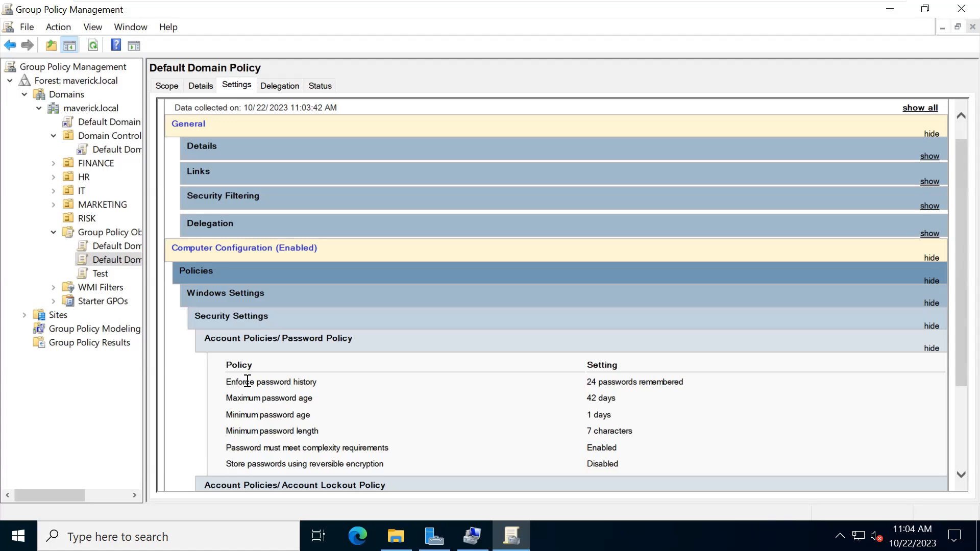
{"action": "mouse_move", "coordinate": [728, 4]}
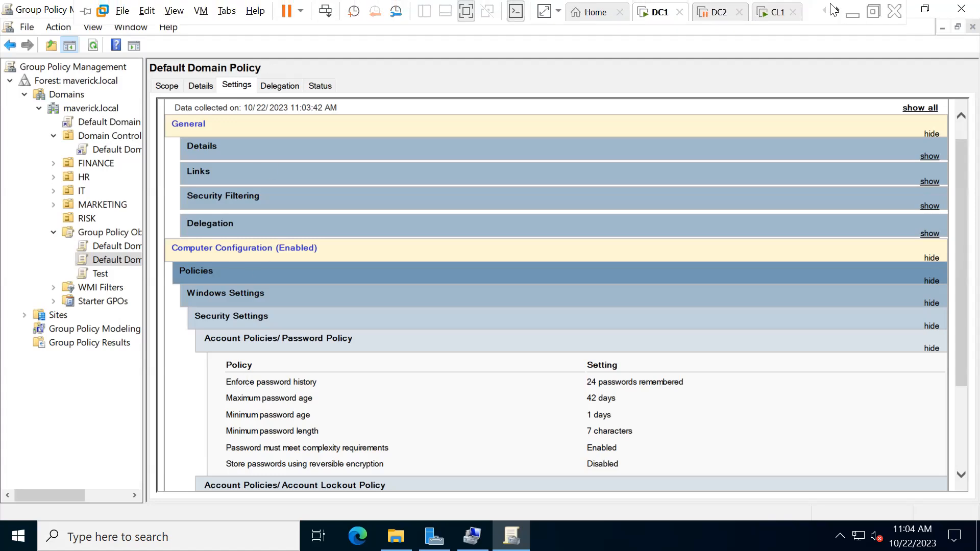
- Exit full screen for the DC1 virtual machine
{"action": "left_click", "coordinate": [871, 14]}
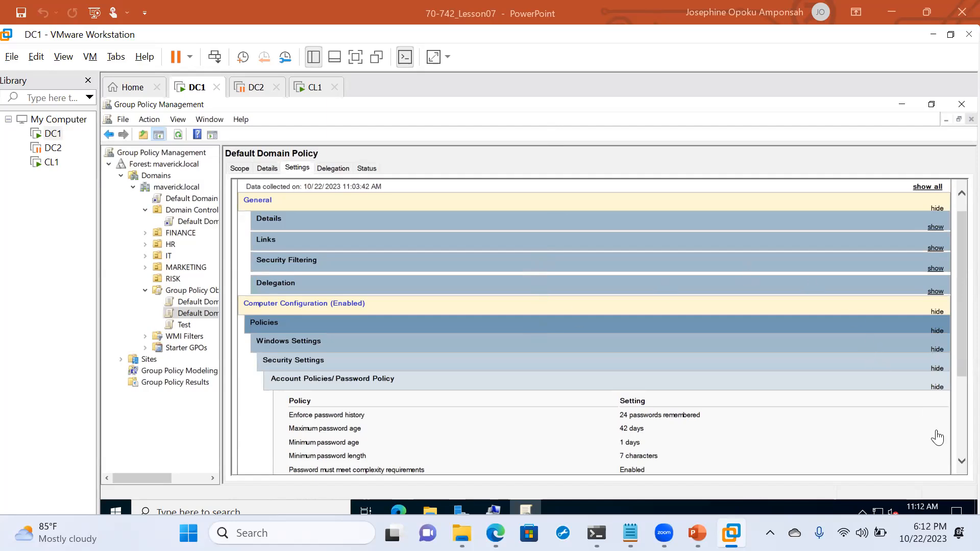
{"action": "left_click", "coordinate": [964, 463]}
{"action": "left_click", "coordinate": [963, 462]}
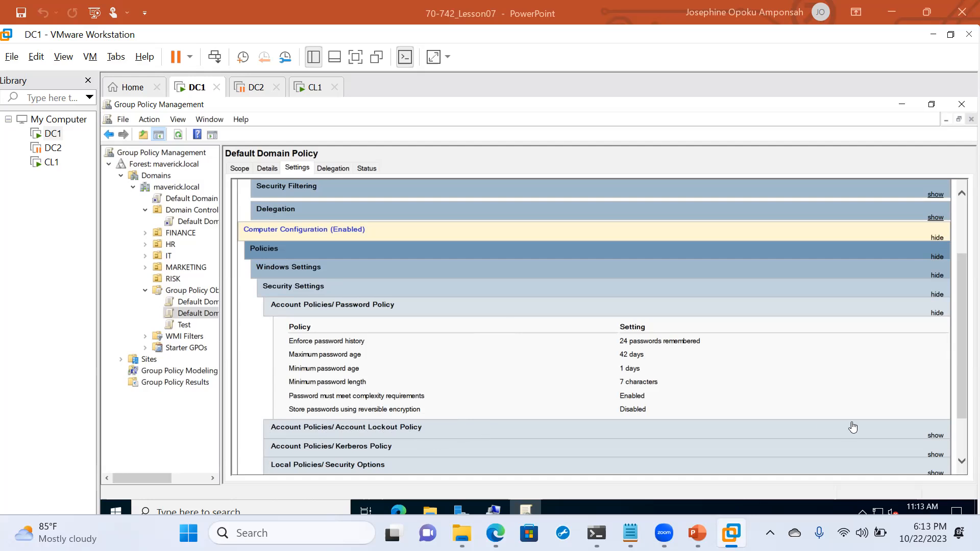
- Show the Account Lockout Policy section, revealing a threshold of 0 invalid logon attempts
{"action": "left_click", "coordinate": [935, 435]}
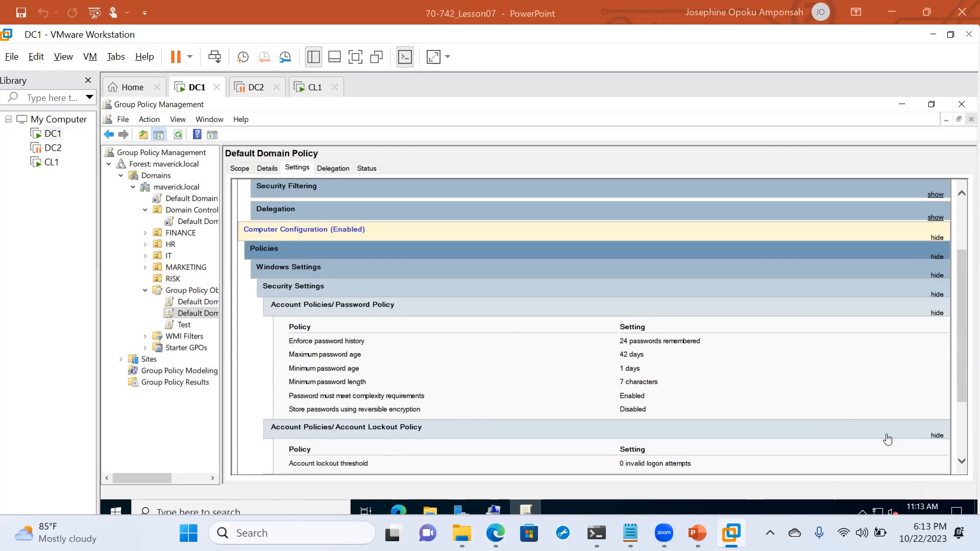
{"action": "scroll", "coordinate": [750, 439], "scroll_direction": "down", "scroll_amount": 2}
{"action": "scroll", "coordinate": [749, 439], "scroll_direction": "down", "scroll_amount": 1}
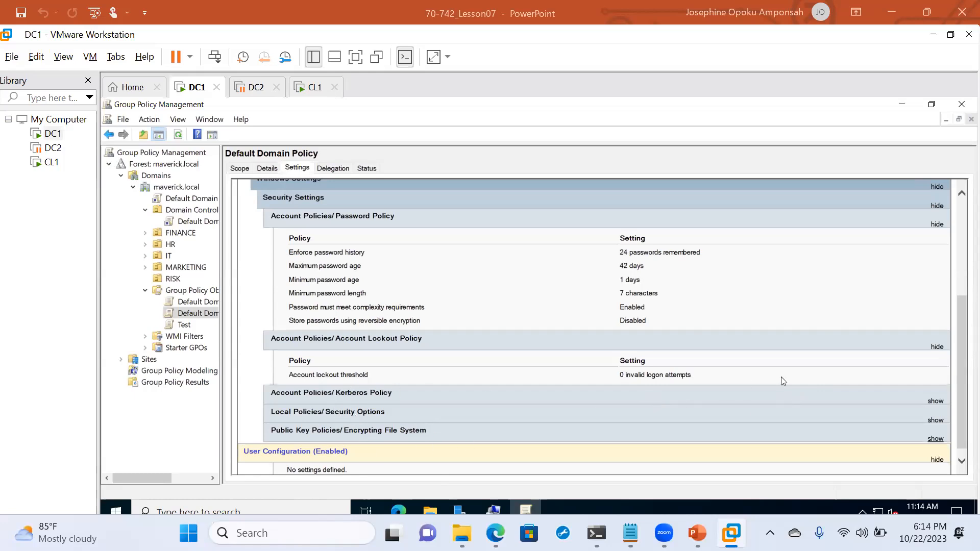
- Show the Kerberos Policy section: 600-minute service tickets, 10-hour user tickets, 7-day renewal
{"action": "left_click", "coordinate": [939, 402]}
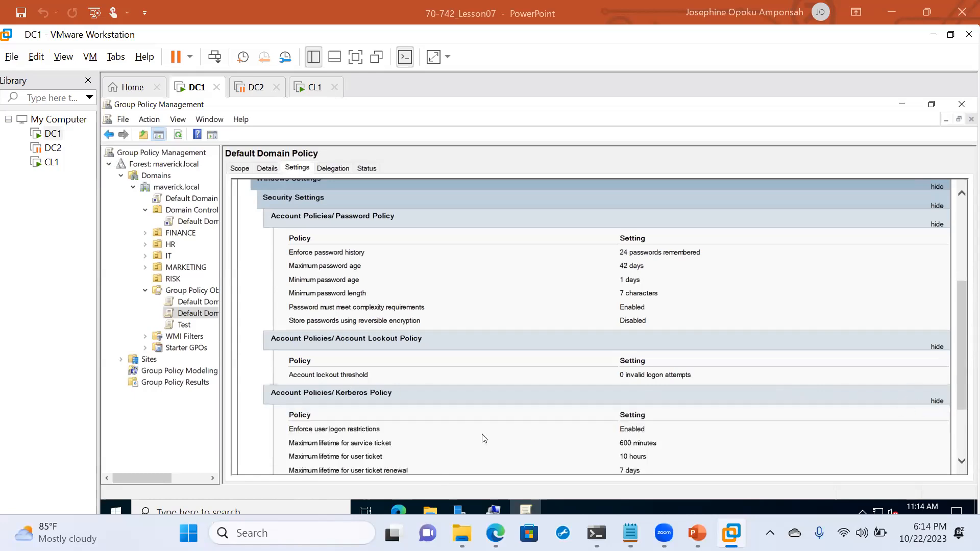
{"action": "scroll", "coordinate": [483, 438], "scroll_direction": "down", "scroll_amount": 3}
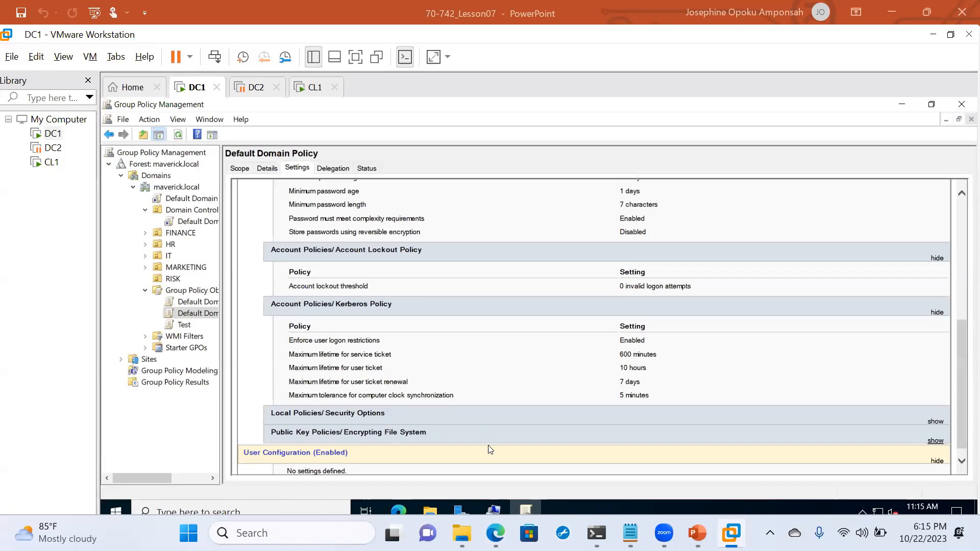
- Expand Security Options, then Network Access and Network Security, to reveal their Enabled/Disabled policies
{"action": "left_click", "coordinate": [934, 422]}
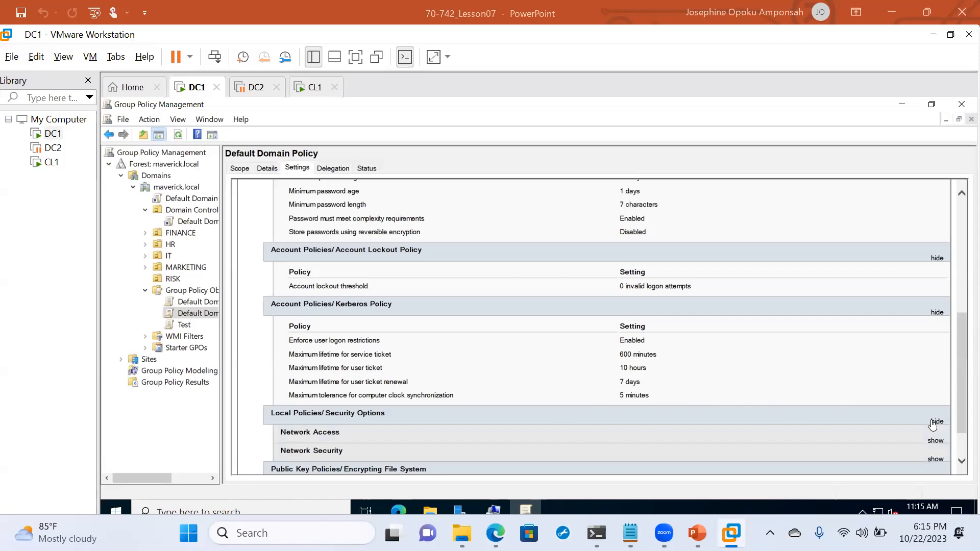
{"action": "scroll", "coordinate": [715, 409], "scroll_direction": "down", "scroll_amount": 2}
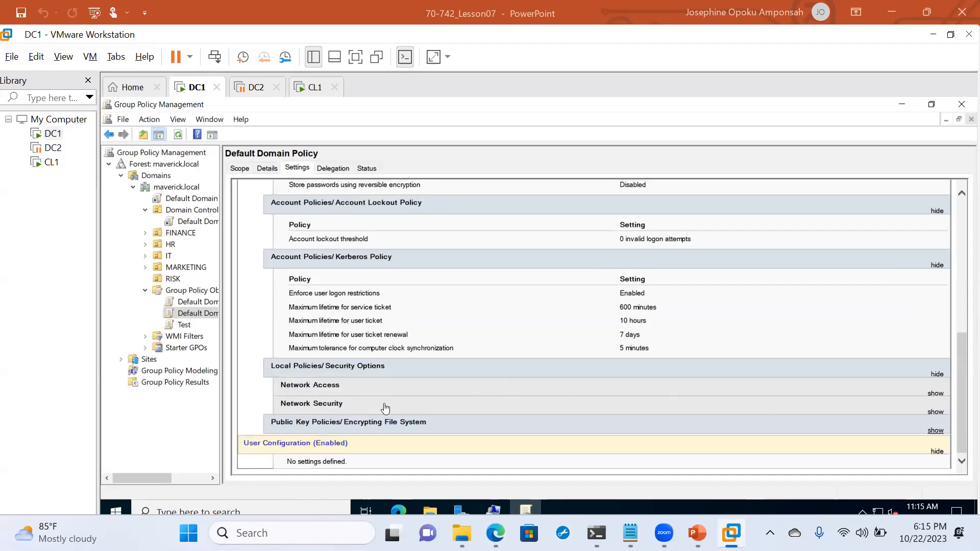
{"action": "left_click", "coordinate": [935, 394]}
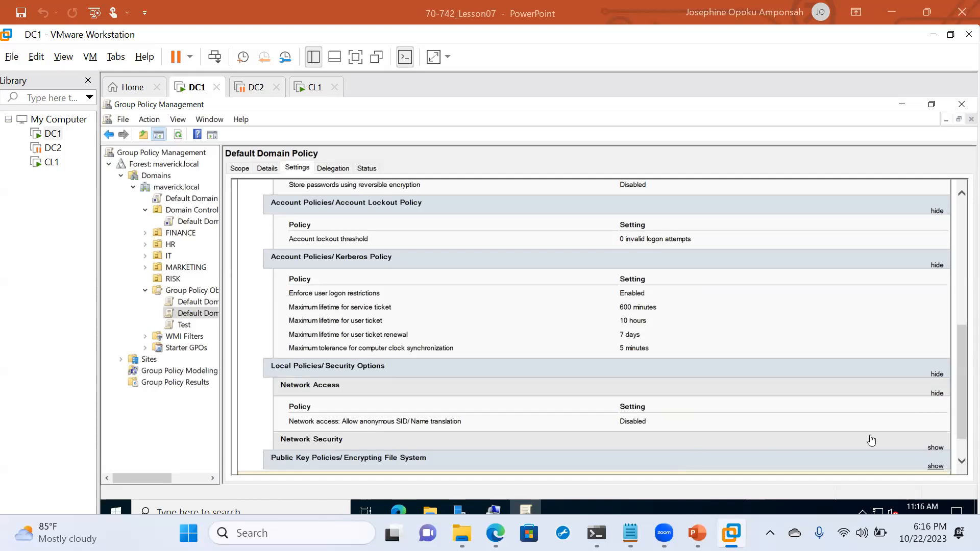
{"action": "left_click", "coordinate": [937, 453]}
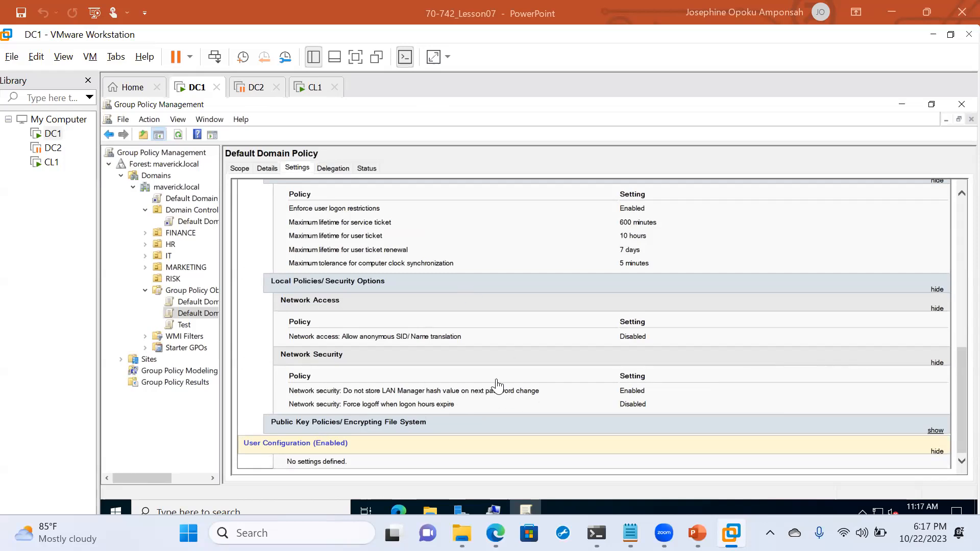
- Select the Test GPO under Group Policy Objects to see its empty settings report
{"action": "scroll", "coordinate": [514, 365], "scroll_direction": "up", "scroll_amount": 3}
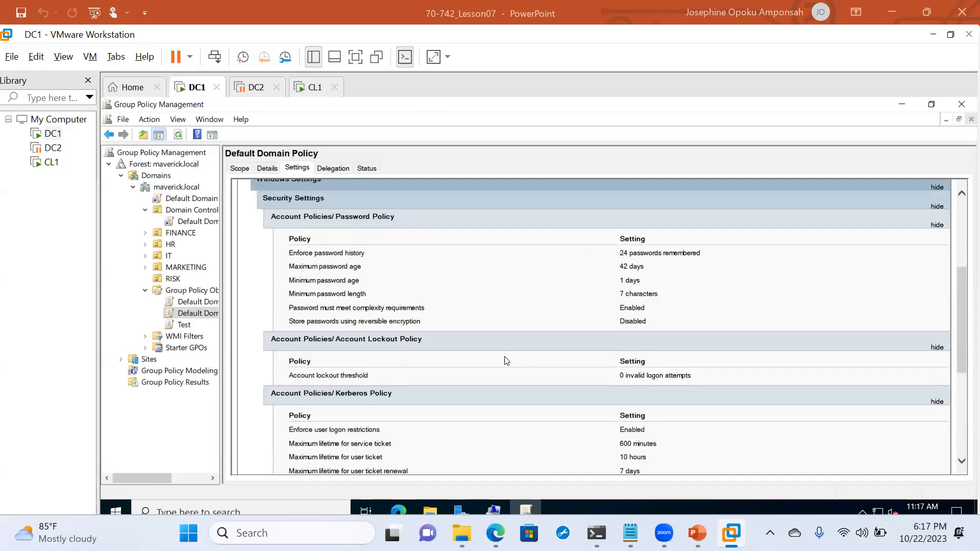
{"action": "scroll", "coordinate": [505, 361], "scroll_direction": "down", "scroll_amount": 3}
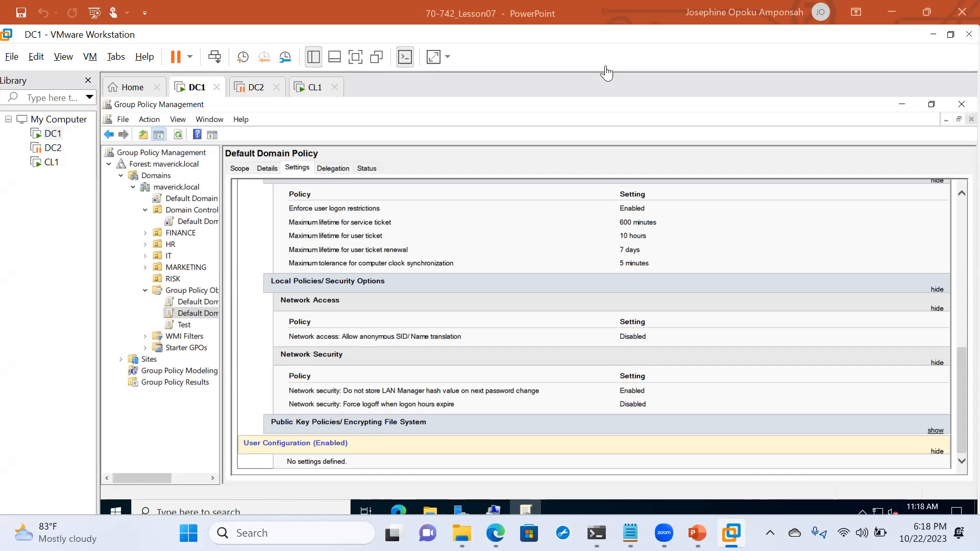
{"action": "left_click", "coordinate": [181, 325]}
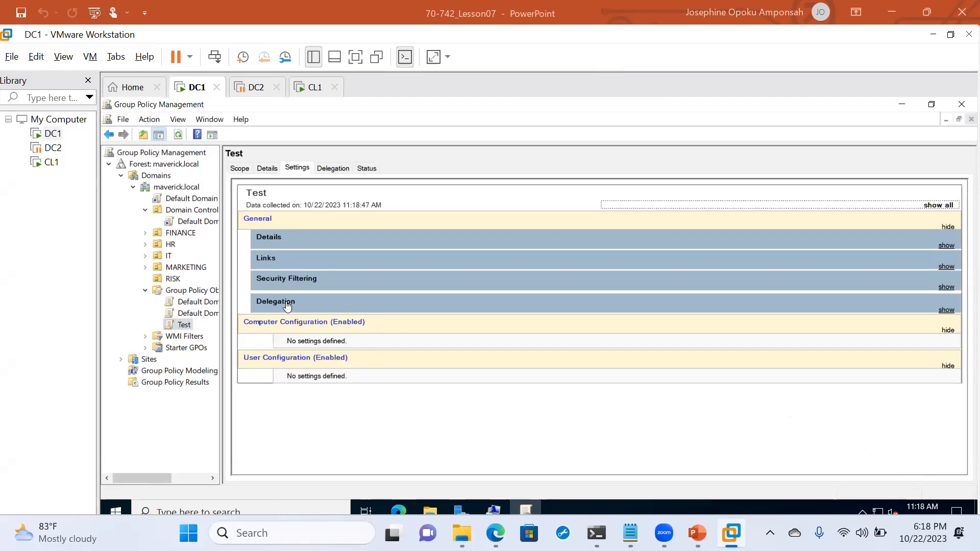
- Show the Test GPO's details: Domain Admins owner, created 10/22/2023, status Enabled
{"action": "left_click", "coordinate": [266, 170]}
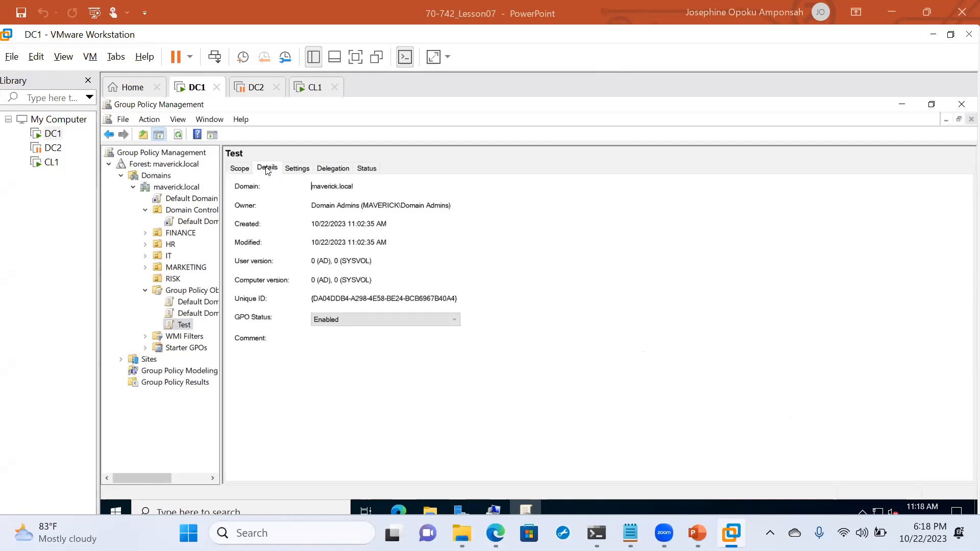
- Check the Test GPO's scope: no links, Authenticated Users filtering, no WMI filter
{"action": "left_click", "coordinate": [239, 169]}
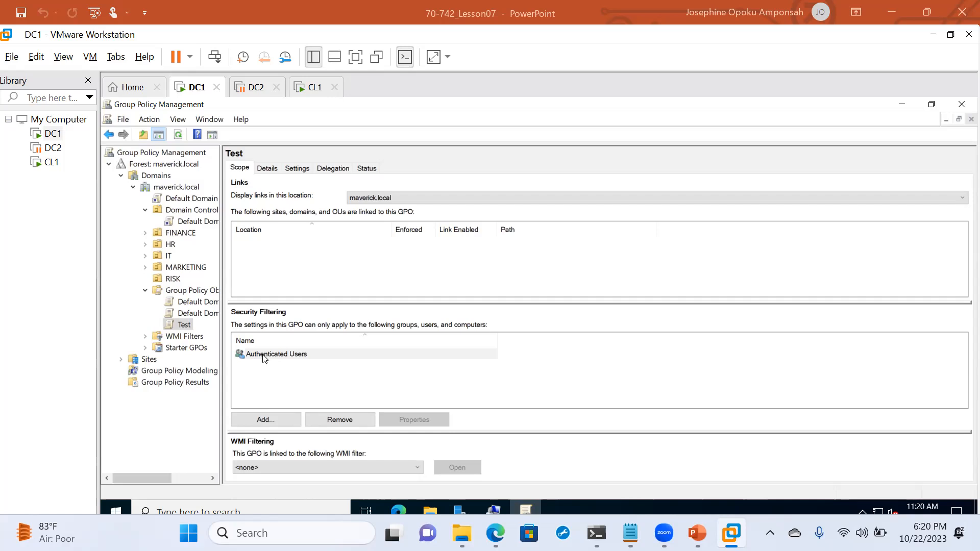
- Edit the Test GPO and expand Computer Configuration > Policies > Windows Settings > Security Settings
{"action": "right_click", "coordinate": [173, 327]}
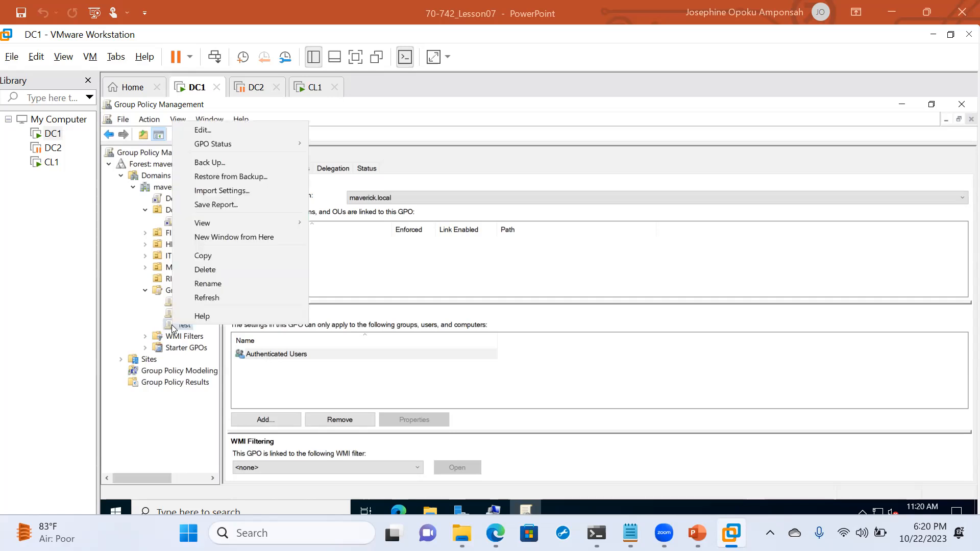
{"action": "left_click", "coordinate": [212, 130]}
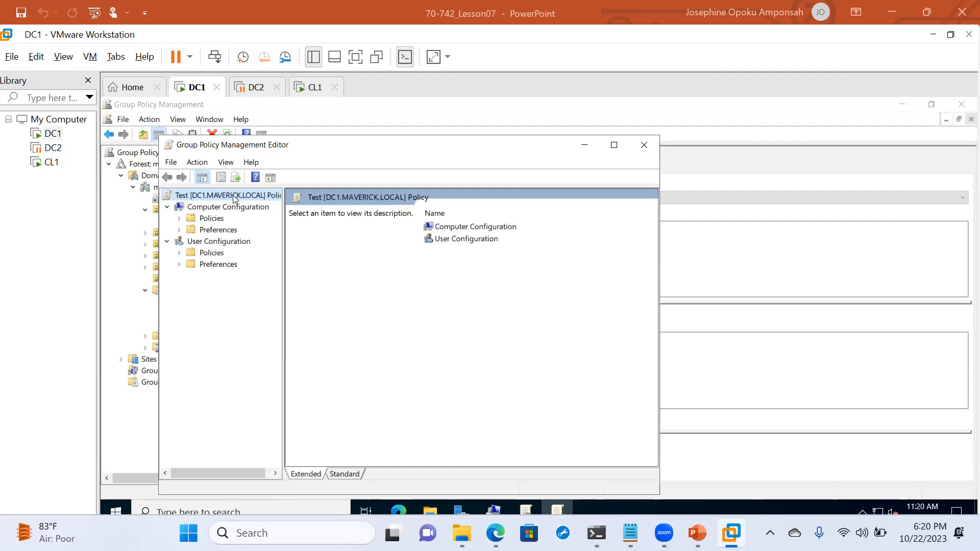
{"action": "left_click", "coordinate": [179, 219]}
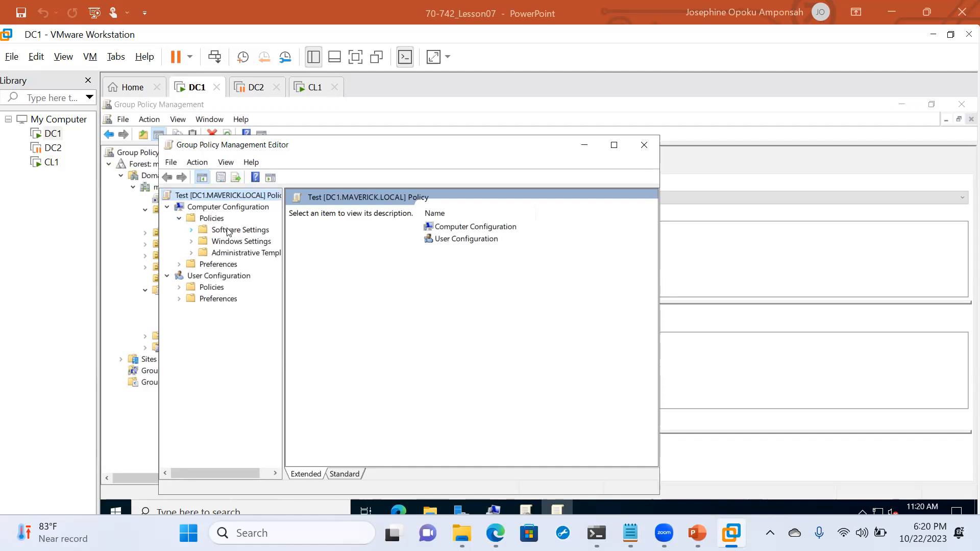
{"action": "left_click", "coordinate": [192, 231]}
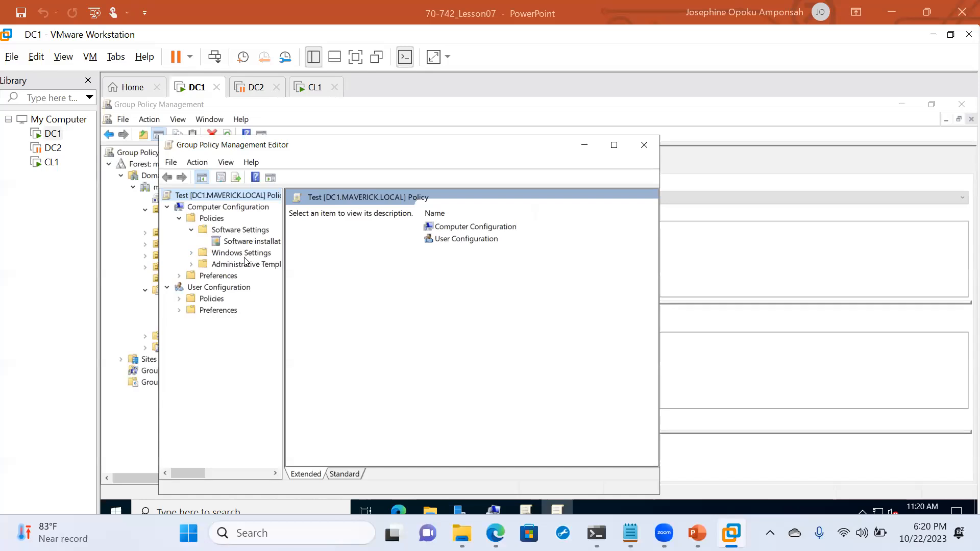
{"action": "left_click", "coordinate": [191, 254]}
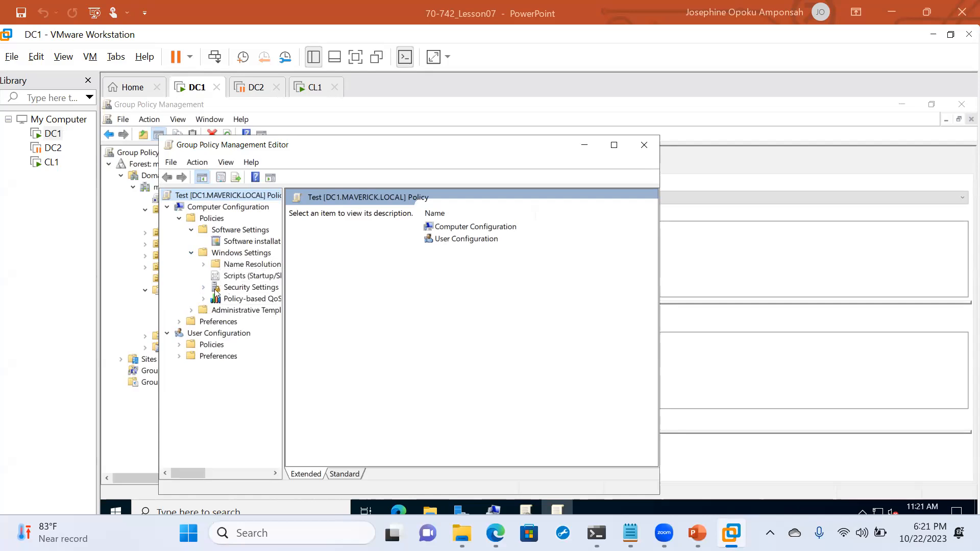
{"action": "left_click", "coordinate": [203, 288]}
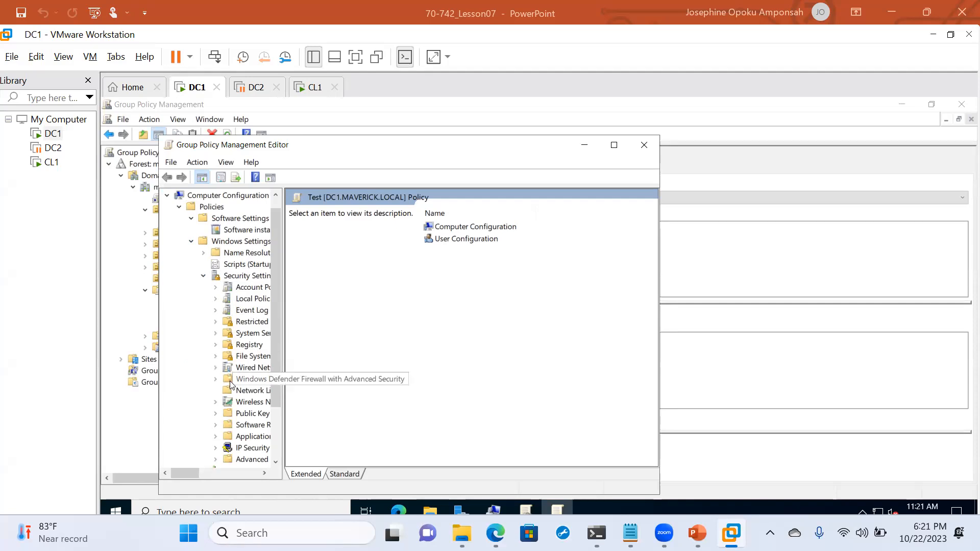
{"action": "scroll", "coordinate": [230, 384], "scroll_direction": "right", "scroll_amount": 1}
{"action": "scroll", "coordinate": [225, 384], "scroll_direction": "right", "scroll_amount": 1}
{"action": "scroll", "coordinate": [225, 384], "scroll_direction": "right", "scroll_amount": 2}
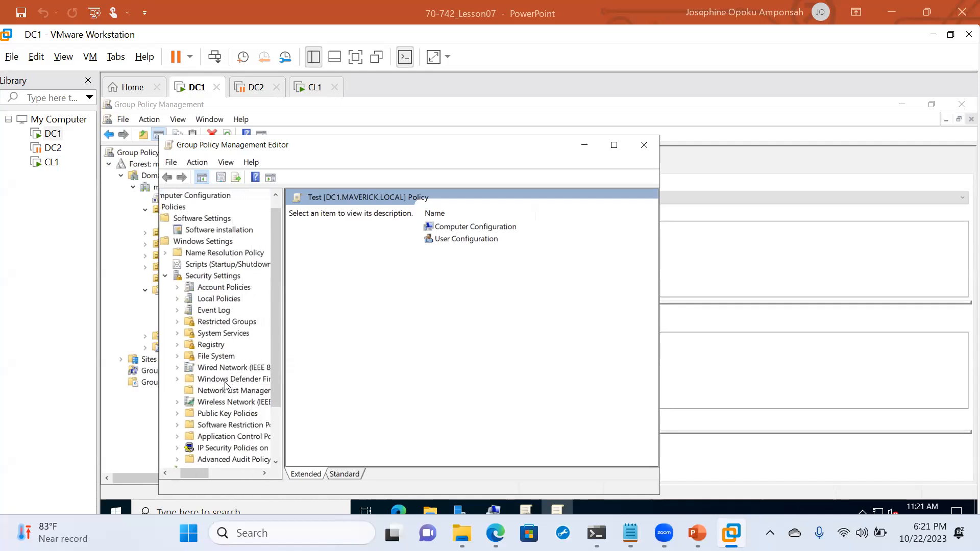
- Open Local Policies > Security Options and locate the Interactive logon message title and text policies
{"action": "left_click", "coordinate": [177, 300]}
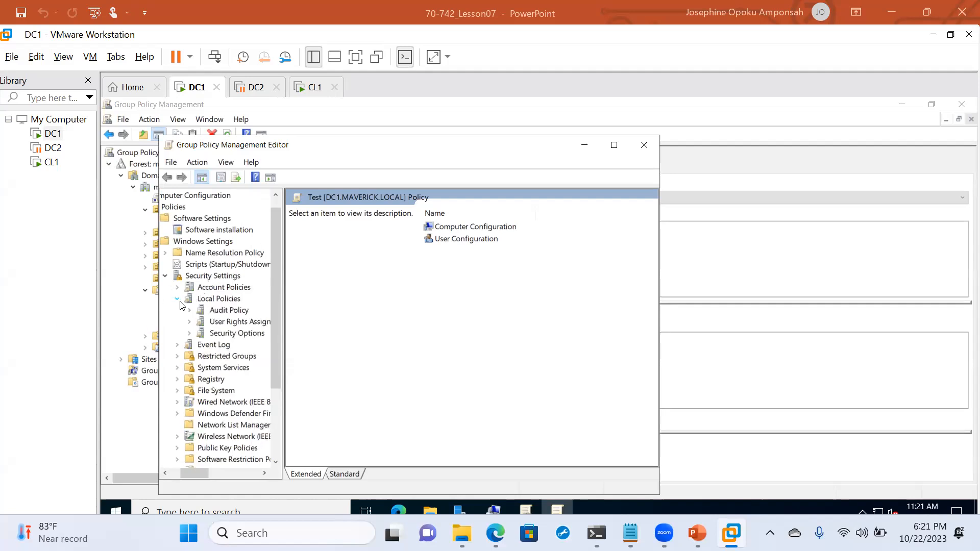
{"action": "left_click", "coordinate": [206, 333]}
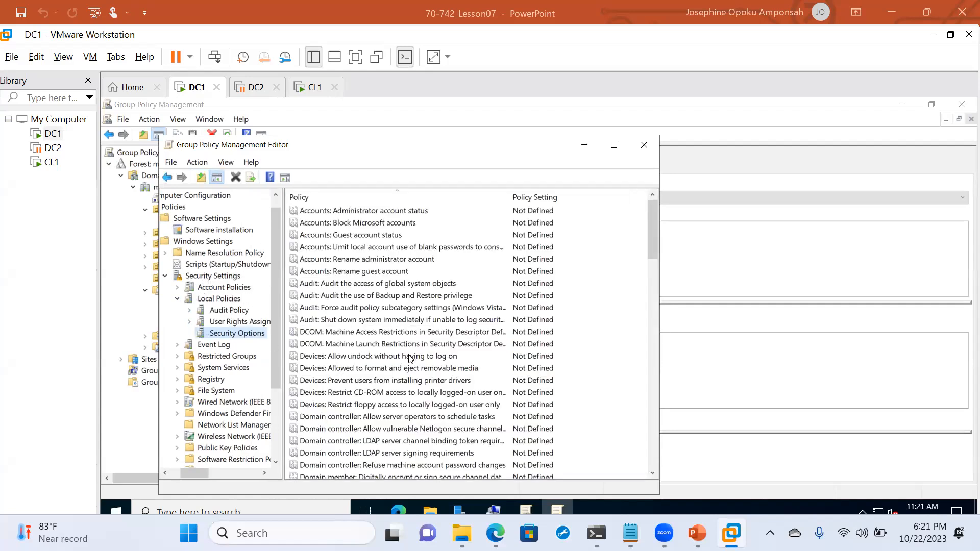
{"action": "scroll", "coordinate": [411, 357], "scroll_direction": "down", "scroll_amount": 8}
{"action": "scroll", "coordinate": [411, 357], "scroll_direction": "down", "scroll_amount": 4}
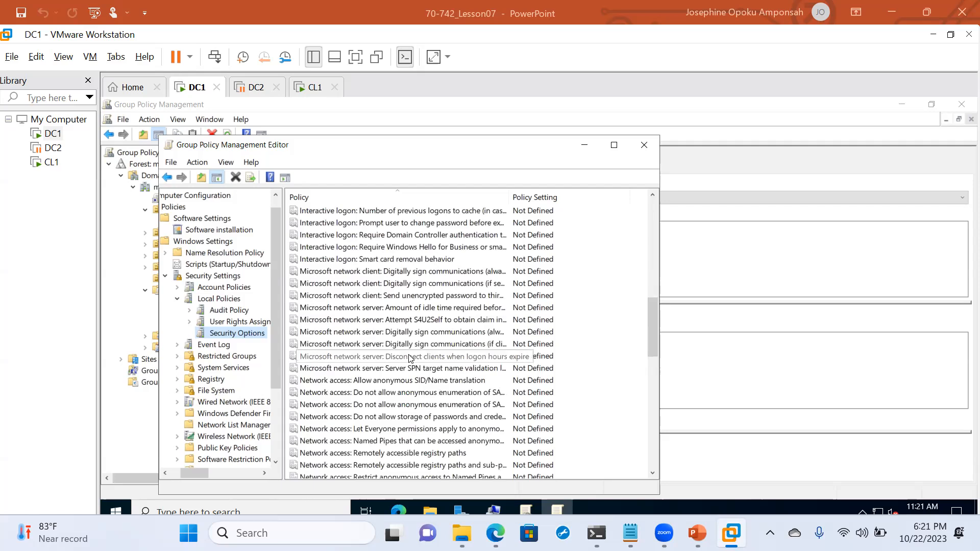
{"action": "scroll", "coordinate": [411, 358], "scroll_direction": "up", "scroll_amount": 1}
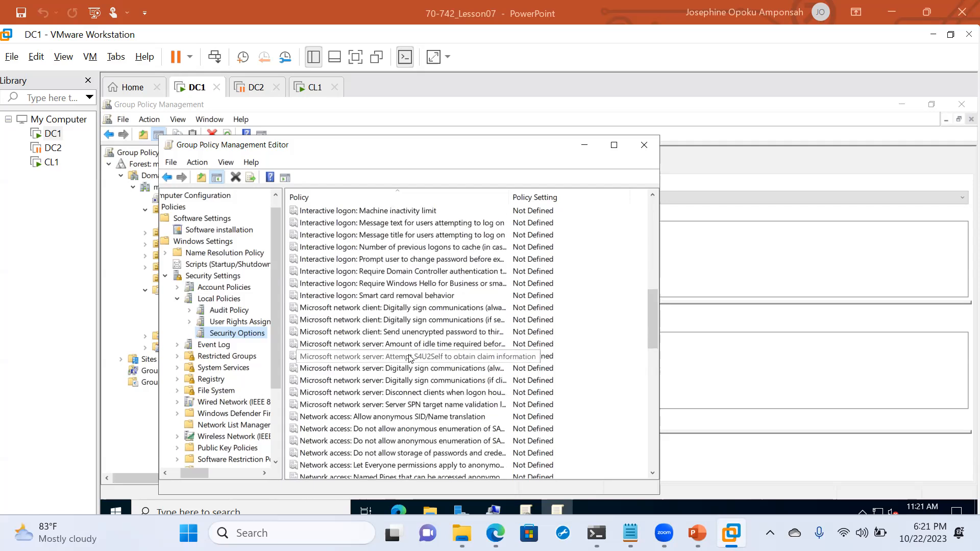
{"action": "scroll", "coordinate": [411, 358], "scroll_direction": "up", "scroll_amount": 5}
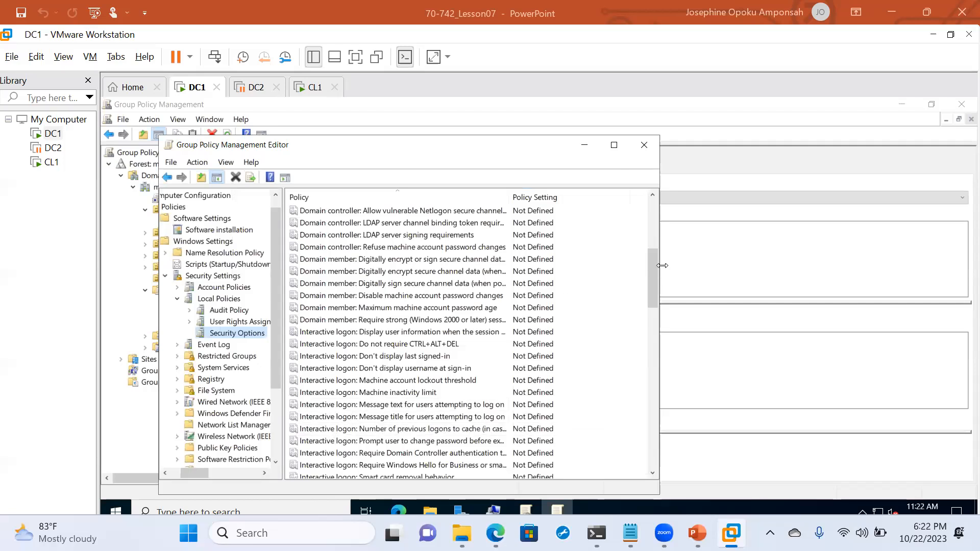
{"action": "left_click_drag", "start_coordinate": [654, 271], "coordinate": [654, 292]}
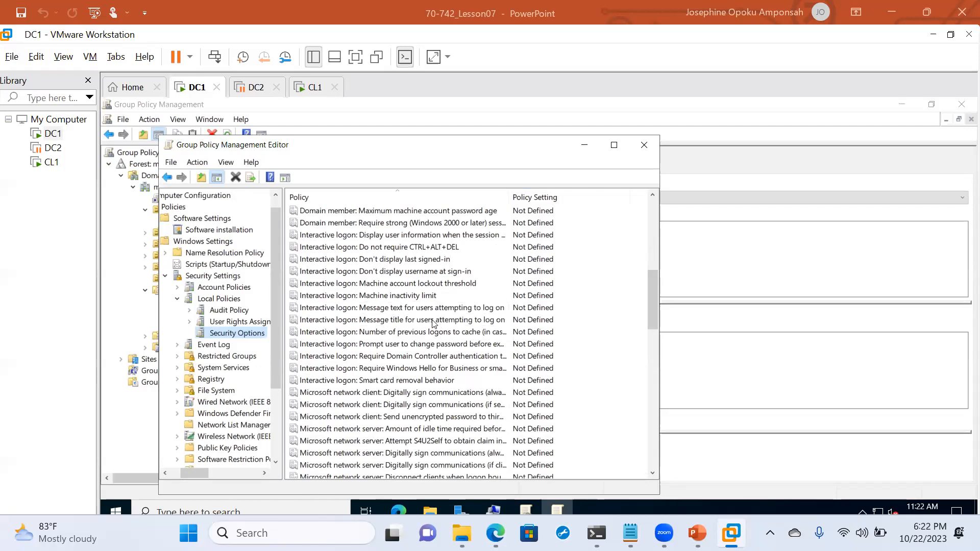
- Define the Interactive logon message title as 'PLEASE READ THE POLICY BEFORE YOU SIGN IN'
{"action": "double_click", "coordinate": [382, 325]}
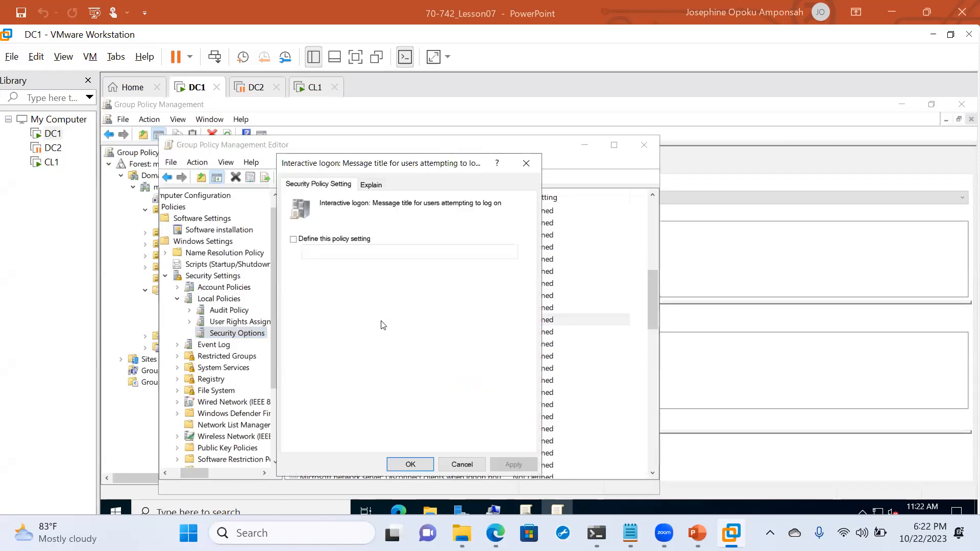
{"action": "left_click", "coordinate": [293, 240]}
{"action": "left_click", "coordinate": [322, 251]}
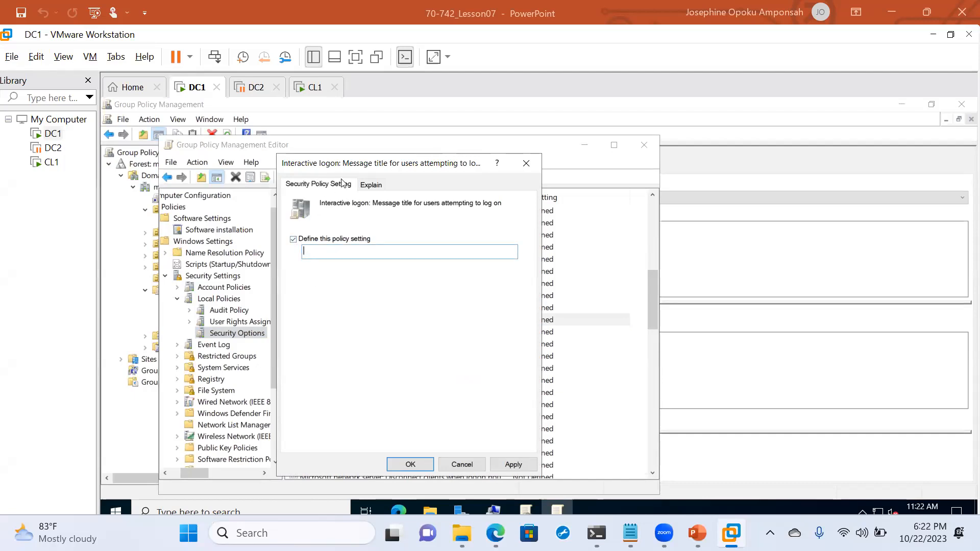
{"action": "left_click", "coordinate": [369, 185]}
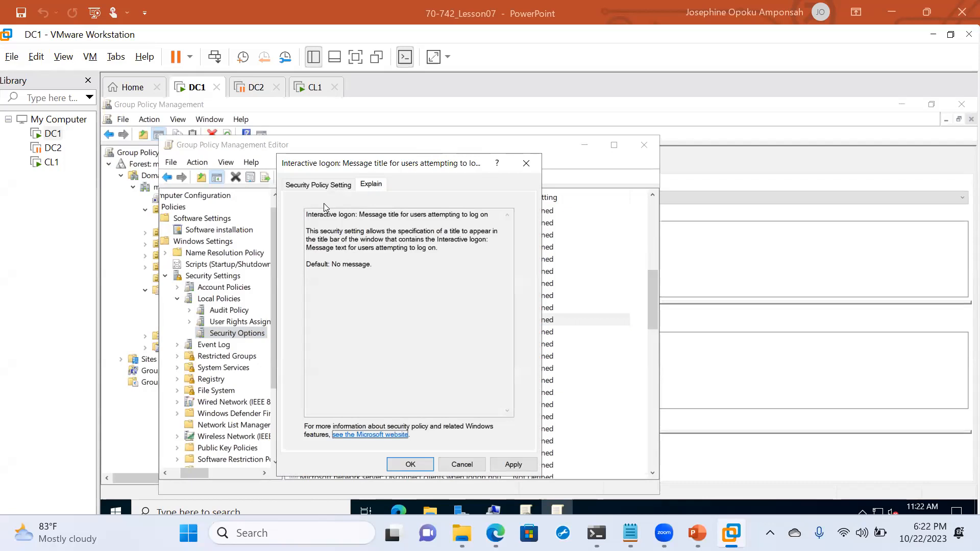
{"action": "left_click", "coordinate": [320, 186]}
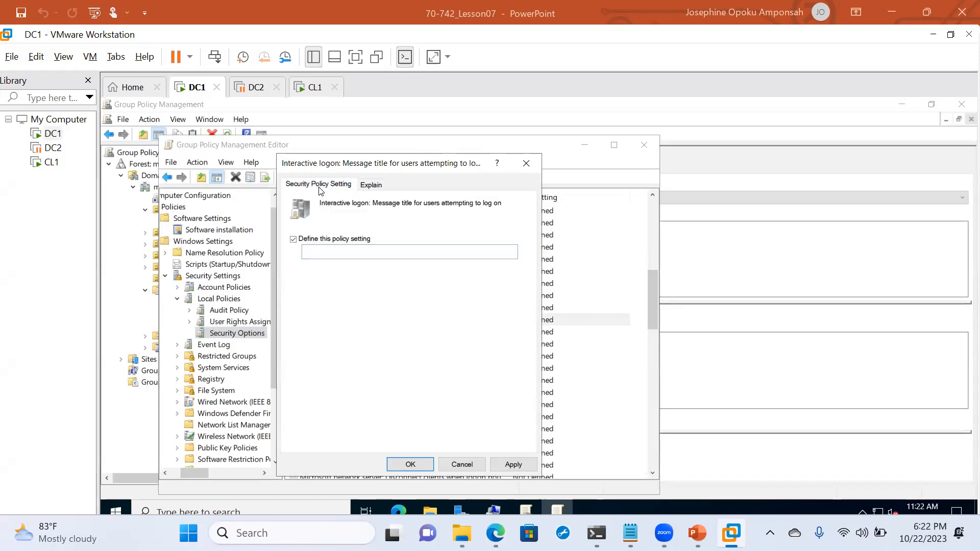
{"action": "left_click", "coordinate": [325, 251]}
{"action": "type", "text": "WE"}
{"action": "key", "text": "BackSpace"}
{"action": "key", "text": "BackSpace"}
{"action": "type", "text": "PLEASE READ THE POLICY "}
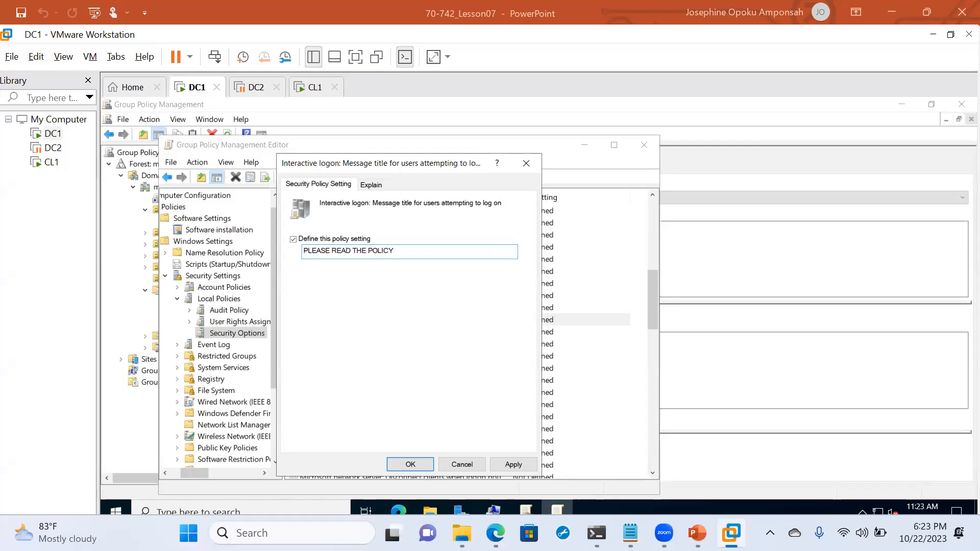
{"action": "type", "text": "BEFORE YOU SIGN IN"}
{"action": "left_click", "coordinate": [418, 469]}
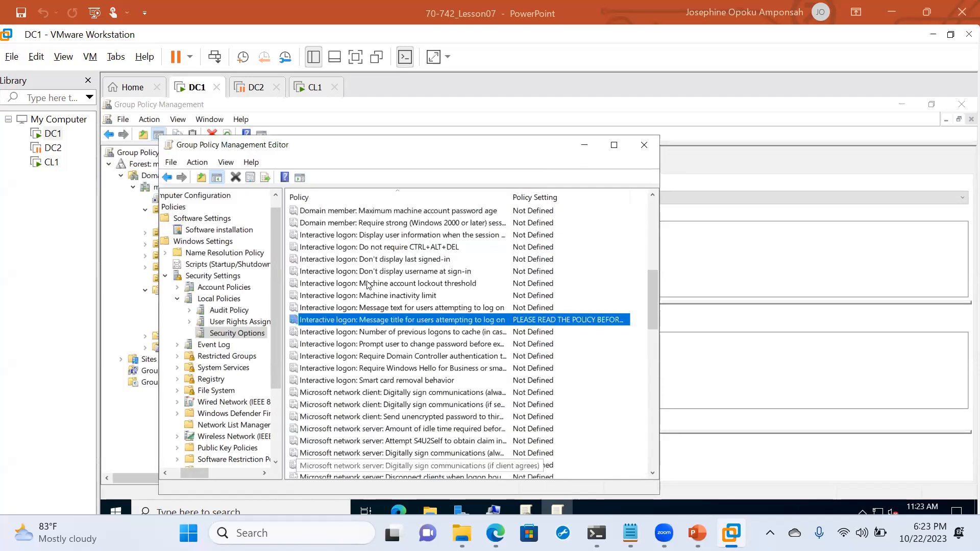
- Define the logon message text, beginning 'Access to this system is restricted to Maverick Users Only.'
{"action": "double_click", "coordinate": [363, 308]}
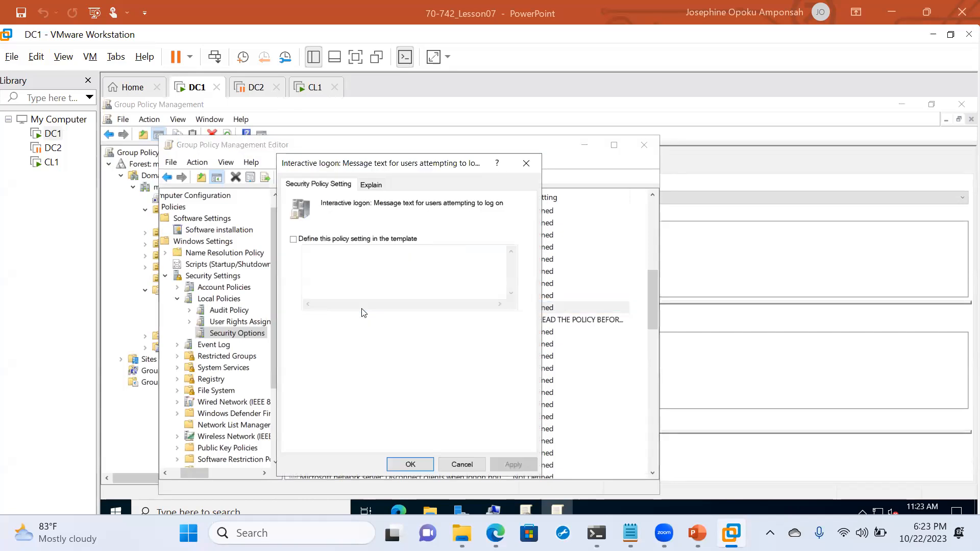
{"action": "left_click", "coordinate": [294, 240]}
{"action": "left_click", "coordinate": [310, 253]}
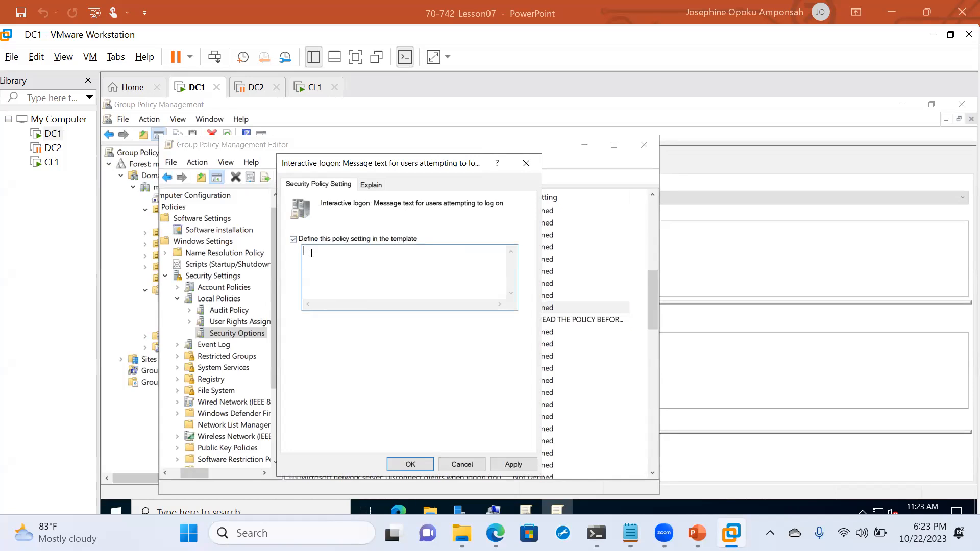
{"action": "type", "text": "Access to this system is restricted to "}
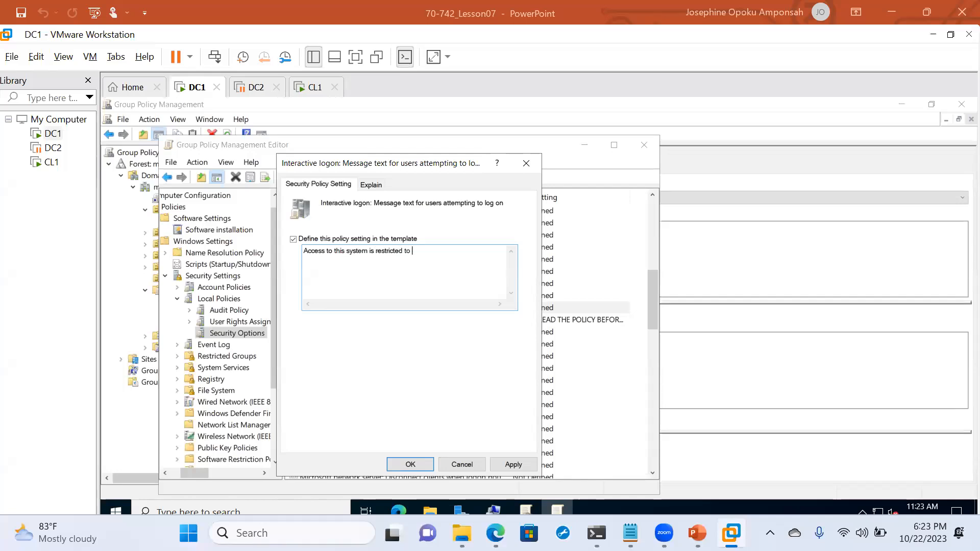
{"action": "type", "text": "organiza"}
{"action": "key", "text": "BackSpace"}
{"action": "key", "text": "BackSpace"}
{"action": "key", "text": "BackSpace"}
{"action": "key", "text": "BackSpace"}
{"action": "key", "text": "BackSpace"}
{"action": "key", "text": "BackSpace"}
{"action": "key", "text": "BackSpace"}
{"action": "key", "text": "BackSpace"}
{"action": "key", "text": "BackSpace"}
{"action": "type", "text": "Maverick Users Only."}
- Add 'No Social Media On our Network.', the monitoring notice and login acceptance line, then save
{"action": "key", "text": "Return"}
{"action": "type", "text": "No Social"}
{"action": "type", "text": " Meida"}
{"action": "key", "text": "BackSpace"}
{"action": "key", "text": "BackSpace"}
{"action": "key", "text": "BackSpace"}
{"action": "type", "text": "dia On our Ne"}
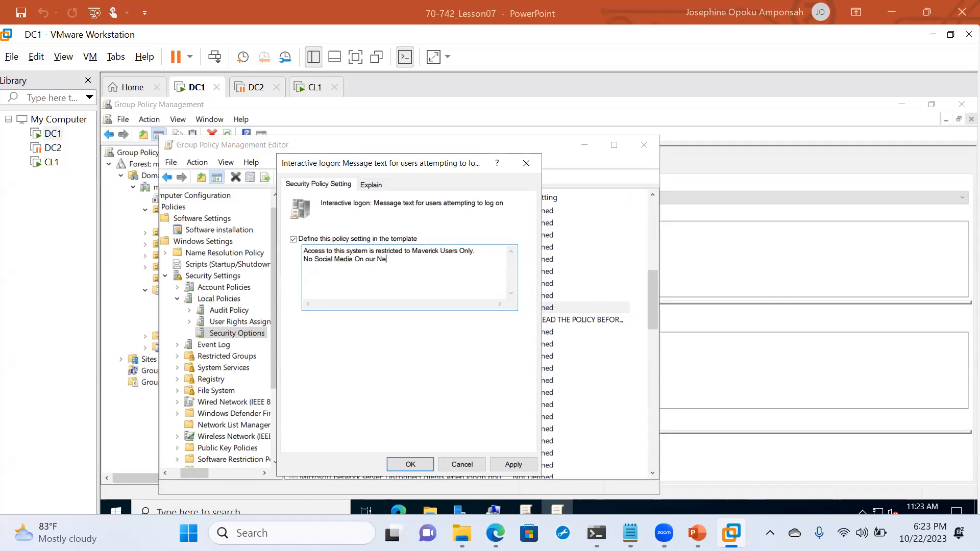
{"action": "type", "text": "twork."}
{"action": "key", "text": "Return"}
{"action": "type", "text": "All user activities ar"}
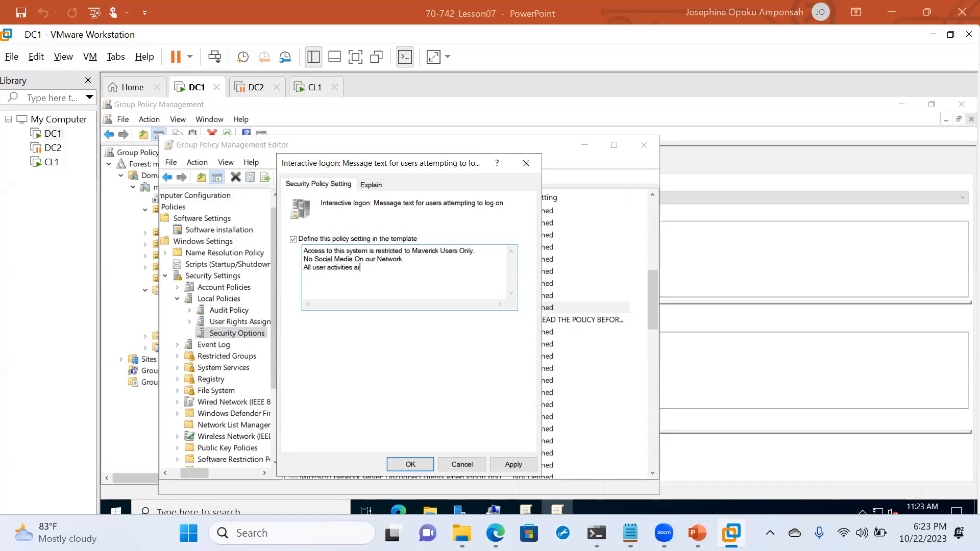
{"action": "type", "text": "e monitored"}
{"action": "type", "text": "By"}
{"action": "type", "text": " clicking "}
{"action": "type", "text": "Login "}
{"action": "type", "text": "you ac"}
{"action": "type", "text": "knowledg"}
{"action": "type", "text": "e th"}
{"action": "type", "text": "at you"}
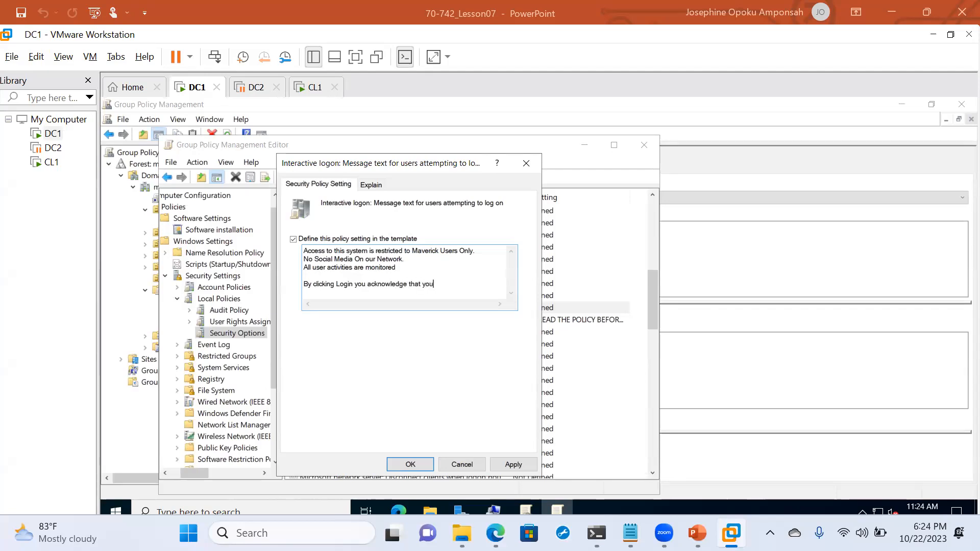
{"action": "type", "text": " accept these policies"}
{"action": "left_click", "coordinate": [409, 464]}
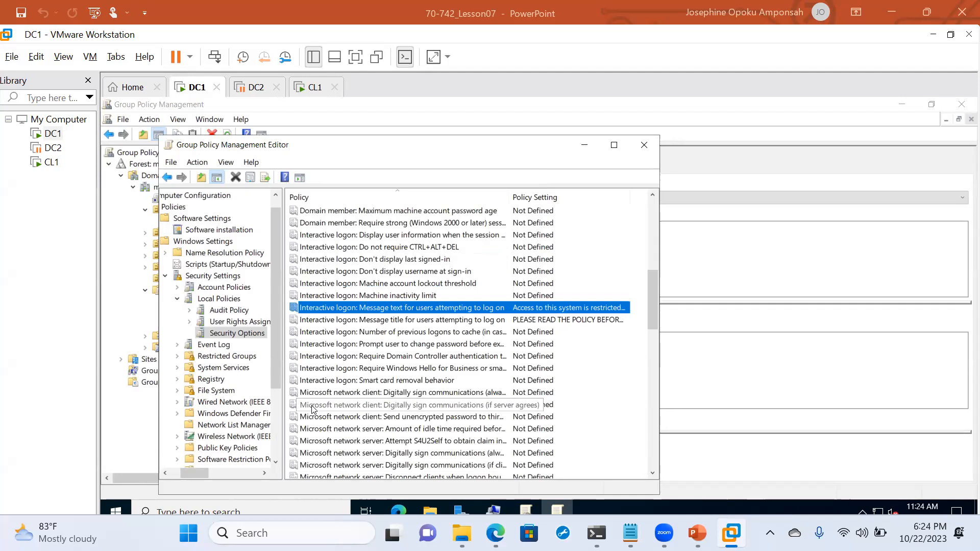
- Review the defined Interactive logon message text and title, then close the policy editor
{"action": "scroll", "coordinate": [313, 410], "scroll_direction": "down", "scroll_amount": 4}
{"action": "scroll", "coordinate": [314, 410], "scroll_direction": "up", "scroll_amount": 2}
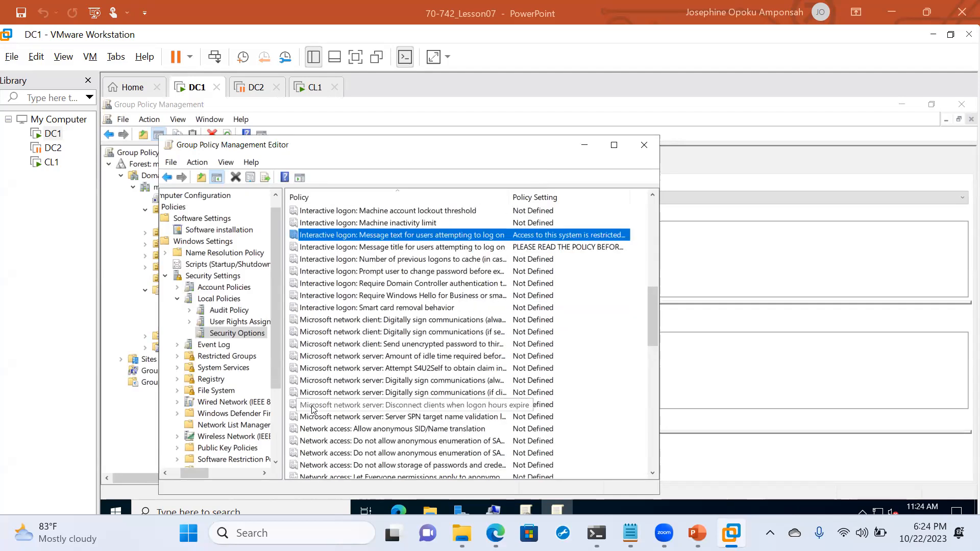
{"action": "scroll", "coordinate": [406, 305], "scroll_direction": "up", "scroll_amount": 3}
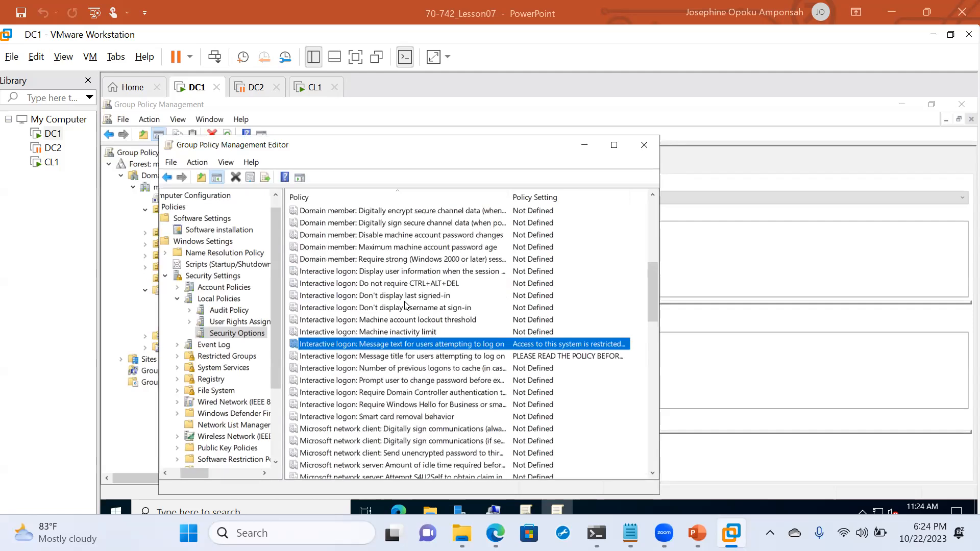
{"action": "scroll", "coordinate": [405, 305], "scroll_direction": "up", "scroll_amount": 1}
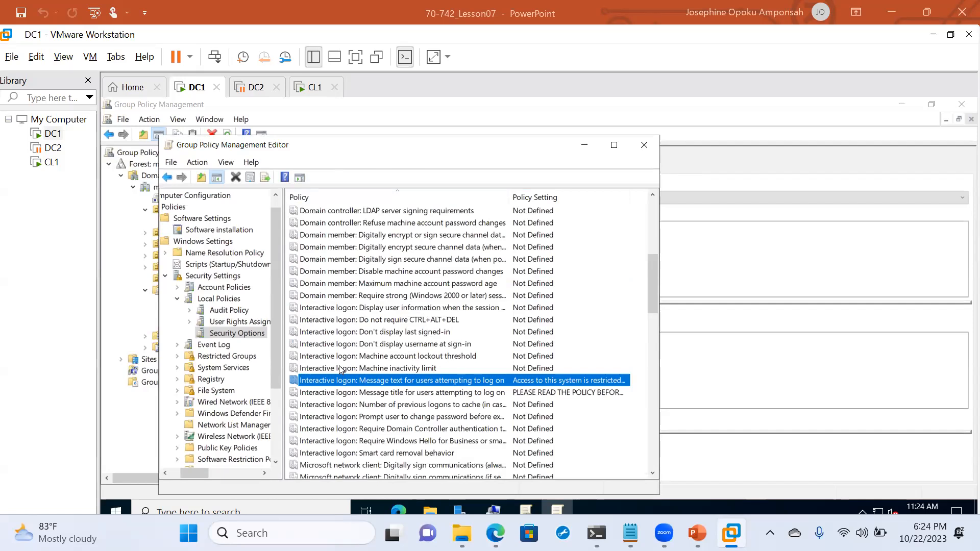
{"action": "left_click", "coordinate": [647, 152]}
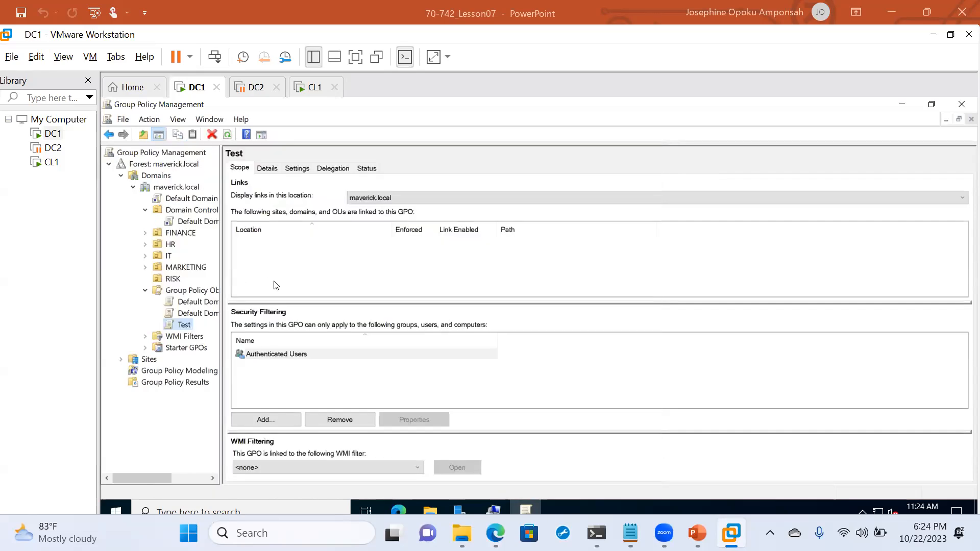
- Refresh the Test GPO's Settings report so it lists the new Computer Configuration Security Settings
{"action": "left_click", "coordinate": [270, 172]}
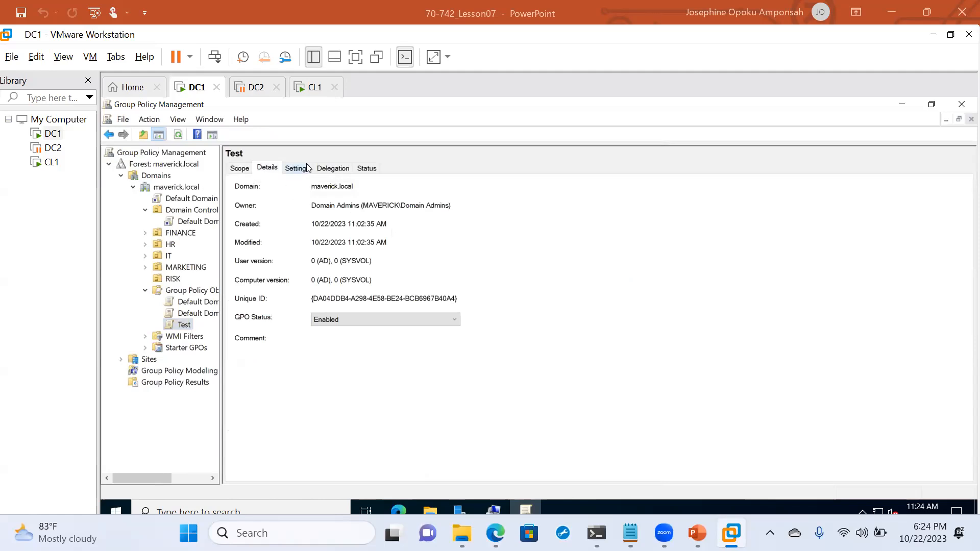
{"action": "left_click", "coordinate": [292, 170]}
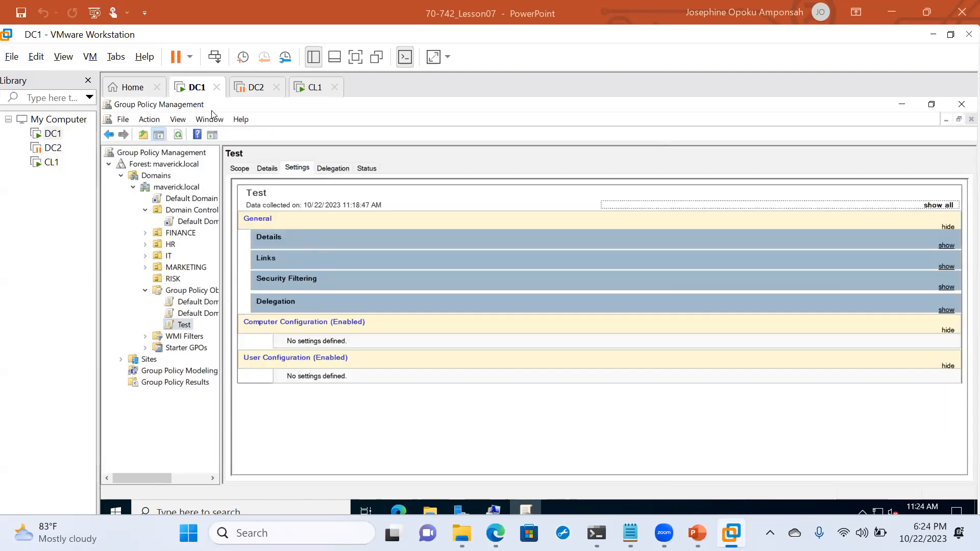
{"action": "left_click", "coordinate": [173, 140]}
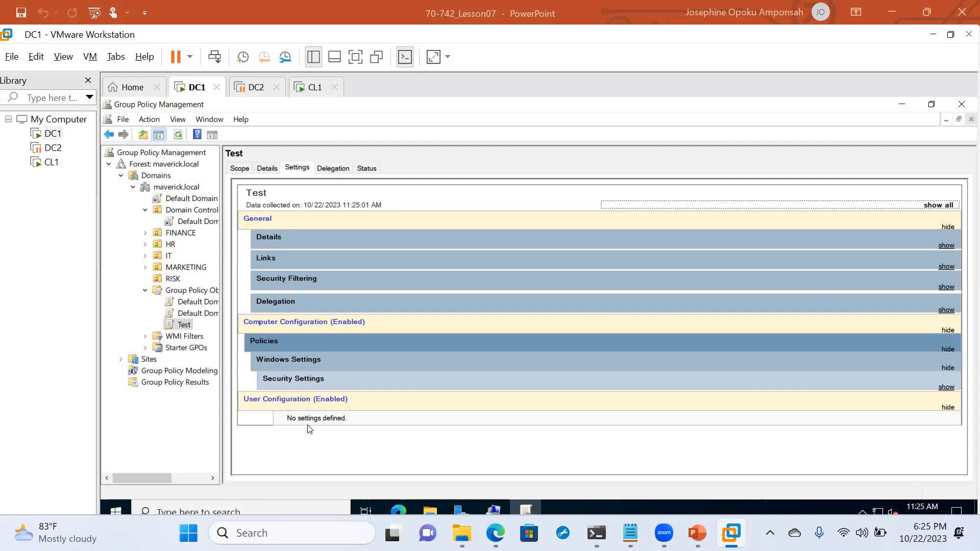
{"action": "left_click", "coordinate": [171, 329]}
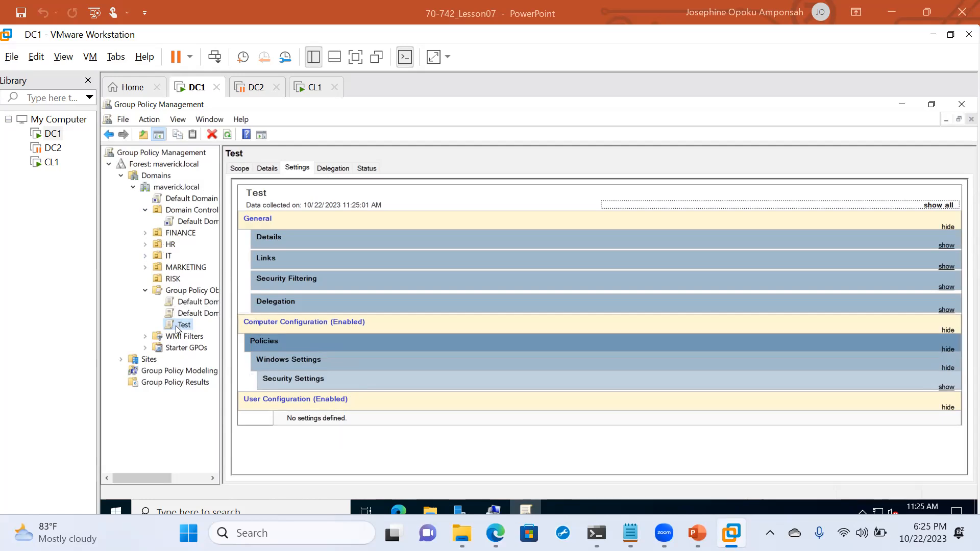
- Link the Test GPO to maverick.local and confirm its scope shows the link enabled, not enforced
{"action": "left_click", "coordinate": [169, 188]}
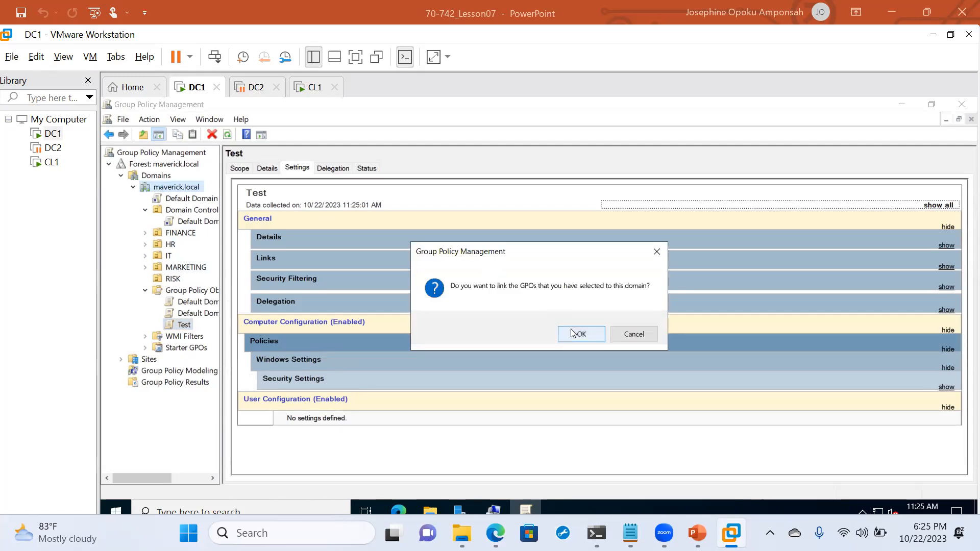
{"action": "left_click", "coordinate": [572, 332]}
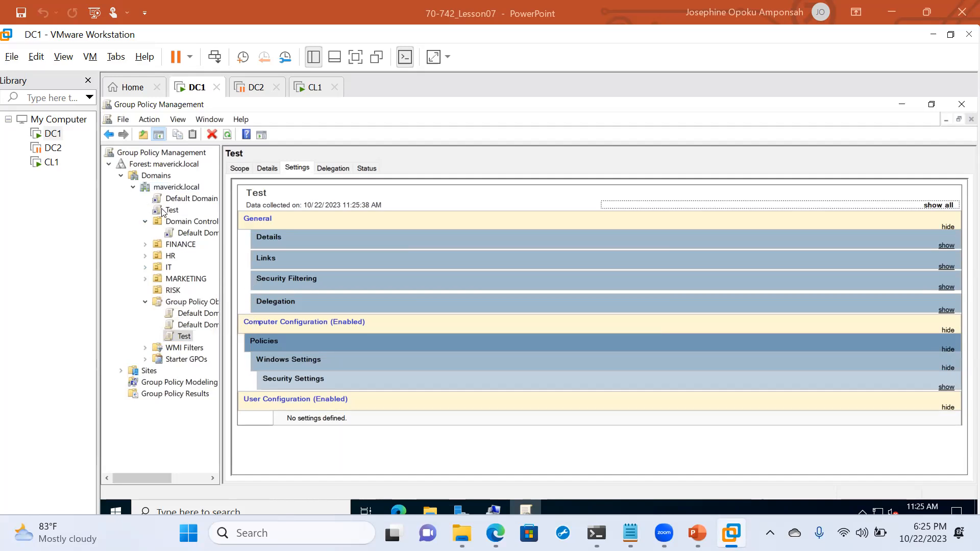
{"action": "left_click", "coordinate": [247, 169]}
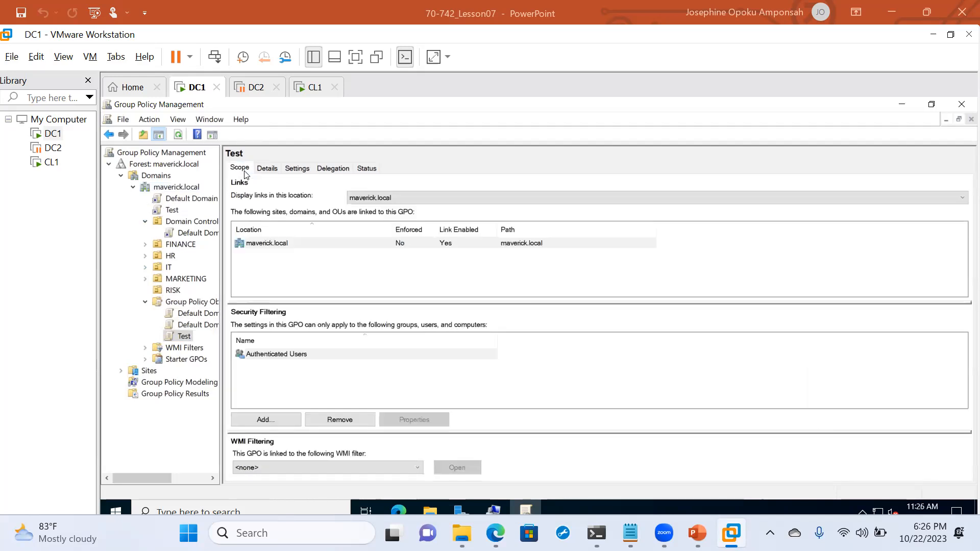
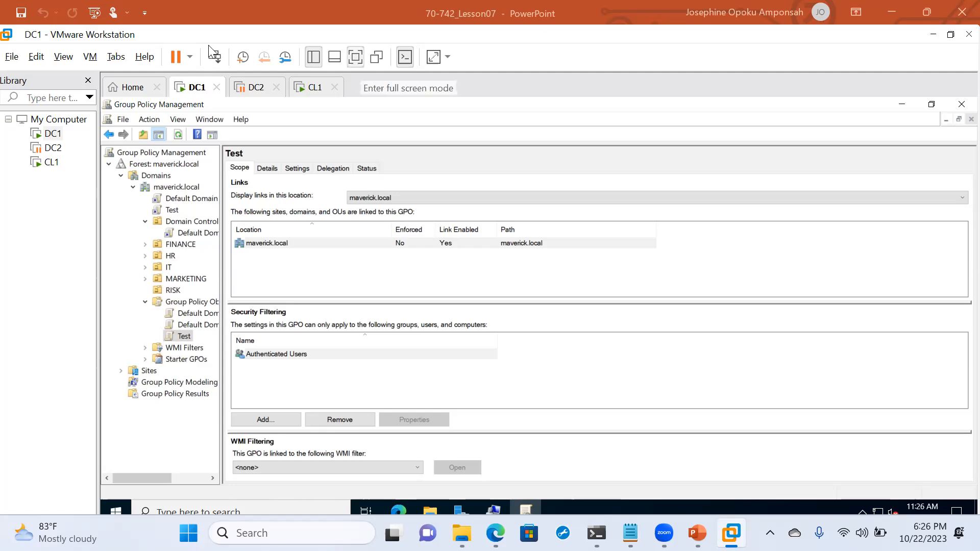
- Bring DC1 full screen and open an administrator Command Prompt
{"action": "left_click", "coordinate": [433, 57]}
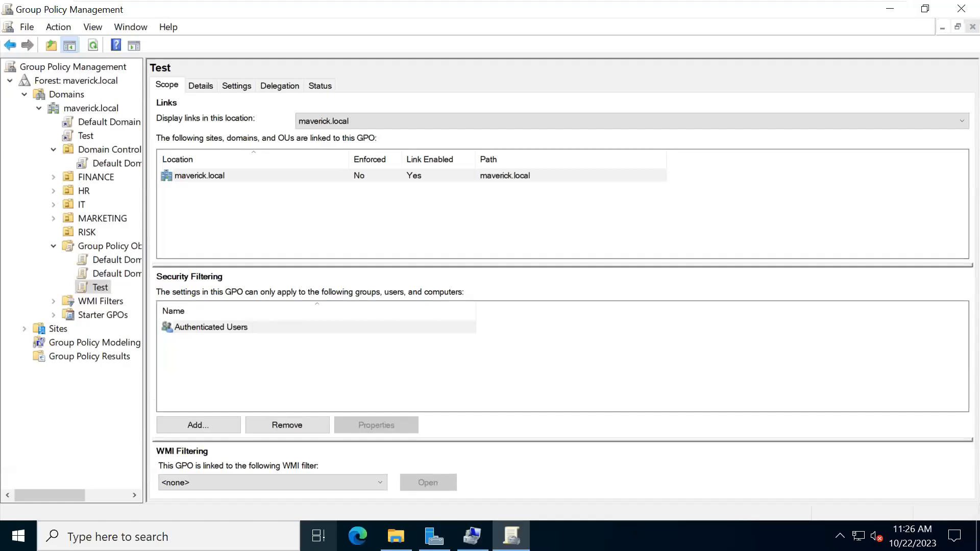
{"action": "key", "text": "super"}
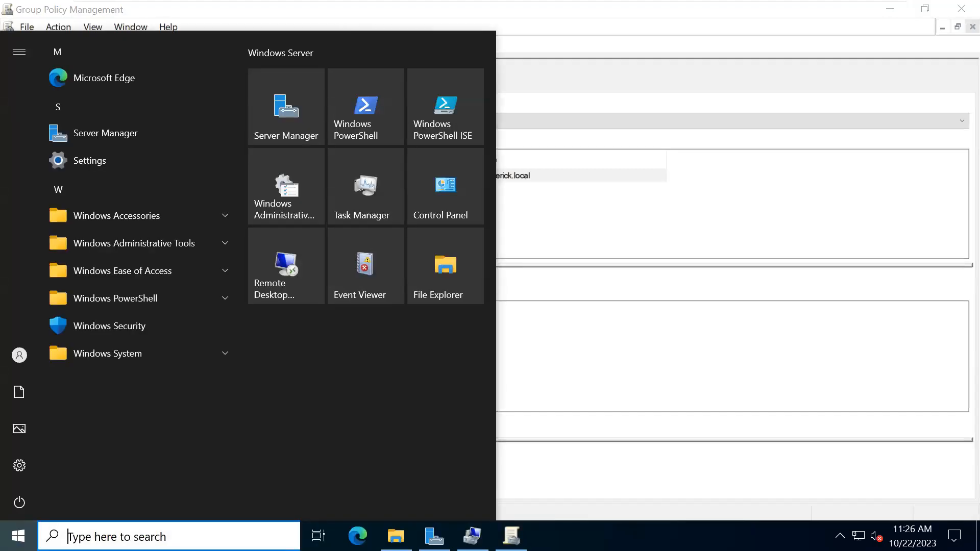
{"action": "key", "text": "super+r"}
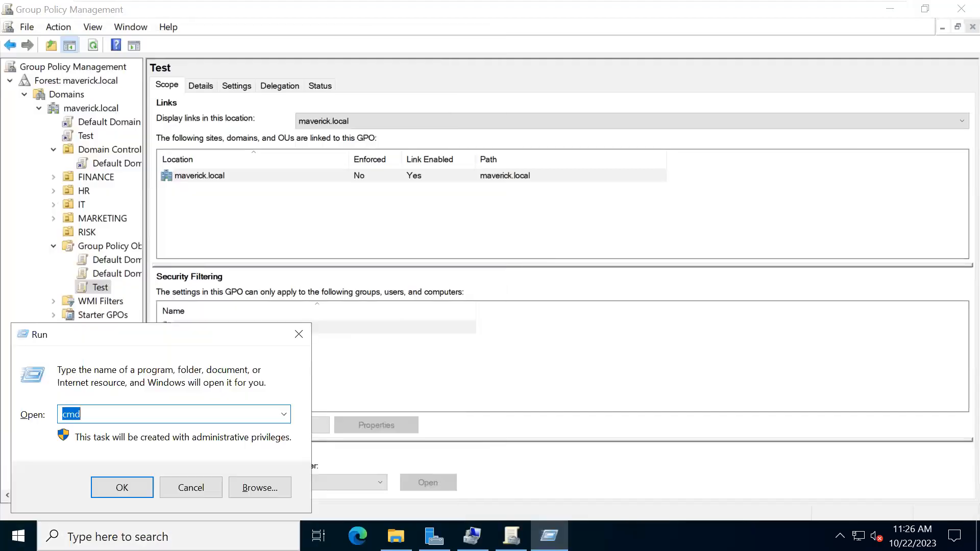
{"action": "key", "text": "Return"}
- Run gpupdate /force on DC1 to refresh computer and user policy
{"action": "type", "text": "gpd"}
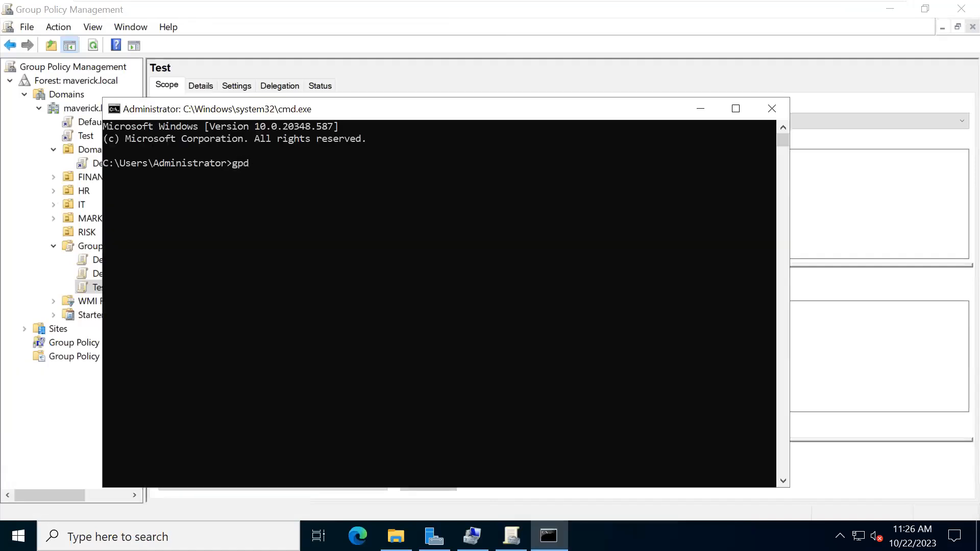
{"action": "key", "text": "BackSpace"}
{"action": "type", "text": "update /foce"}
{"action": "key", "text": "BackSpace"}
{"action": "key", "text": "BackSpace"}
{"action": "type", "text": "rce"}
{"action": "type", "text": "]"}
{"action": "key", "text": "BackSpace"}
{"action": "key", "text": "Return"}
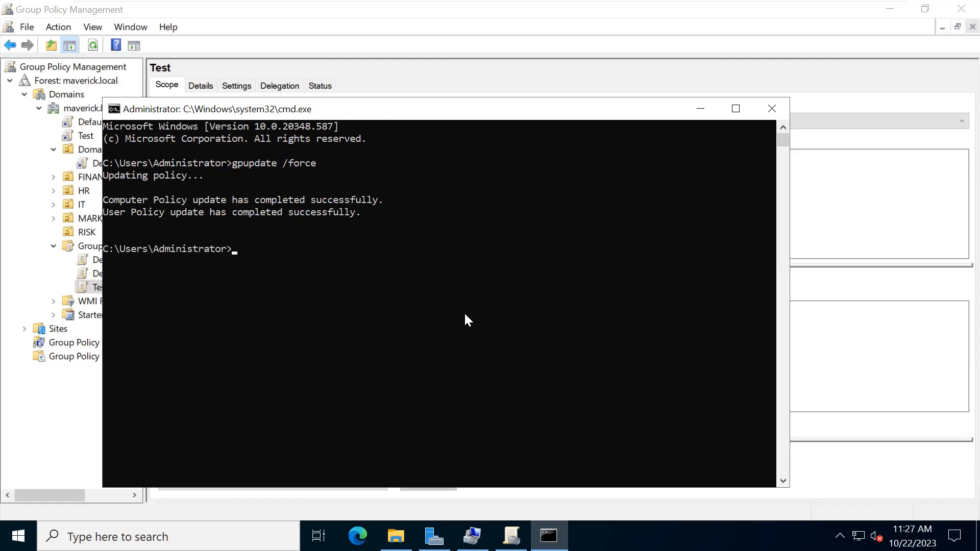
- Switch to CL1 and sign in with the user's password, retrying after one failed attempt
{"action": "mouse_move", "coordinate": [593, 4]}
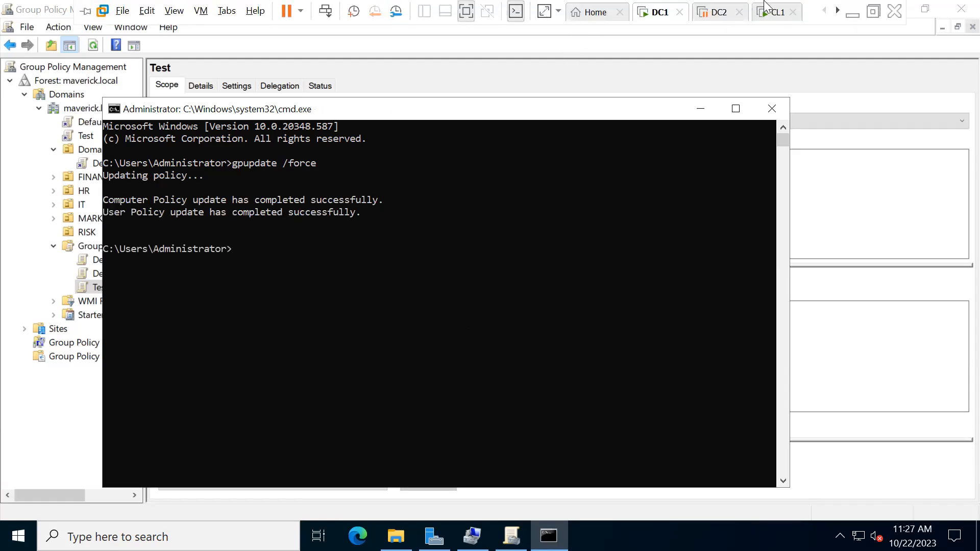
{"action": "left_click", "coordinate": [776, 11]}
{"action": "left_click", "coordinate": [549, 324]}
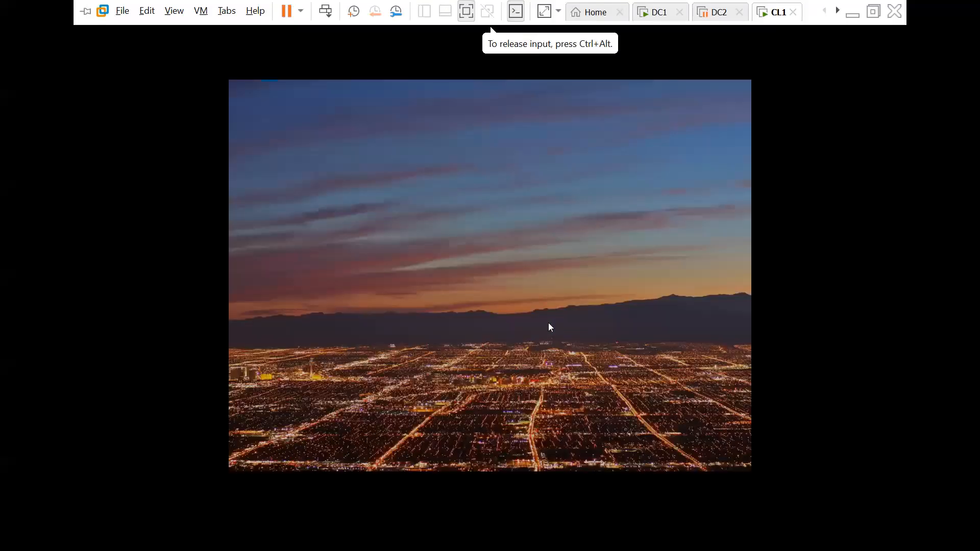
{"action": "left_click", "coordinate": [550, 327]}
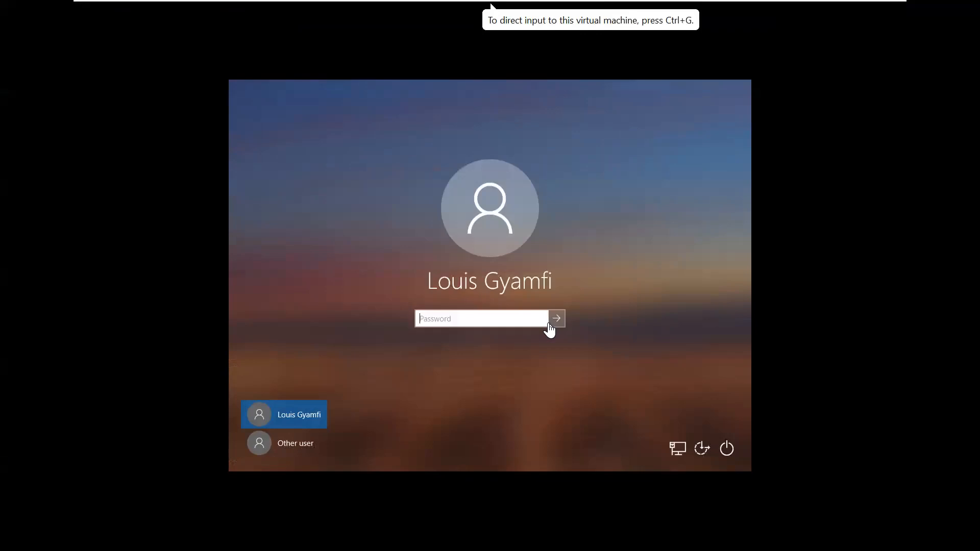
{"action": "left_click", "coordinate": [513, 323]}
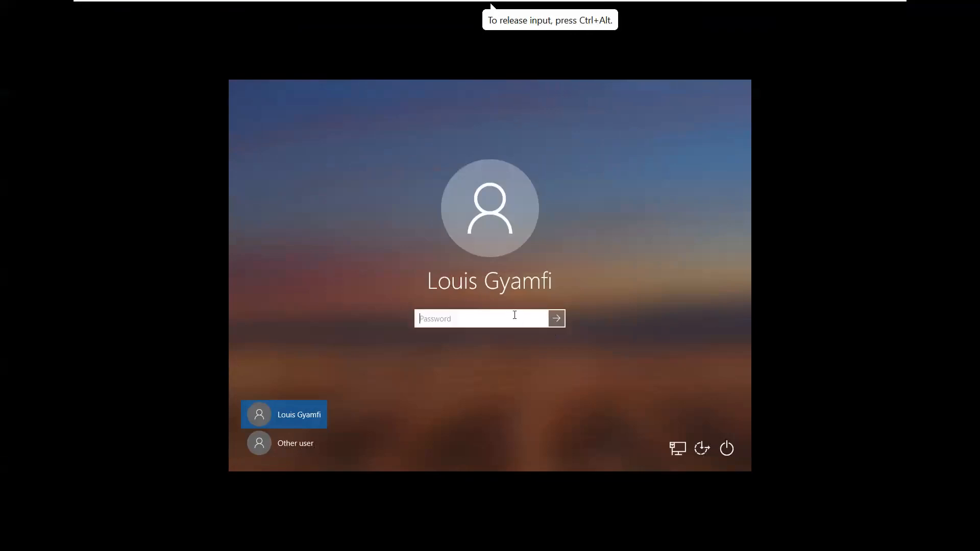
{"action": "type", "text": "••••••••••"}
{"action": "key", "text": "Return"}
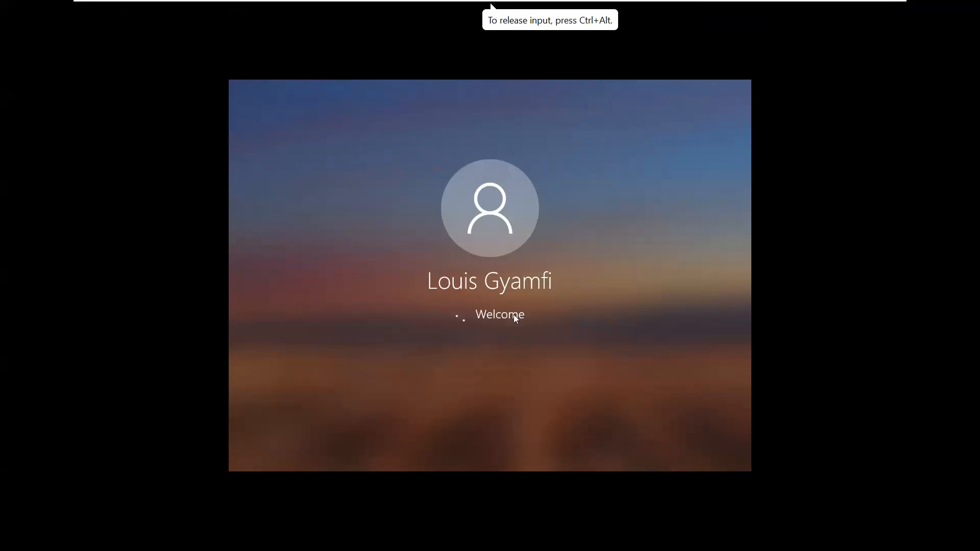
{"action": "left_click", "coordinate": [488, 339]}
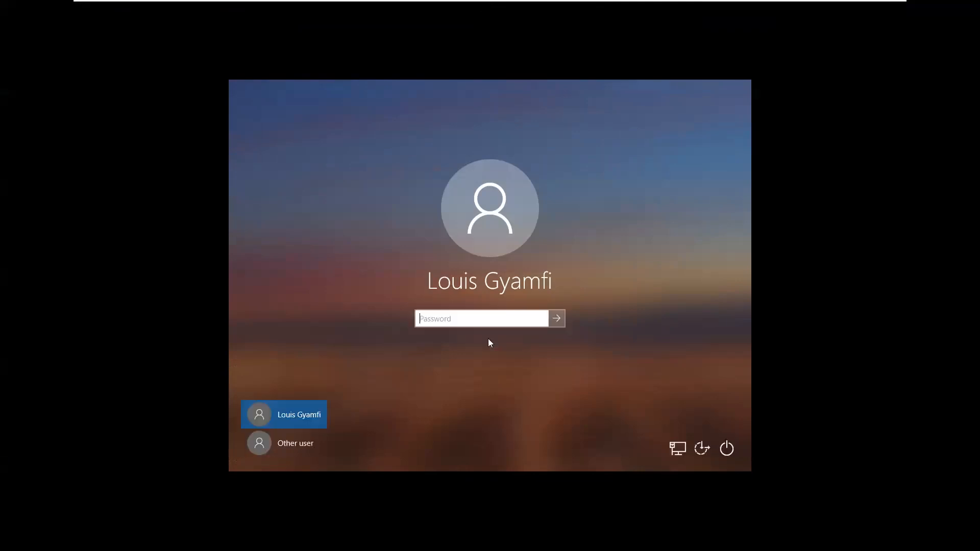
{"action": "type", "text": "••••••••••••"}
{"action": "key", "text": "Return"}
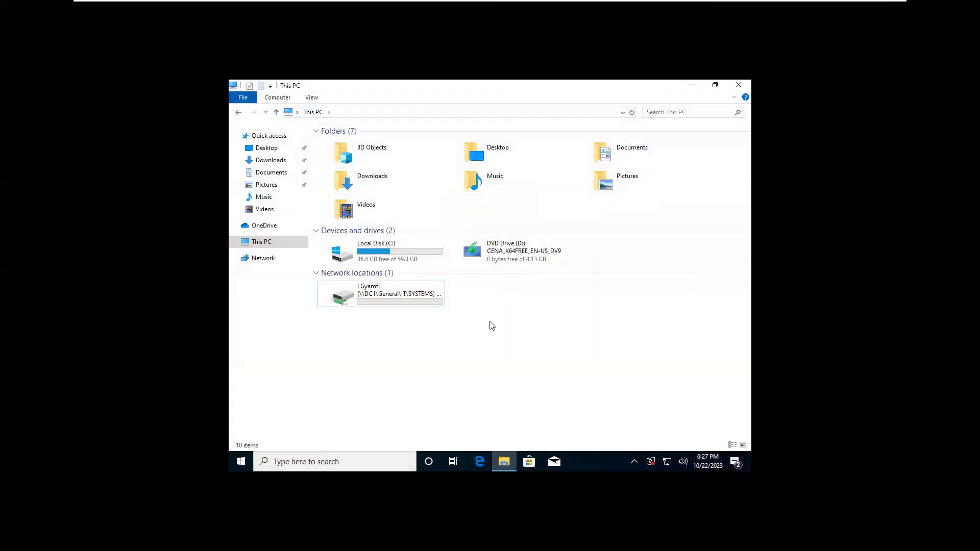
- Launch cmd on CL1 via Run and execute gpupdate /force
{"action": "key", "text": "super+r"}
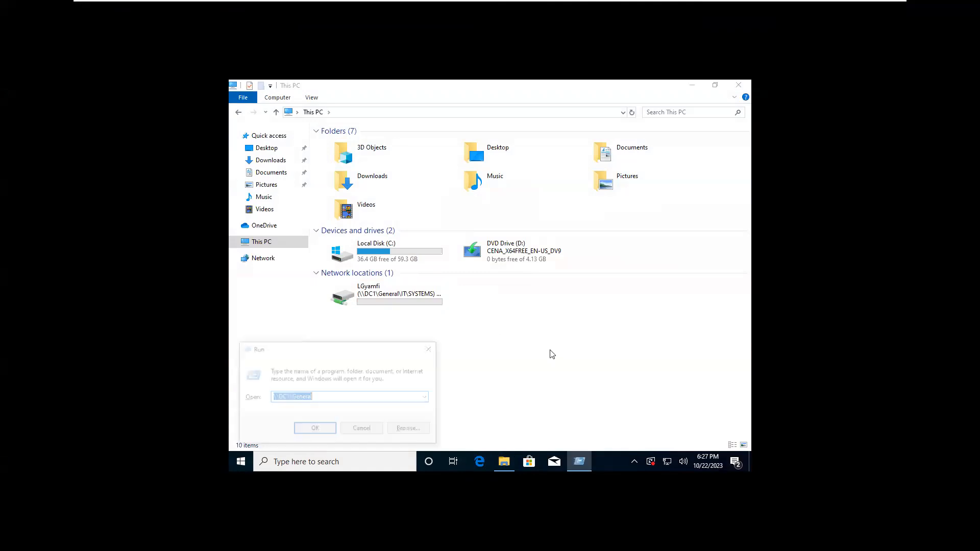
{"action": "key", "text": "BackSpace"}
{"action": "type", "text": "cmd"}
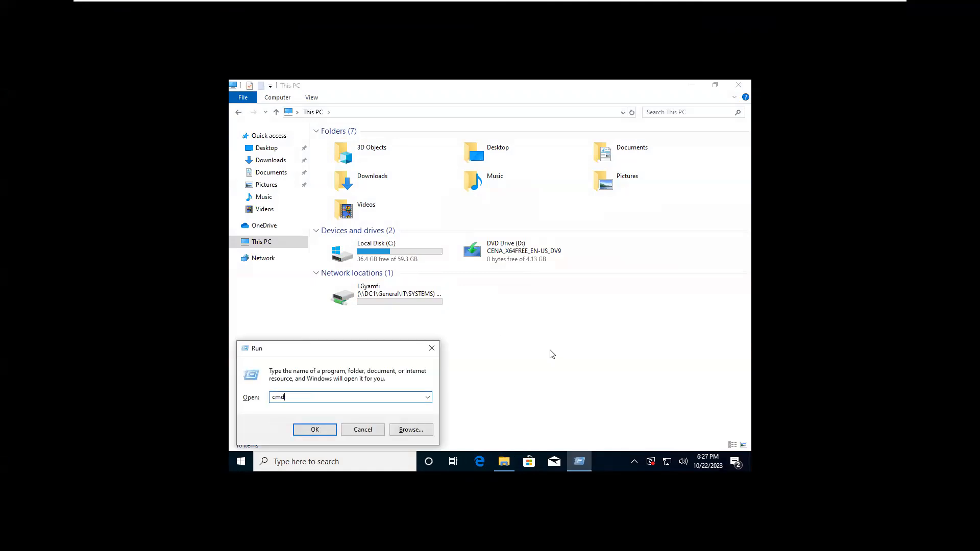
{"action": "key", "text": "Return"}
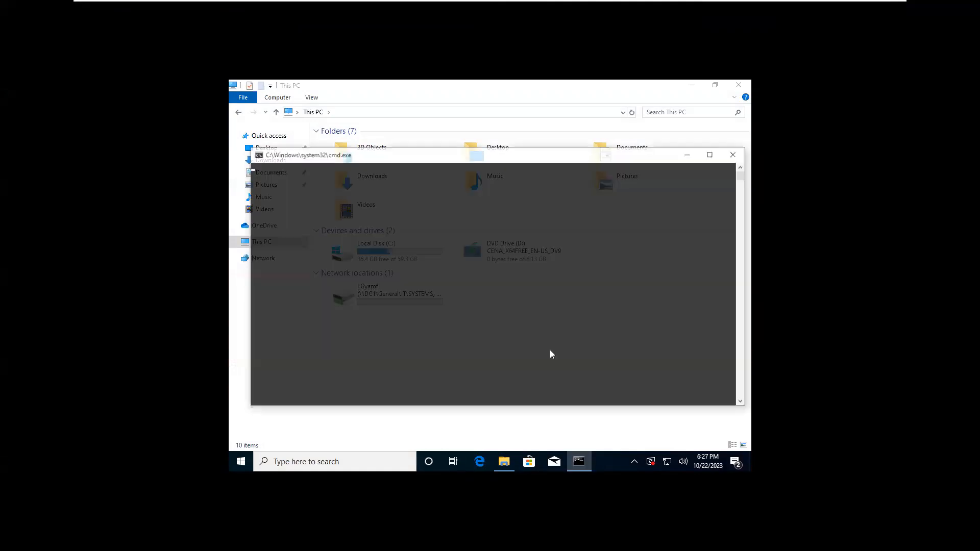
{"action": "type", "text": "g"}
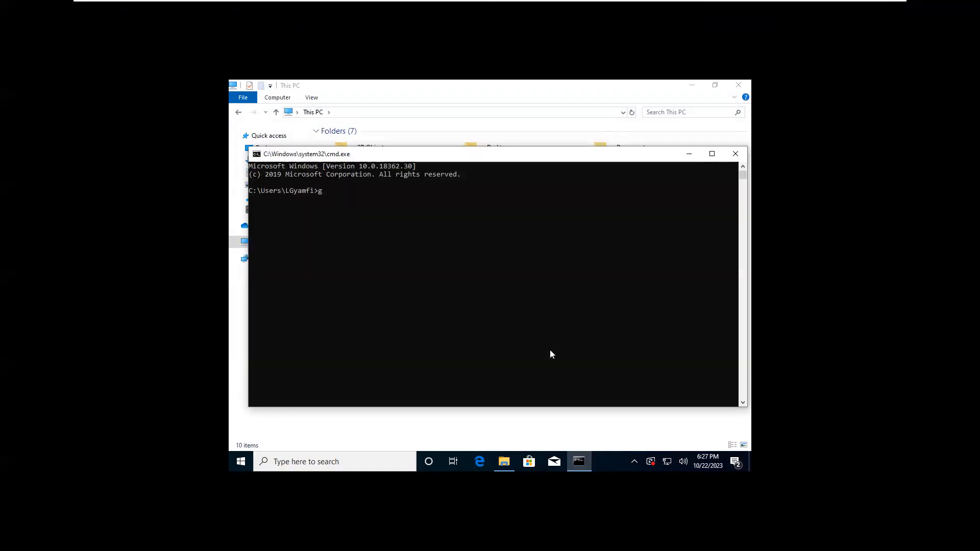
{"action": "type", "text": "pupdate"}
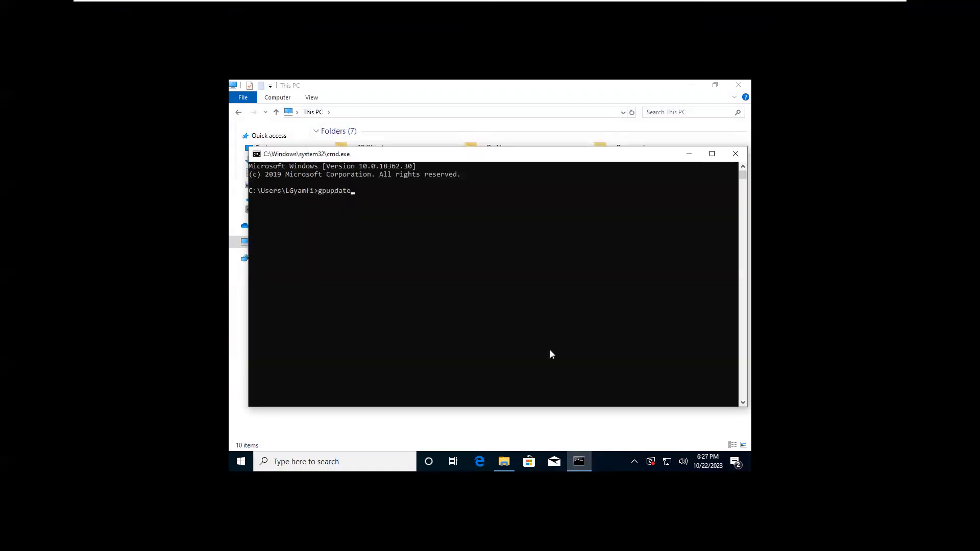
{"action": "type", "text": " /force"}
{"action": "key", "text": "Return"}
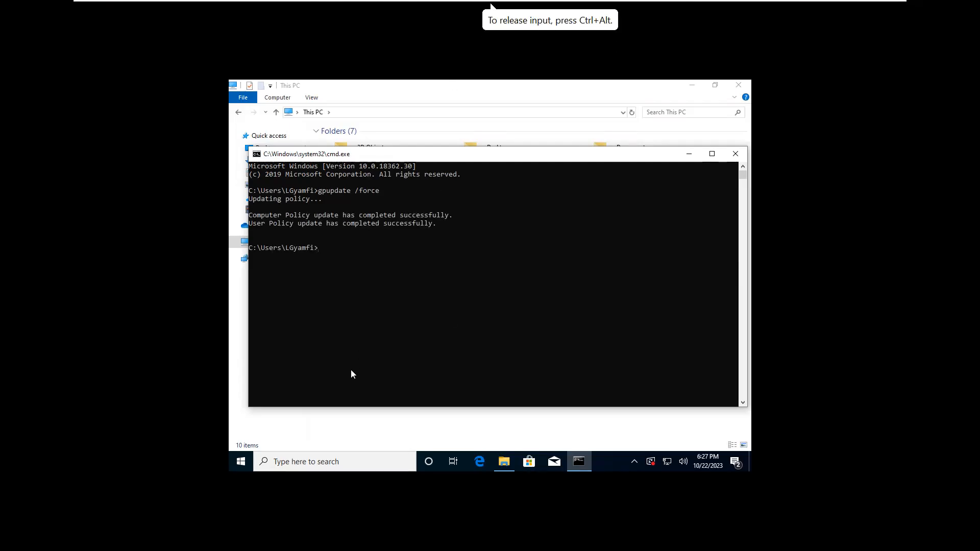
{"action": "left_click", "coordinate": [246, 462]}
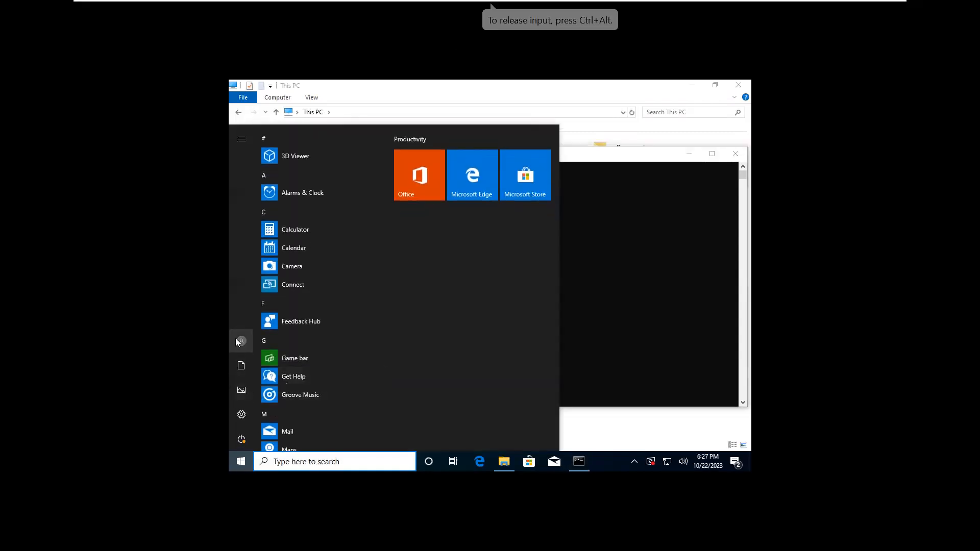
- Sign out of CL1 and acknowledge the PLEASE READ THE POLICY BEFORE YOU SIGN IN notice
{"action": "left_click", "coordinate": [240, 339]}
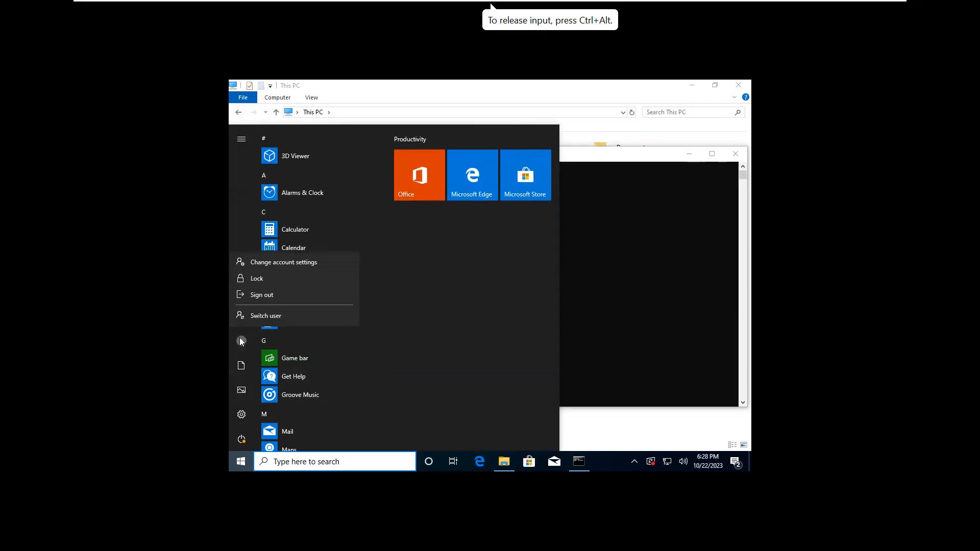
{"action": "left_click", "coordinate": [262, 295]}
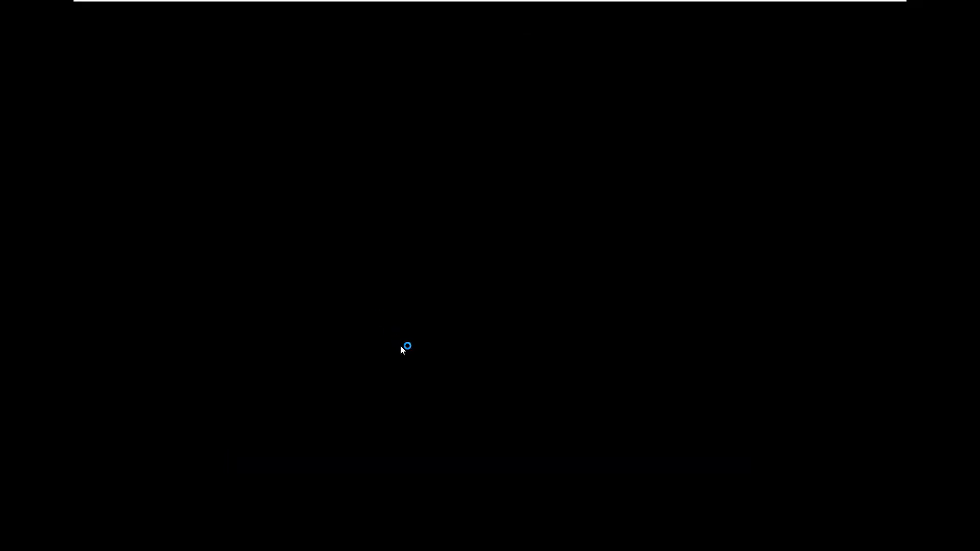
{"action": "left_click", "coordinate": [400, 347]}
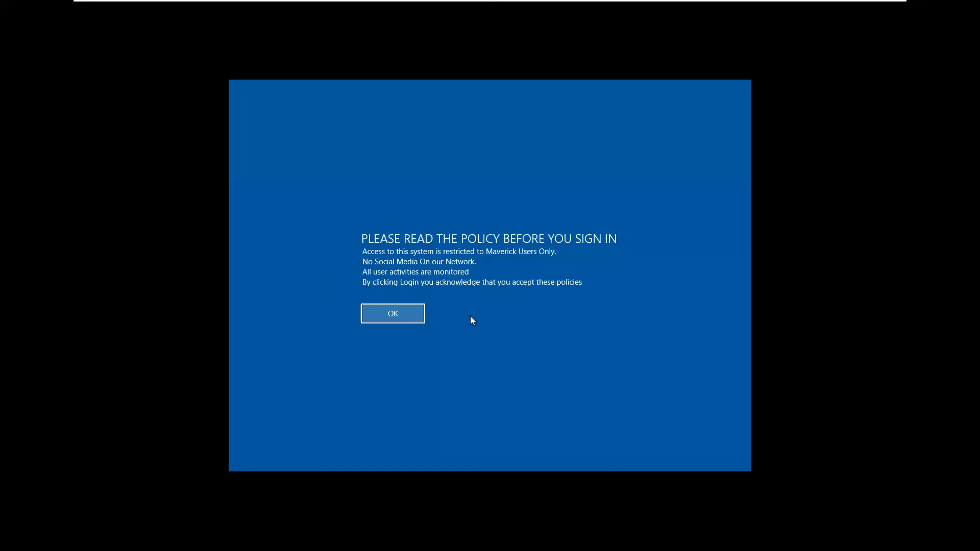
{"action": "left_click", "coordinate": [389, 321]}
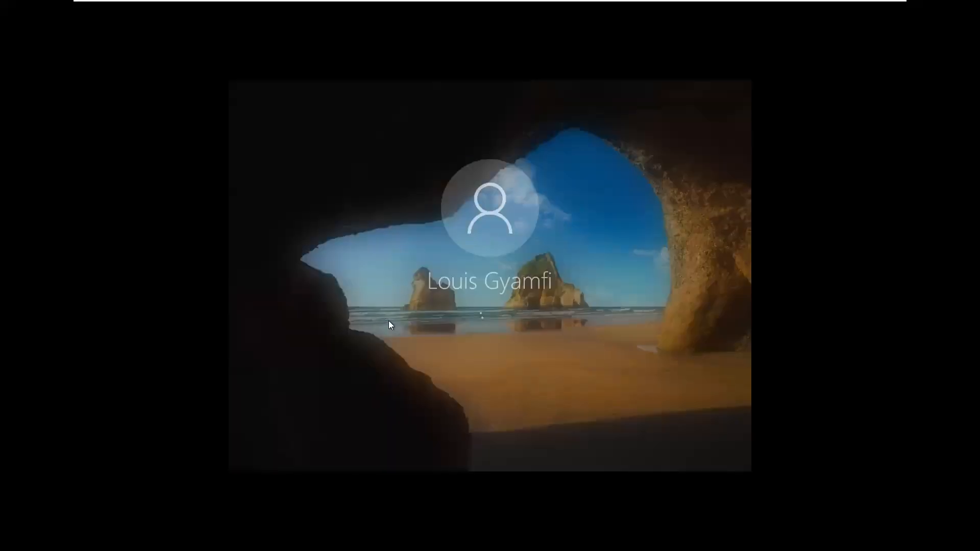
- Enter the account password to sign back in to CL1
{"action": "type", "text": "******"}
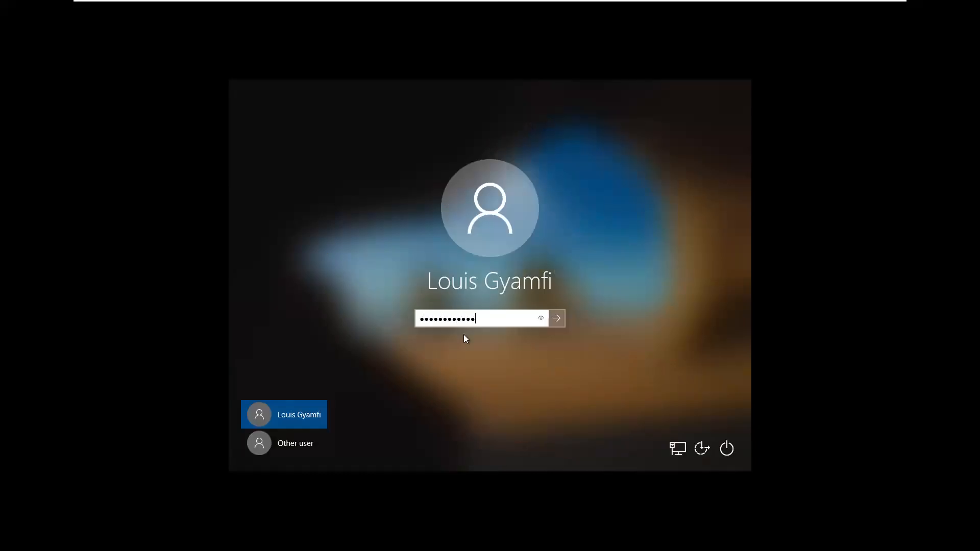
{"action": "key", "text": "Return"}
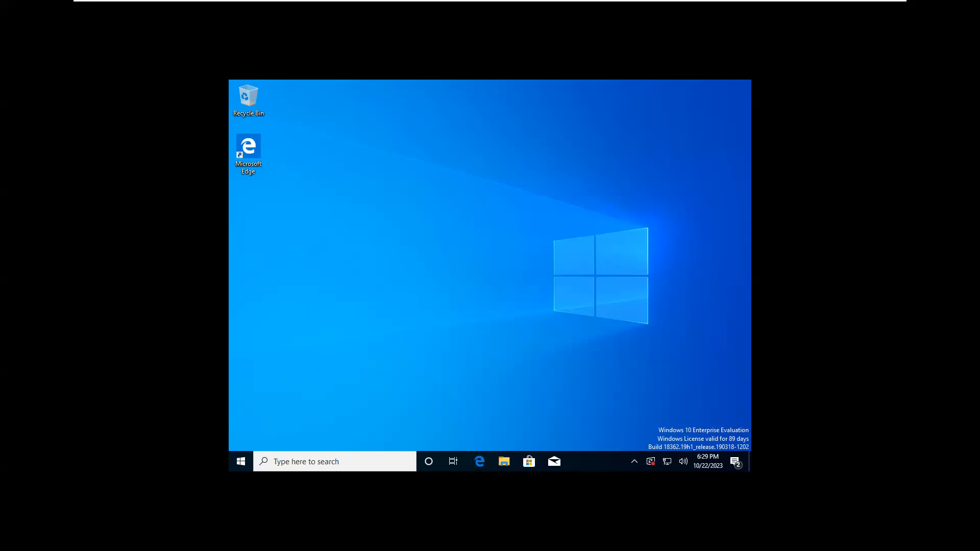
{"action": "mouse_move", "coordinate": [851, 5]}
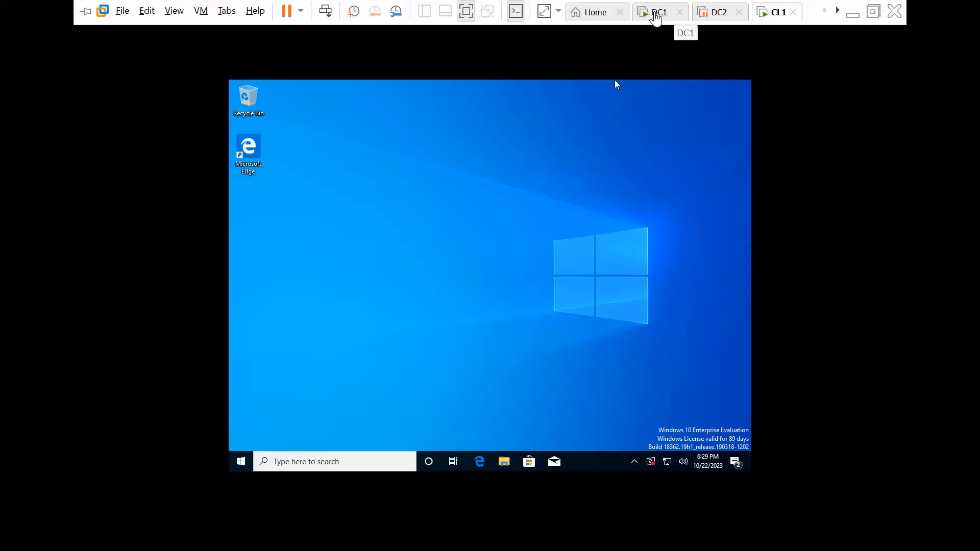
- Switch back to DC1 and launch Notepad from the Start search
{"action": "left_click", "coordinate": [674, 12]}
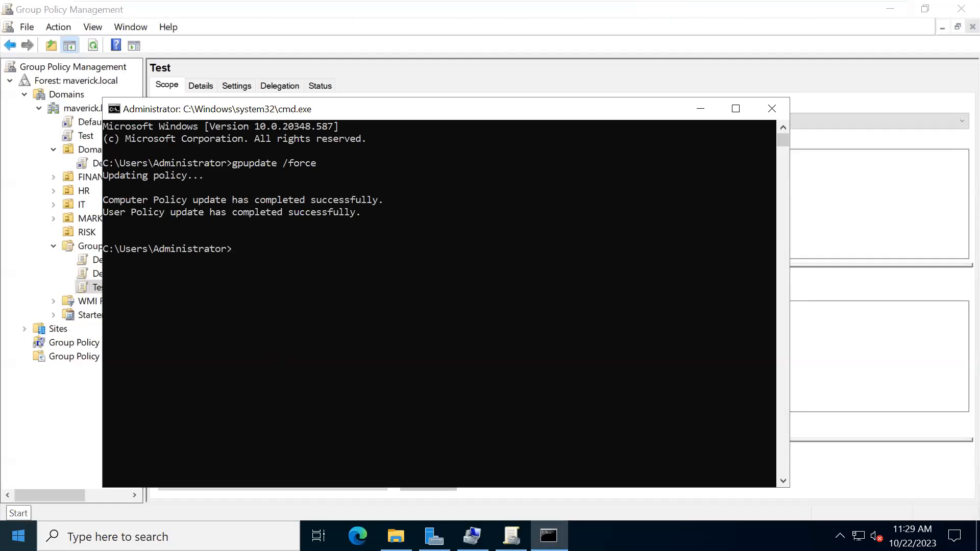
{"action": "left_click", "coordinate": [18, 537]}
{"action": "type", "text": "n"}
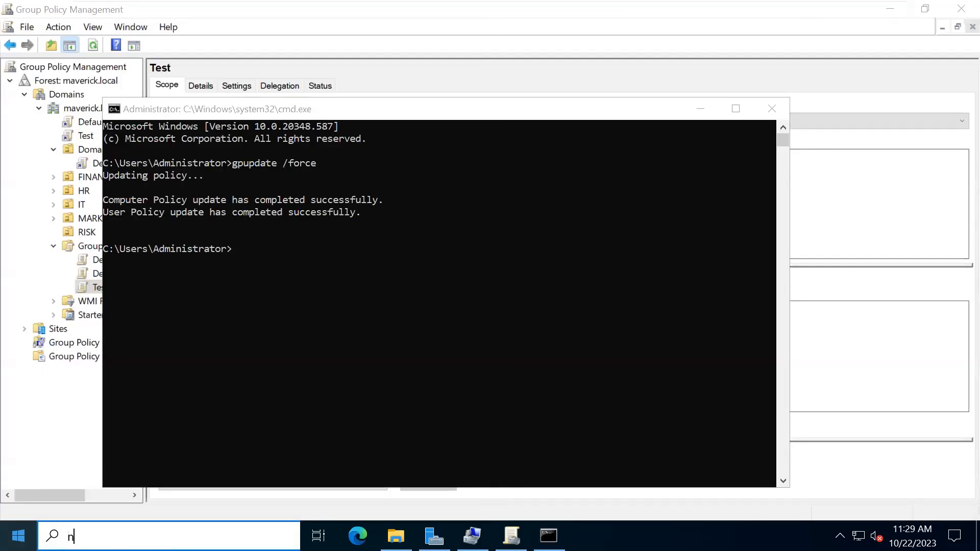
{"action": "type", "text": "ot"}
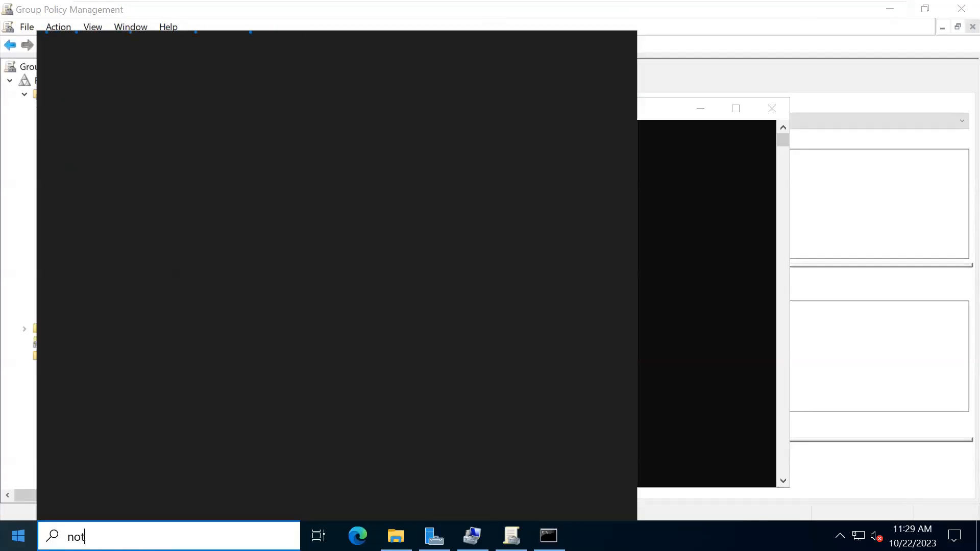
{"action": "type", "text": "wp"}
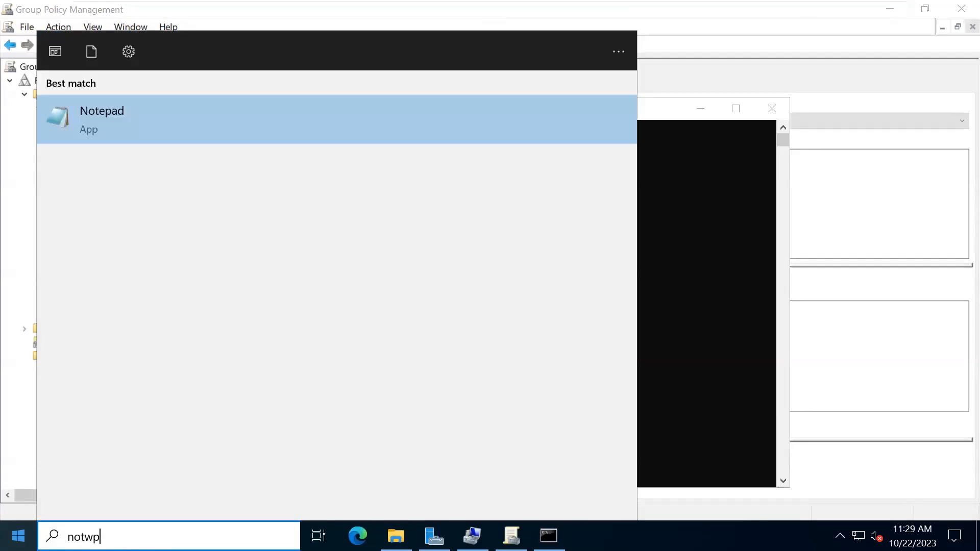
{"action": "left_click", "coordinate": [94, 118]}
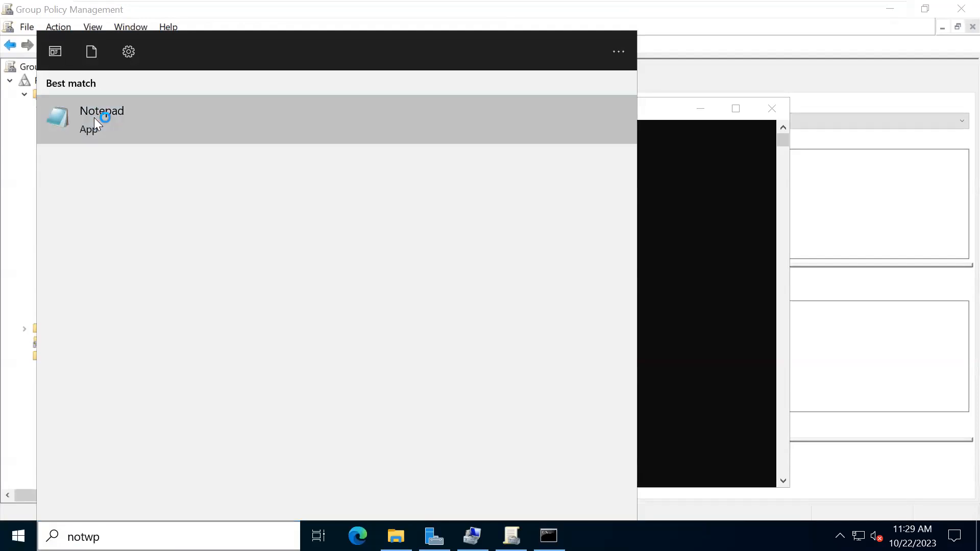
- Type LOCAL and SITE on separate lines in the new note
{"action": "type", "text": "lsd"}
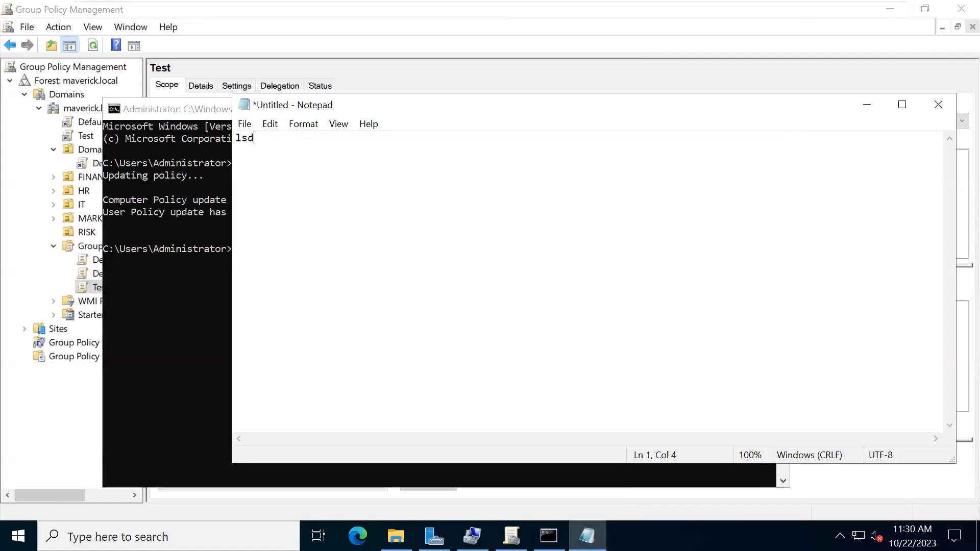
{"action": "type", "text": "oo"}
{"action": "key", "text": "BackSpace"}
{"action": "key", "text": "BackSpace"}
{"action": "key", "text": "BackSpace"}
{"action": "key", "text": "BackSpace"}
{"action": "key", "text": "BackSpace"}
{"action": "type", "text": "LSDOU"}
{"action": "left_click", "coordinate": [246, 138]}
{"action": "key", "text": "Return"}
{"action": "left_click", "coordinate": [242, 133]}
{"action": "type", "text": "OCAL"}
{"action": "left_click", "coordinate": [241, 151]}
{"action": "key", "text": "Return"}
{"action": "left_click", "coordinate": [251, 152]}
{"action": "type", "text": "ITE"}
- Add DOMAIN and OU POLICY as the remaining lines of the note
{"action": "left_click", "coordinate": [241, 164]}
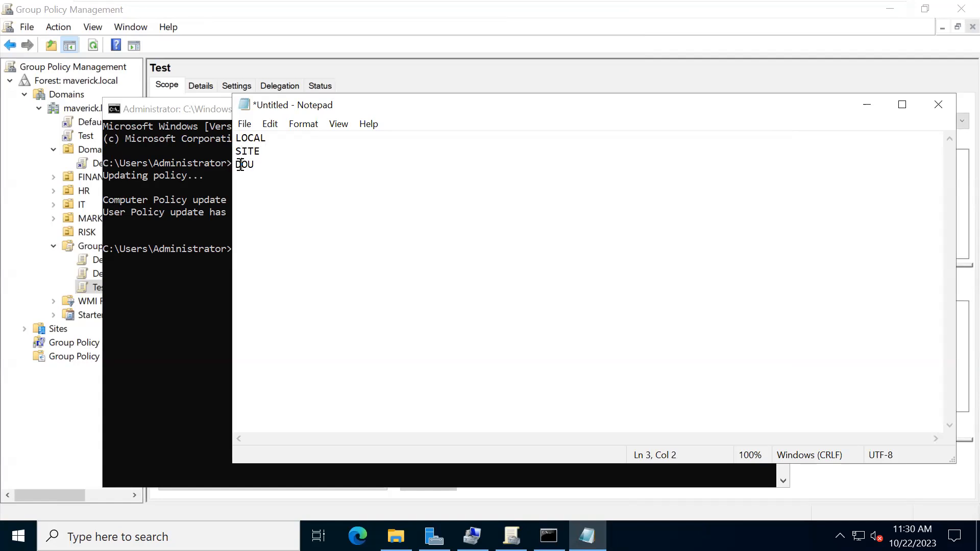
{"action": "key", "text": "Return"}
{"action": "left_click", "coordinate": [249, 165]}
{"action": "type", "text": "OMAIN"}
{"action": "left_click", "coordinate": [250, 178]}
{"action": "type", "text": "POLICY"}
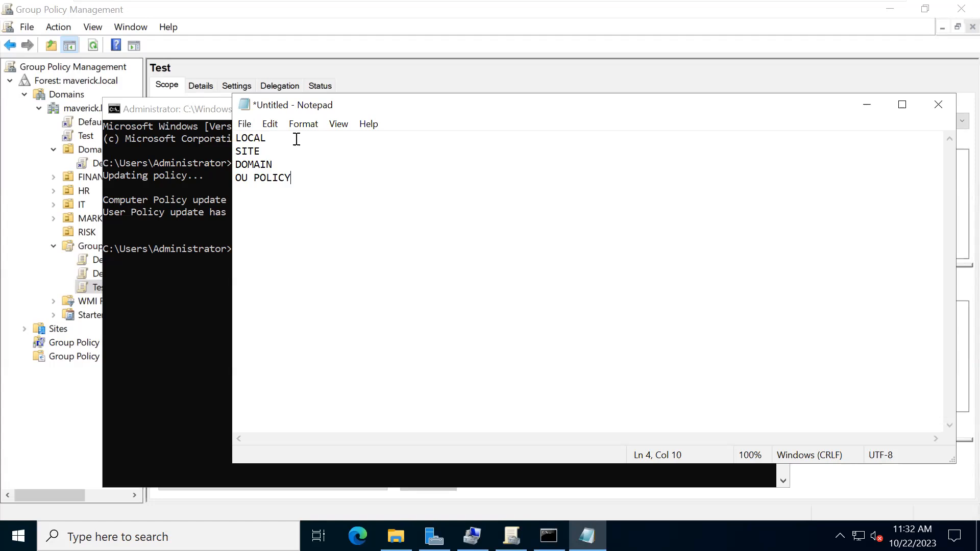
{"action": "type", "text": "d"}
{"action": "key", "text": "BackSpace"}
- Exit VMware full screen and minimize Notepad and Command Prompt
{"action": "mouse_move", "coordinate": [457, 5]}
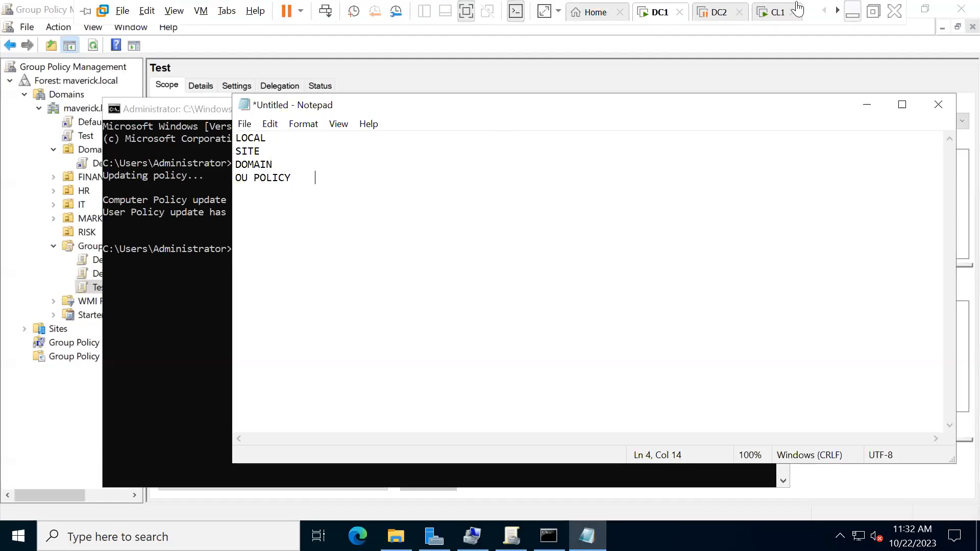
{"action": "left_click", "coordinate": [872, 11]}
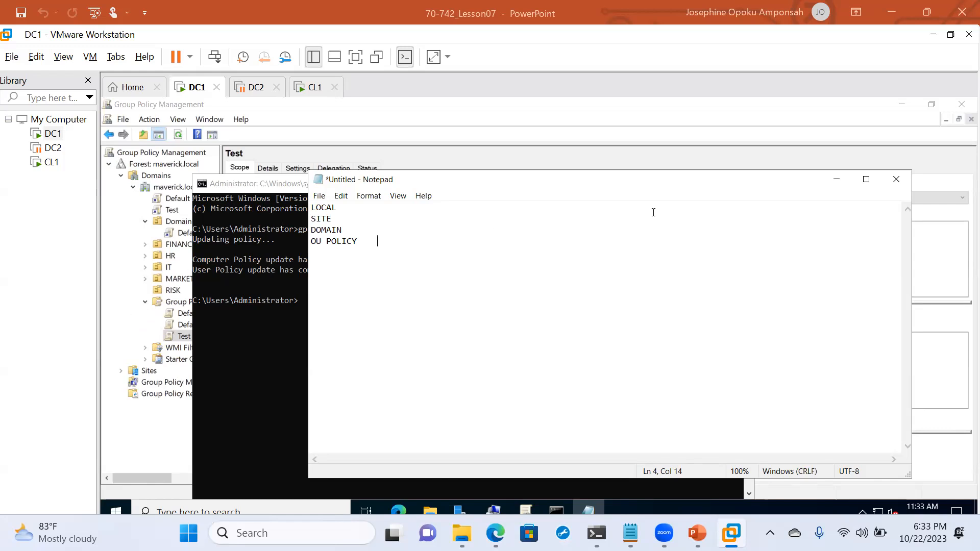
{"action": "left_click", "coordinate": [836, 179]}
{"action": "left_click", "coordinate": [680, 184]}
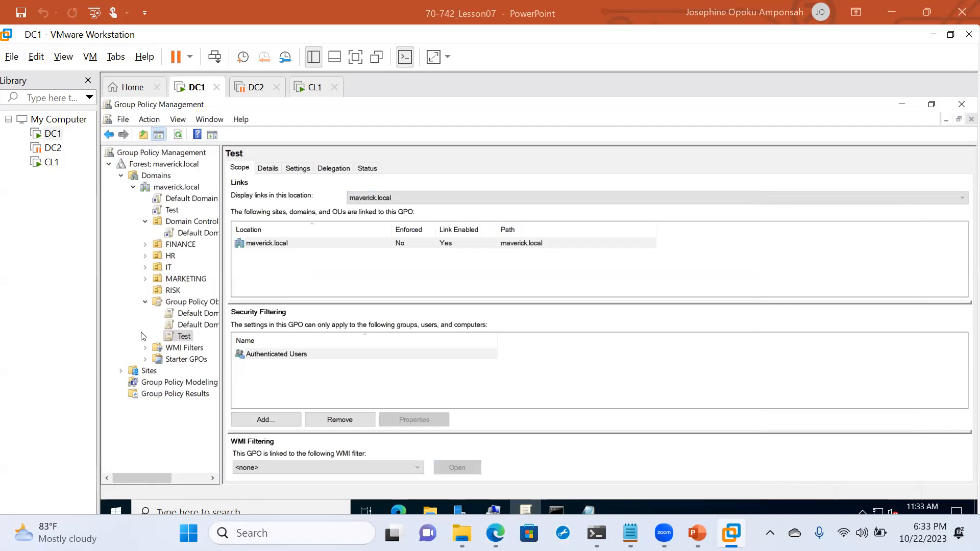
- Create a new GPO named 'IT Message' under Group Policy Objects
{"action": "left_click", "coordinate": [173, 303]}
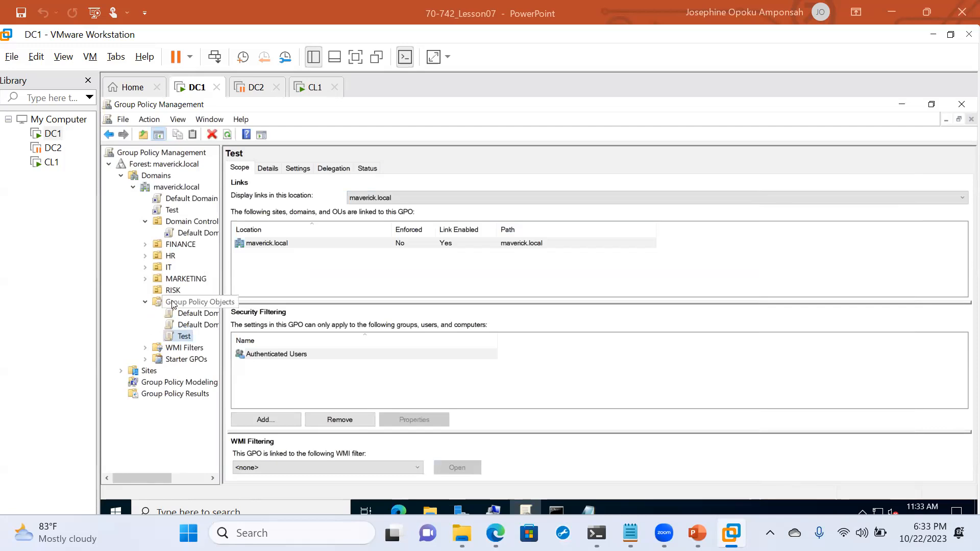
{"action": "right_click", "coordinate": [174, 304]}
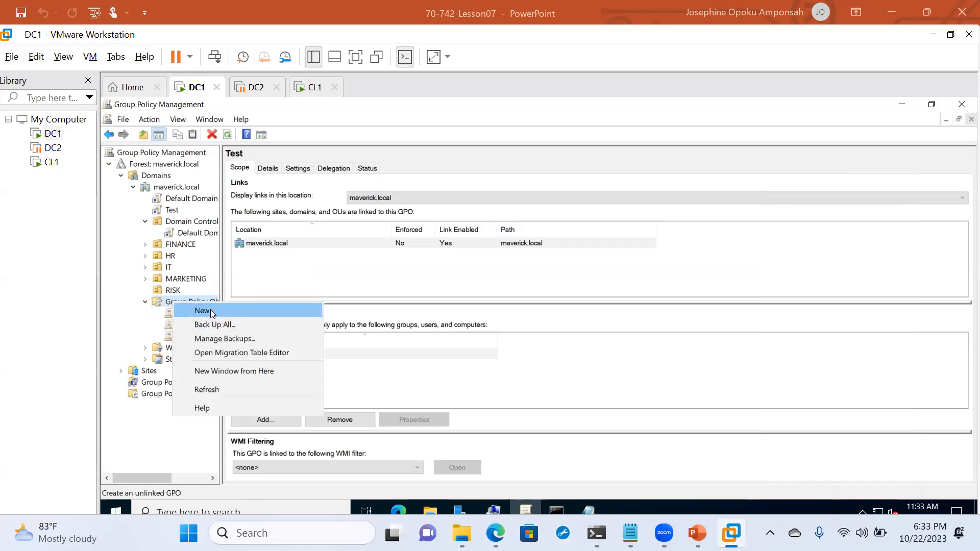
{"action": "left_click", "coordinate": [209, 310]}
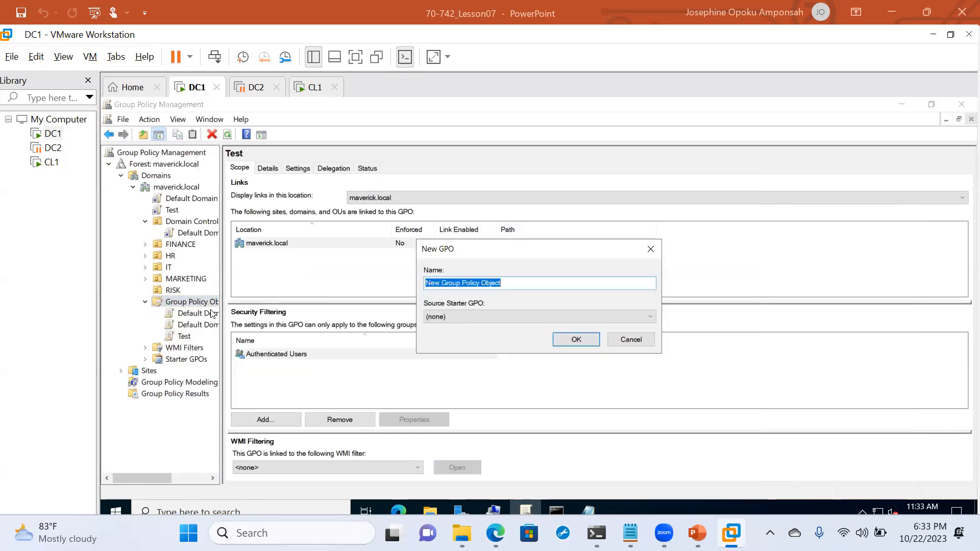
{"action": "type", "text": "IT m"}
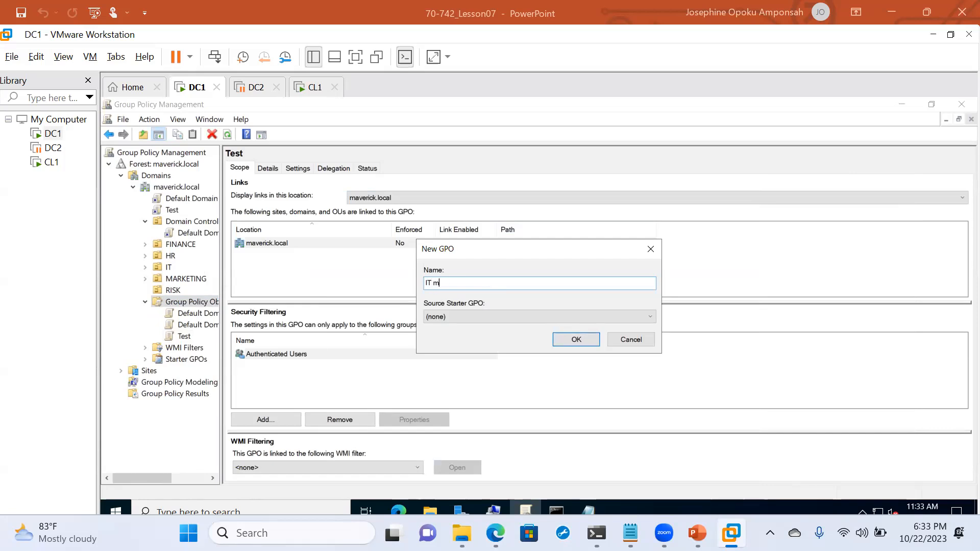
{"action": "key", "text": "BackSpace"}
{"action": "type", "text": "Message"}
{"action": "left_click", "coordinate": [576, 340]}
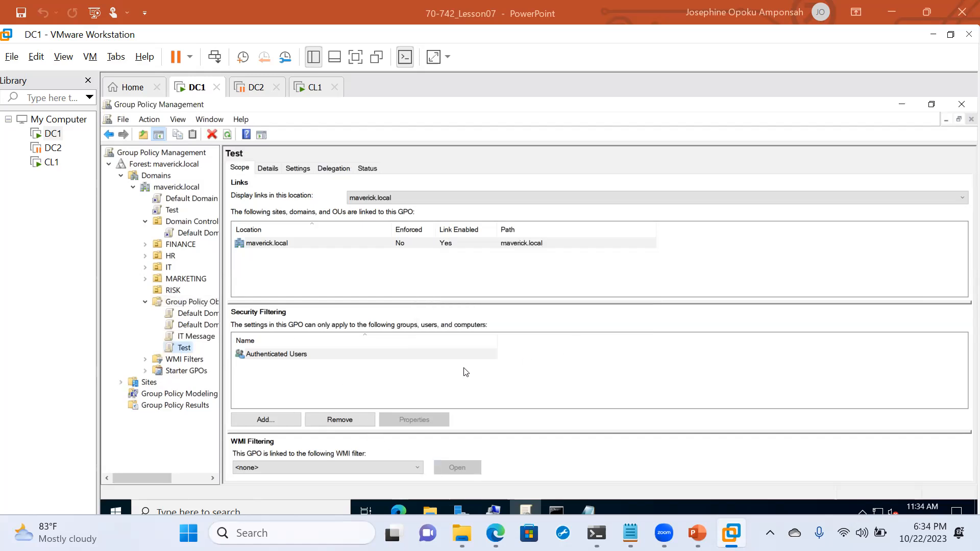
{"action": "left_click", "coordinate": [180, 338]}
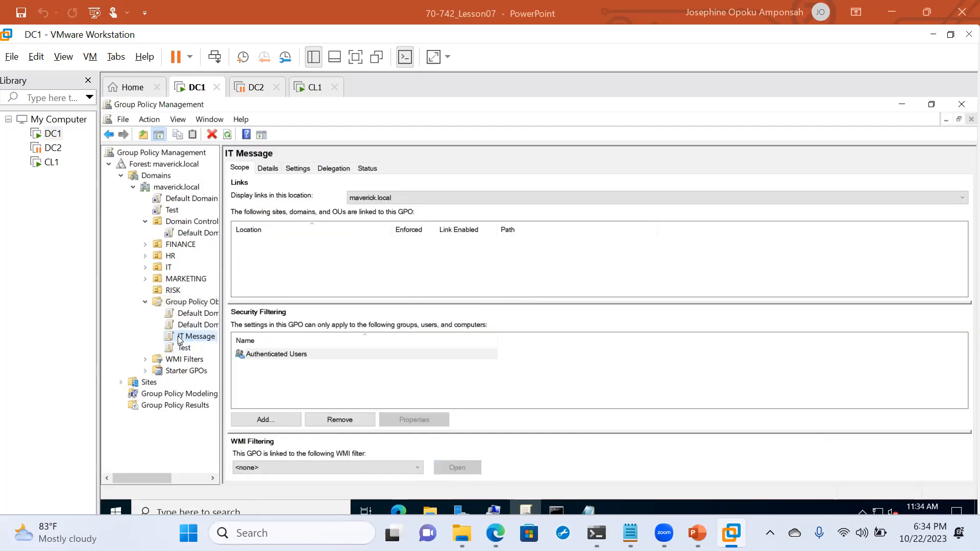
{"action": "right_click", "coordinate": [180, 338]}
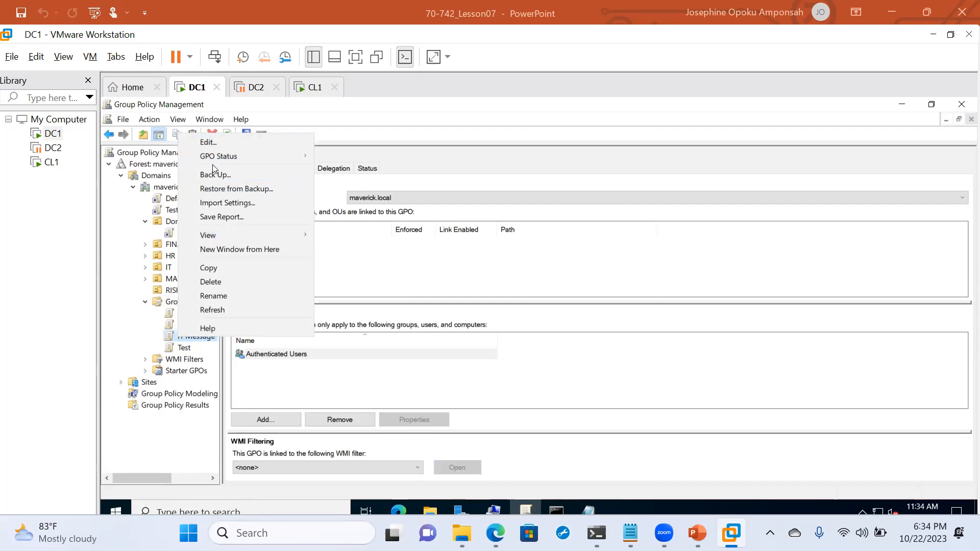
- Edit the IT Message GPO and navigate to Local Policies > Security Options
{"action": "left_click", "coordinate": [214, 142]}
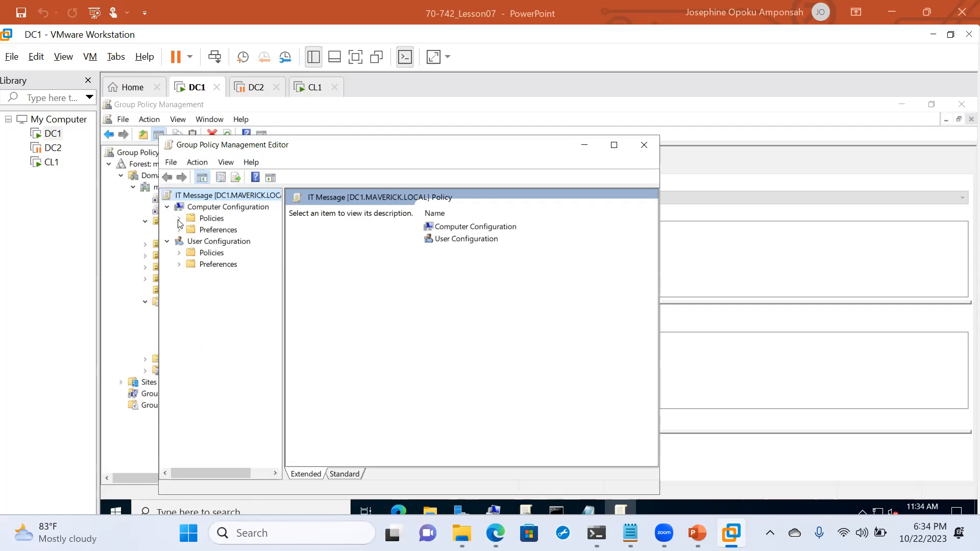
{"action": "left_click", "coordinate": [179, 219]}
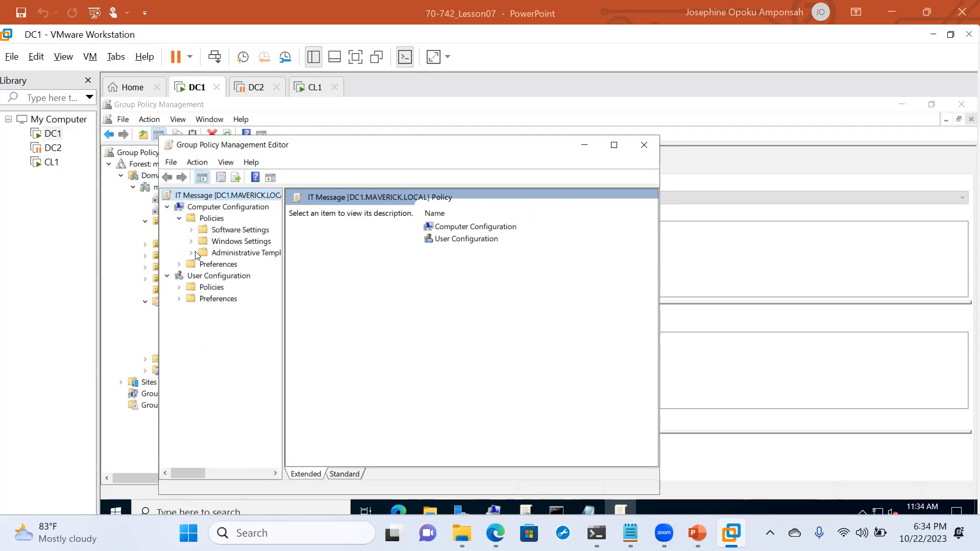
{"action": "left_click", "coordinate": [190, 242]}
{"action": "left_click", "coordinate": [203, 276]}
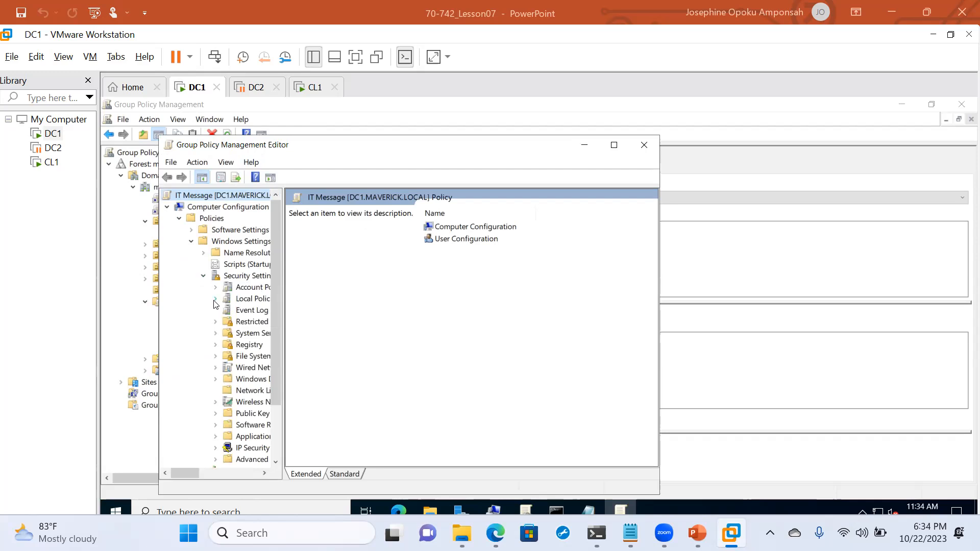
{"action": "left_click", "coordinate": [215, 299]}
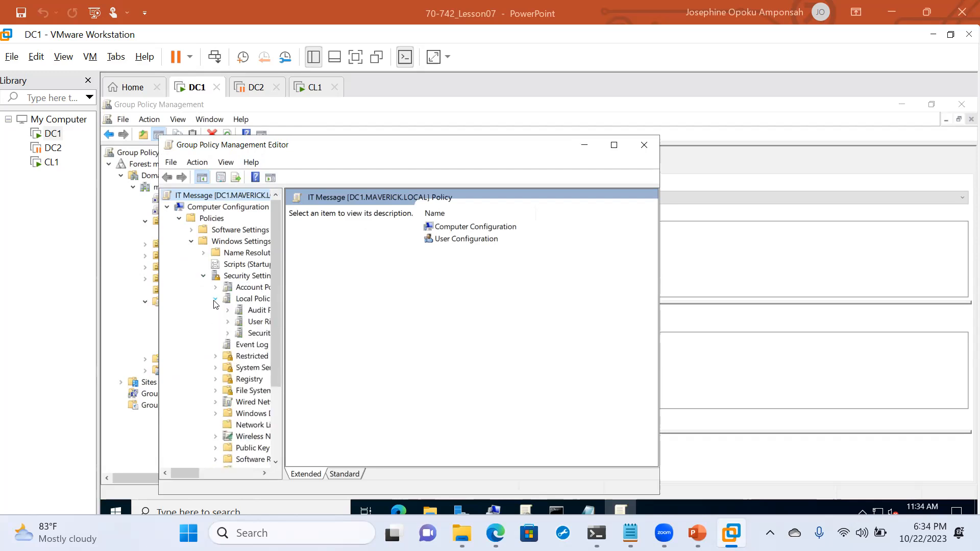
{"action": "left_click", "coordinate": [252, 337]}
{"action": "scroll", "coordinate": [394, 397], "scroll_direction": "down", "scroll_amount": 8}
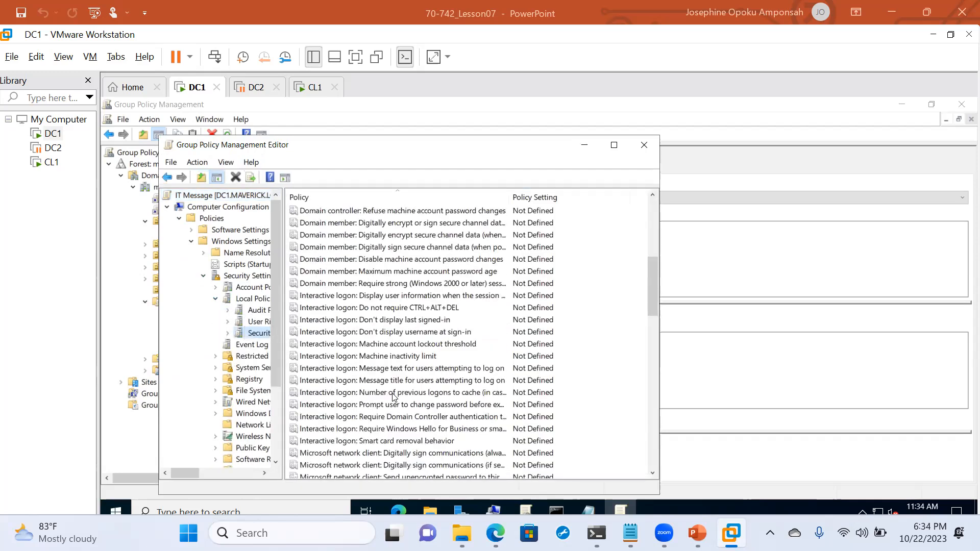
- Define the interactive logon message title as 'IT ADMIN POLICIES'
{"action": "double_click", "coordinate": [383, 381]}
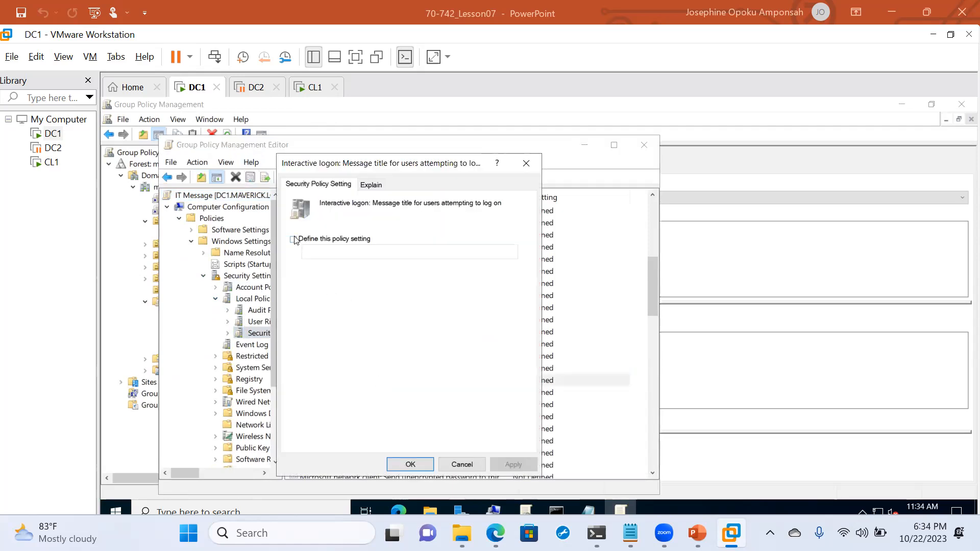
{"action": "left_click", "coordinate": [294, 240]}
{"action": "left_click", "coordinate": [325, 252]}
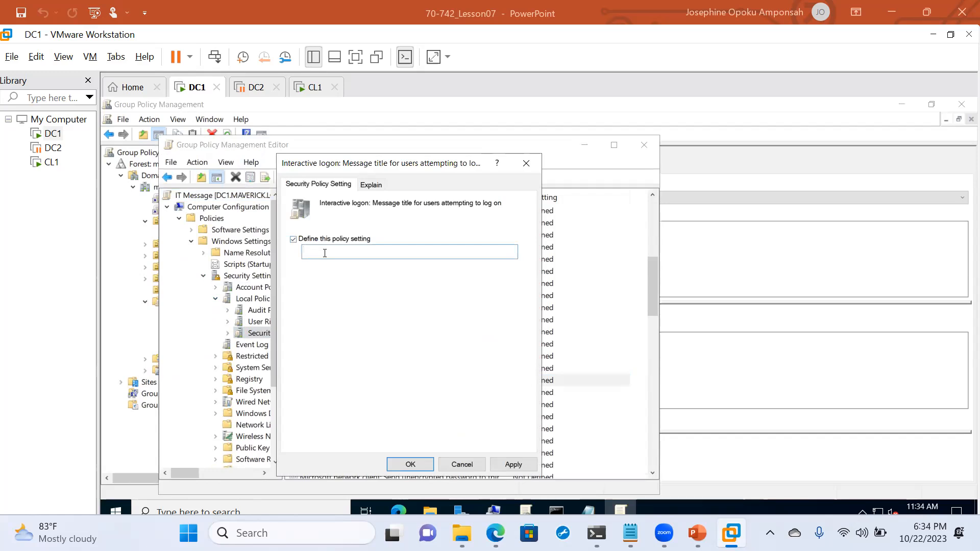
{"action": "type", "text": "IT ADMINI"}
{"action": "key", "text": "BackSpace"}
{"action": "type", "text": "N POLICIES"}
{"action": "left_click", "coordinate": [413, 466]}
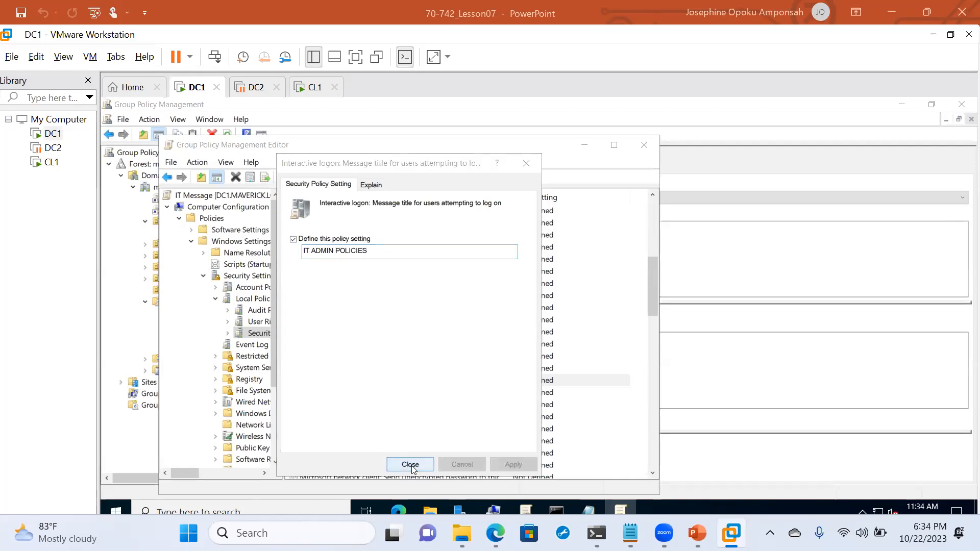
- Define the logon message text for the IT Department banning Torrent, Tor Browser, Youtube and Github
{"action": "double_click", "coordinate": [397, 366]}
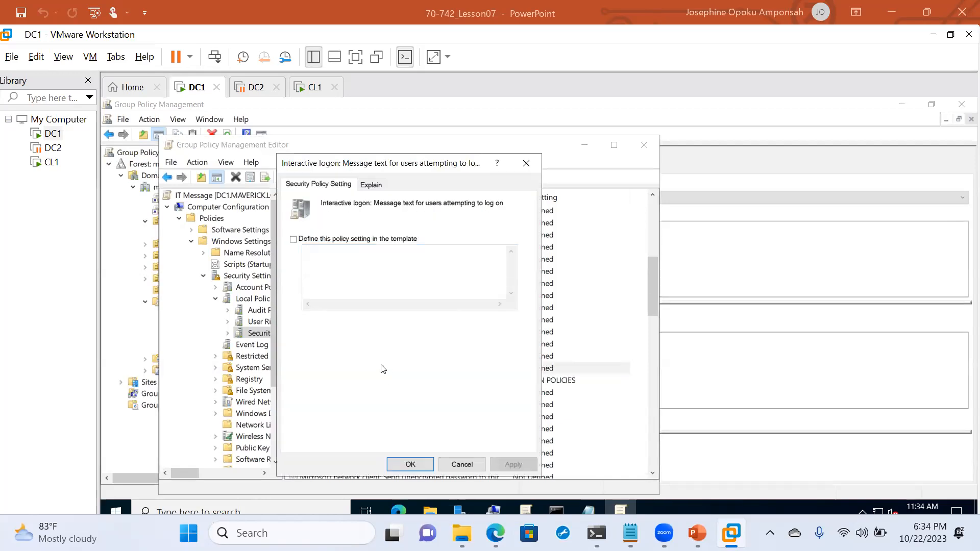
{"action": "left_click", "coordinate": [293, 239]}
{"action": "left_click", "coordinate": [308, 251]}
{"action": "type", "text": "Th"}
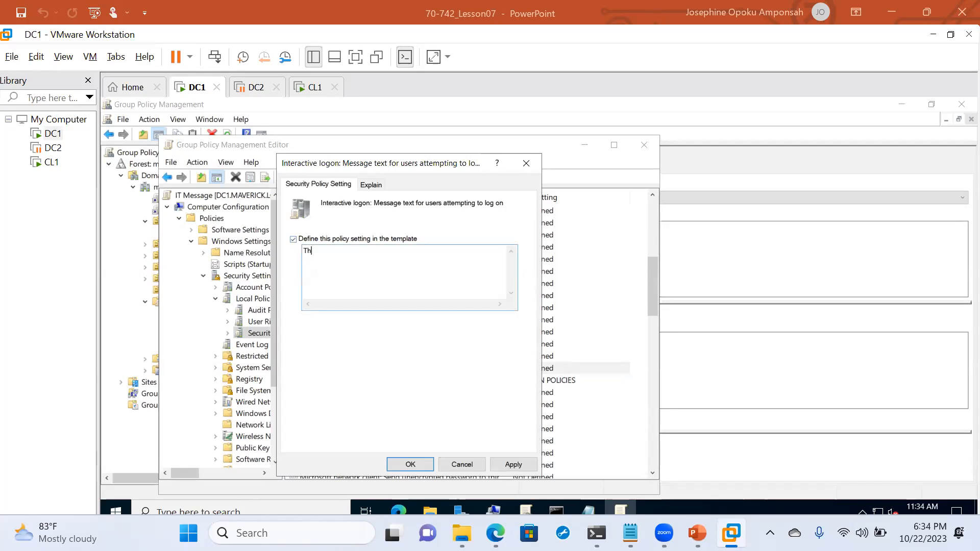
{"action": "type", "text": "is applies to all Administrators and Users in"}
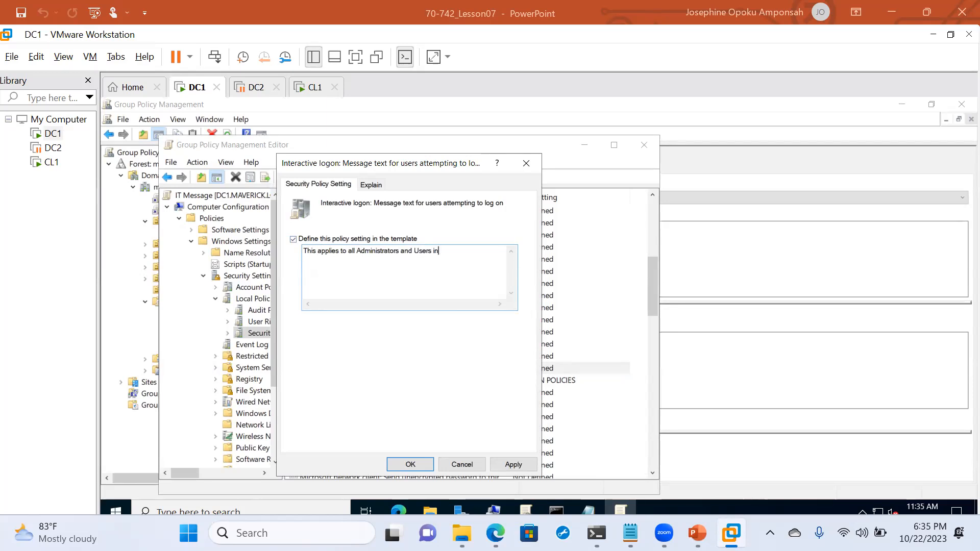
{"action": "type", "text": " the IT Department"}
{"action": "key", "text": "Return"}
{"action": "type", "text": "No T"}
{"action": "type", "text": "orrent "}
{"action": "type", "text": "No Tor"}
{"action": "type", "text": " Browser"}
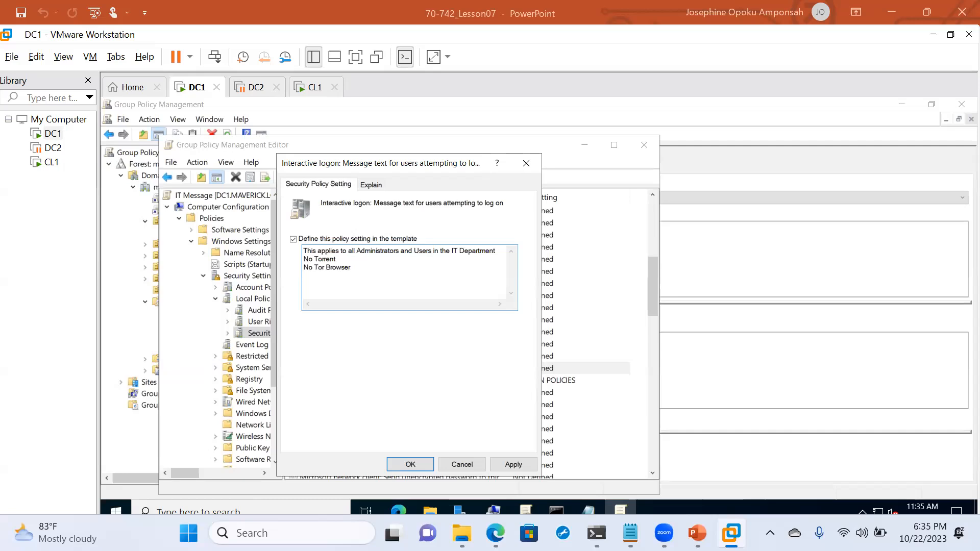
{"action": "key", "text": "Return"}
{"action": "type", "text": "No "}
{"action": "type", "text": "Yout"}
{"action": "type", "text": "ube "}
{"action": "type", "text": "No G"}
{"action": "type", "text": "ithub"}
{"action": "left_click", "coordinate": [411, 464]}
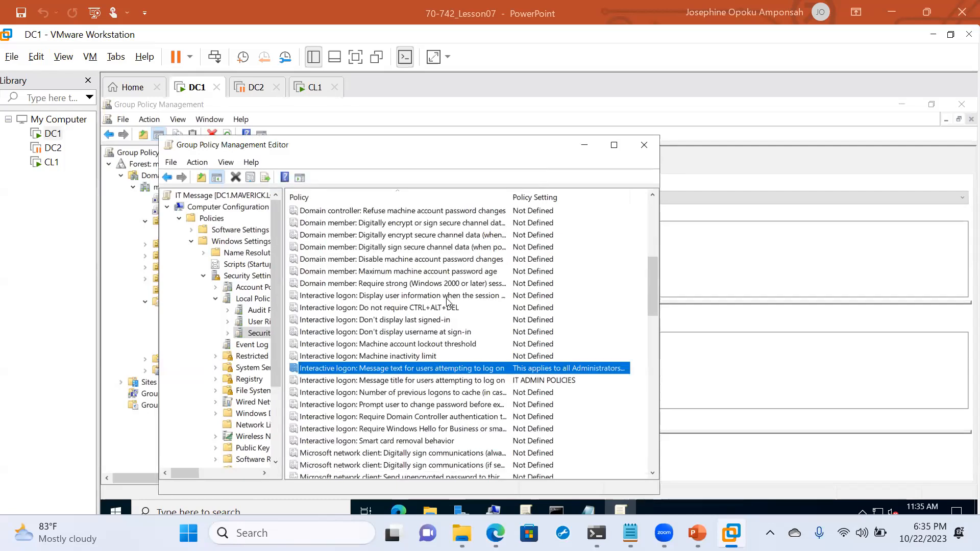
{"action": "left_click", "coordinate": [644, 146]}
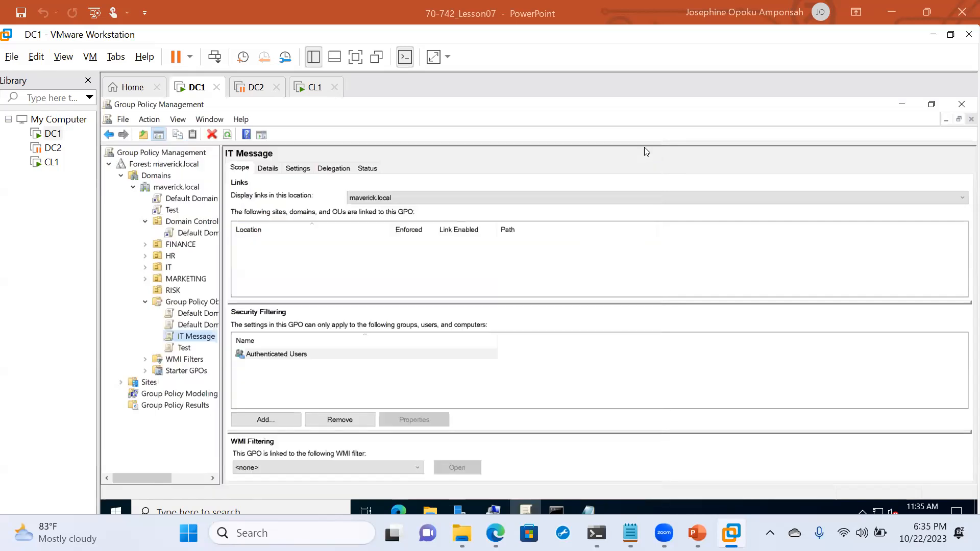
- Link the IT Message GPO to the IT OU and expand IT to verify it
{"action": "left_click_drag", "start_coordinate": [181, 337], "coordinate": [161, 269]}
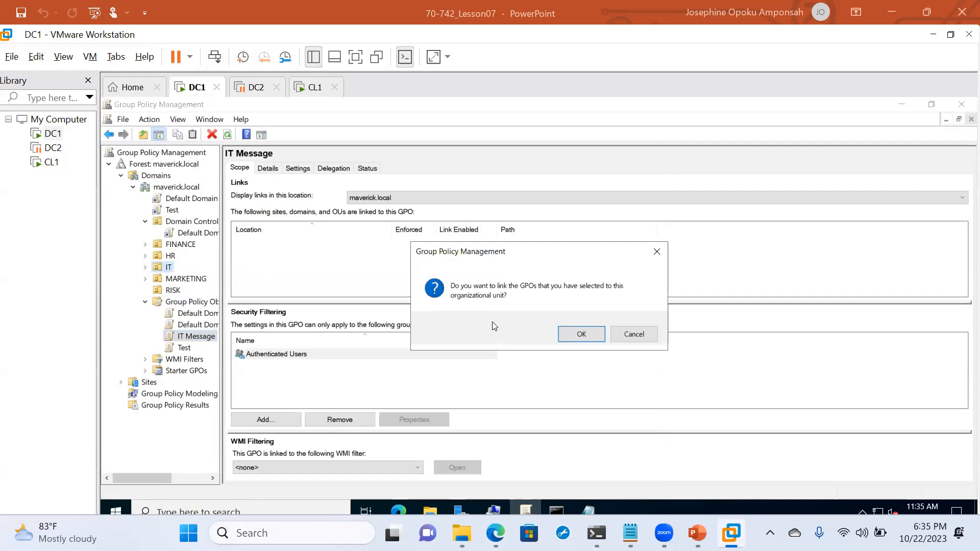
{"action": "left_click", "coordinate": [581, 333]}
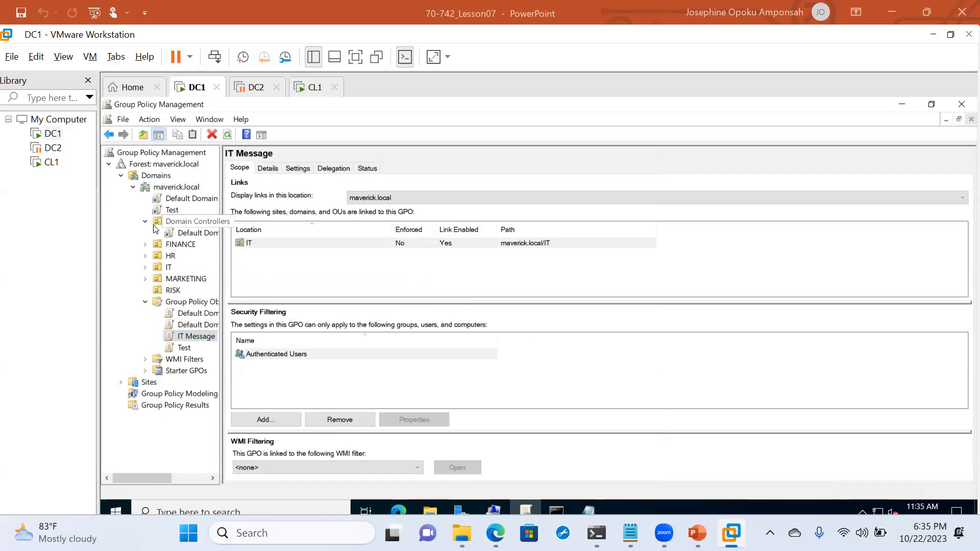
{"action": "left_click", "coordinate": [146, 268]}
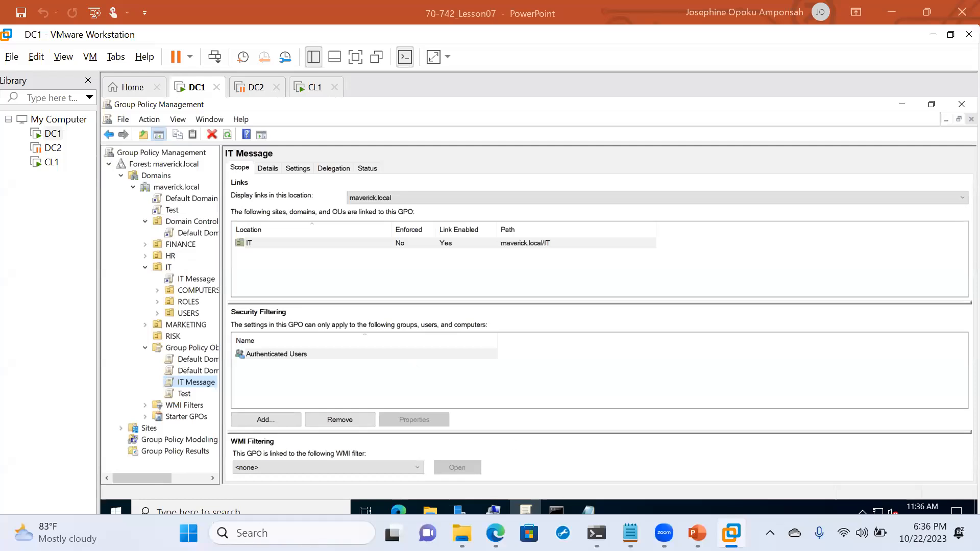
{"action": "mouse_move", "coordinate": [526, 509]}
{"action": "mouse_move", "coordinate": [732, 533]}
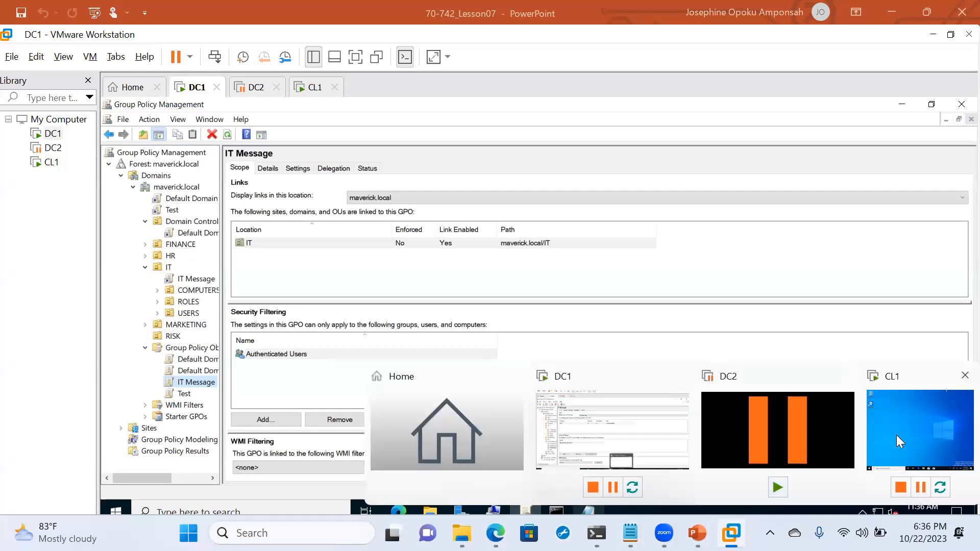
- Open a command prompt on CL1 via Win+R, then bring the host's OneDrive page forward in Edge
{"action": "left_click", "coordinate": [896, 434]}
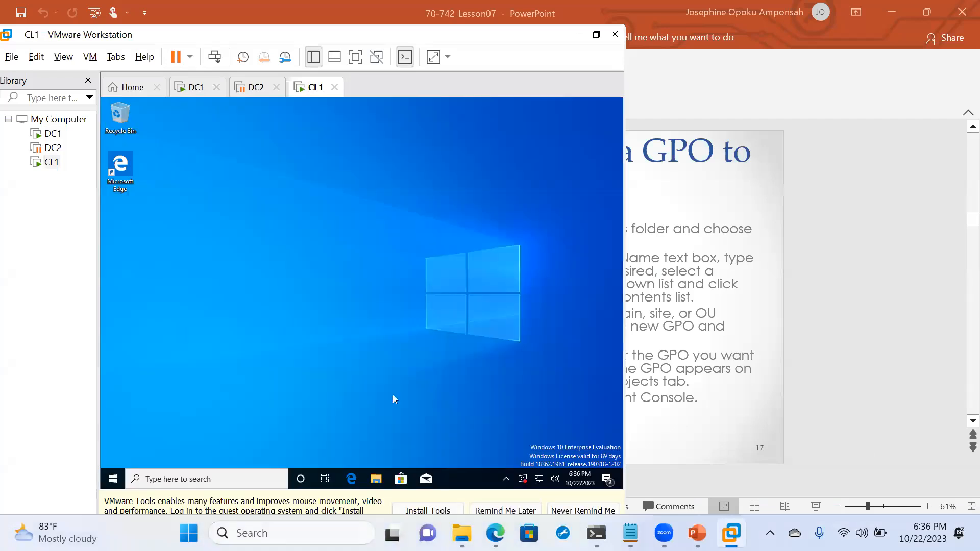
{"action": "key", "text": "super+r"}
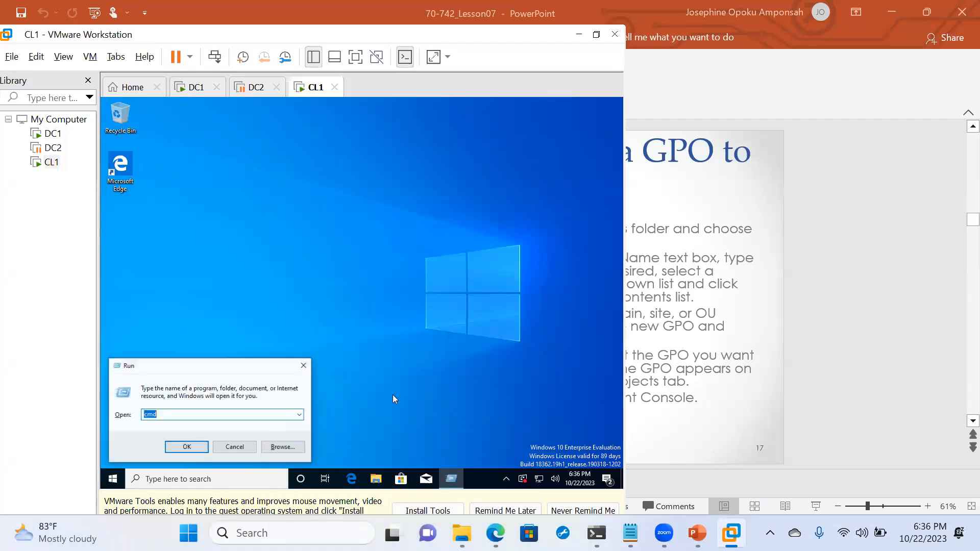
{"action": "key", "text": "Return"}
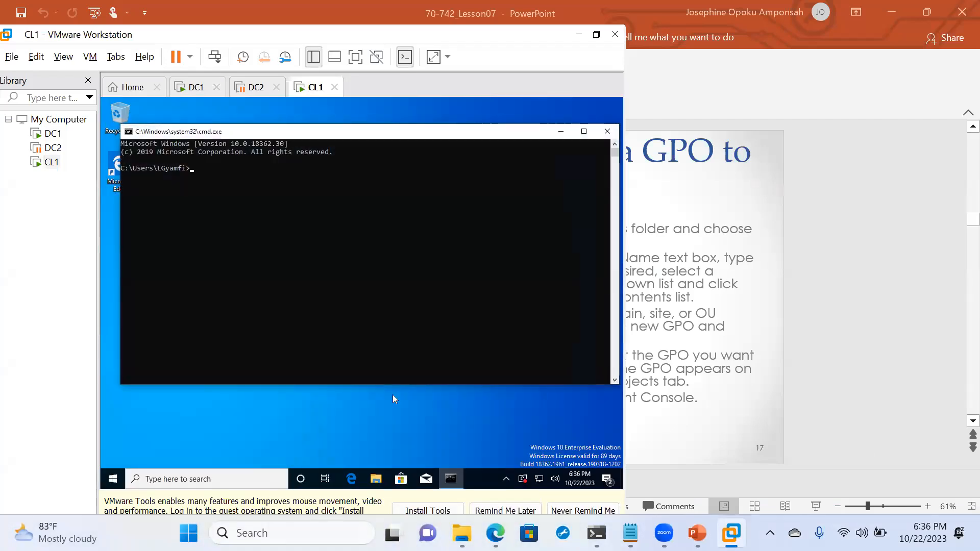
{"action": "mouse_move", "coordinate": [496, 533]}
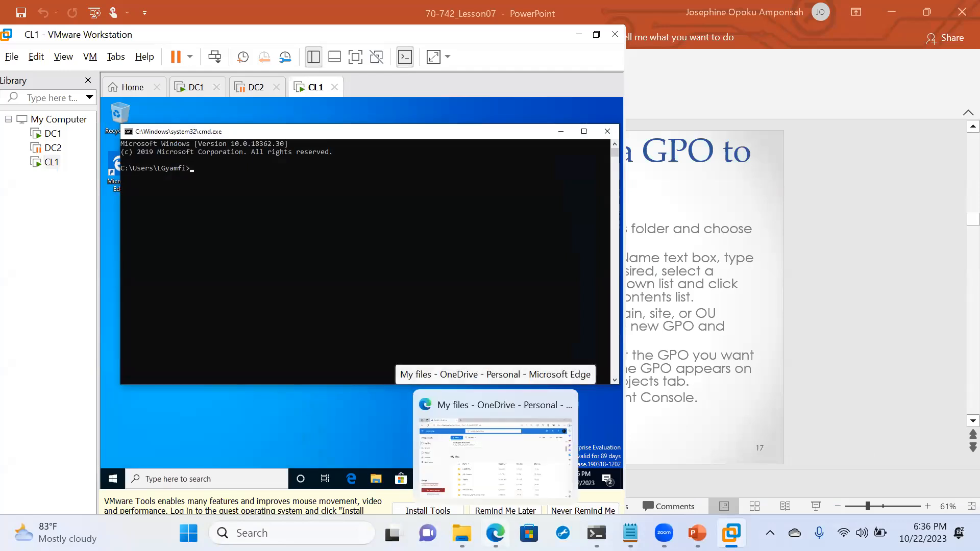
{"action": "left_click", "coordinate": [459, 404]}
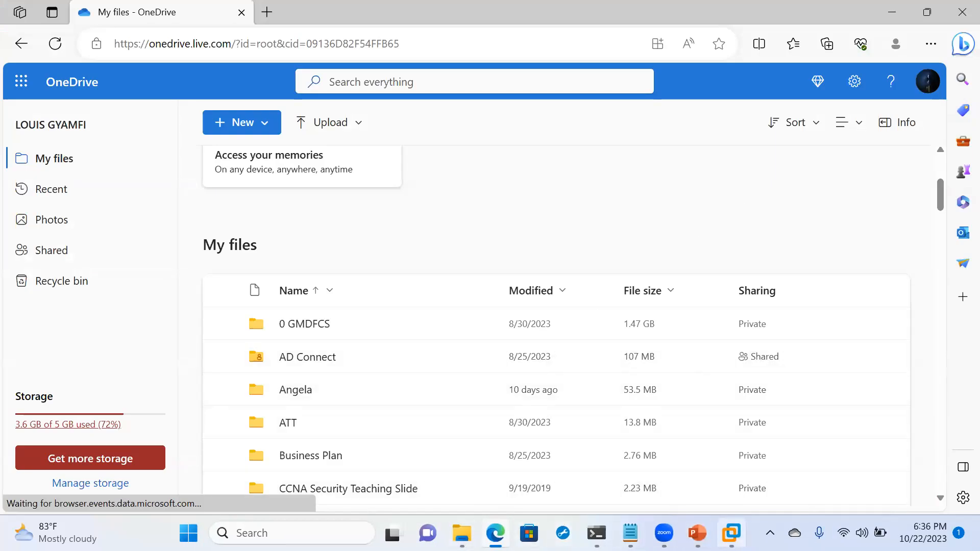
- Rerun gpupdate /force on DC1 in full screen until both computer and user policy updates succeed
{"action": "mouse_move", "coordinate": [731, 533]}
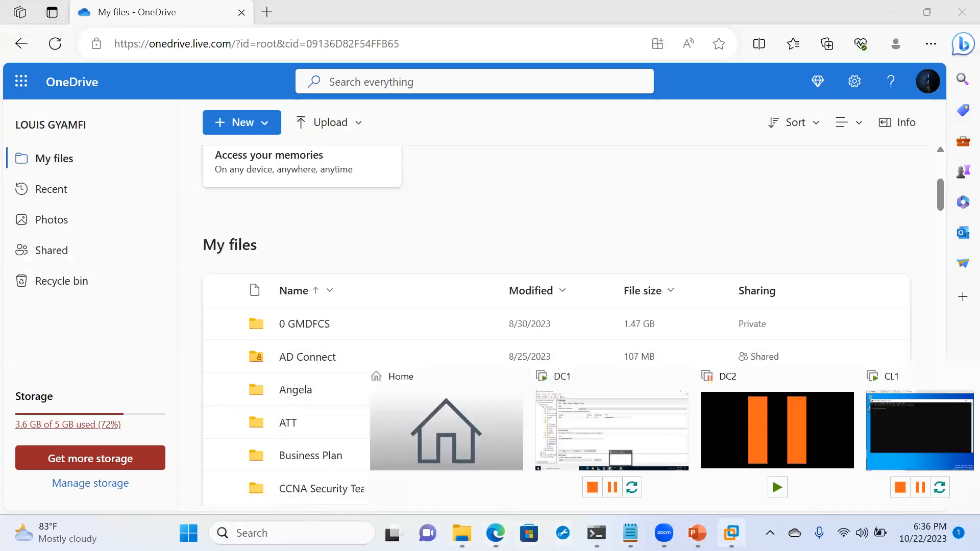
{"action": "left_click", "coordinate": [555, 457]}
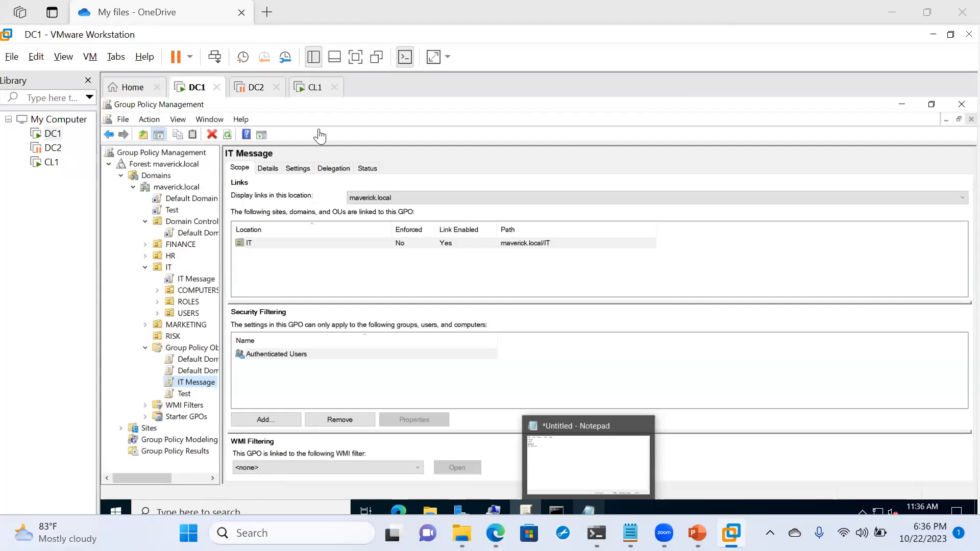
{"action": "left_click", "coordinate": [353, 60]}
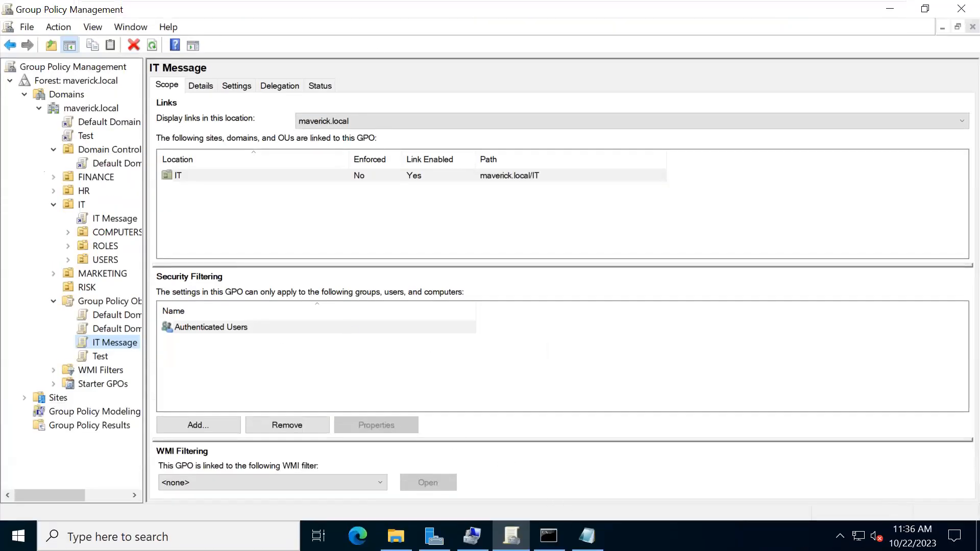
{"action": "left_click", "coordinate": [549, 536]}
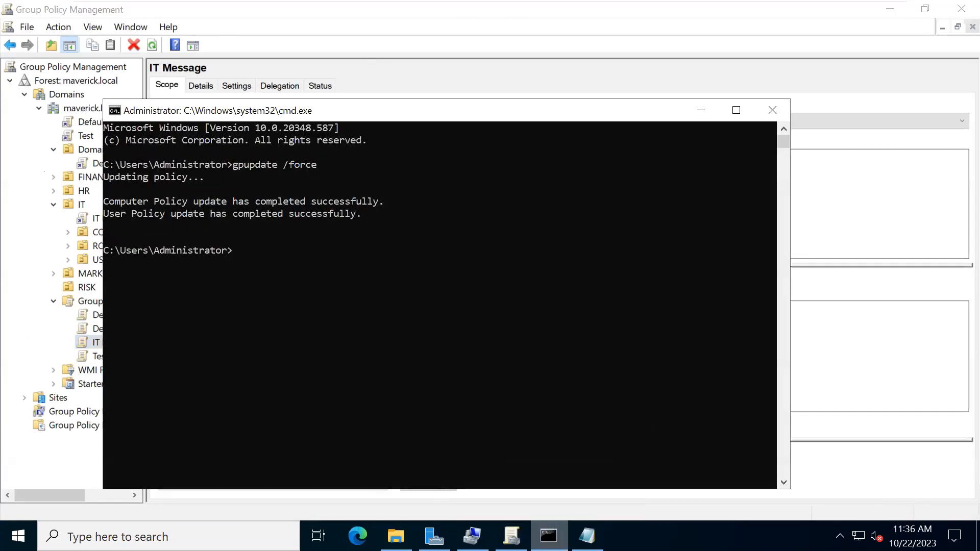
{"action": "key", "text": "Up"}
{"action": "key", "text": "Return"}
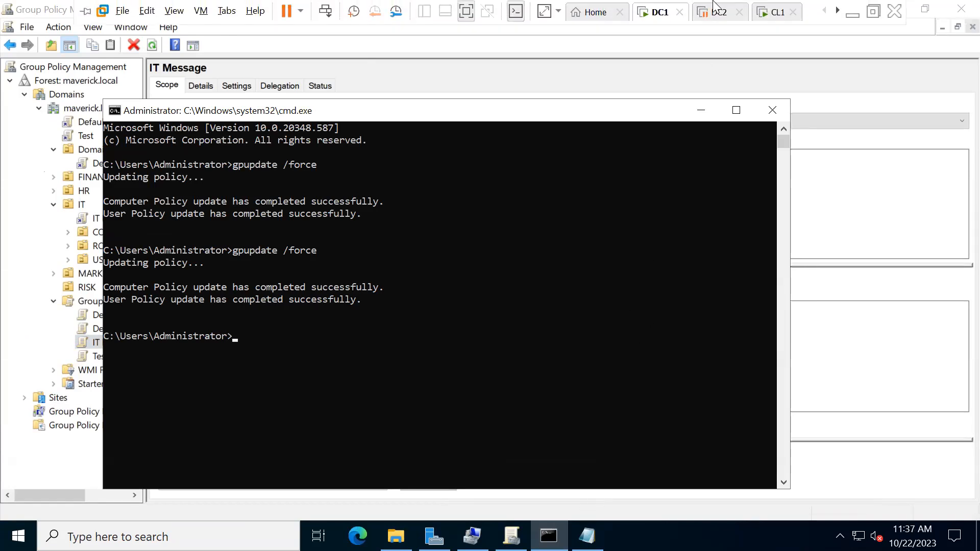
{"action": "left_click", "coordinate": [763, 12]}
- Run gpupdate /force in CL1's command prompt so computer and user policies update successfully
{"action": "left_click", "coordinate": [357, 184]}
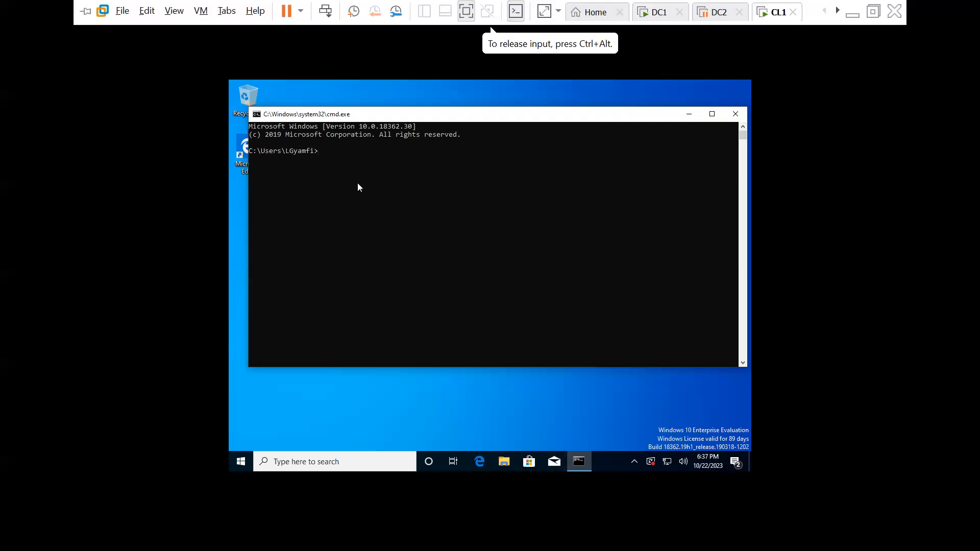
{"action": "type", "text": "gpupdate /force"}
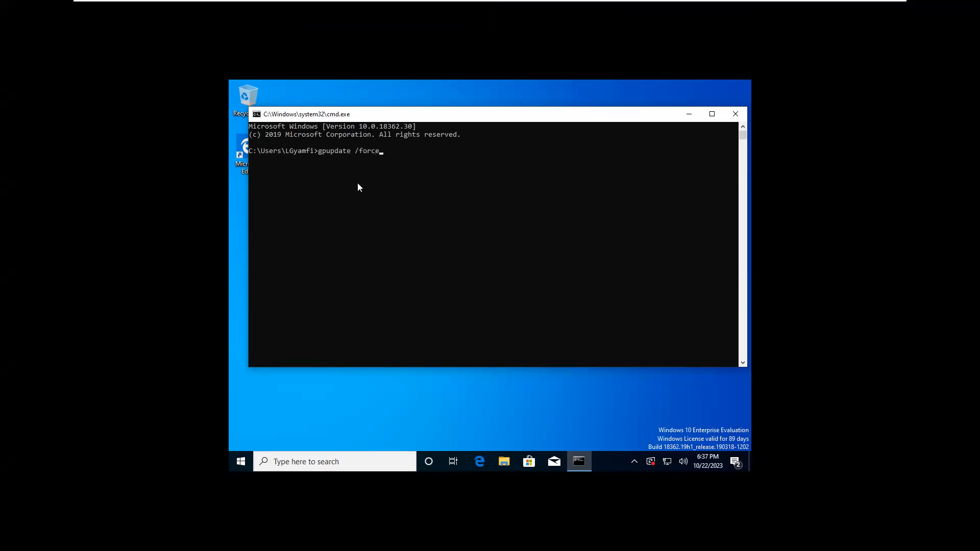
{"action": "key", "text": "Return"}
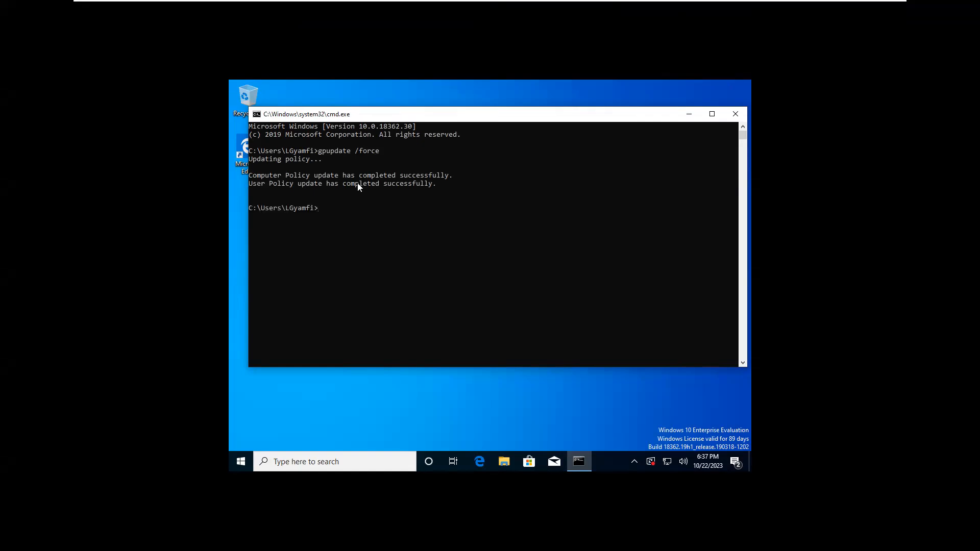
{"action": "left_click", "coordinate": [242, 467]}
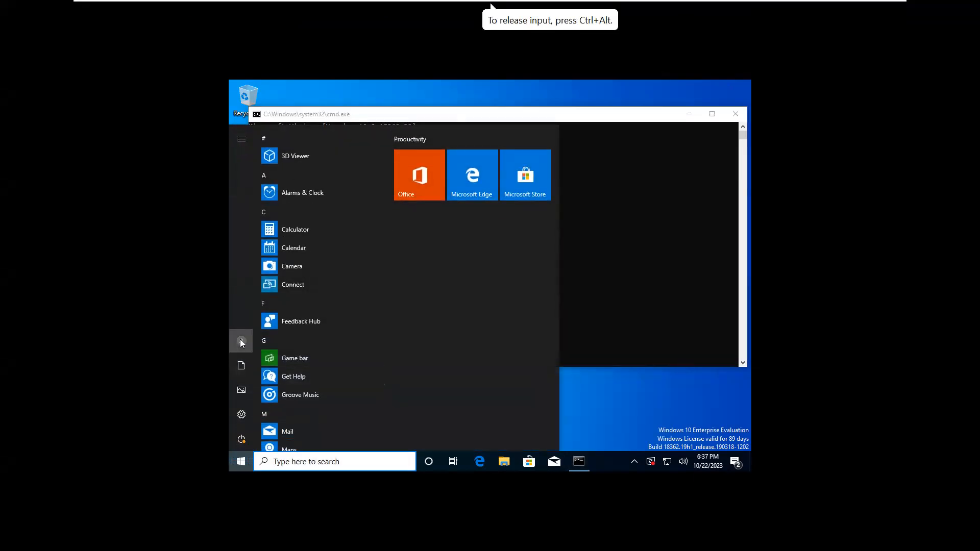
- Sign out of CL1, acknowledge the policy notice at sign-in, and reach the password screen
{"action": "left_click", "coordinate": [242, 341]}
{"action": "left_click", "coordinate": [264, 293]}
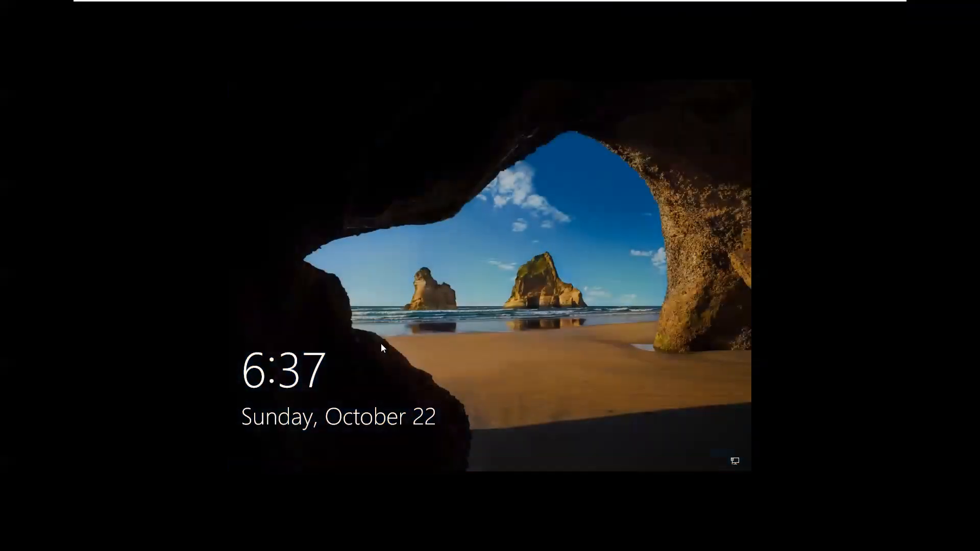
{"action": "left_click", "coordinate": [381, 343]}
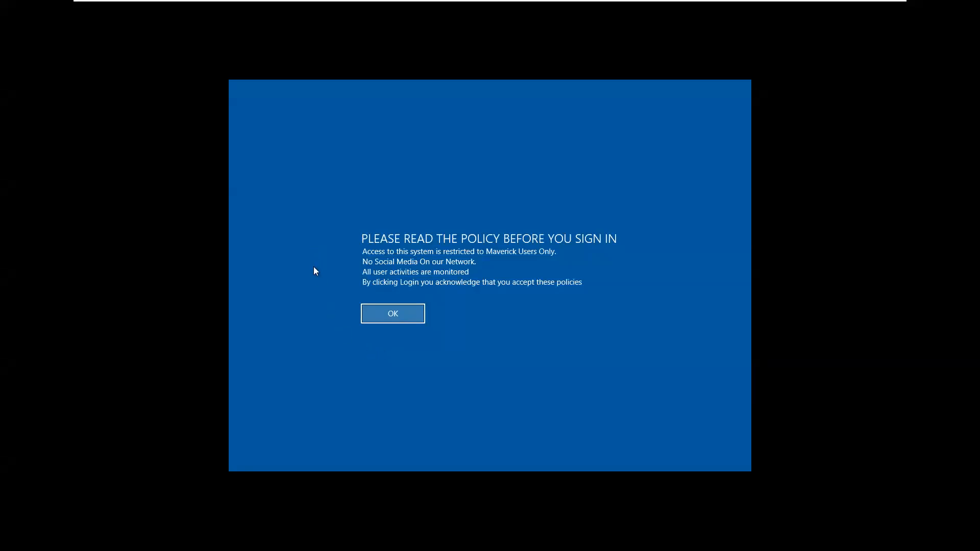
{"action": "left_click", "coordinate": [392, 314]}
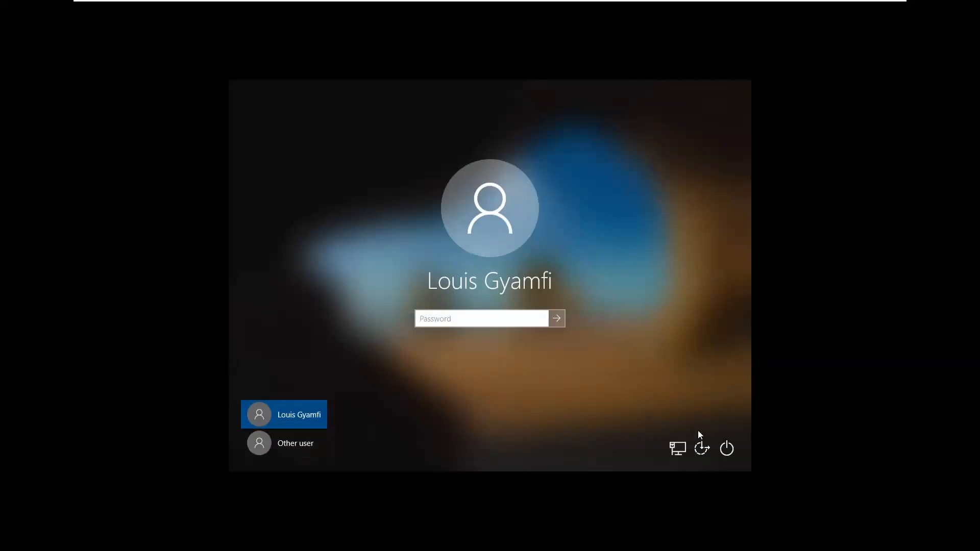
{"action": "left_click", "coordinate": [725, 447]}
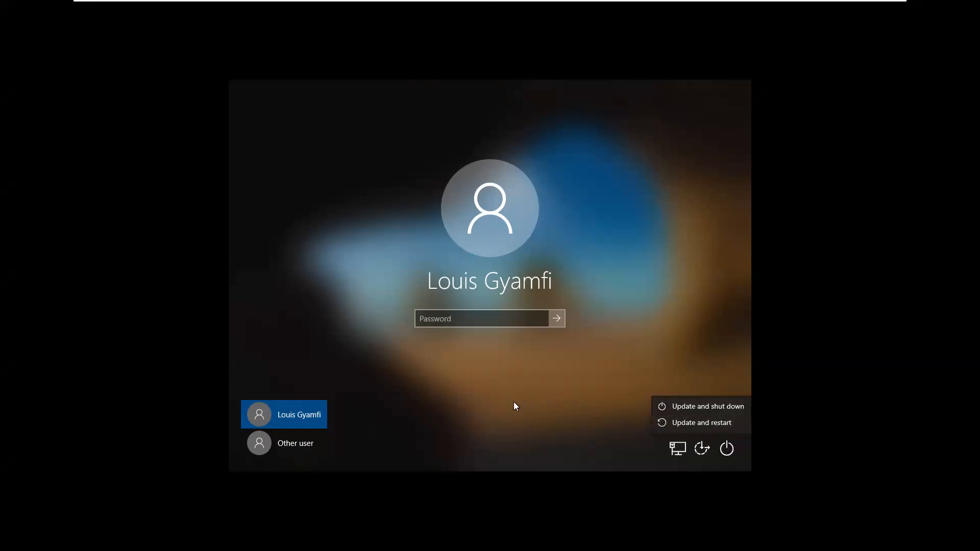
{"action": "left_click", "coordinate": [460, 384]}
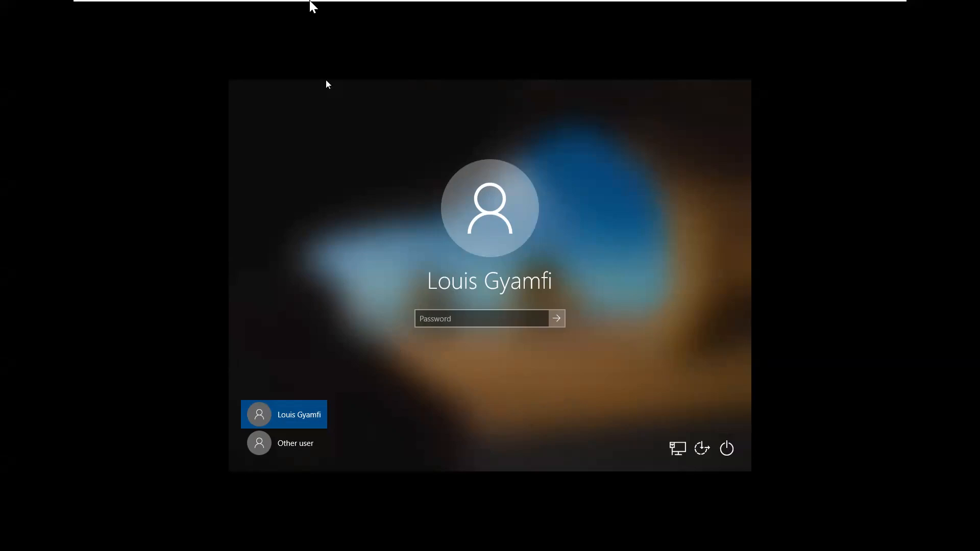
{"action": "mouse_move", "coordinate": [312, 4]}
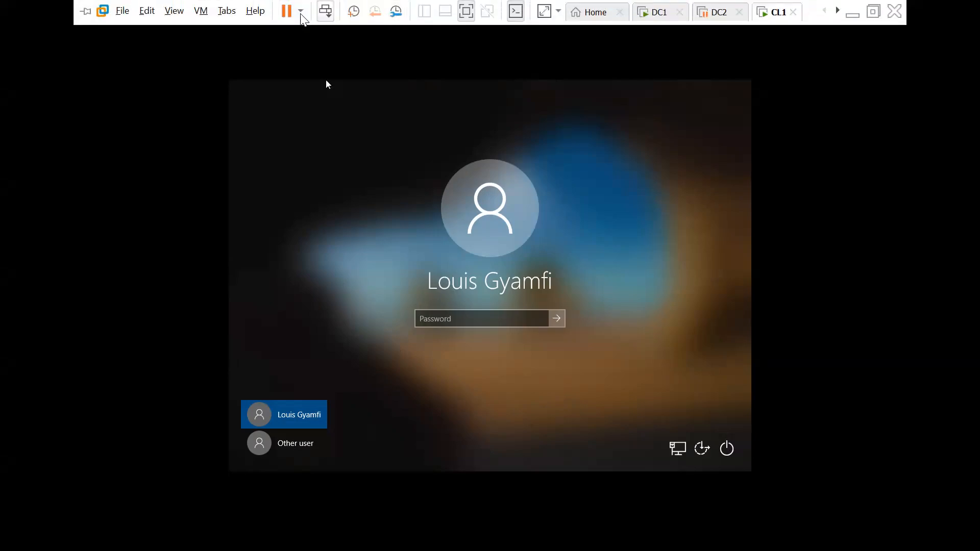
- Restart the CL1 guest with VM > Power > Restart Guest, then view the suspended DC2 machine
{"action": "left_click", "coordinate": [210, 17]}
{"action": "mouse_move", "coordinate": [216, 31]}
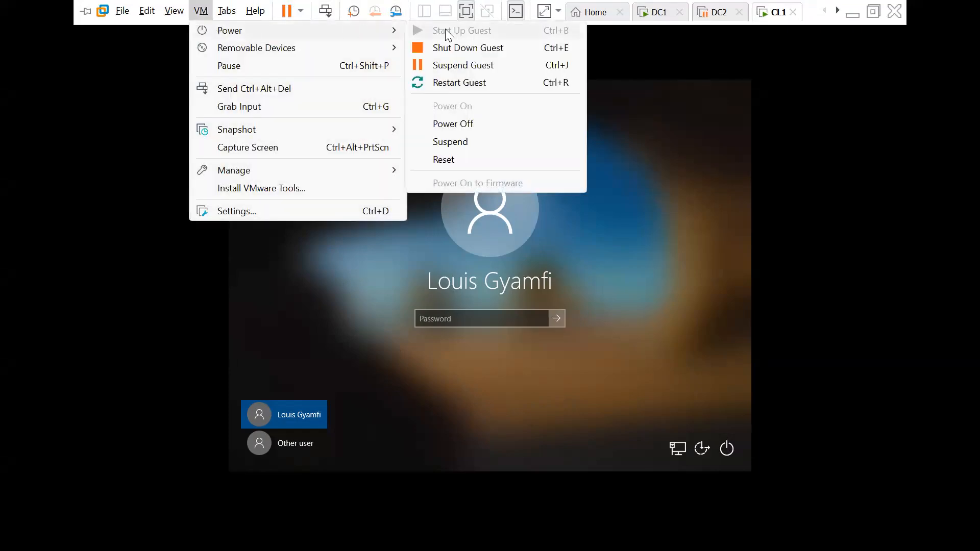
{"action": "left_click", "coordinate": [455, 82]}
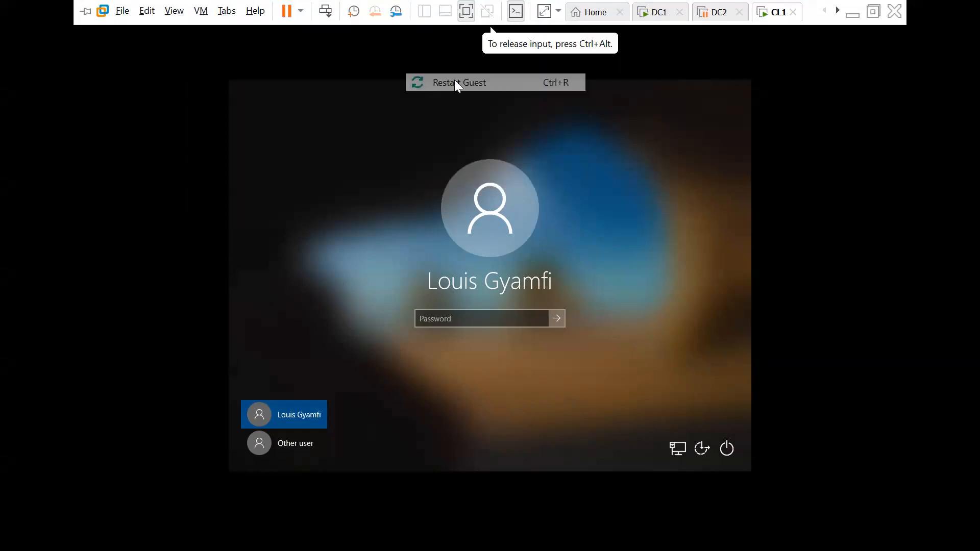
{"action": "left_click", "coordinate": [516, 308]}
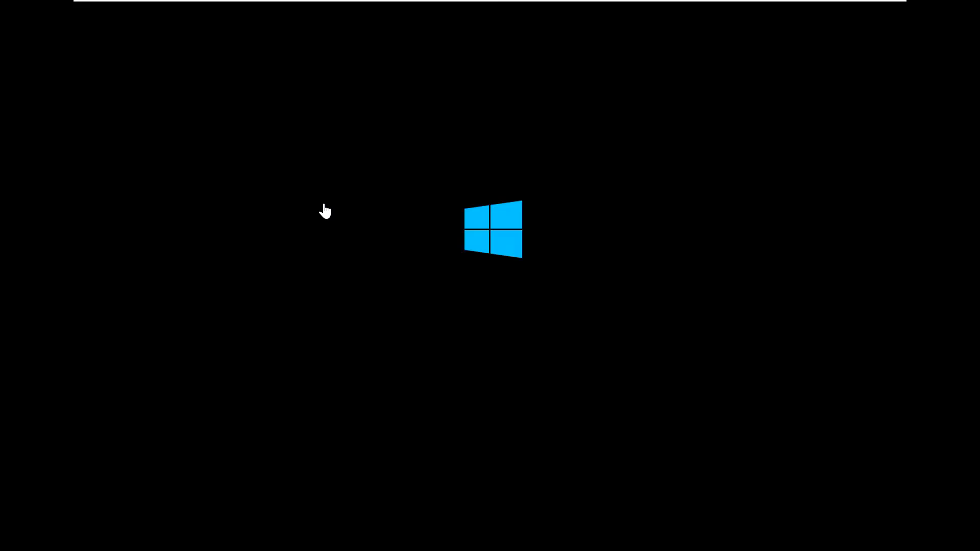
{"action": "mouse_move", "coordinate": [461, 2]}
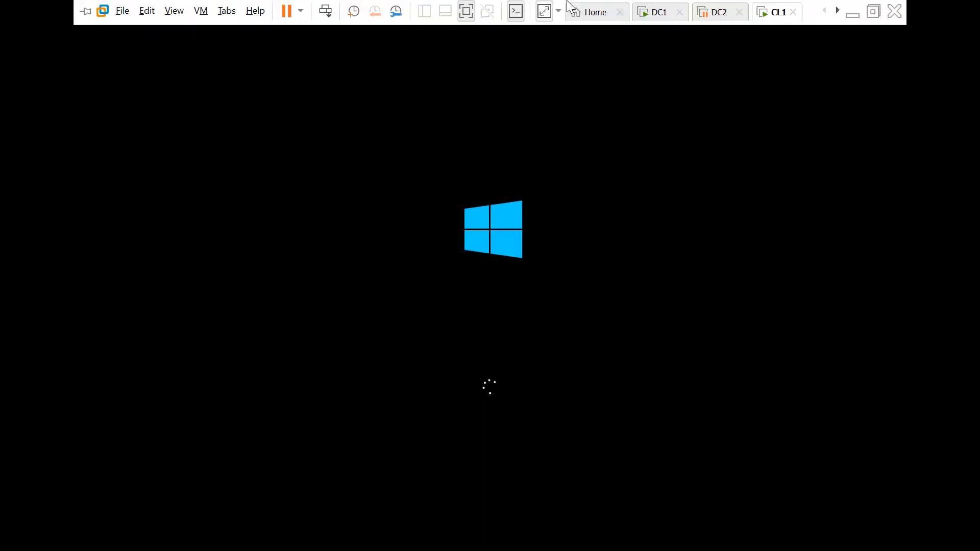
{"action": "left_click", "coordinate": [699, 7]}
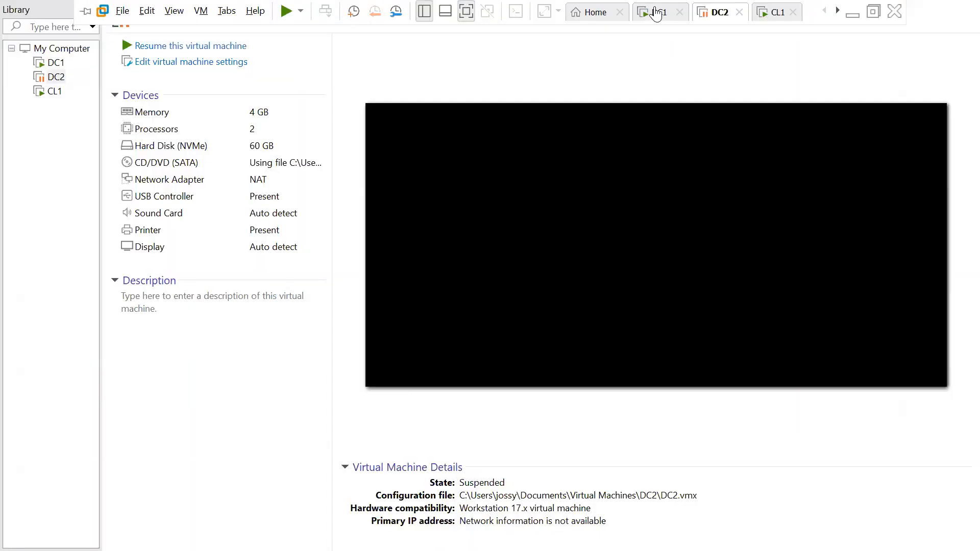
- On DC1, open Active Directory Users and Computers from Server Manager Tools to check IT\USERS
{"action": "left_click", "coordinate": [657, 12]}
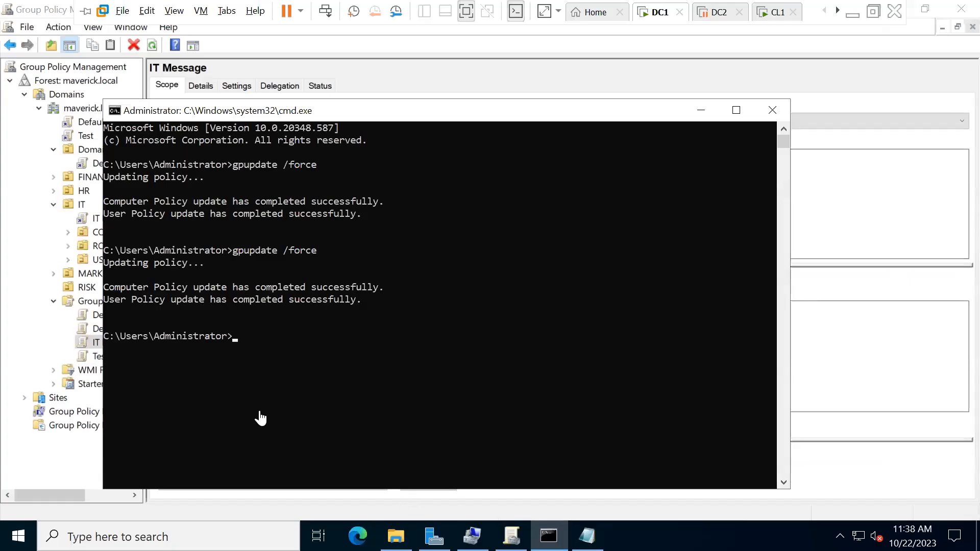
{"action": "left_click", "coordinate": [700, 111]}
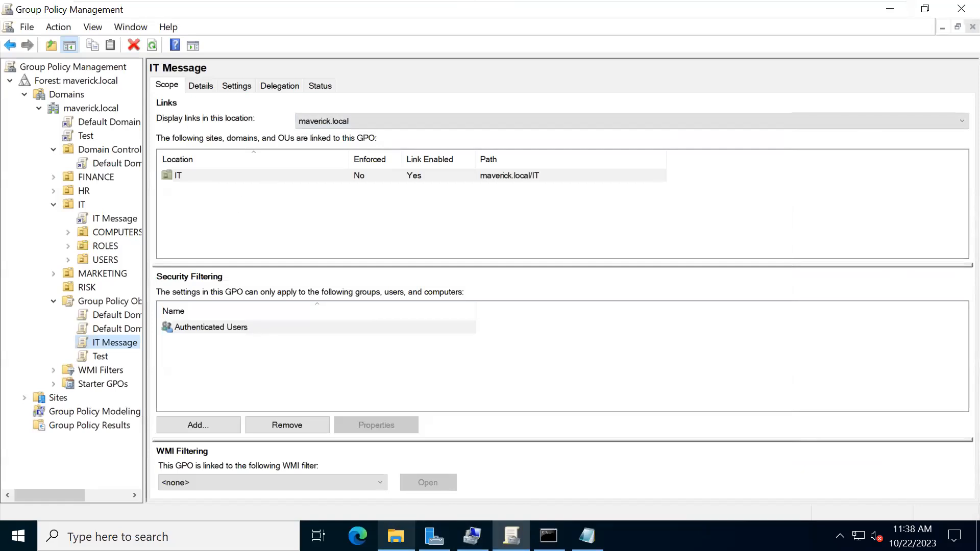
{"action": "left_click", "coordinate": [397, 536]}
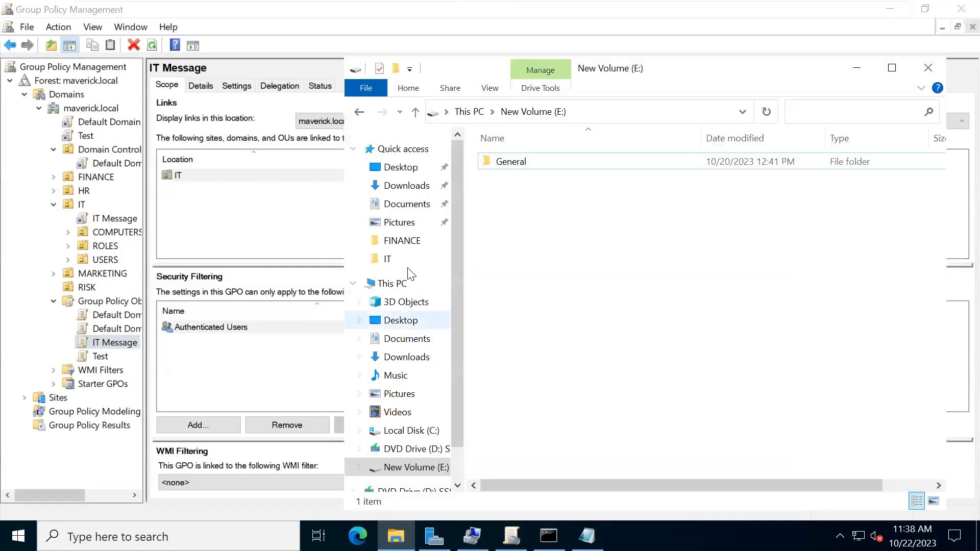
{"action": "left_click", "coordinate": [472, 536]}
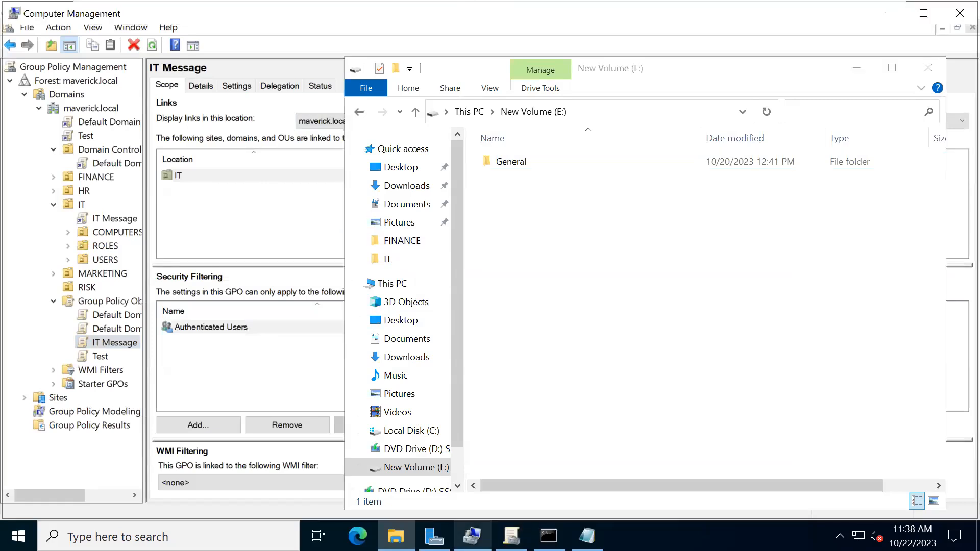
{"action": "left_click", "coordinate": [434, 536]}
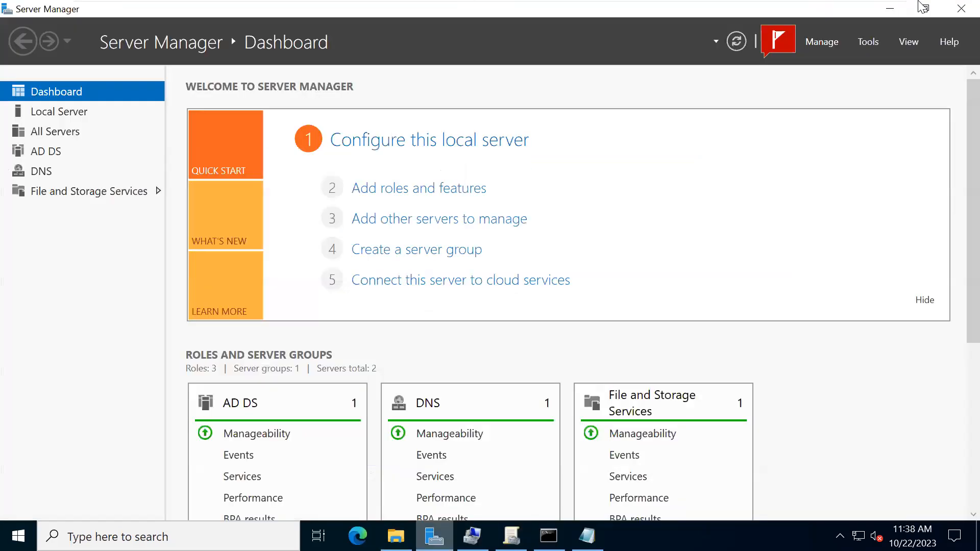
{"action": "left_click", "coordinate": [872, 46]}
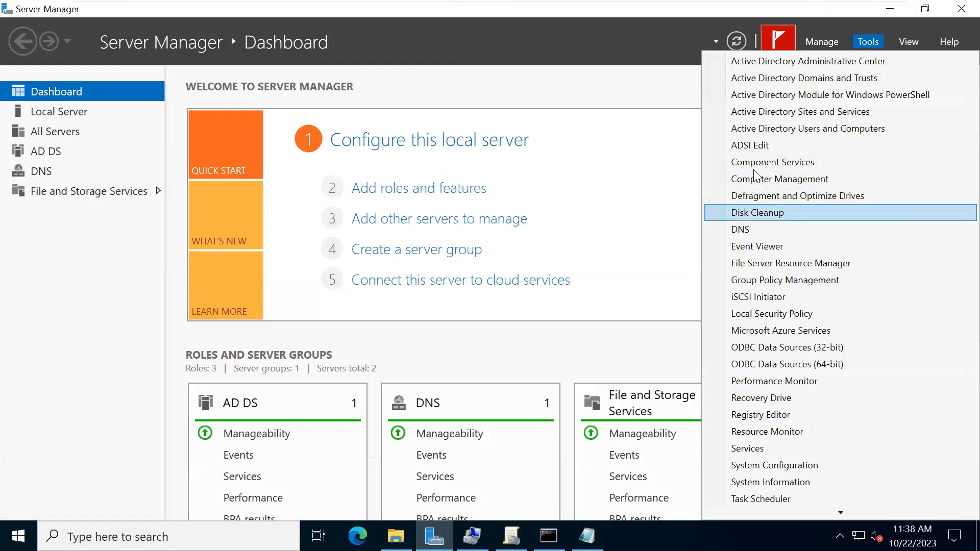
{"action": "left_click", "coordinate": [757, 132]}
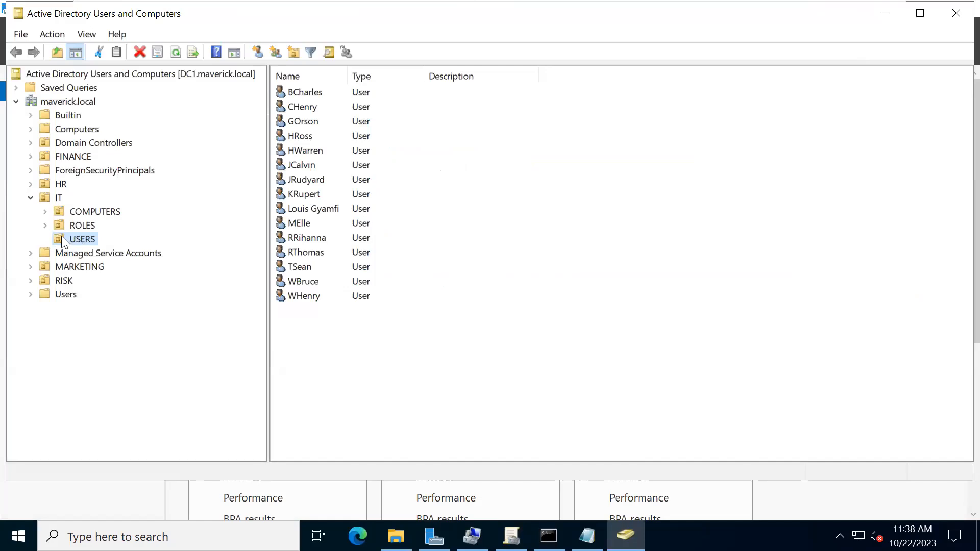
- Minimize DC1's open windows and return to the restarting CL1 machine
{"action": "left_click", "coordinate": [884, 13]}
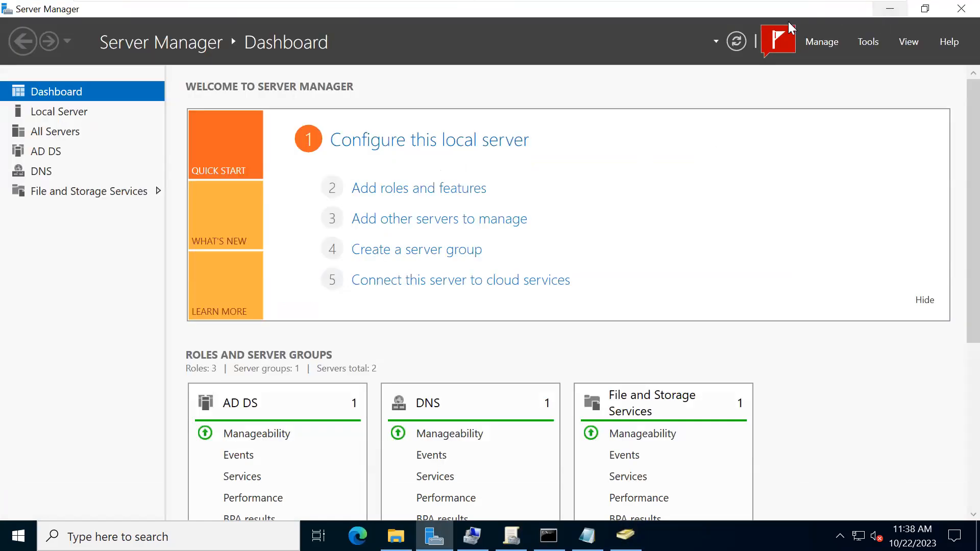
{"action": "left_click", "coordinate": [888, 9]}
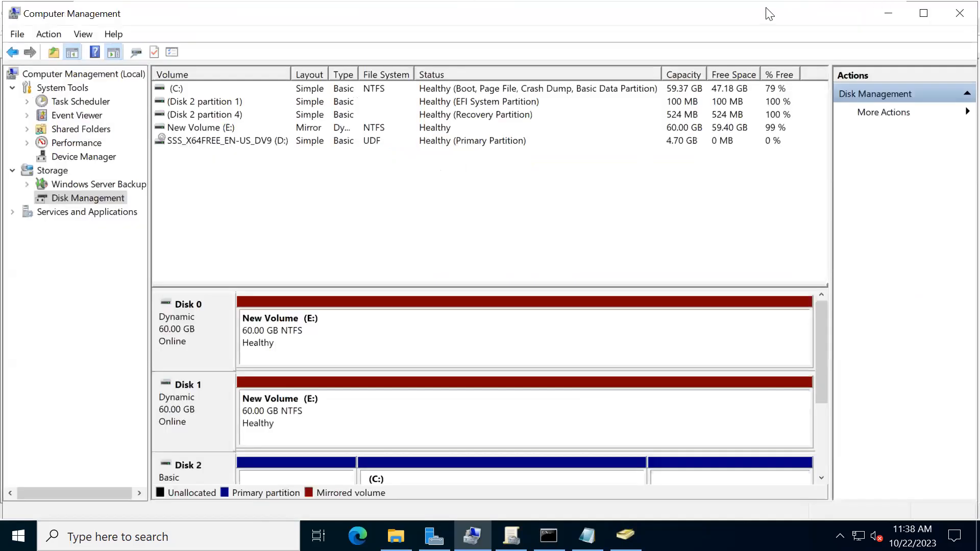
{"action": "left_click", "coordinate": [887, 14]}
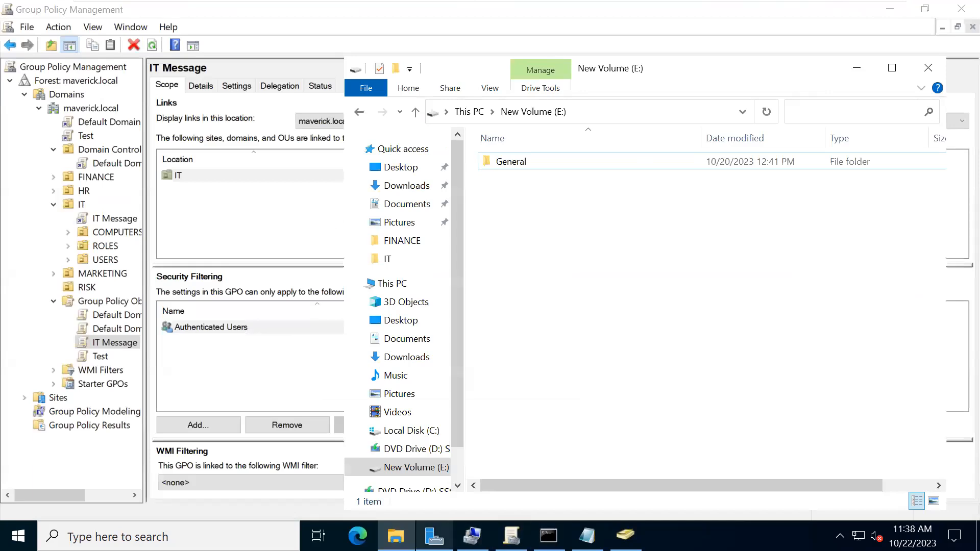
{"action": "left_click", "coordinate": [777, 12]}
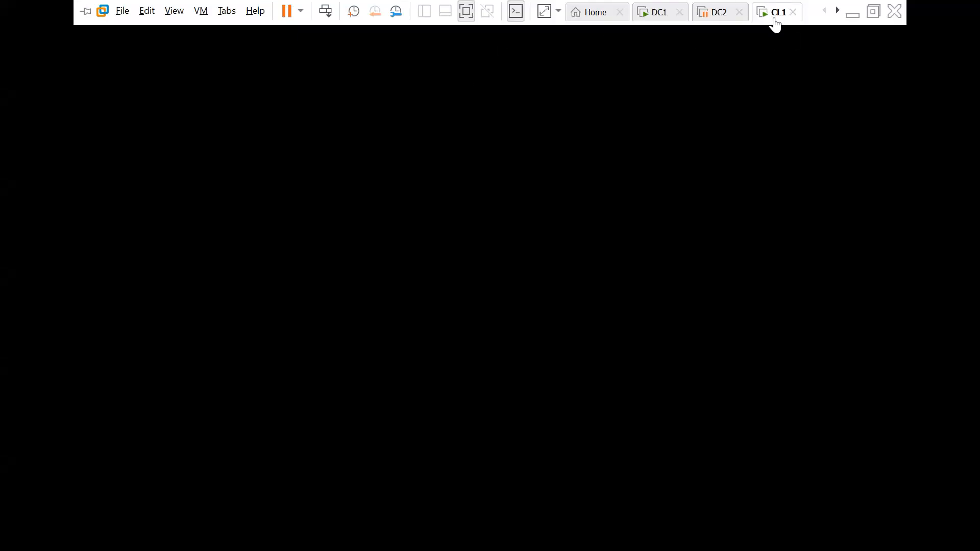
- Return to DC1 with Group Policy Management in front, showing the IT Message GPO linked to IT
{"action": "left_click", "coordinate": [700, 180]}
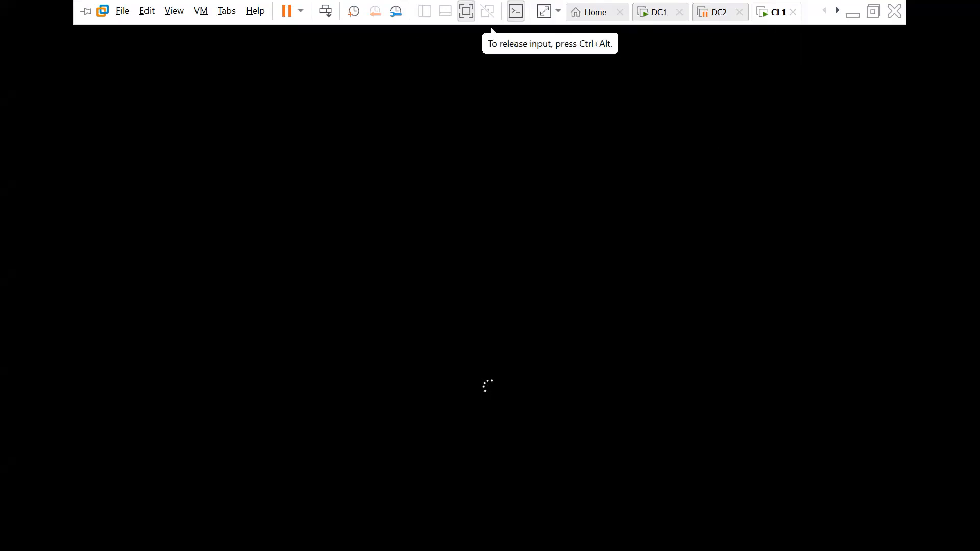
{"action": "mouse_move", "coordinate": [821, 5]}
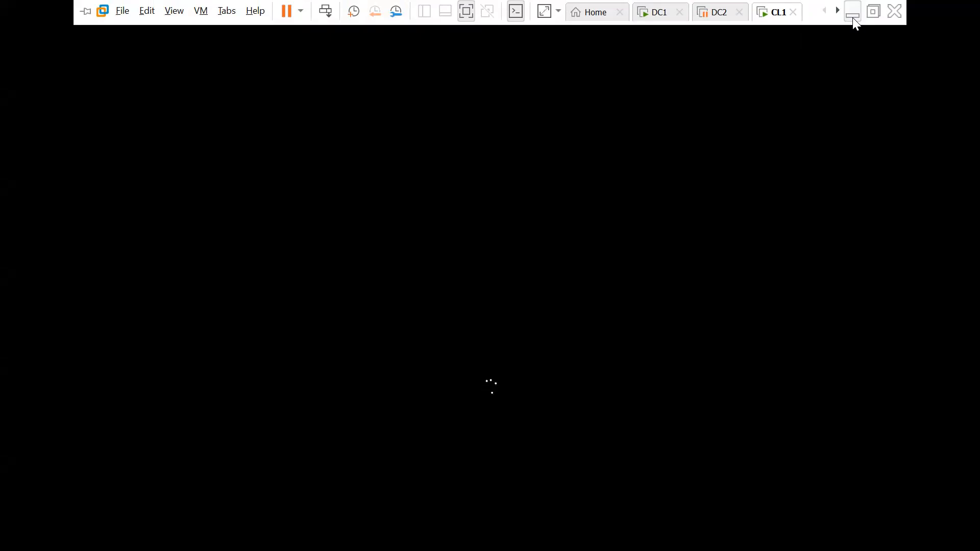
{"action": "left_click", "coordinate": [665, 16]}
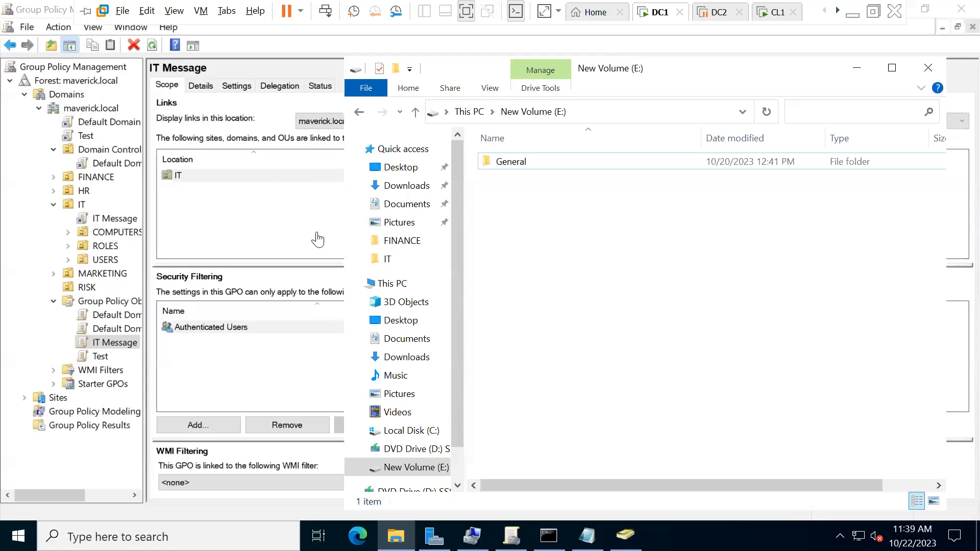
{"action": "left_click", "coordinate": [23, 256]}
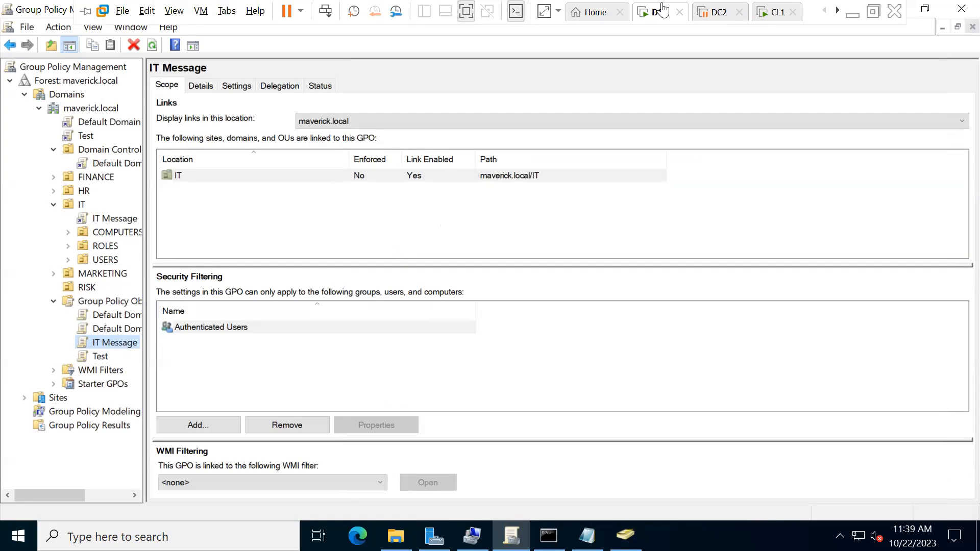
{"action": "left_click", "coordinate": [851, 15]}
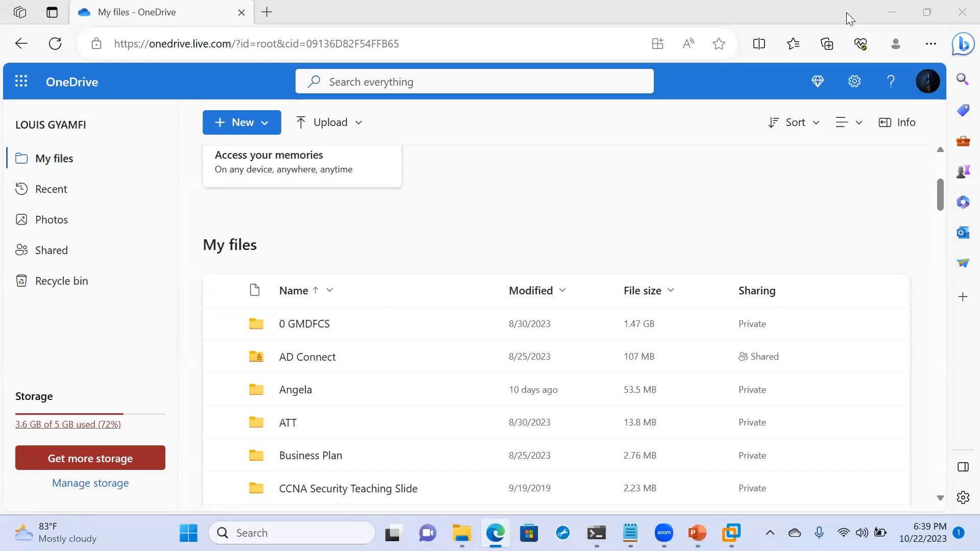
{"action": "mouse_move", "coordinate": [731, 533]}
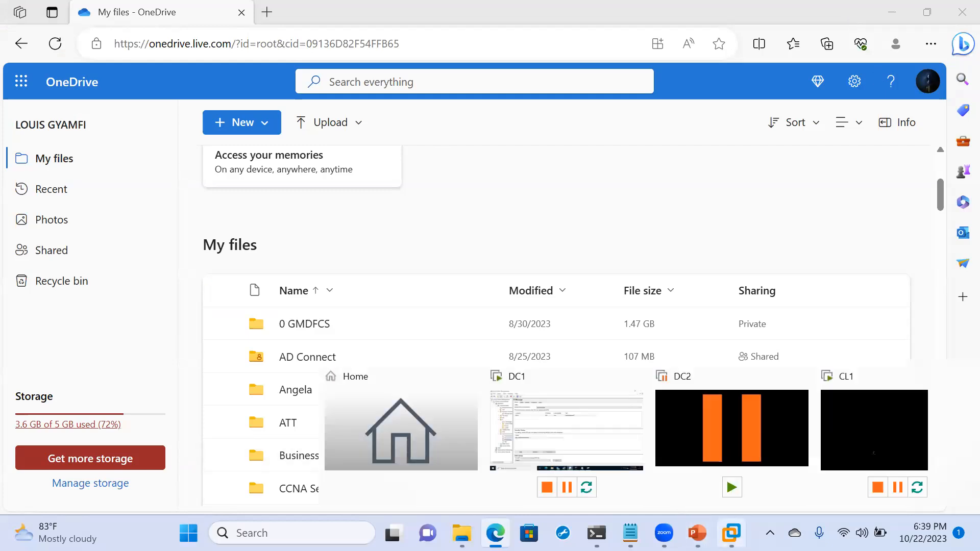
{"action": "left_click", "coordinate": [588, 455]}
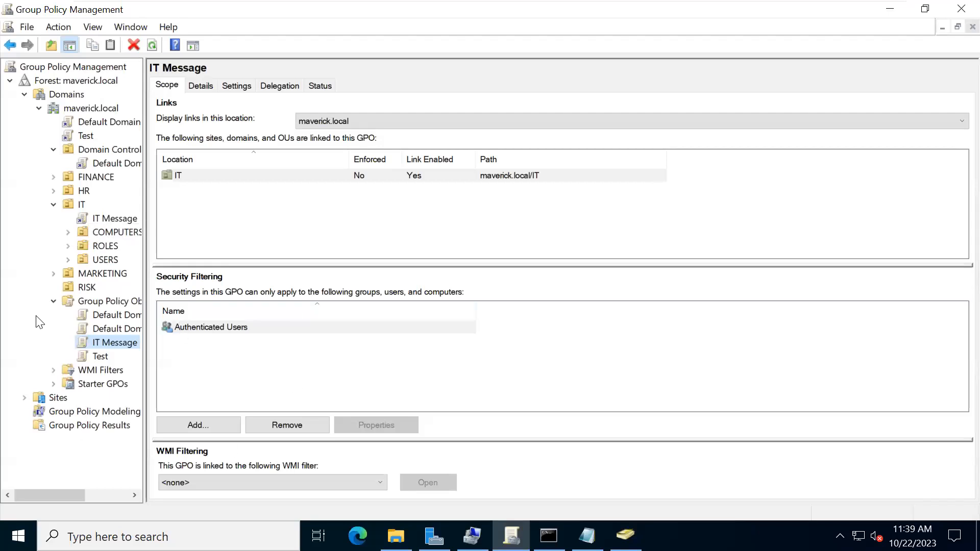
- Show the Test GPO link's scope under maverick.local, dismiss the notice, and inspect its actions unchanged
{"action": "left_click", "coordinate": [79, 135]}
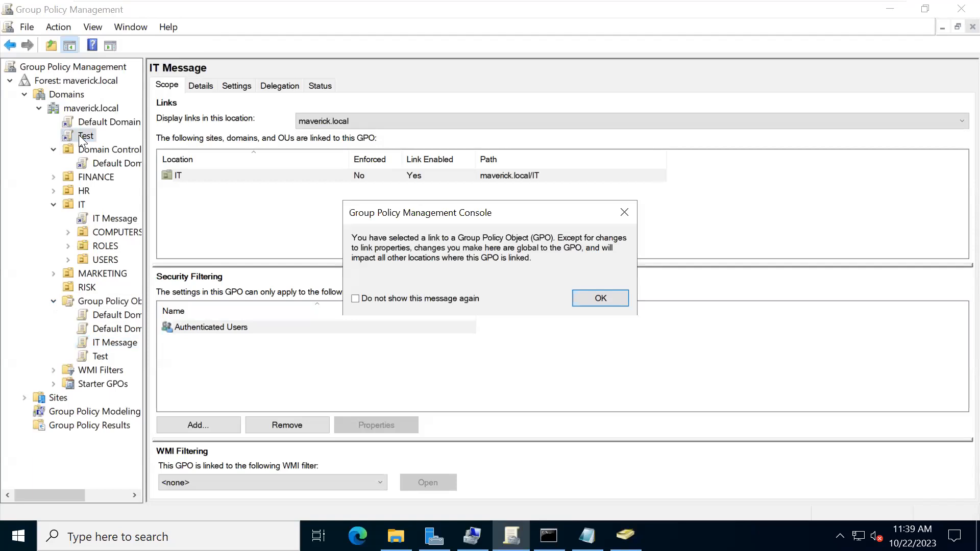
{"action": "left_click", "coordinate": [592, 296]}
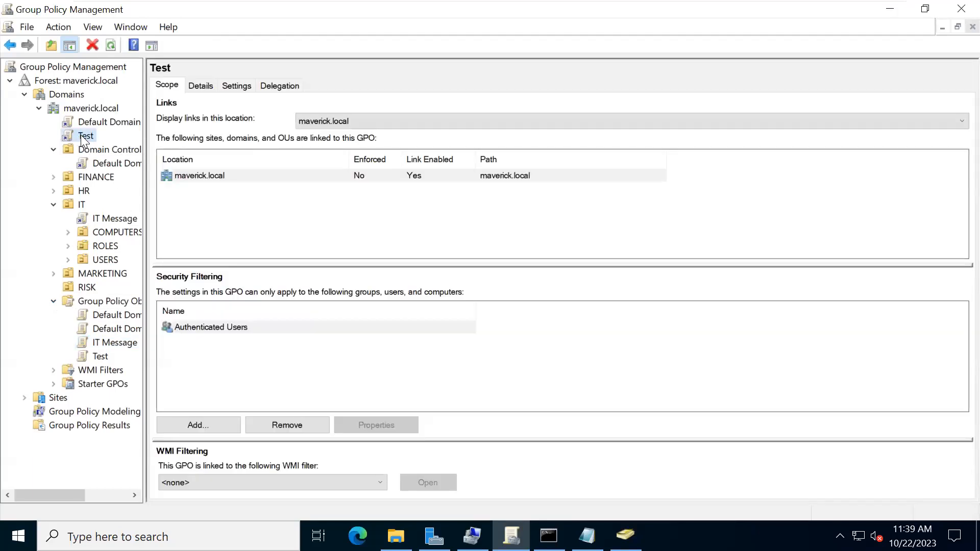
{"action": "right_click", "coordinate": [81, 135]}
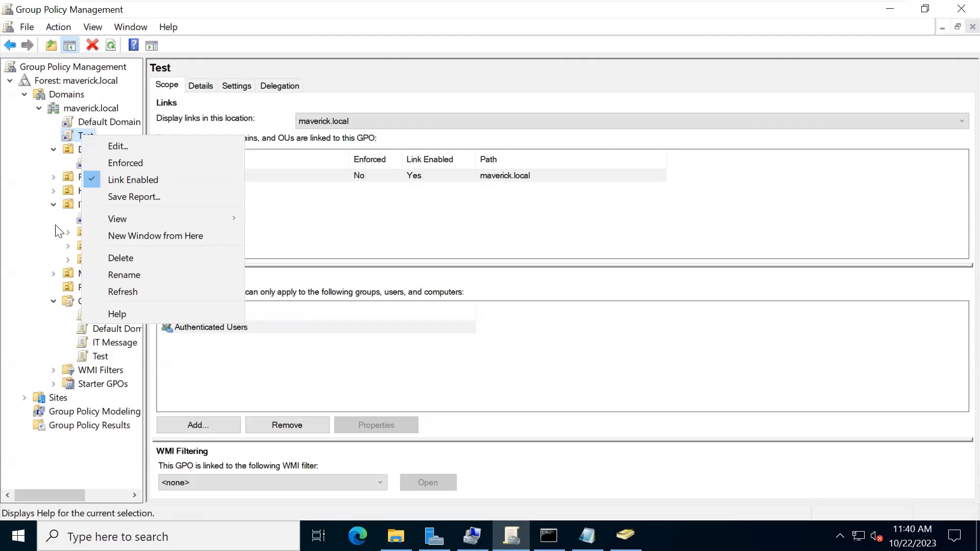
{"action": "left_click", "coordinate": [505, 8]}
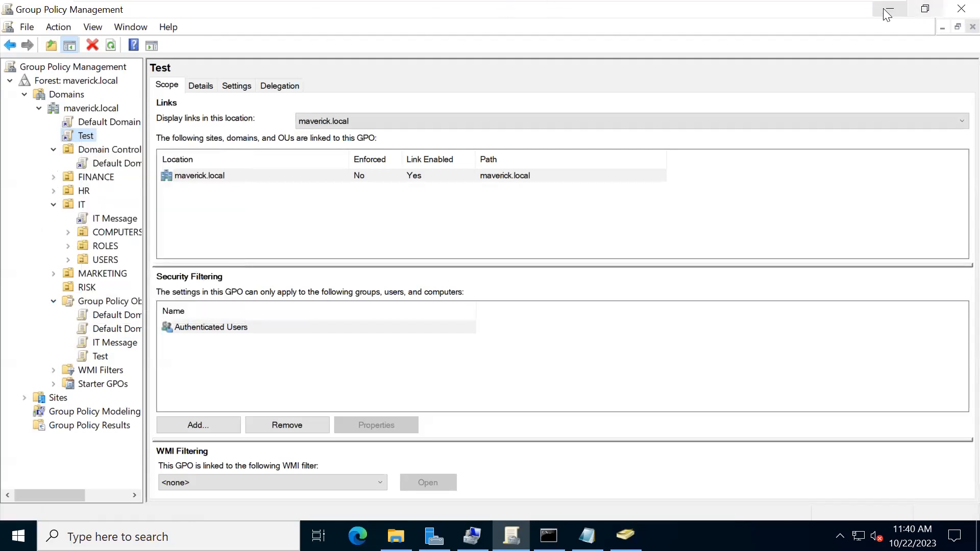
- Check CL1's update screen, then switch back to DC1's Group Policy Management console
{"action": "mouse_move", "coordinate": [661, 5]}
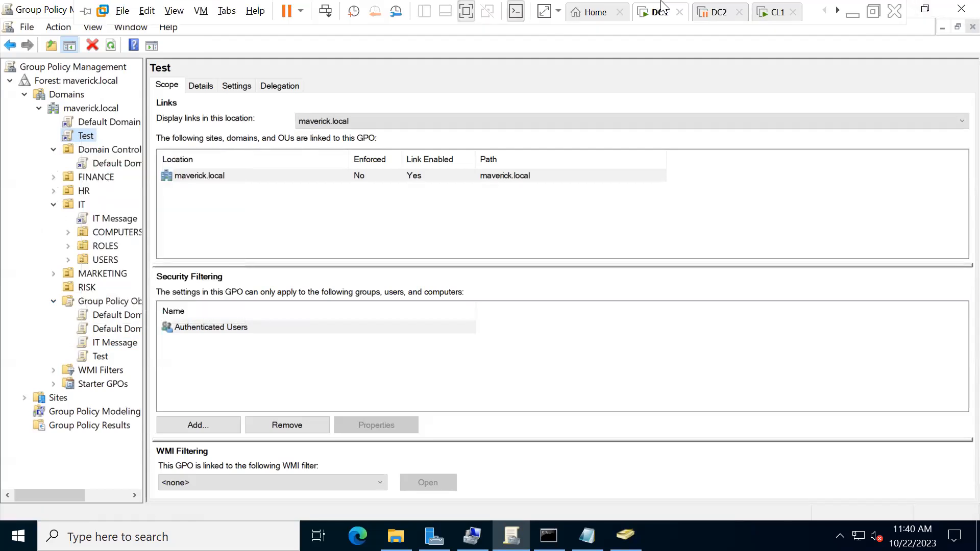
{"action": "left_click", "coordinate": [772, 12]}
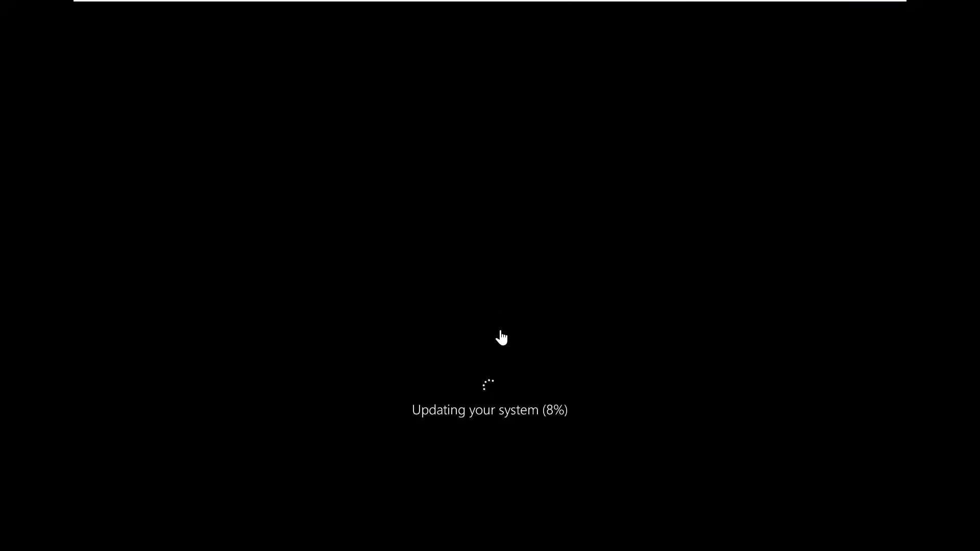
{"action": "left_click", "coordinate": [445, 320]}
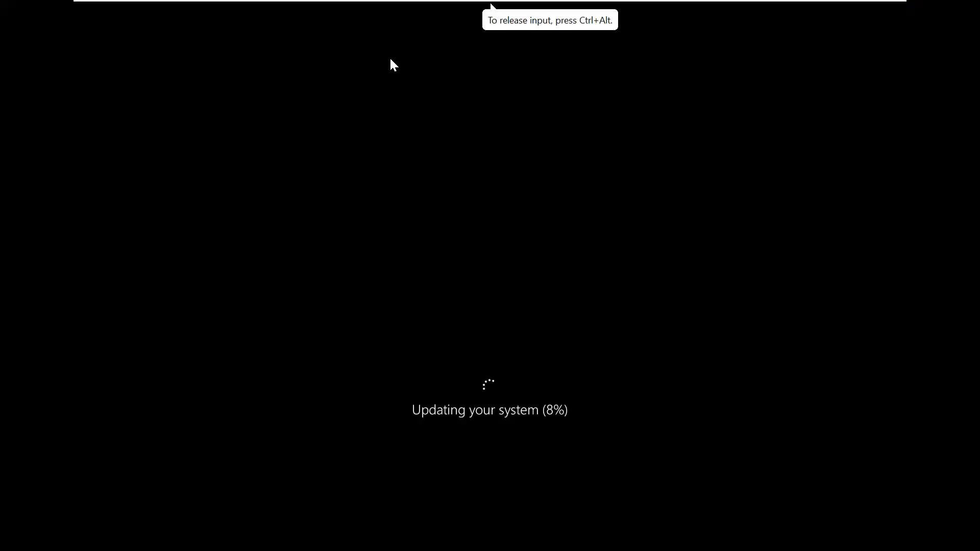
{"action": "mouse_move", "coordinate": [357, 4]}
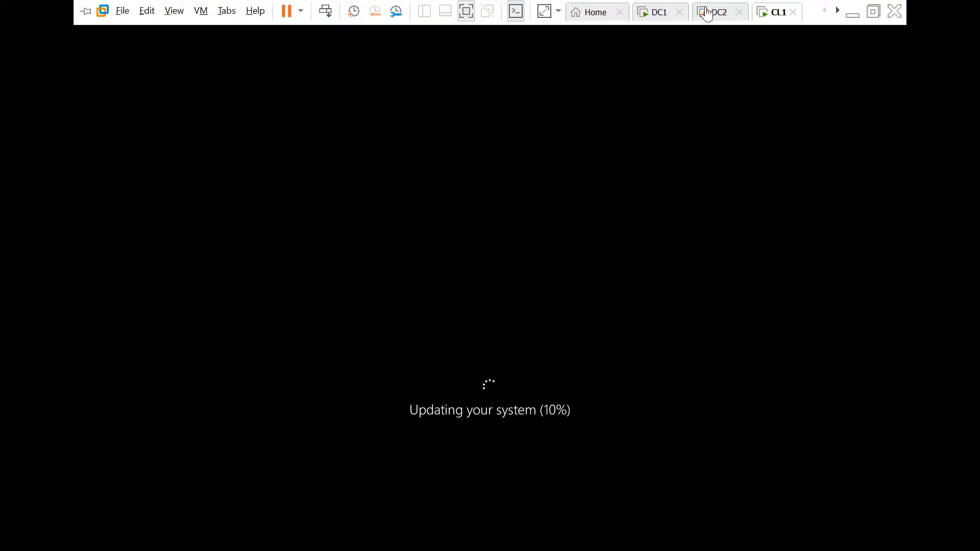
{"action": "left_click", "coordinate": [657, 12]}
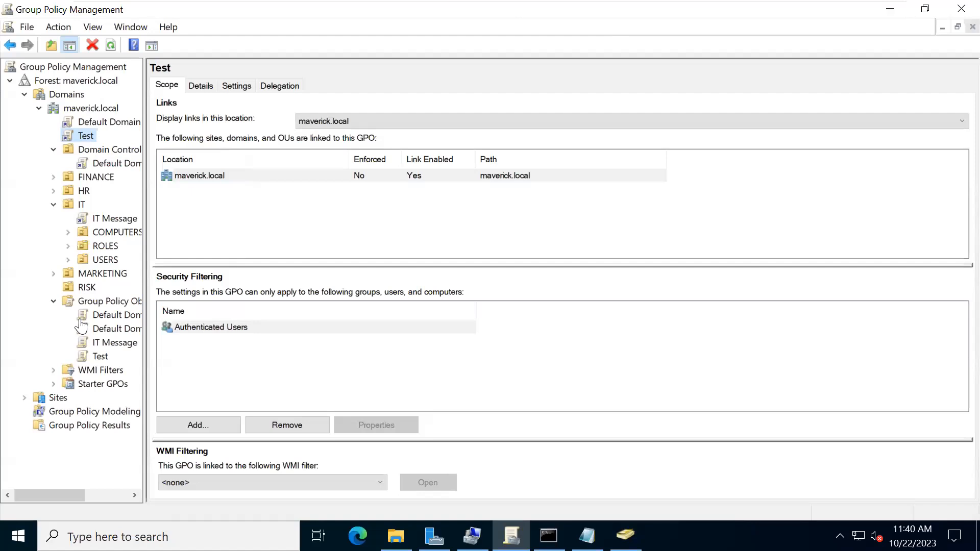
- Select the IT OU to list IT Message as its linked GPO, then return to CL1
{"action": "left_click", "coordinate": [71, 201]}
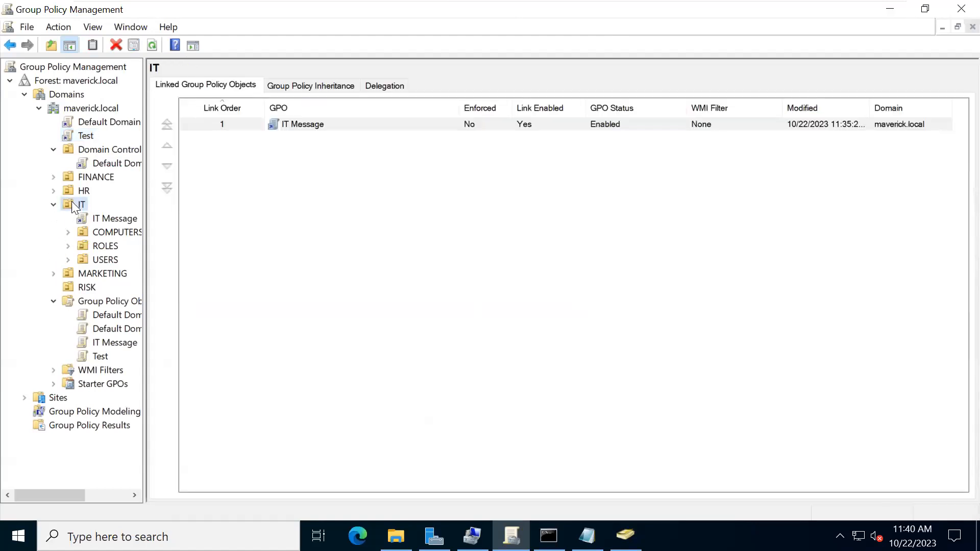
{"action": "right_click", "coordinate": [72, 201]}
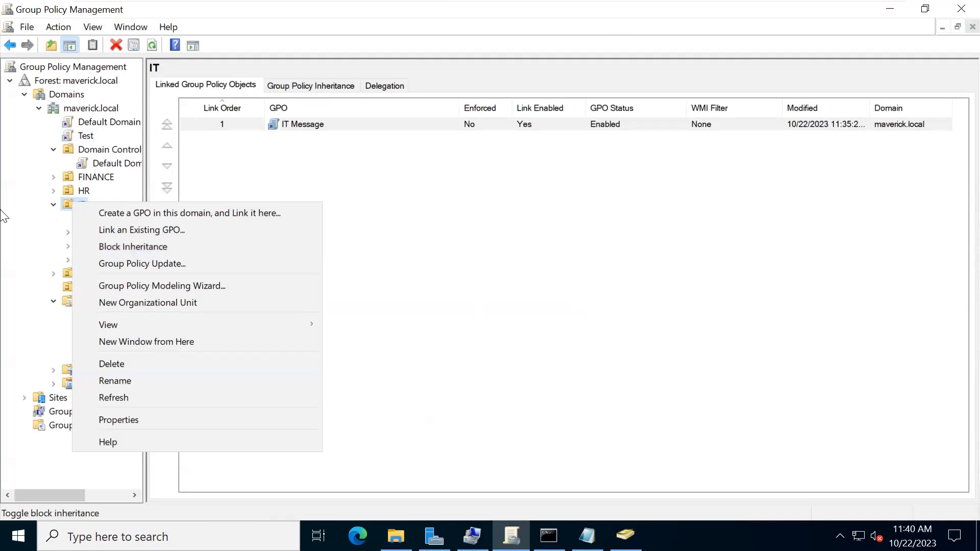
{"action": "left_click", "coordinate": [1, 249]}
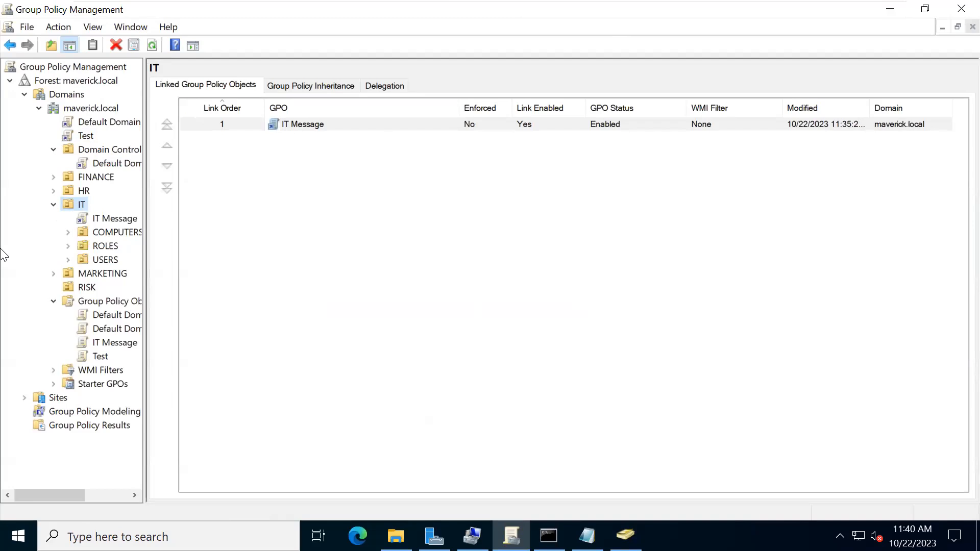
{"action": "mouse_move", "coordinate": [688, 11]}
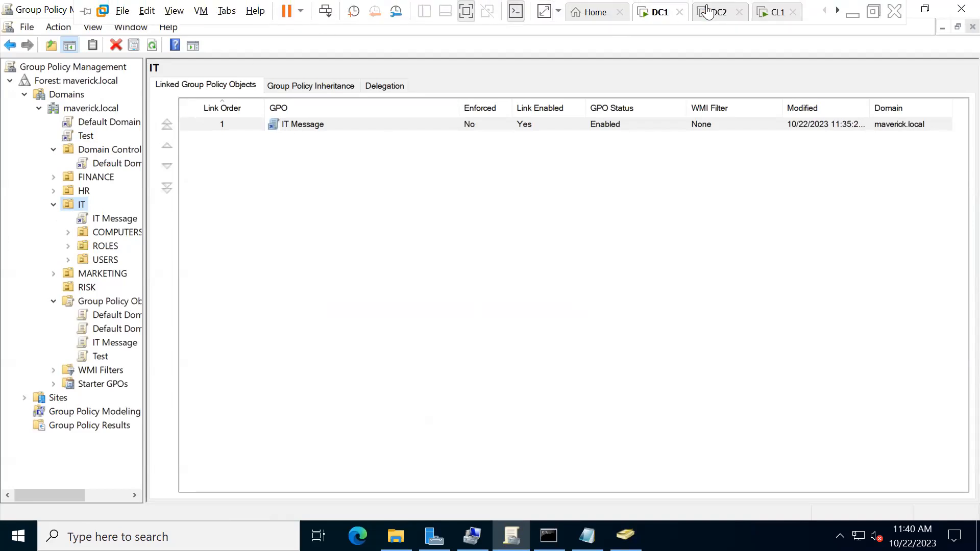
{"action": "left_click", "coordinate": [765, 12]}
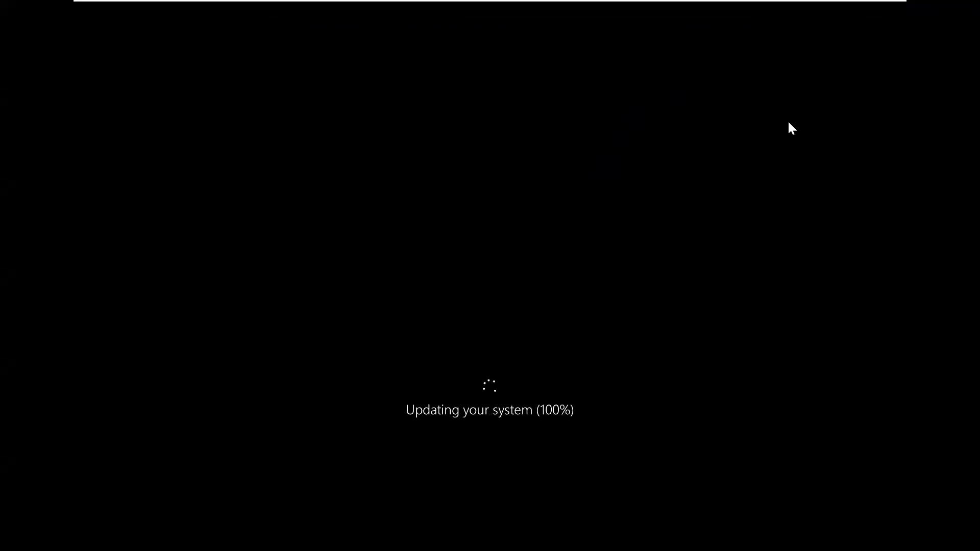
{"action": "mouse_move", "coordinate": [687, 5]}
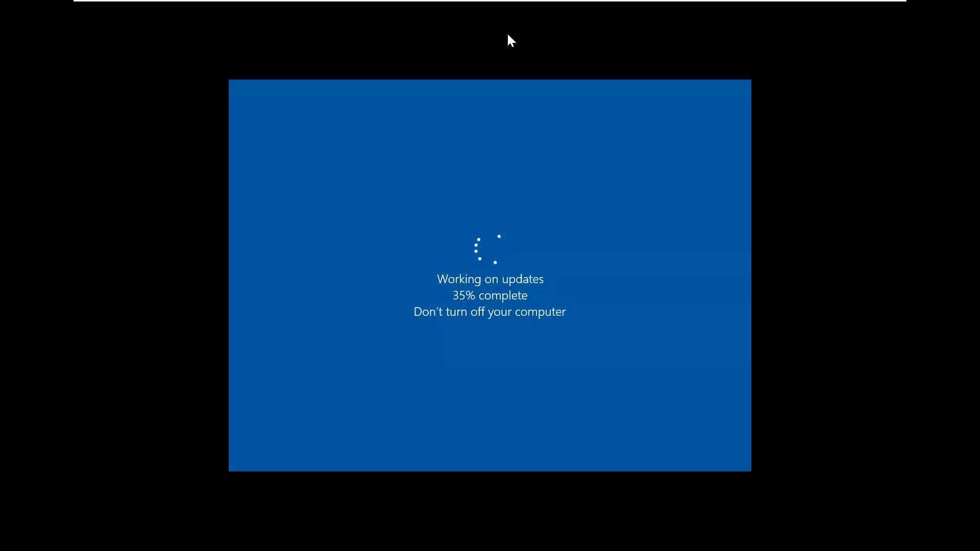
{"action": "mouse_move", "coordinate": [401, 2]}
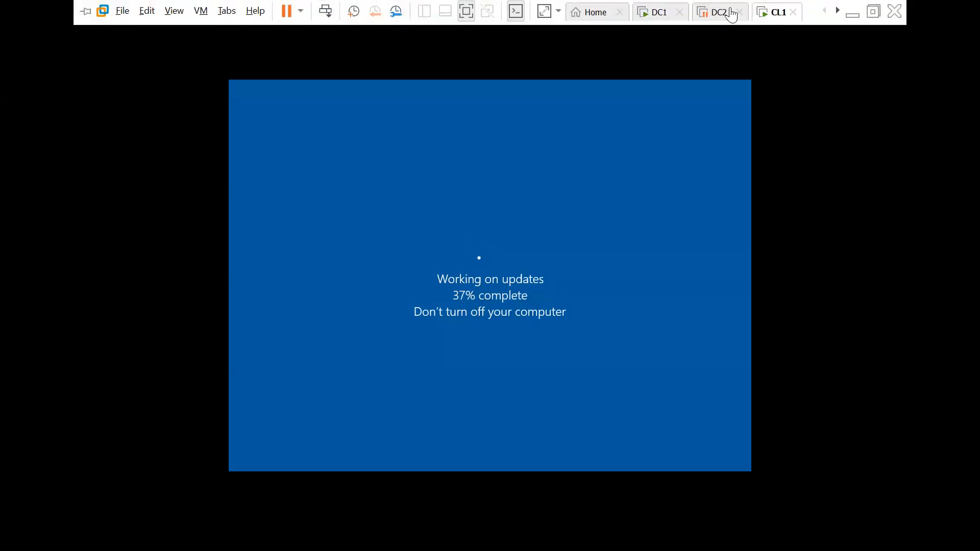
- Switch back to DC1, where Group Policy Management shows IT Message linked to the IT OU
{"action": "left_click", "coordinate": [662, 12]}
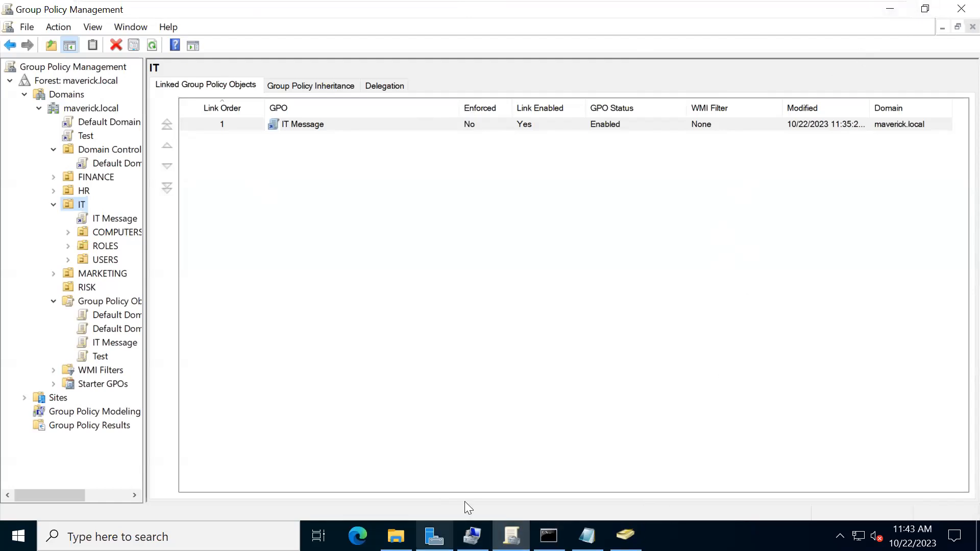
- Check the update progress on the CL1 virtual machine
{"action": "left_click", "coordinate": [740, 245]}
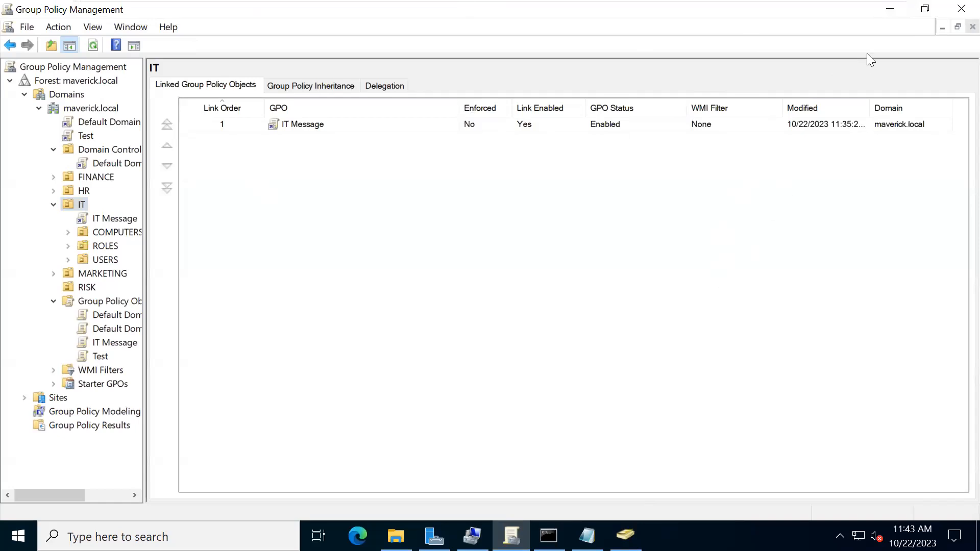
{"action": "mouse_move", "coordinate": [434, 536]}
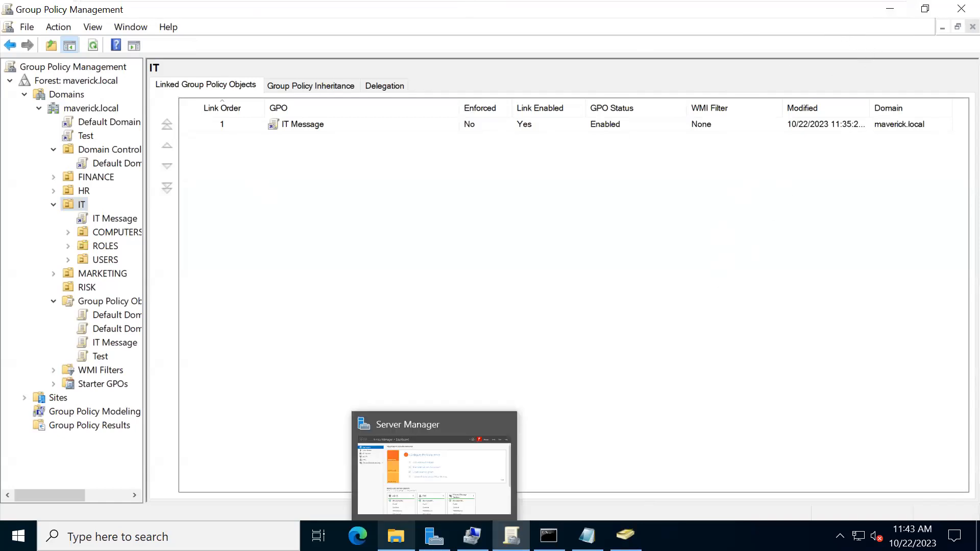
{"action": "mouse_move", "coordinate": [625, 536]}
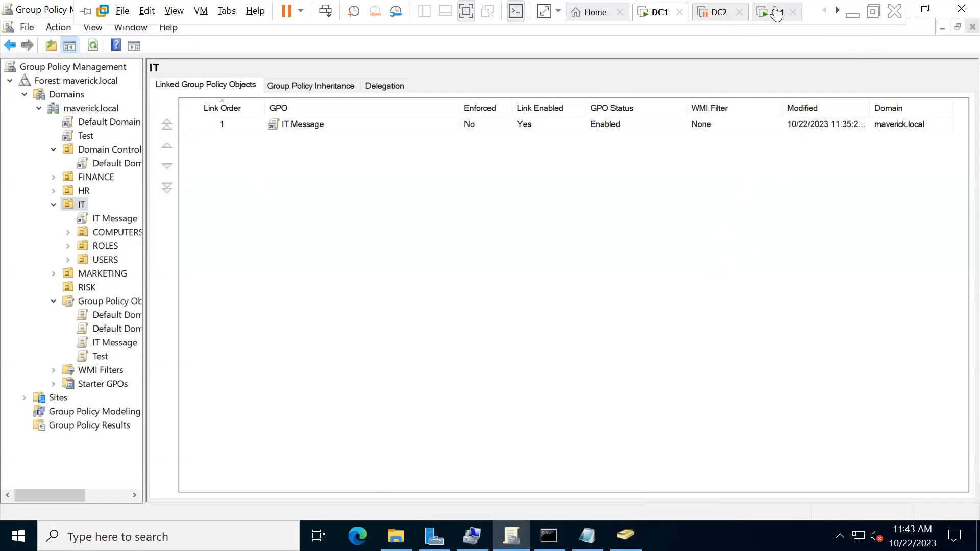
{"action": "left_click", "coordinate": [776, 14]}
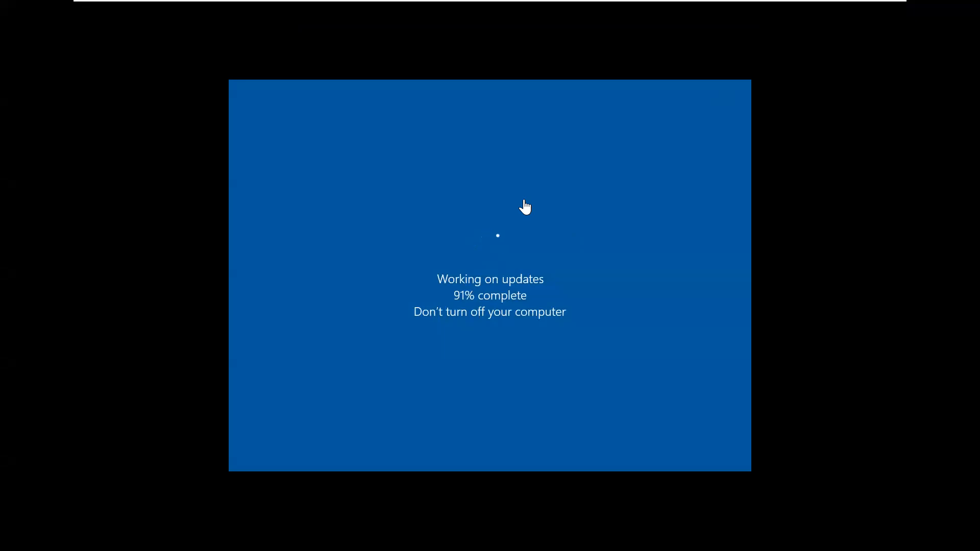
- Return to DC1 and minimize the Group Policy Management console
{"action": "mouse_move", "coordinate": [370, 5]}
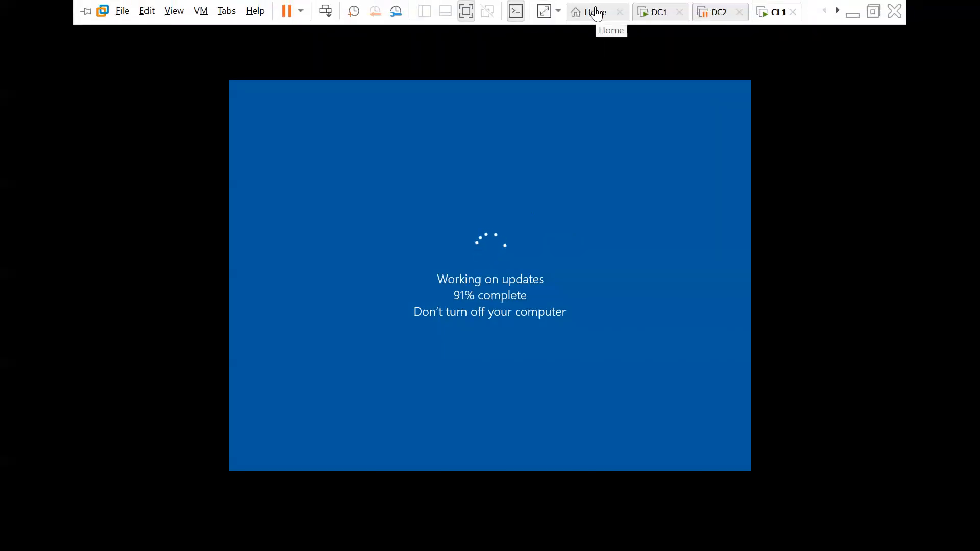
{"action": "left_click", "coordinate": [661, 13]}
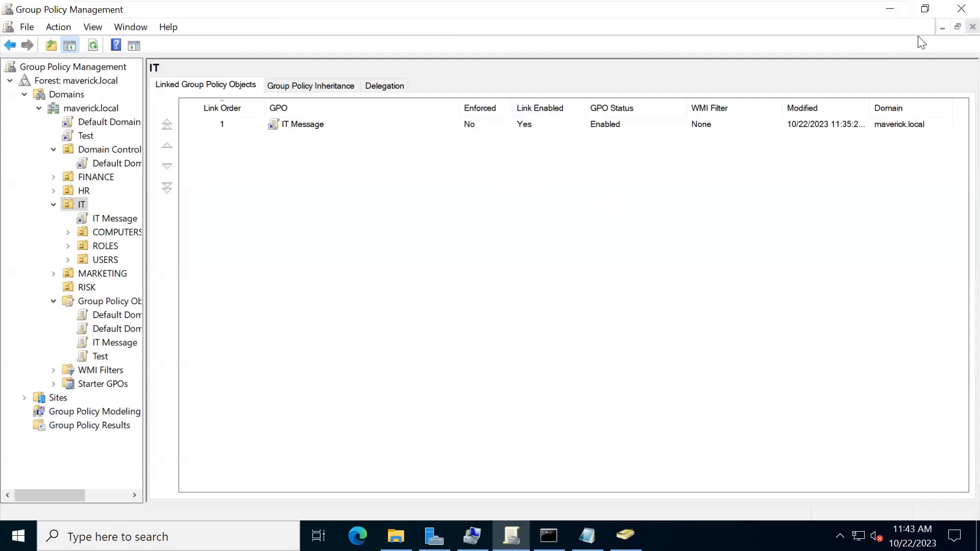
{"action": "left_click", "coordinate": [897, 12]}
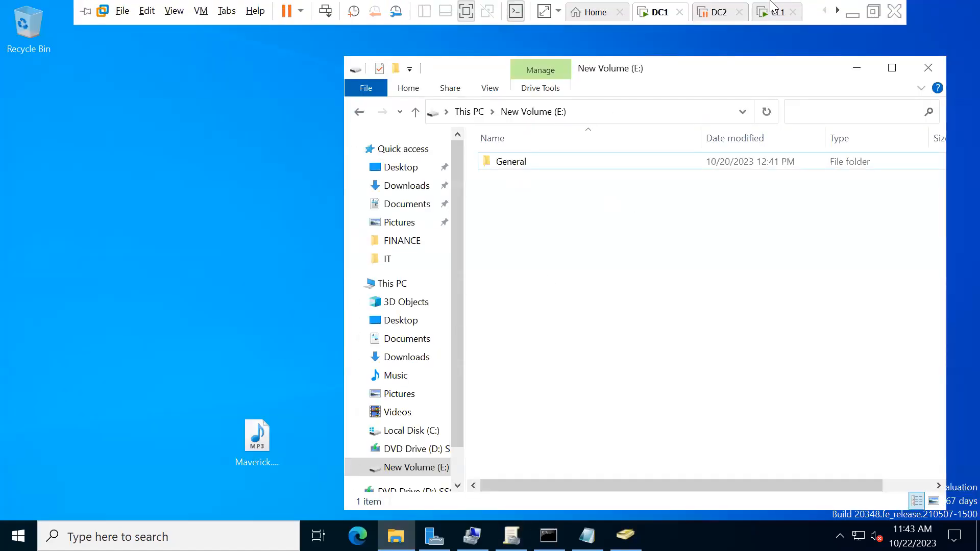
- Go to CL1 and exit VMware full-screen mode, with updates at 93%
{"action": "left_click", "coordinate": [778, 16]}
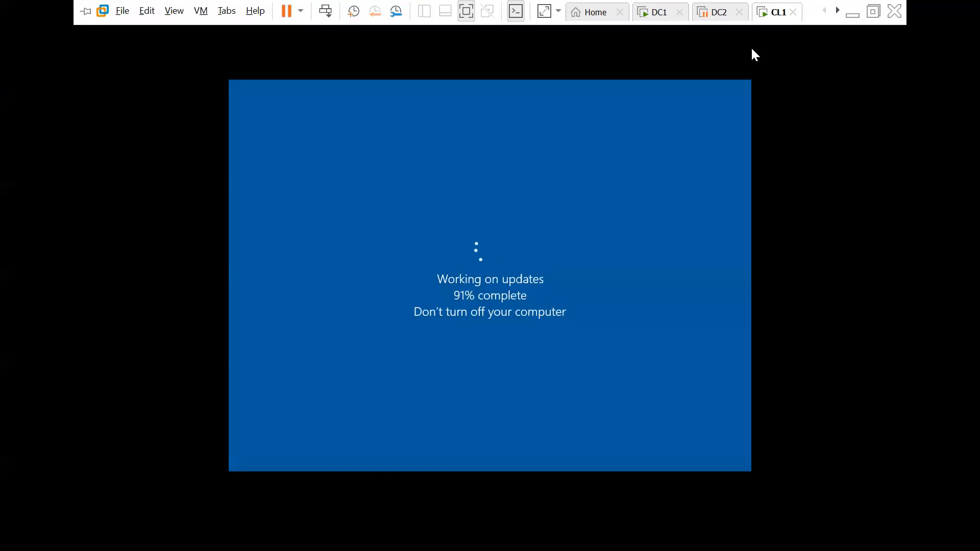
{"action": "left_click", "coordinate": [570, 258]}
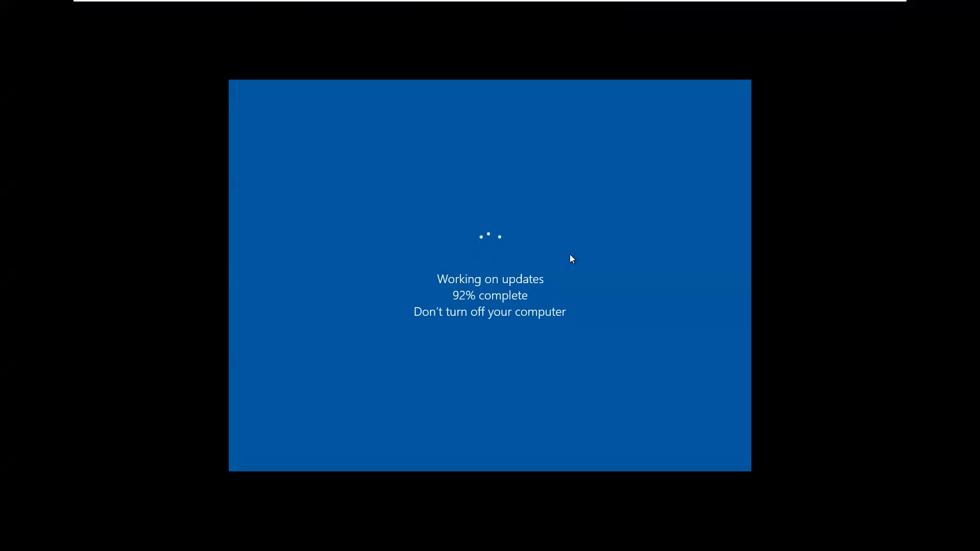
{"action": "mouse_move", "coordinate": [637, 1]}
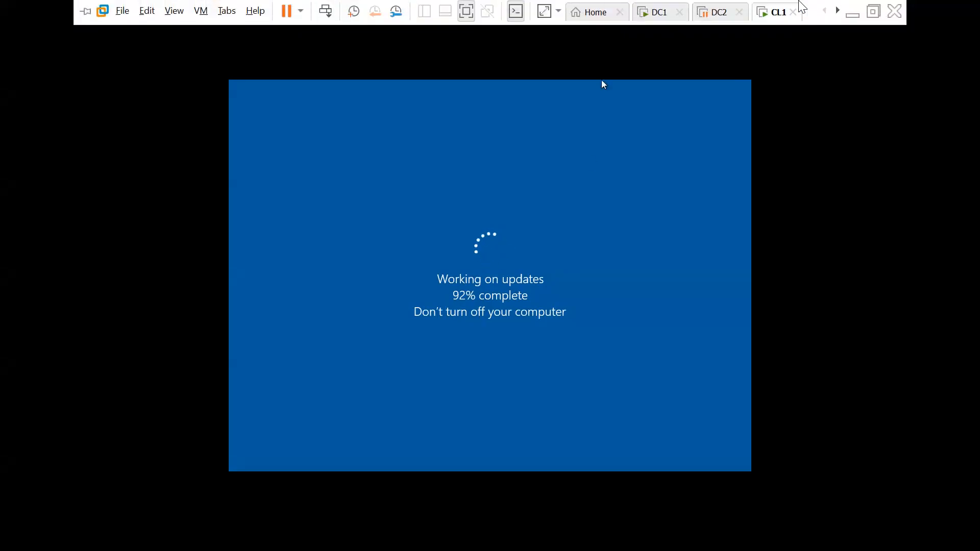
{"action": "left_click", "coordinate": [874, 11]}
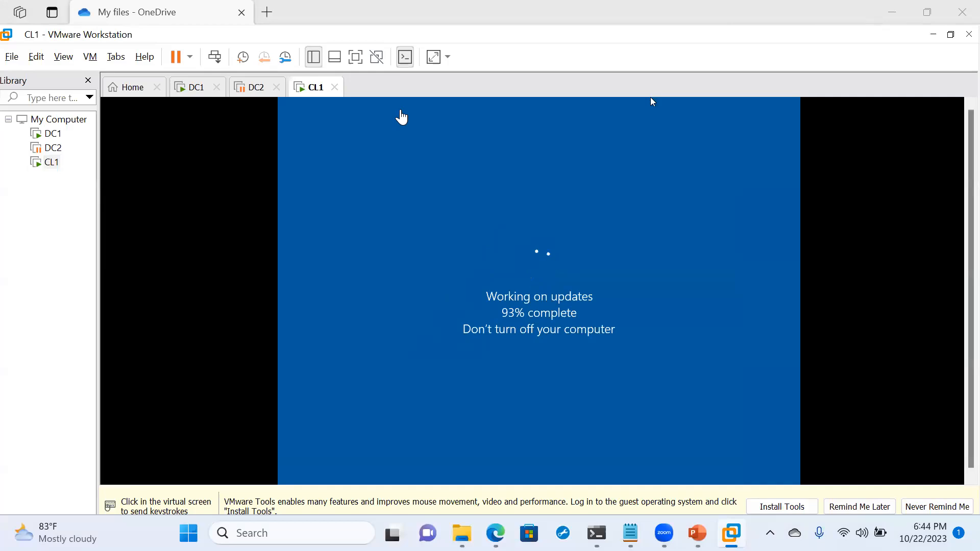
- Dismiss the VMware Tools reminder on CL1 with Remind Me Later
{"action": "left_click", "coordinate": [430, 387]}
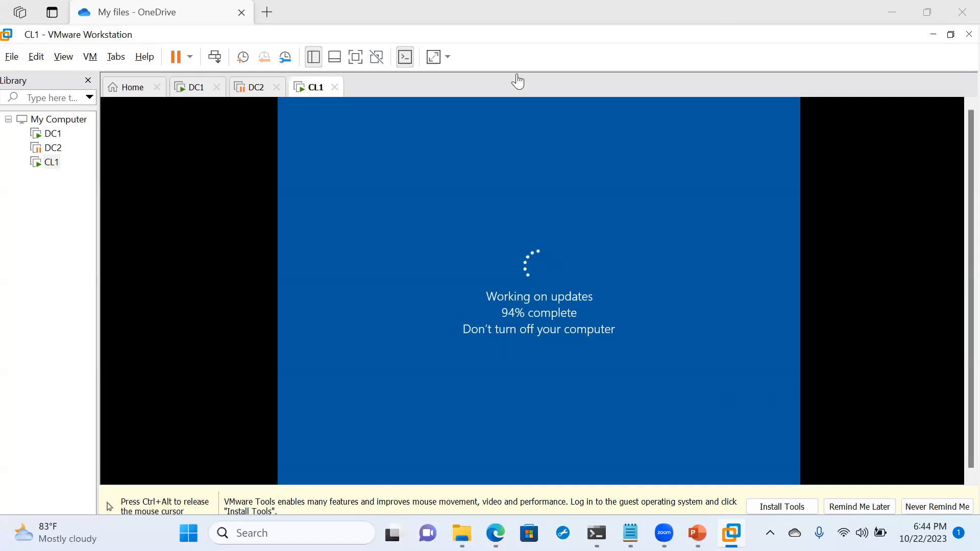
{"action": "key", "text": "ctrl+alt"}
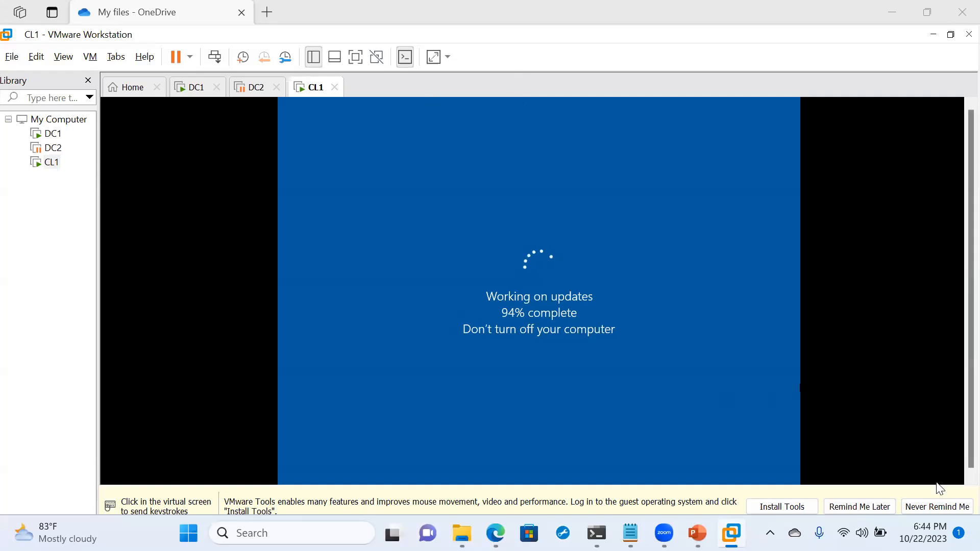
{"action": "left_click", "coordinate": [851, 502]}
{"action": "left_click", "coordinate": [522, 374]}
{"action": "key", "text": "ctrl+alt"}
- Check DC1, return to CL1, and maximize the VMware Workstation window
{"action": "left_click", "coordinate": [193, 100]}
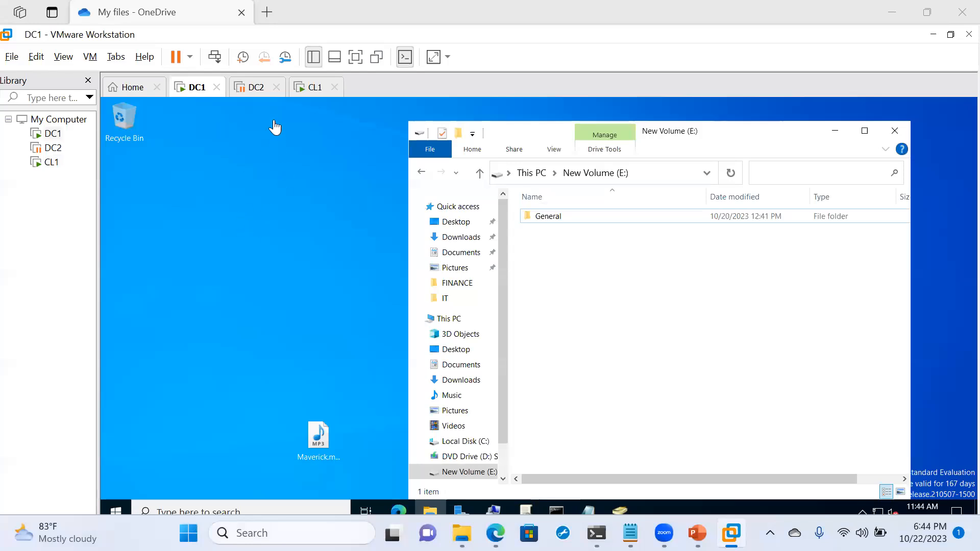
{"action": "left_click", "coordinate": [313, 88]}
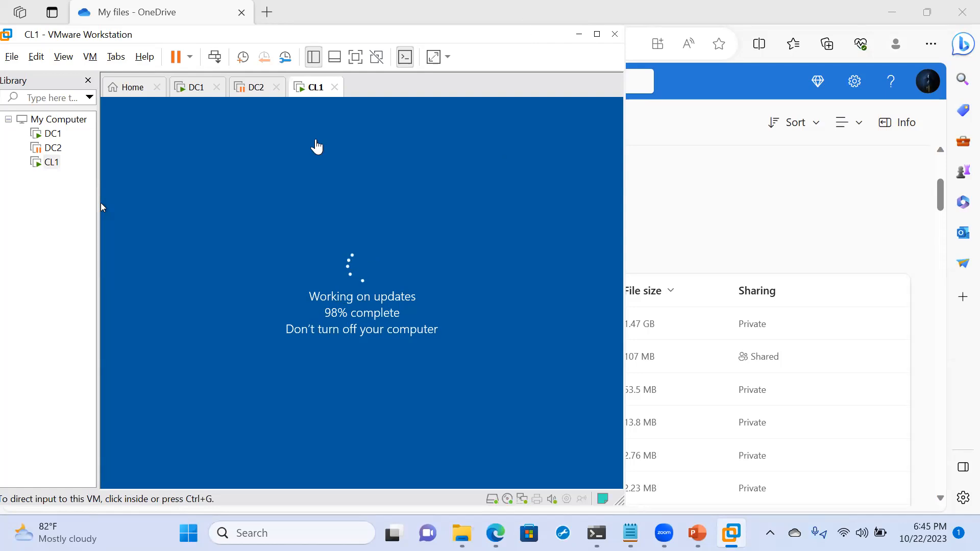
{"action": "left_click", "coordinate": [597, 34]}
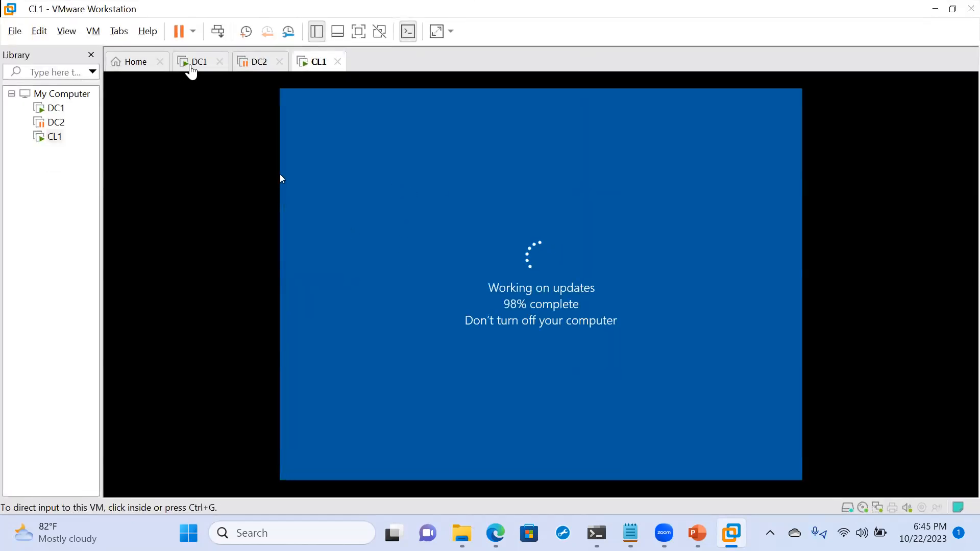
- Acknowledge CL1's logon policy notice and sign in with the account password
{"action": "left_click", "coordinate": [433, 225]}
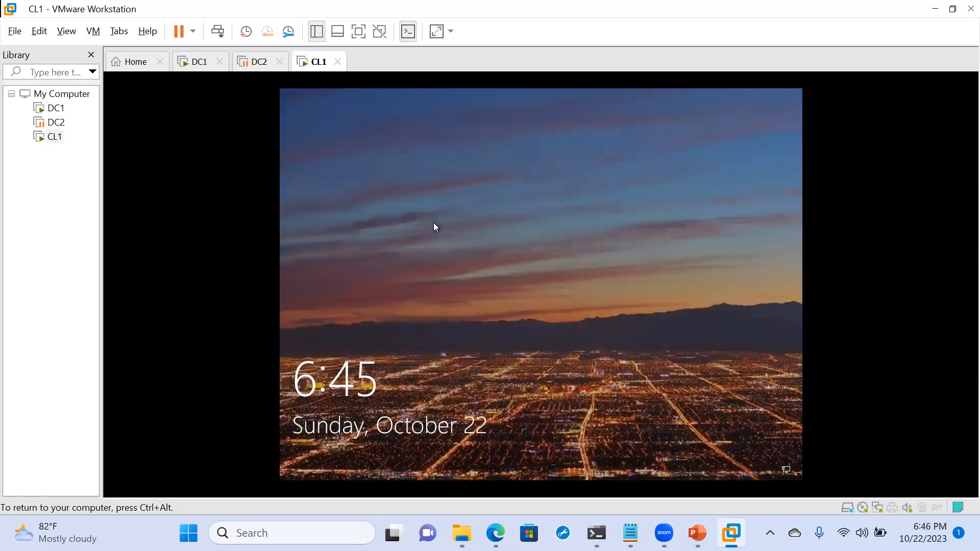
{"action": "left_click", "coordinate": [434, 224]}
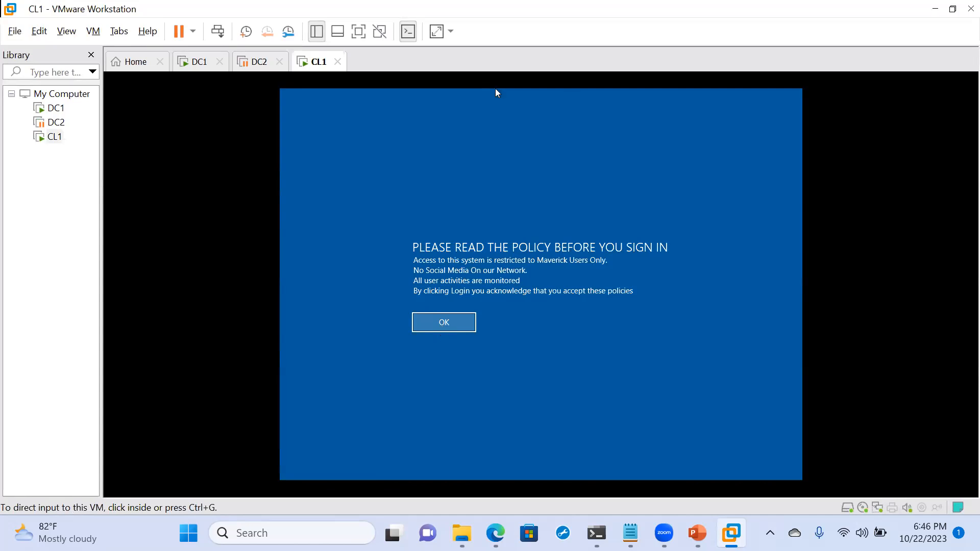
{"action": "left_click", "coordinate": [444, 327]}
{"action": "left_click", "coordinate": [444, 327]}
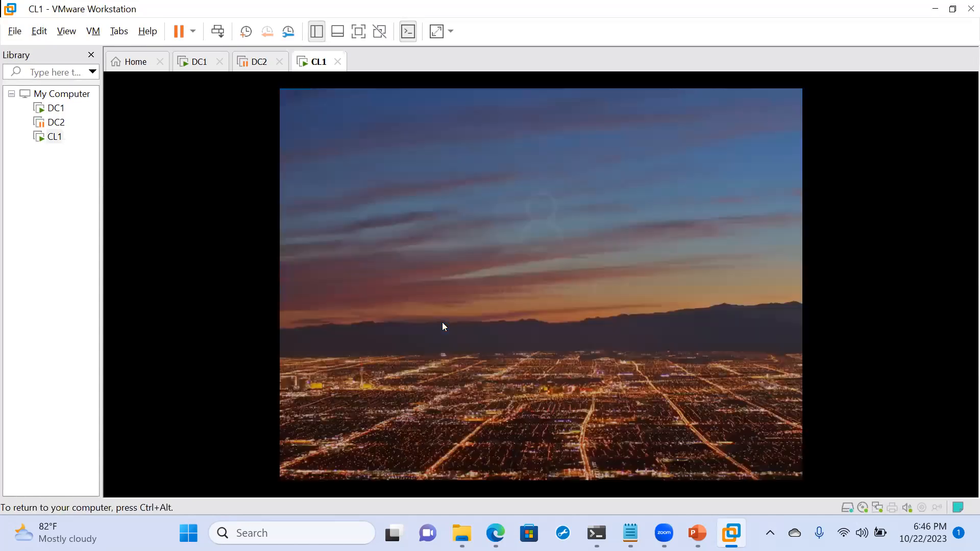
{"action": "type", "text": "••••••••••••"}
{"action": "key", "text": "Return"}
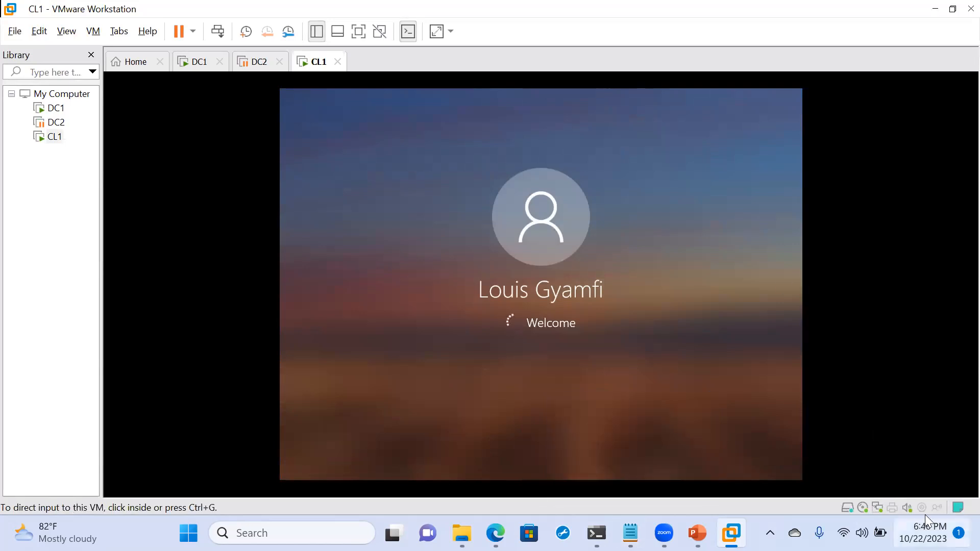
- On DC1, search Start for 'cmd' and open Command Prompt as administrator
{"action": "mouse_move", "coordinate": [739, 520]}
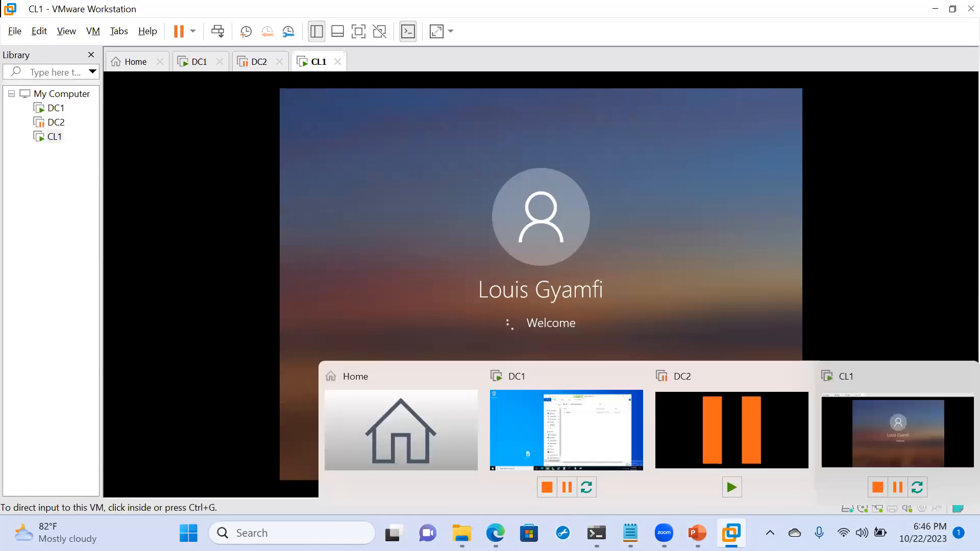
{"action": "left_click", "coordinate": [607, 421]}
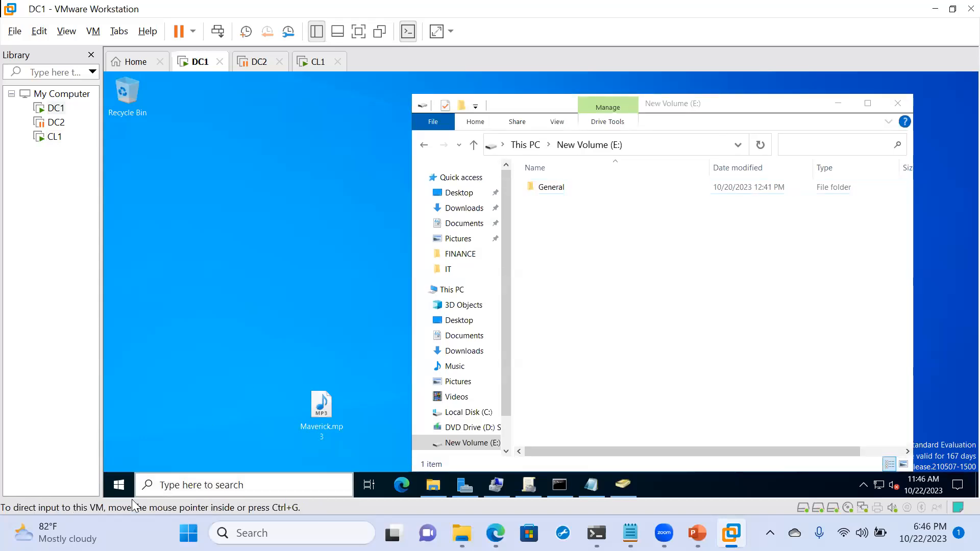
{"action": "left_click", "coordinate": [119, 485]}
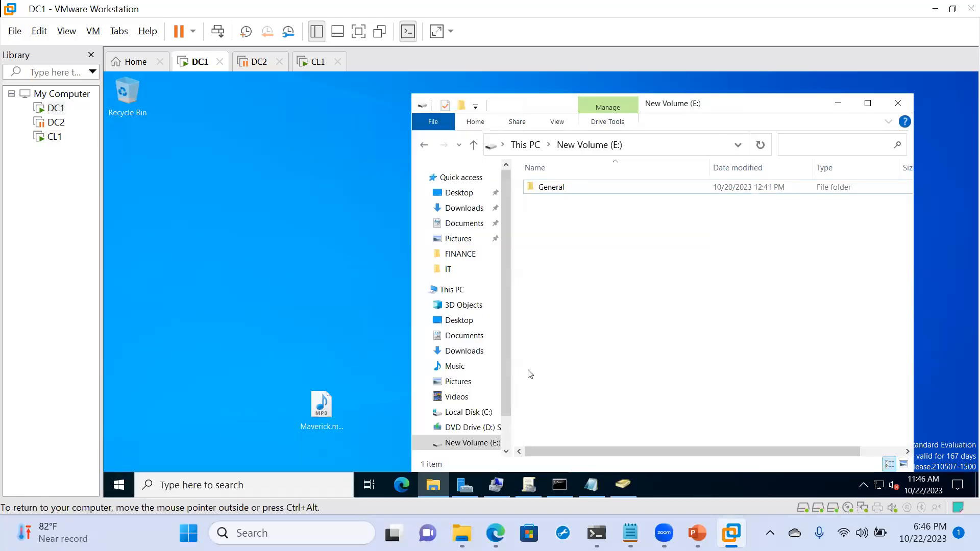
{"action": "left_click", "coordinate": [534, 359]}
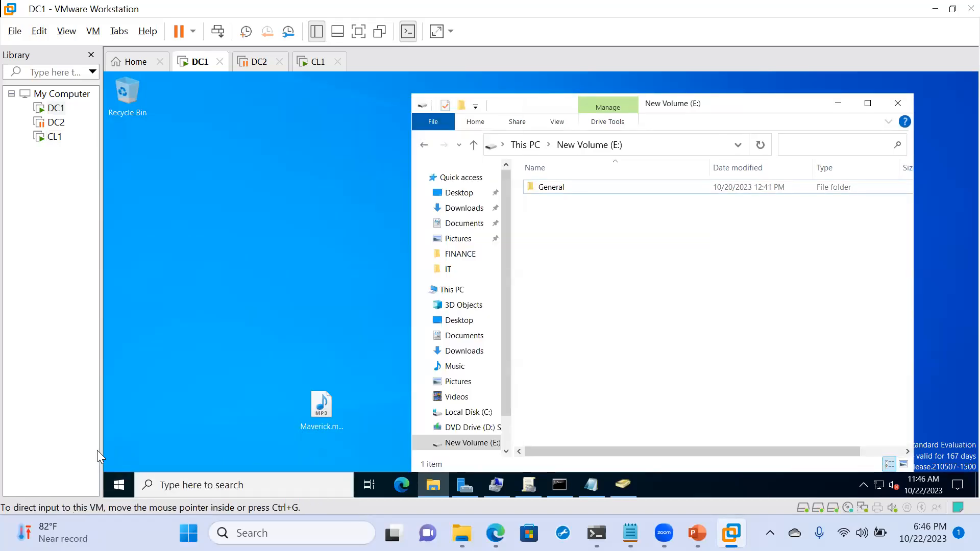
{"action": "left_click", "coordinate": [123, 489]}
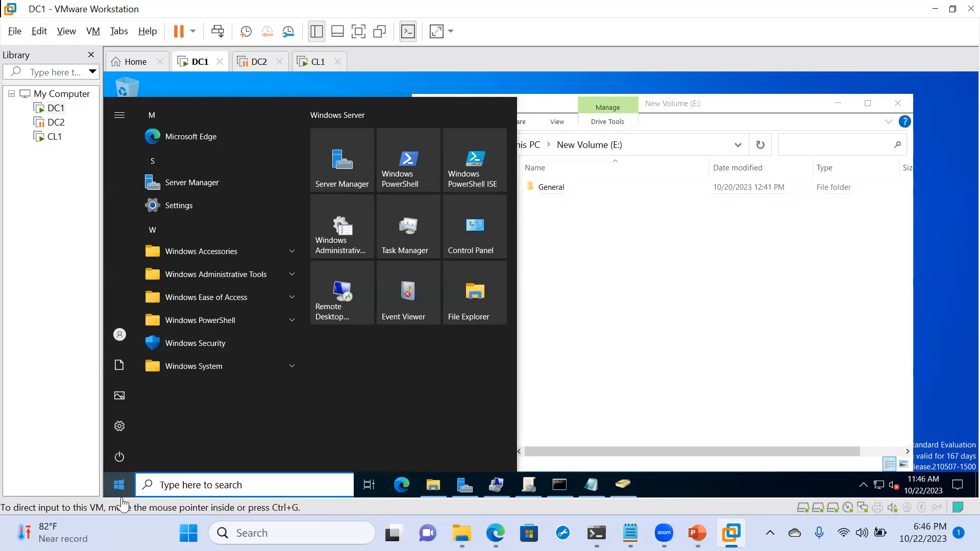
{"action": "left_click", "coordinate": [208, 484]}
{"action": "type", "text": "cmd"}
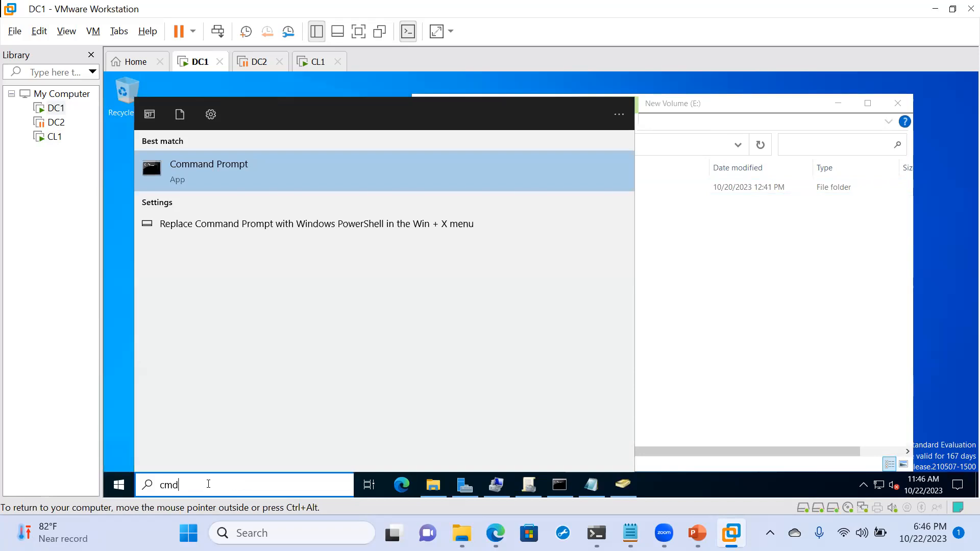
{"action": "left_click", "coordinate": [196, 171]}
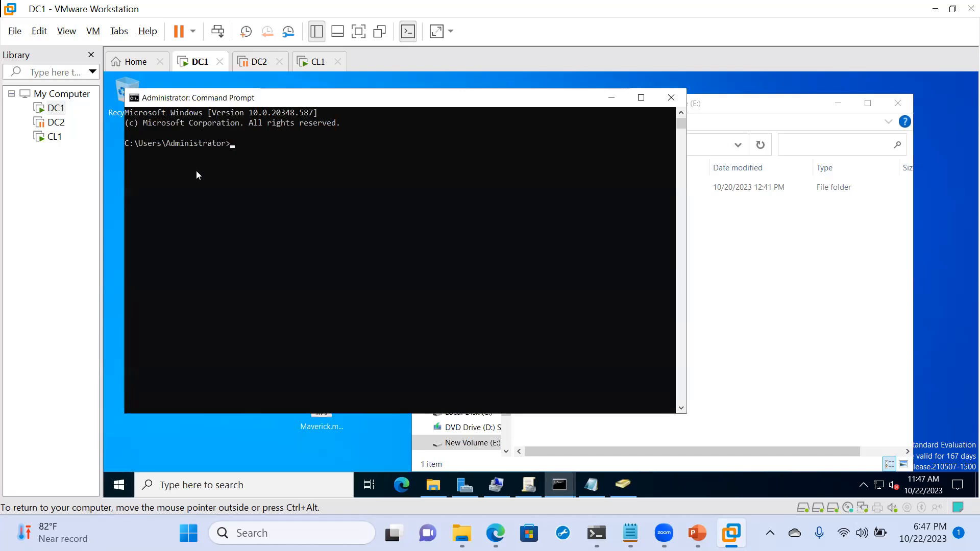
- Begin entering 'gpupdate /f' at the administrator command prompt
{"action": "type", "text": "p"}
{"action": "key", "text": "BackSpace"}
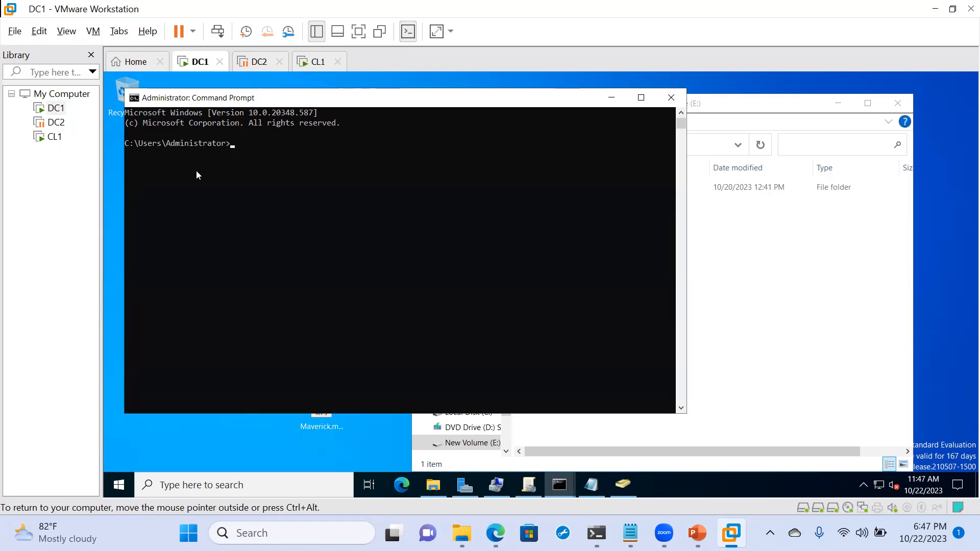
{"action": "type", "text": "gpupdate /forc"}
- Complete and run 'gpupdate /force' on DC1, then release input to the host
{"action": "type", "text": "e"}
{"action": "key", "text": "Return"}
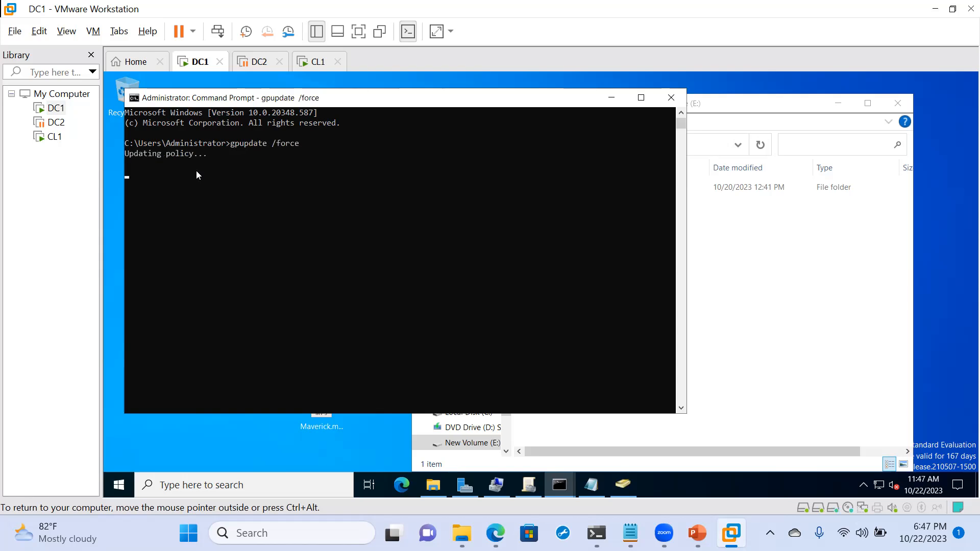
{"action": "key", "text": "ctrl+alt"}
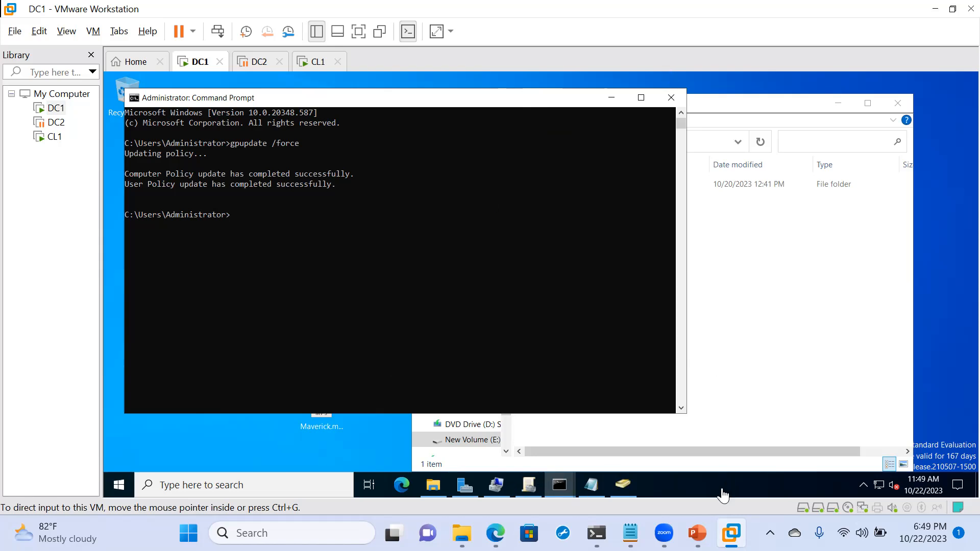
- On CL1, run 'gpupdate /force' until Computer and User Policy both update successfully
{"action": "mouse_move", "coordinate": [731, 533]}
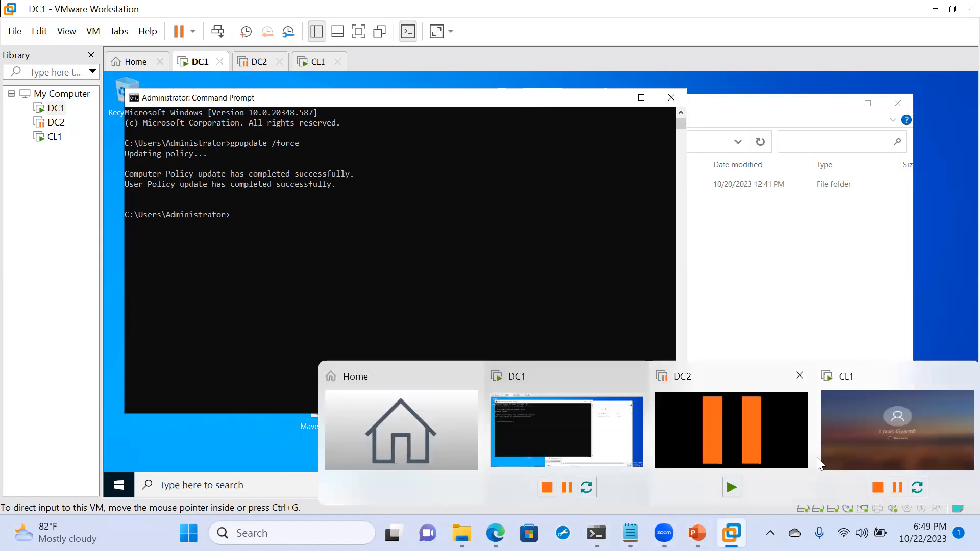
{"action": "left_click", "coordinate": [834, 446]}
{"action": "left_click", "coordinate": [470, 367]}
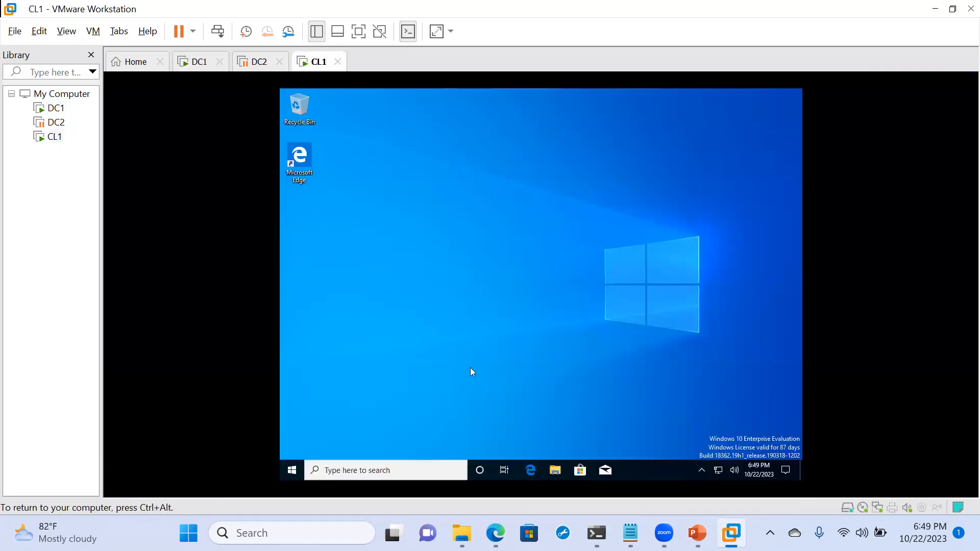
{"action": "key", "text": "super+r"}
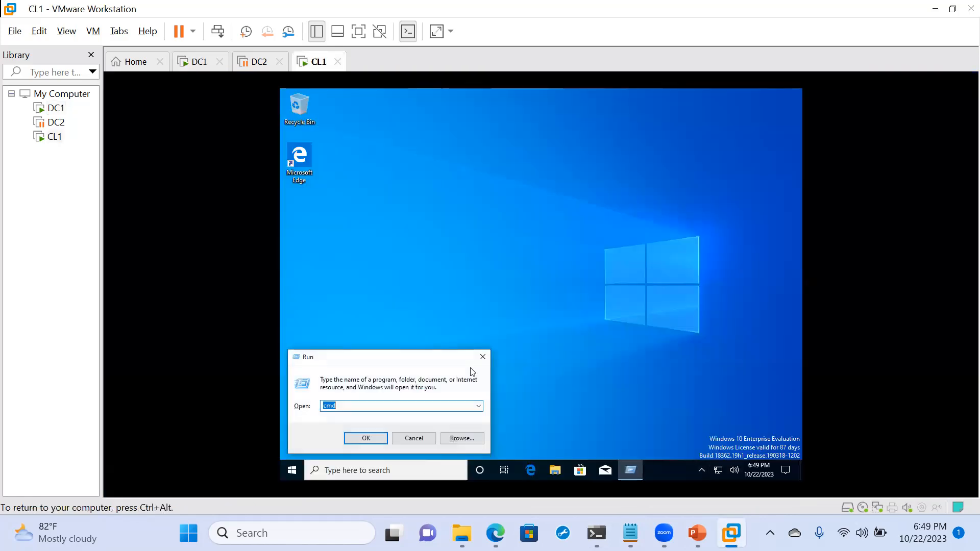
{"action": "key", "text": "Escape"}
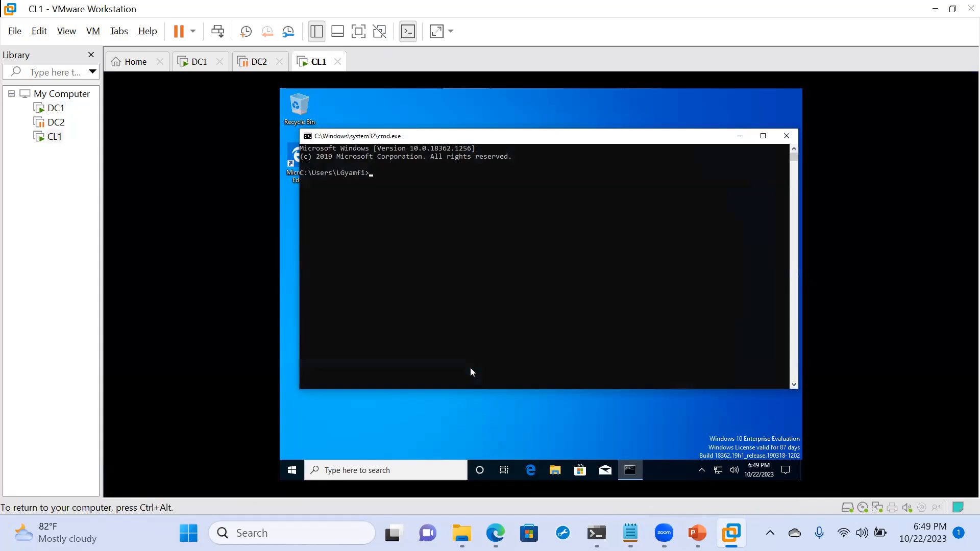
{"action": "key", "text": "BackSpace"}
{"action": "type", "text": "gpupdate /force"}
{"action": "key", "text": "Return"}
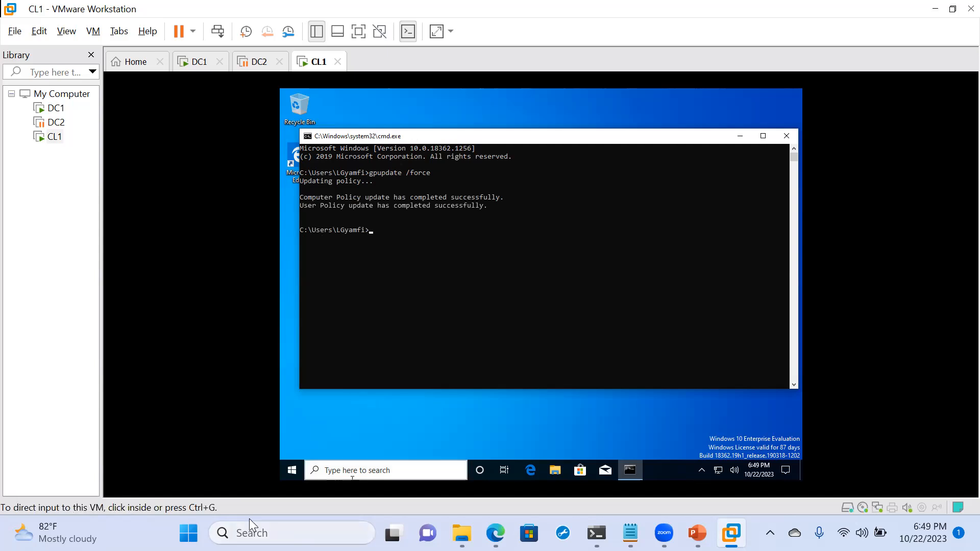
{"action": "left_click", "coordinate": [303, 469]}
- Sign out of CL1 from the Start menu account options and dismiss the lock screen
{"action": "left_click", "coordinate": [301, 468]}
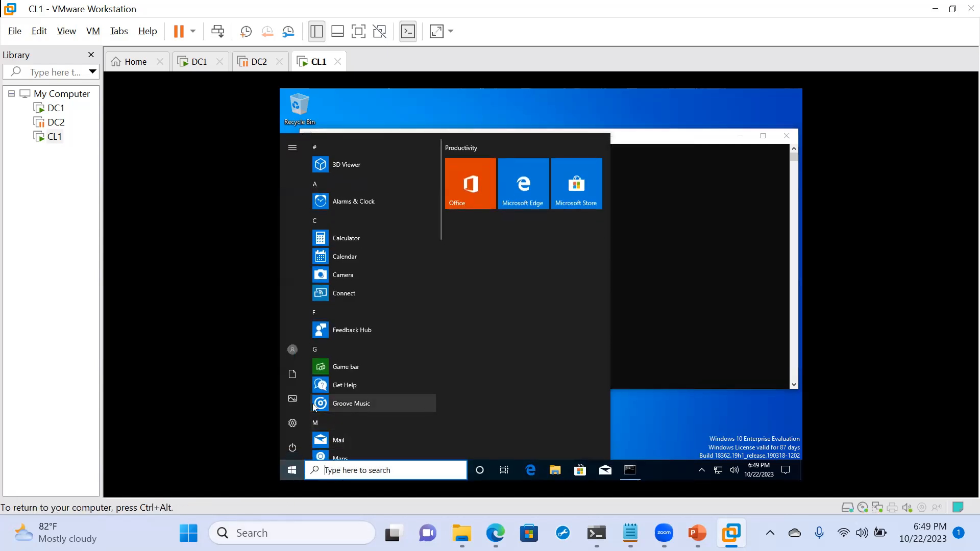
{"action": "left_click", "coordinate": [291, 349]}
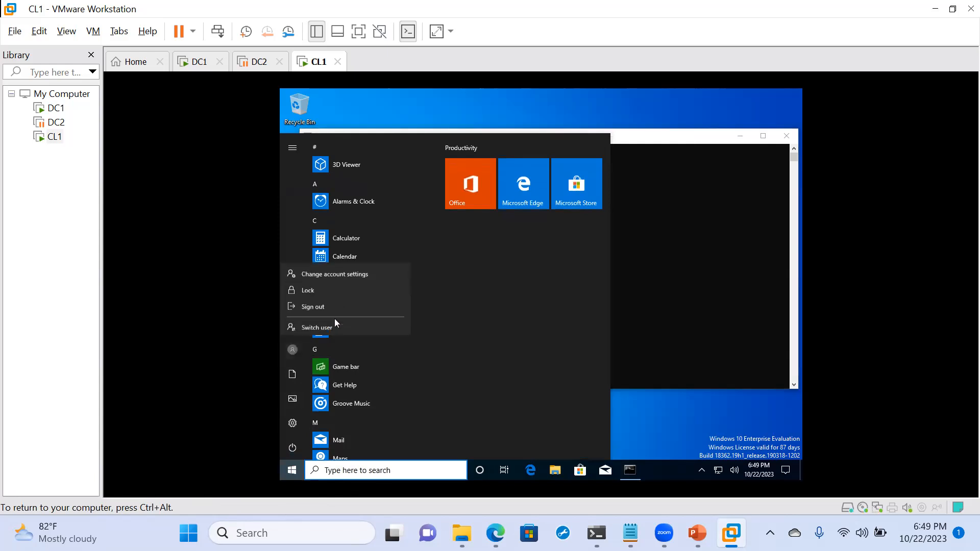
{"action": "left_click", "coordinate": [313, 304]}
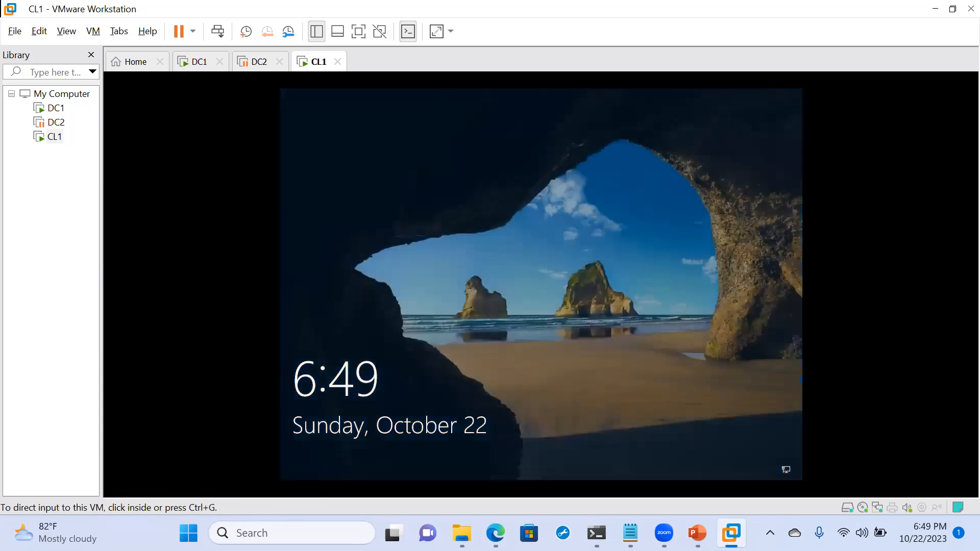
{"action": "left_click", "coordinate": [356, 265]}
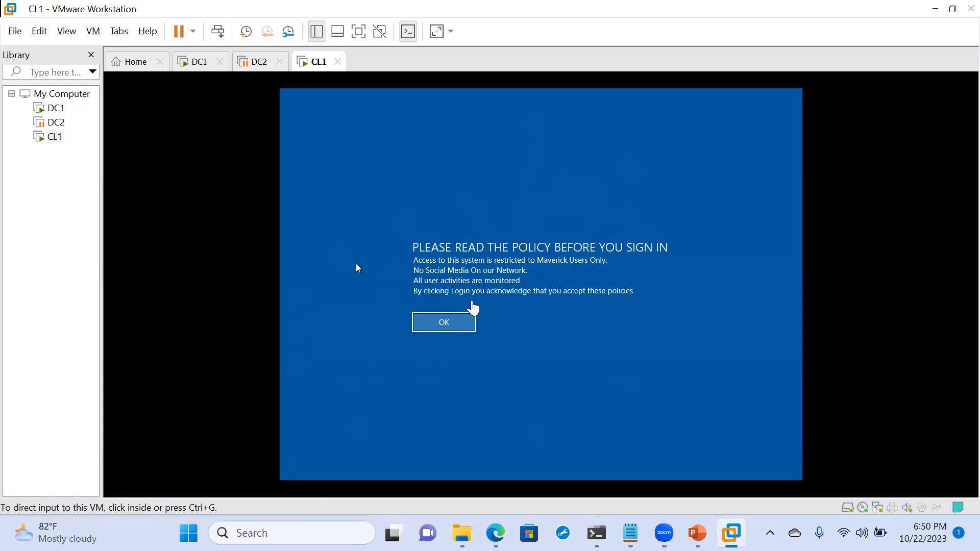
- Acknowledge CL1's PLEASE READ THE POLICY notice to reach the password screen, then release input
{"action": "left_click", "coordinate": [448, 324]}
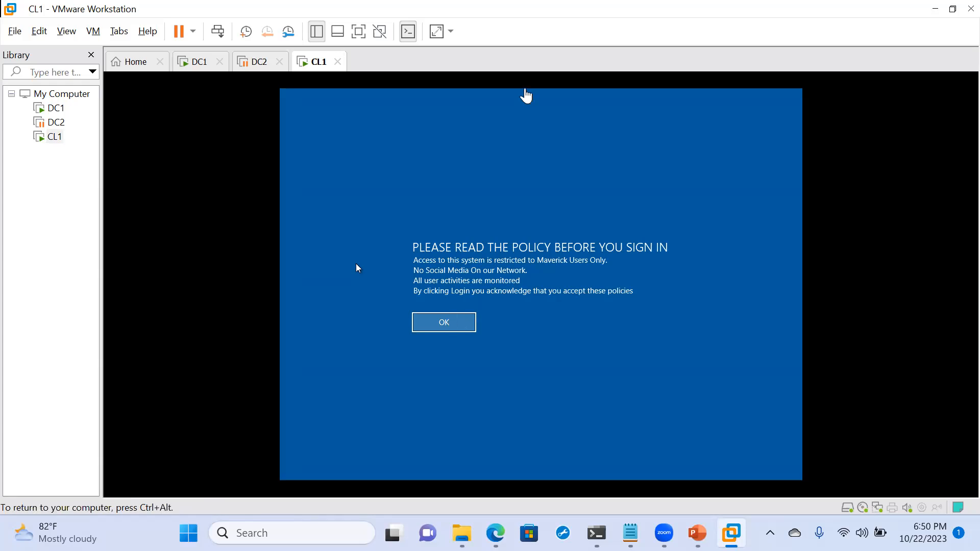
{"action": "key", "text": "Return"}
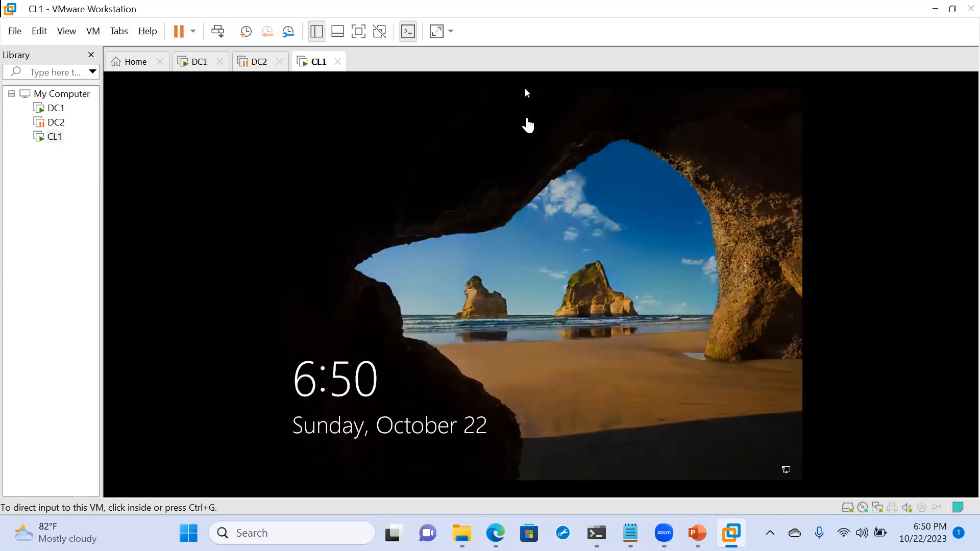
{"action": "left_click", "coordinate": [535, 198]}
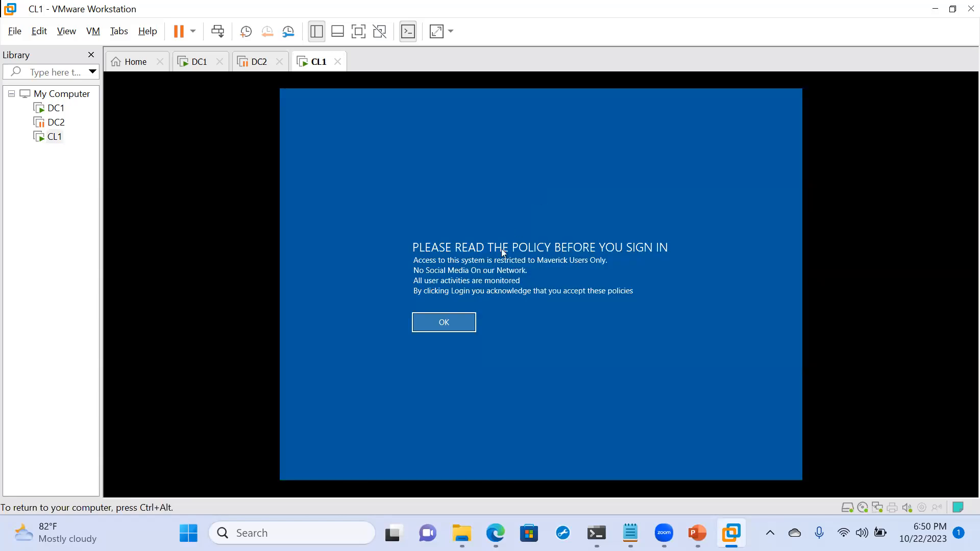
{"action": "left_click", "coordinate": [445, 323]}
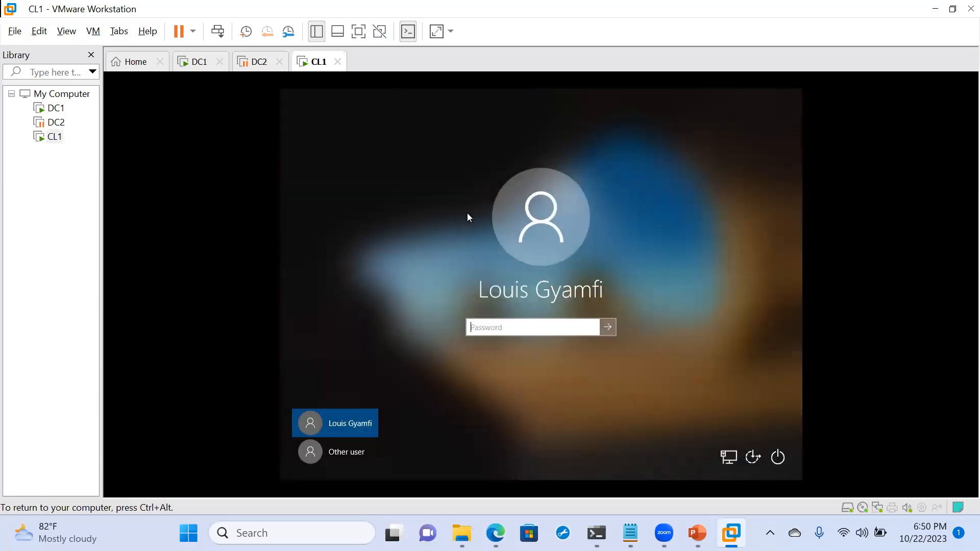
{"action": "key", "text": "ctrl+alt"}
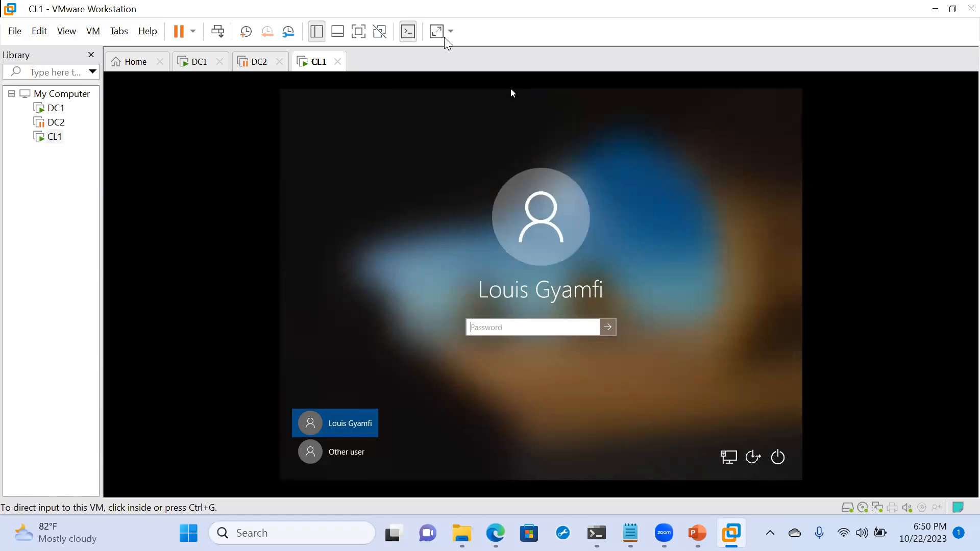